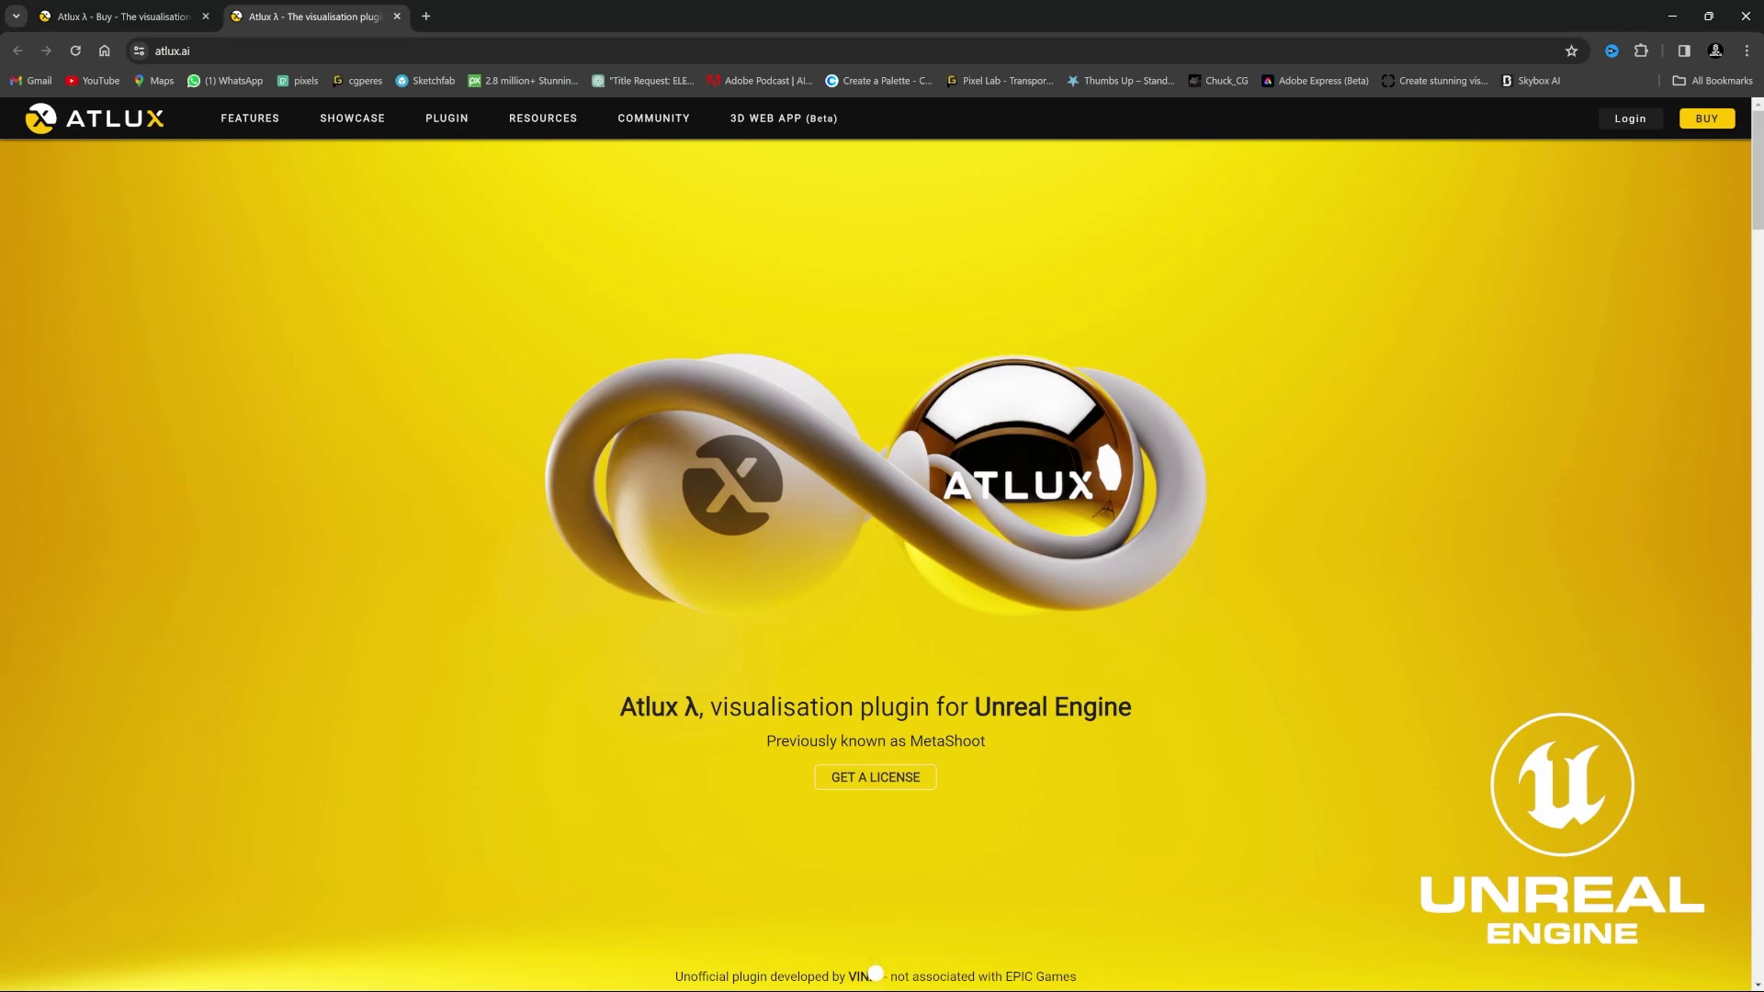
# - Scroll through the rest of the atlux.ai page, then switch to the Unreal Engine editor
pyautogui.scroll(-3, 875, 551)
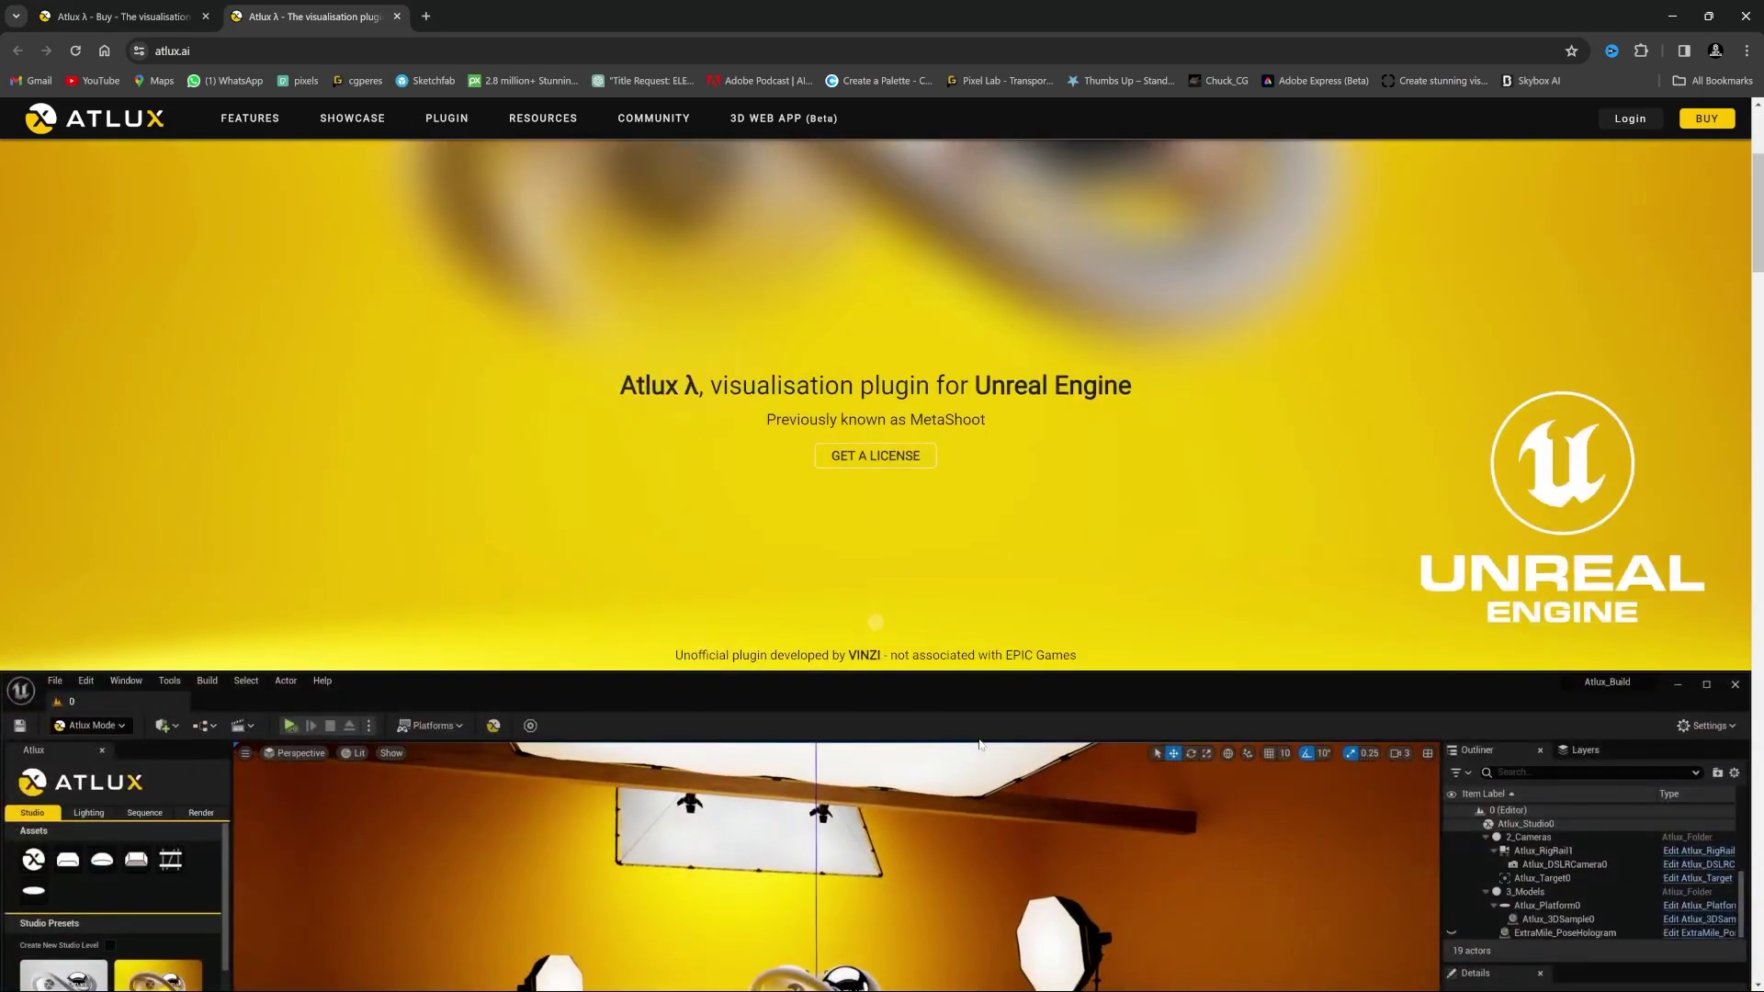
pyautogui.scroll(-5, 979, 744)
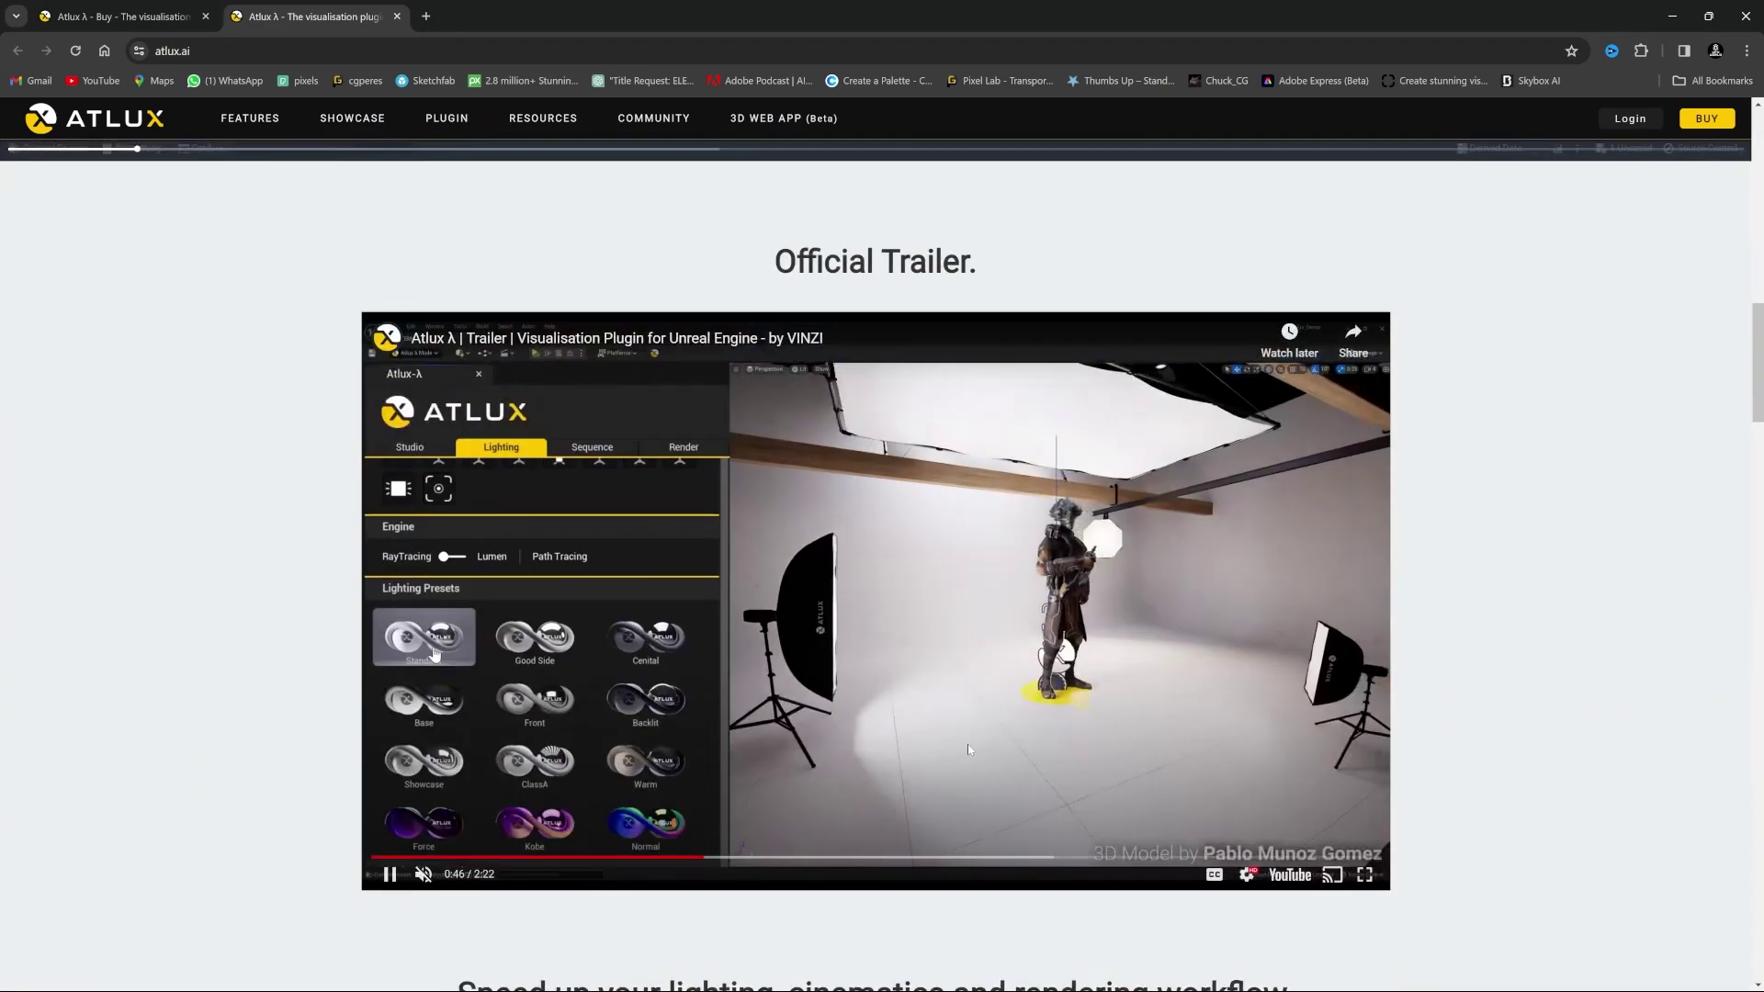
pyautogui.moveTo(1753, 322); pyautogui.dragTo(1747, 181)
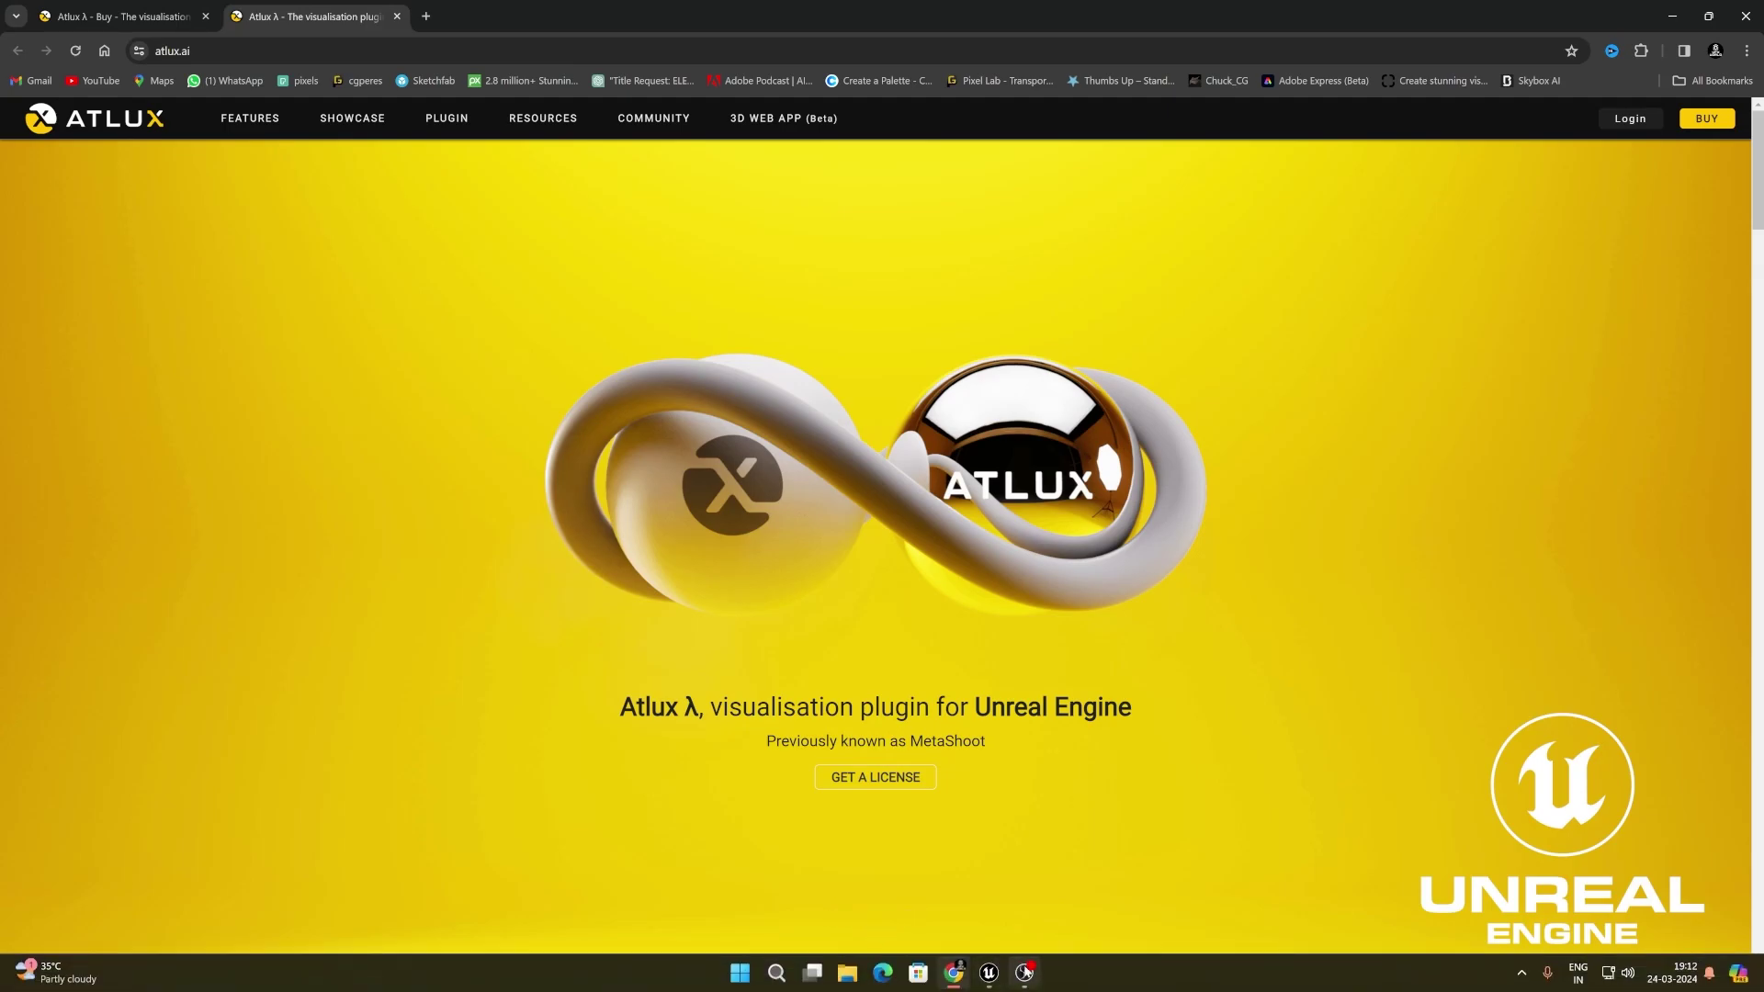
pyautogui.click(997, 977)
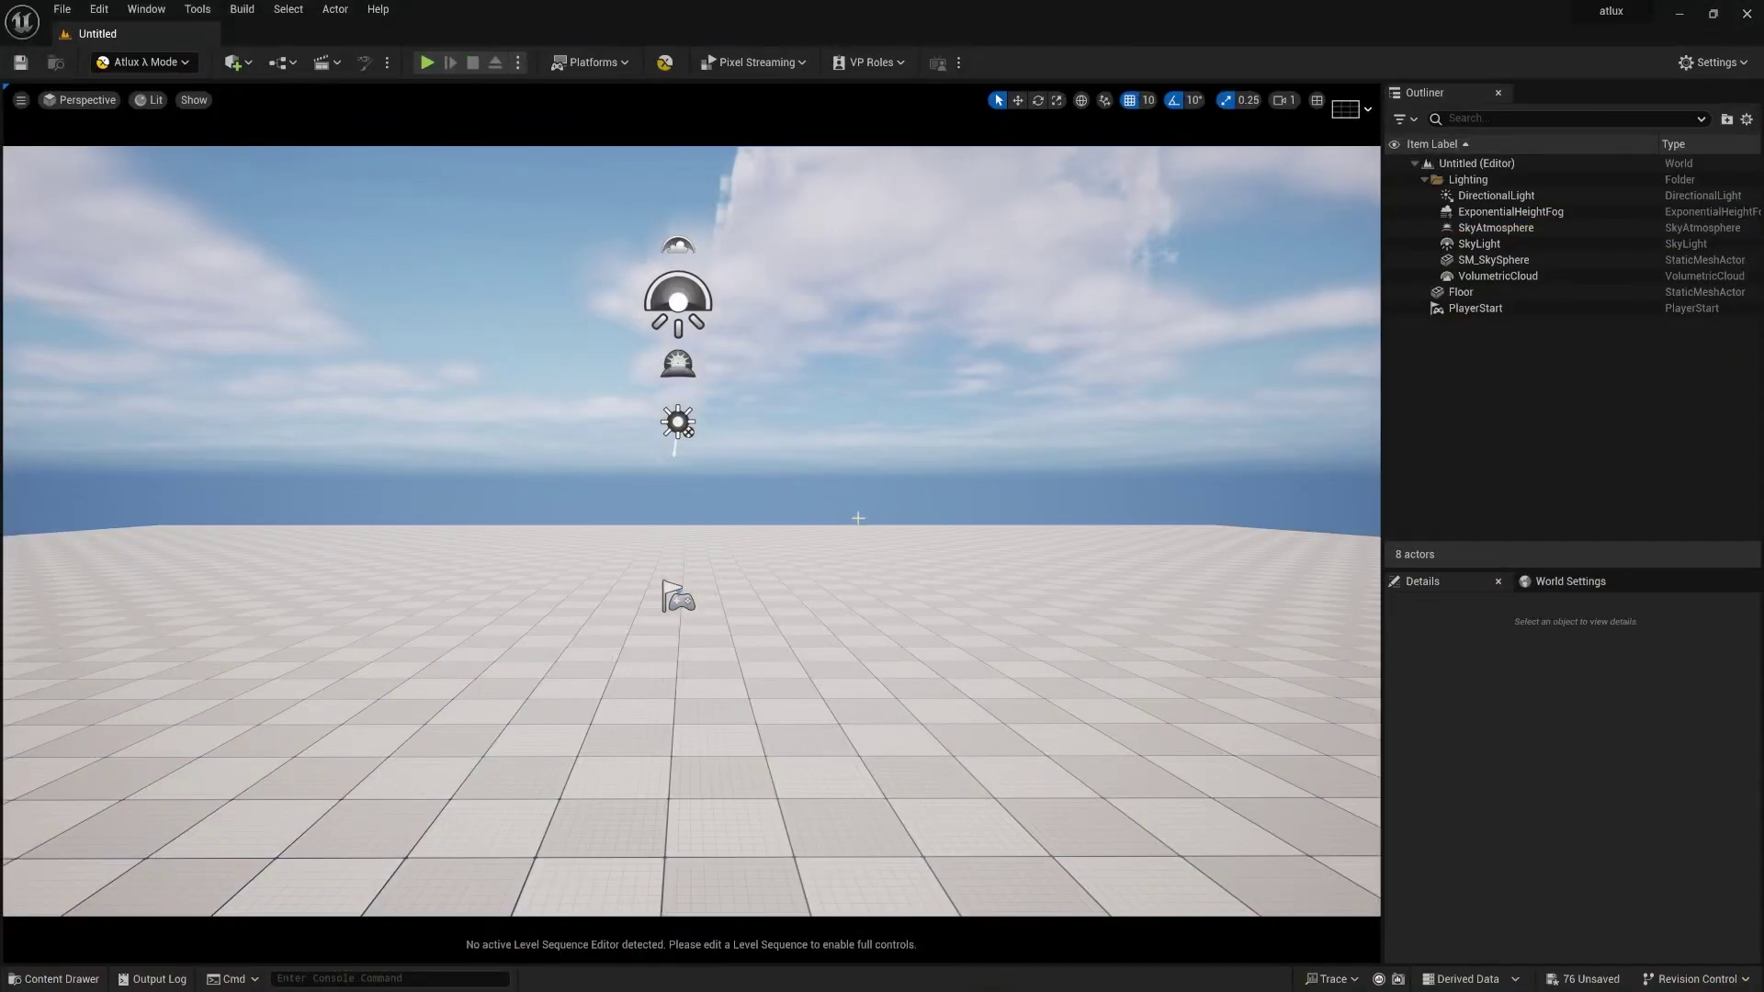
pyautogui.click(98, 10)
pyautogui.click(165, 261)
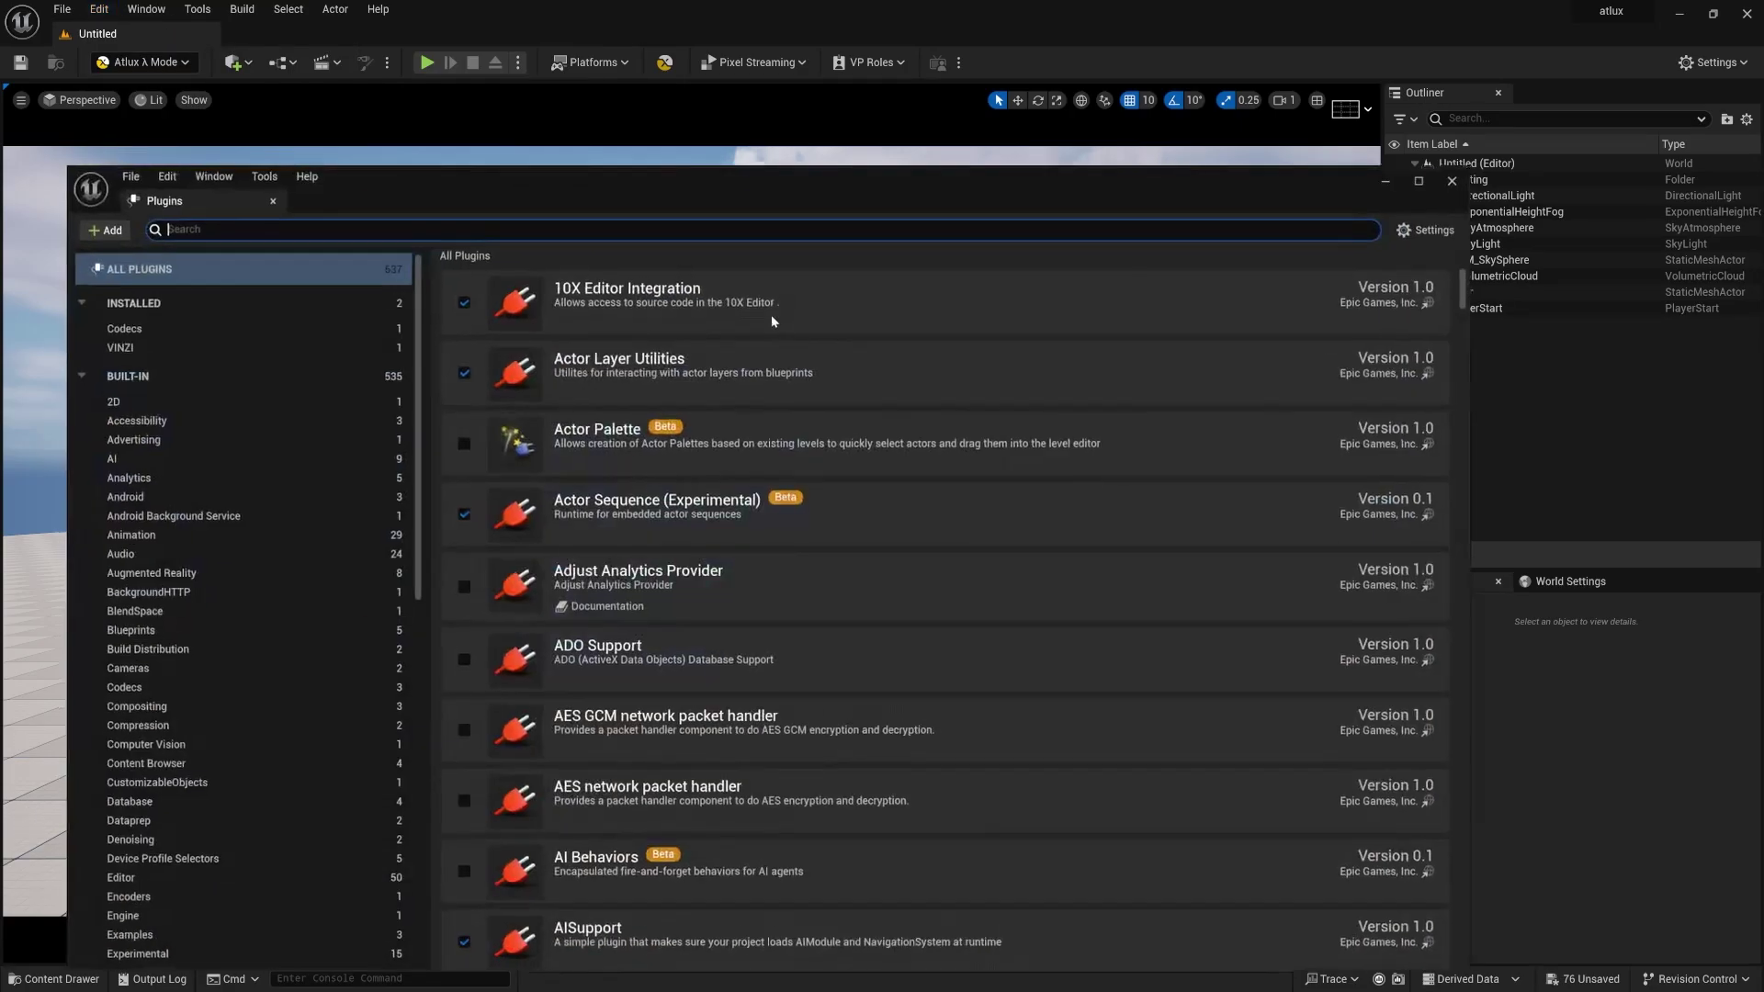
pyautogui.write('a')
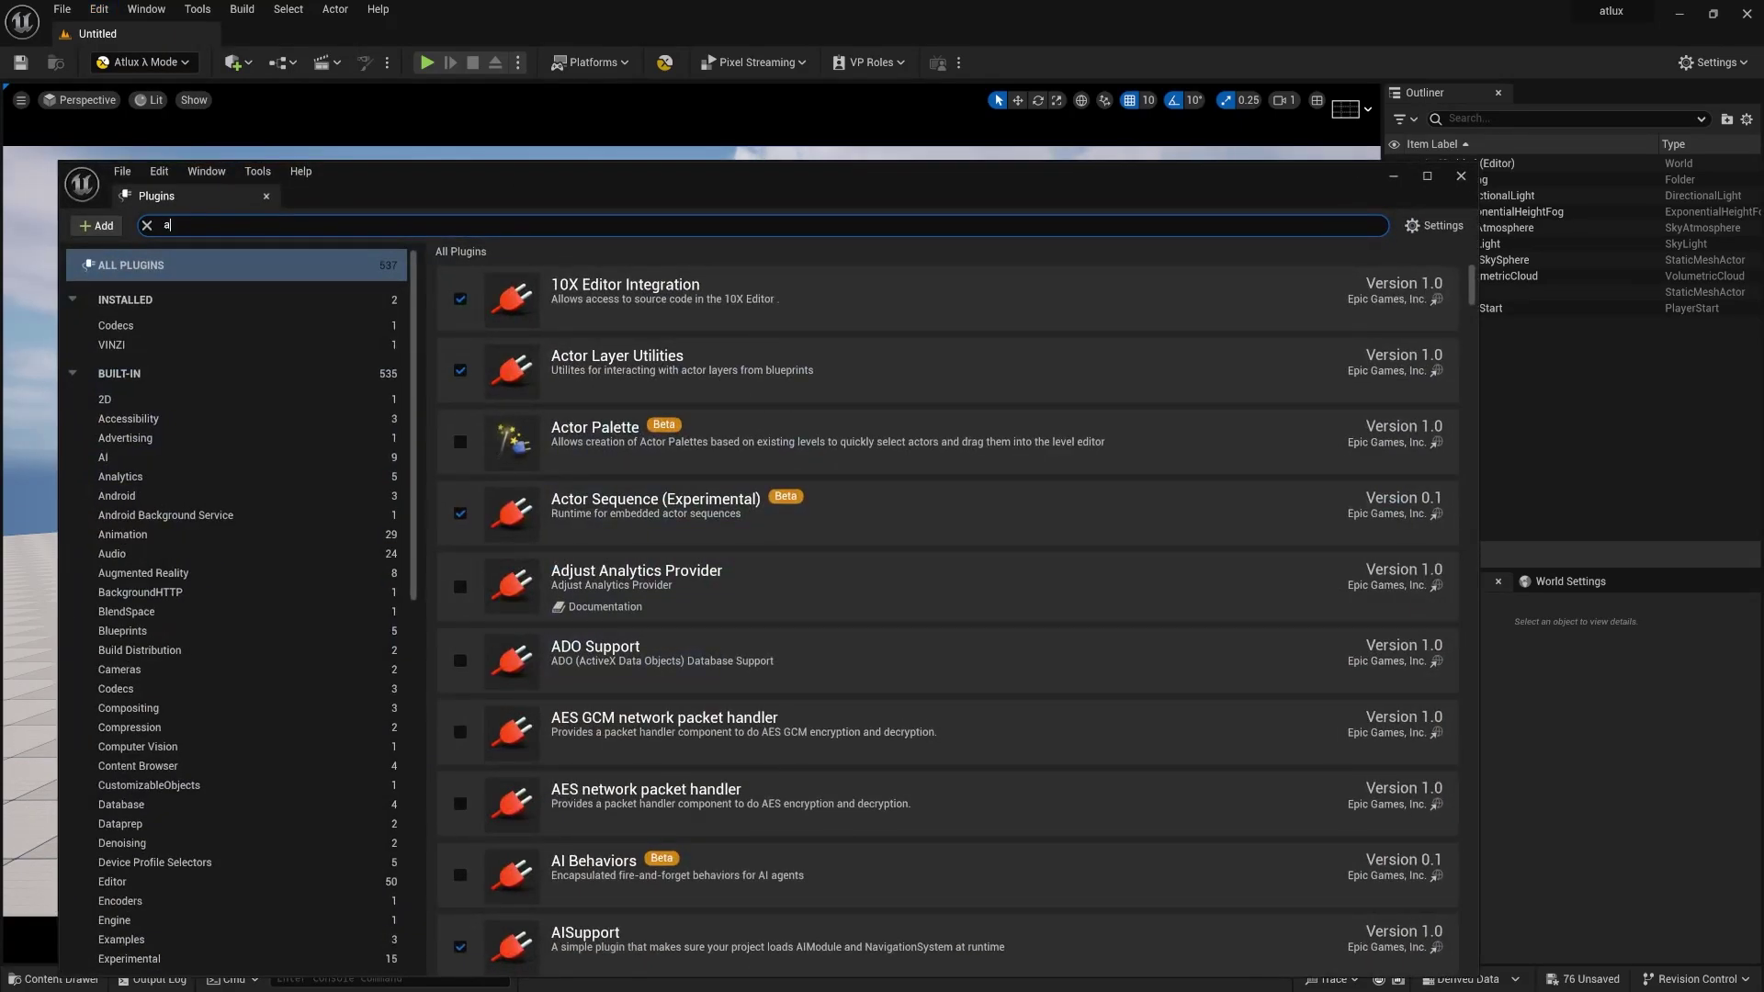
pyautogui.write('tlu')
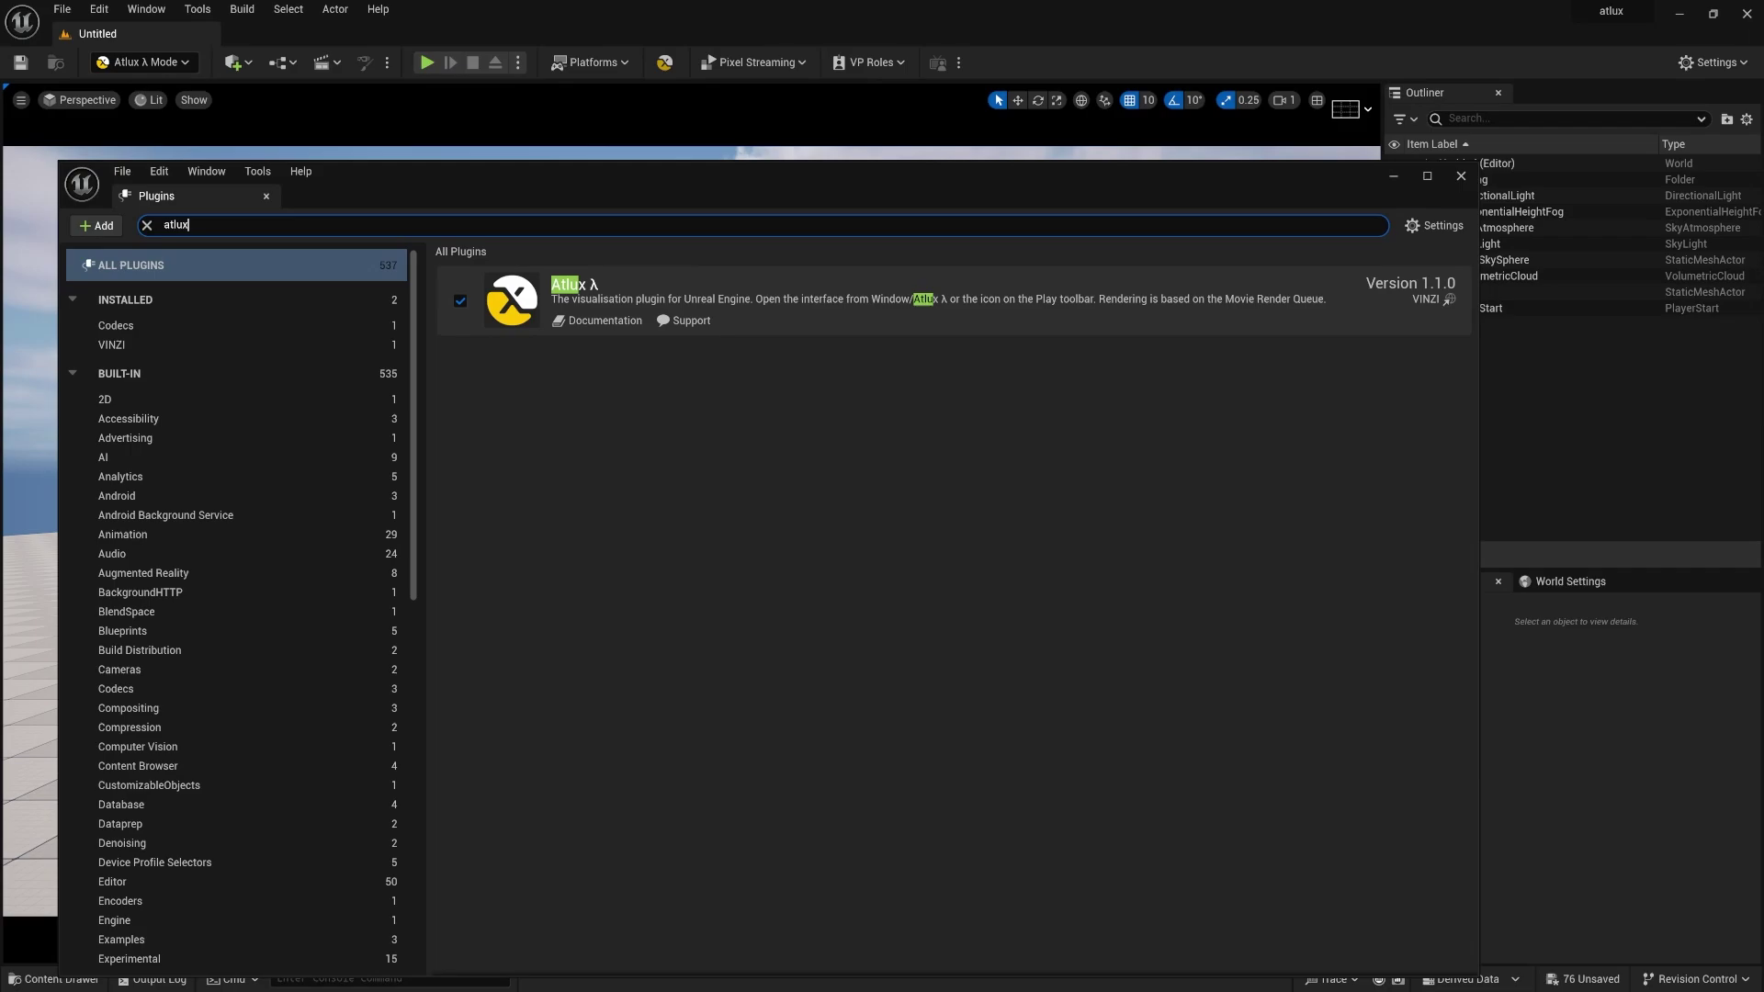
pyautogui.write('x')
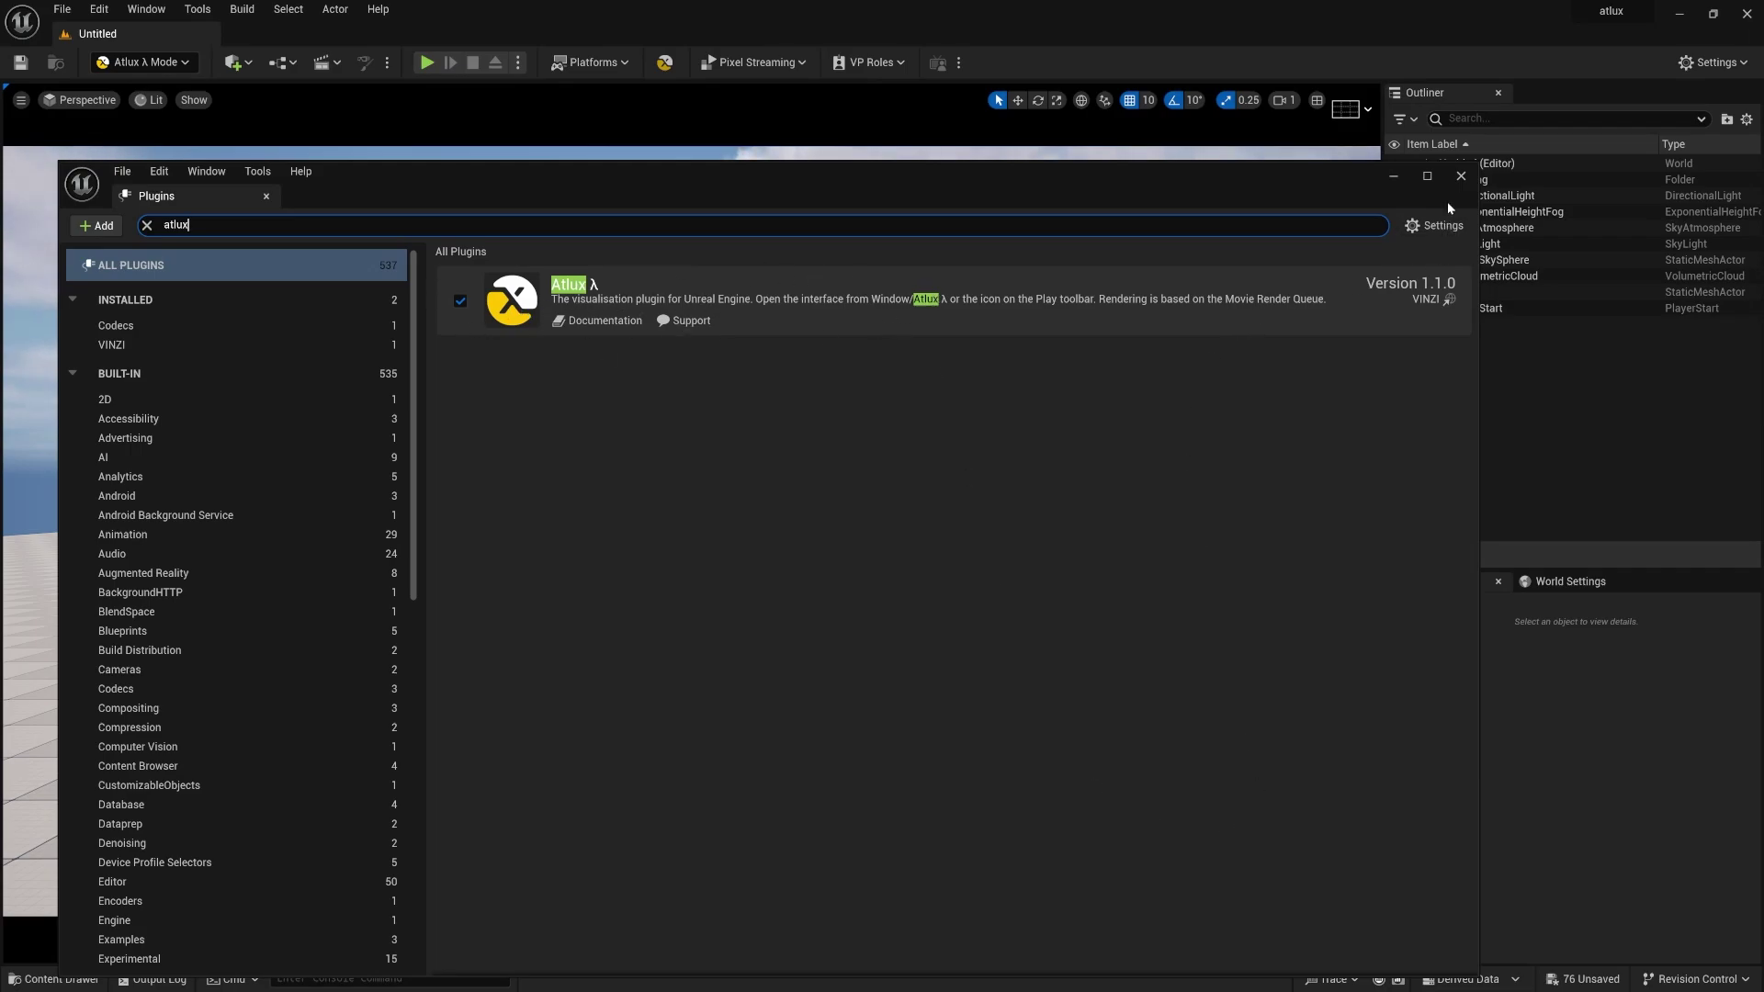
pyautogui.click(1461, 178)
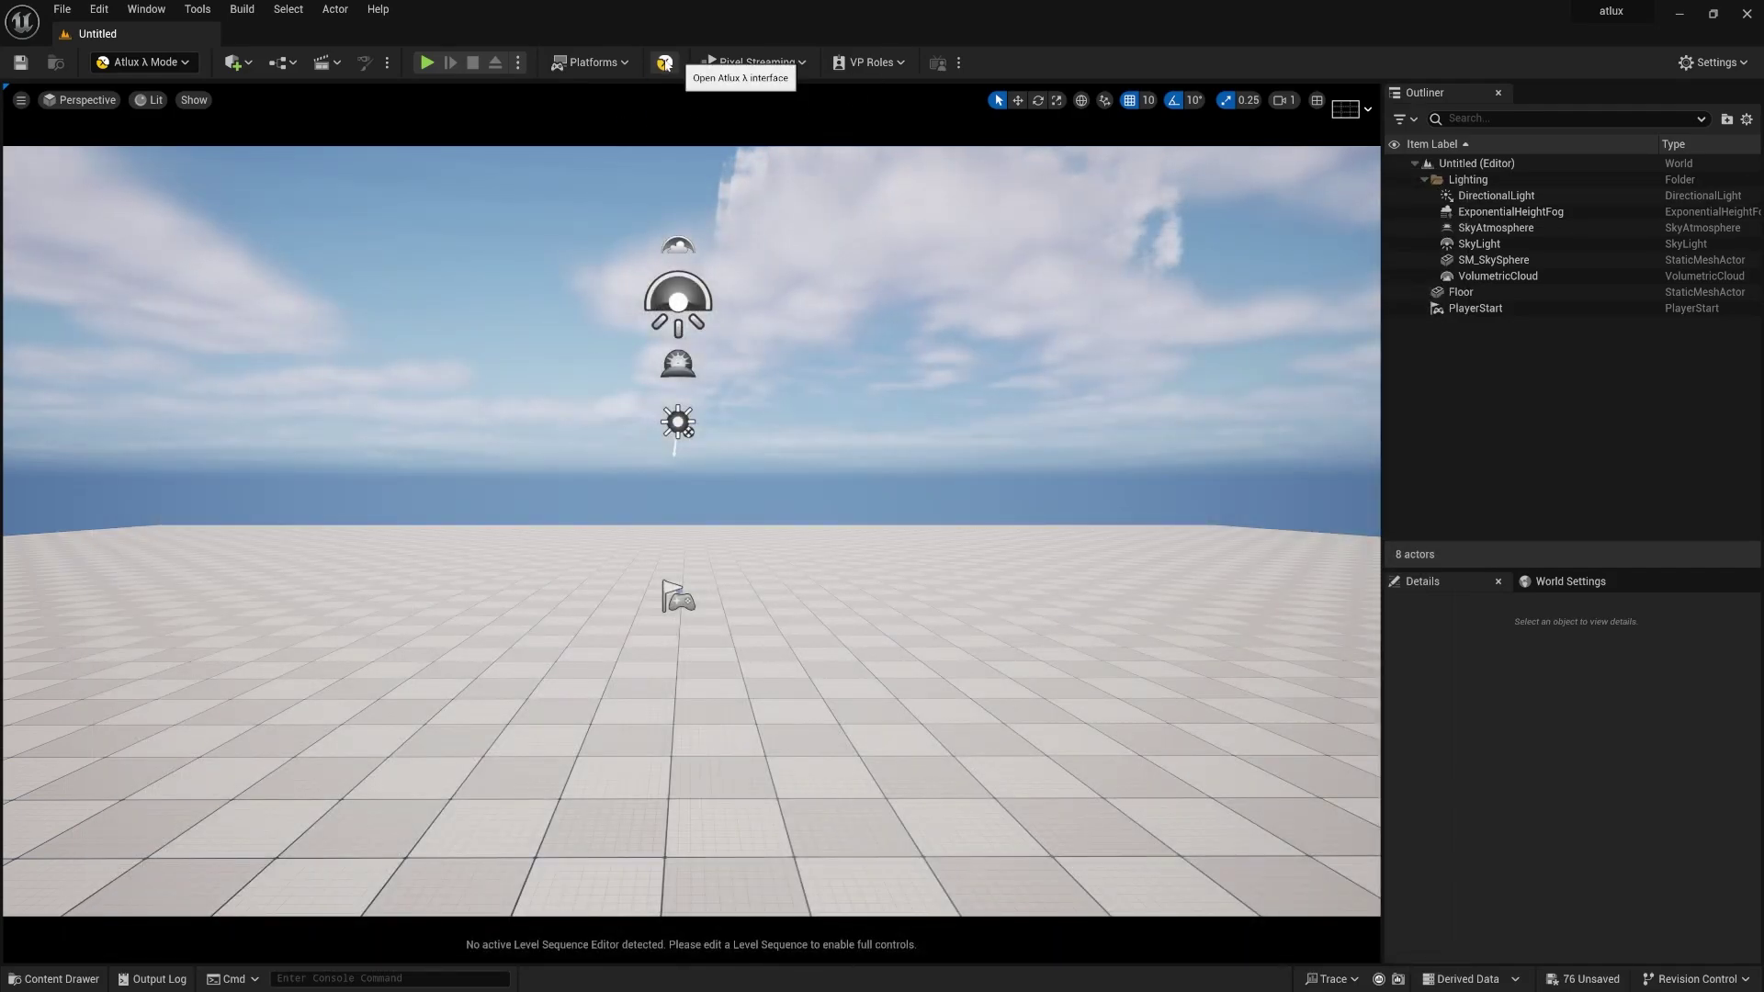
# - Open the Atlux λ panel on its Studio tab and browse the studio presets
pyautogui.click(664, 62)
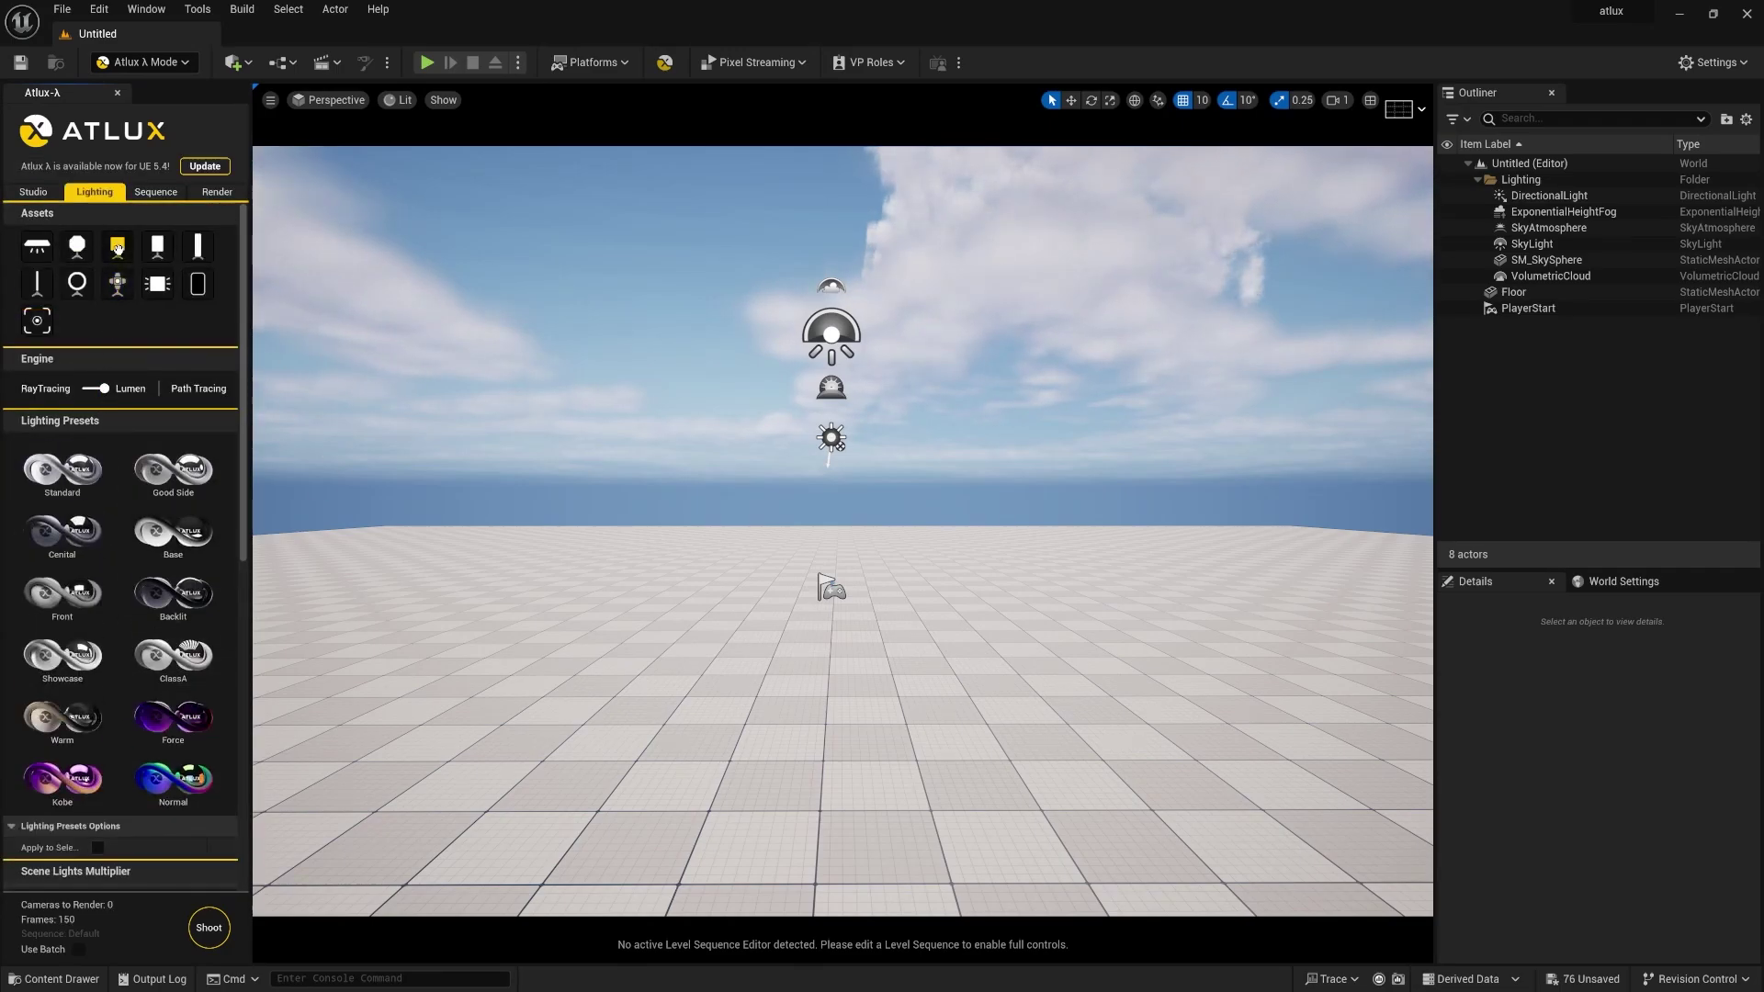
pyautogui.click(23, 196)
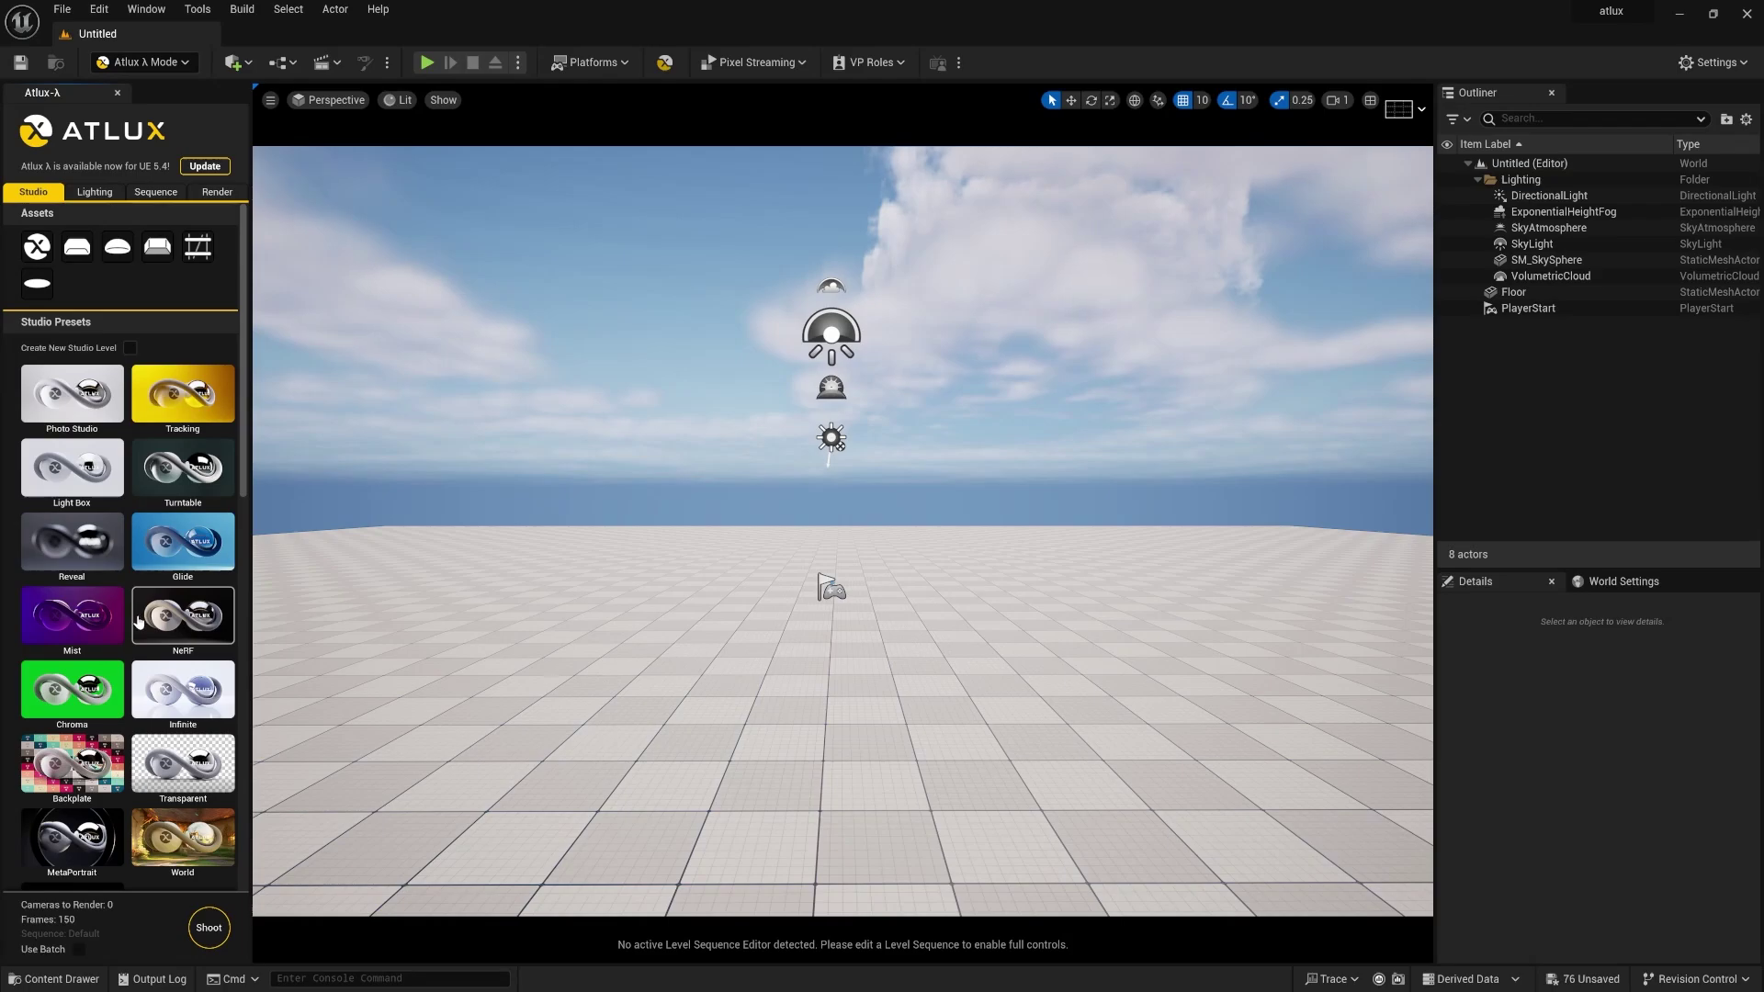
pyautogui.scroll(-5, 162, 617)
pyautogui.scroll(5, 138, 551)
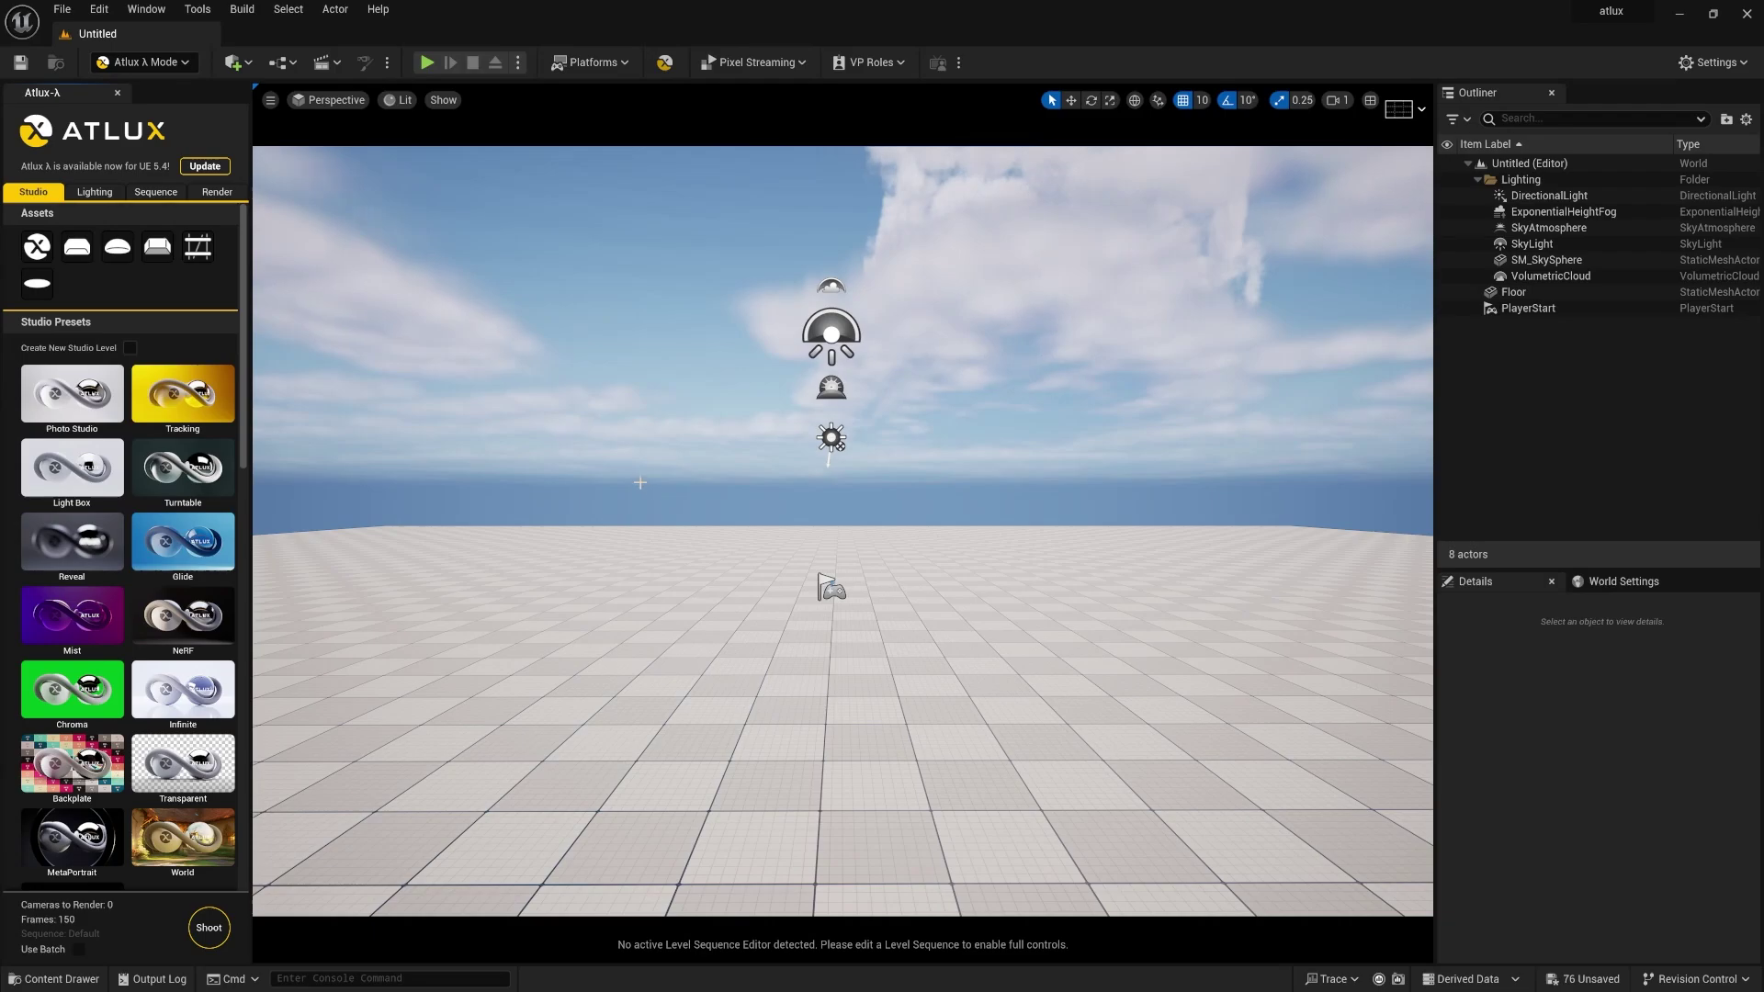
# - Create a new Photo Studio level with the dome backdrop, discarding the old level's changes
pyautogui.click(129, 348)
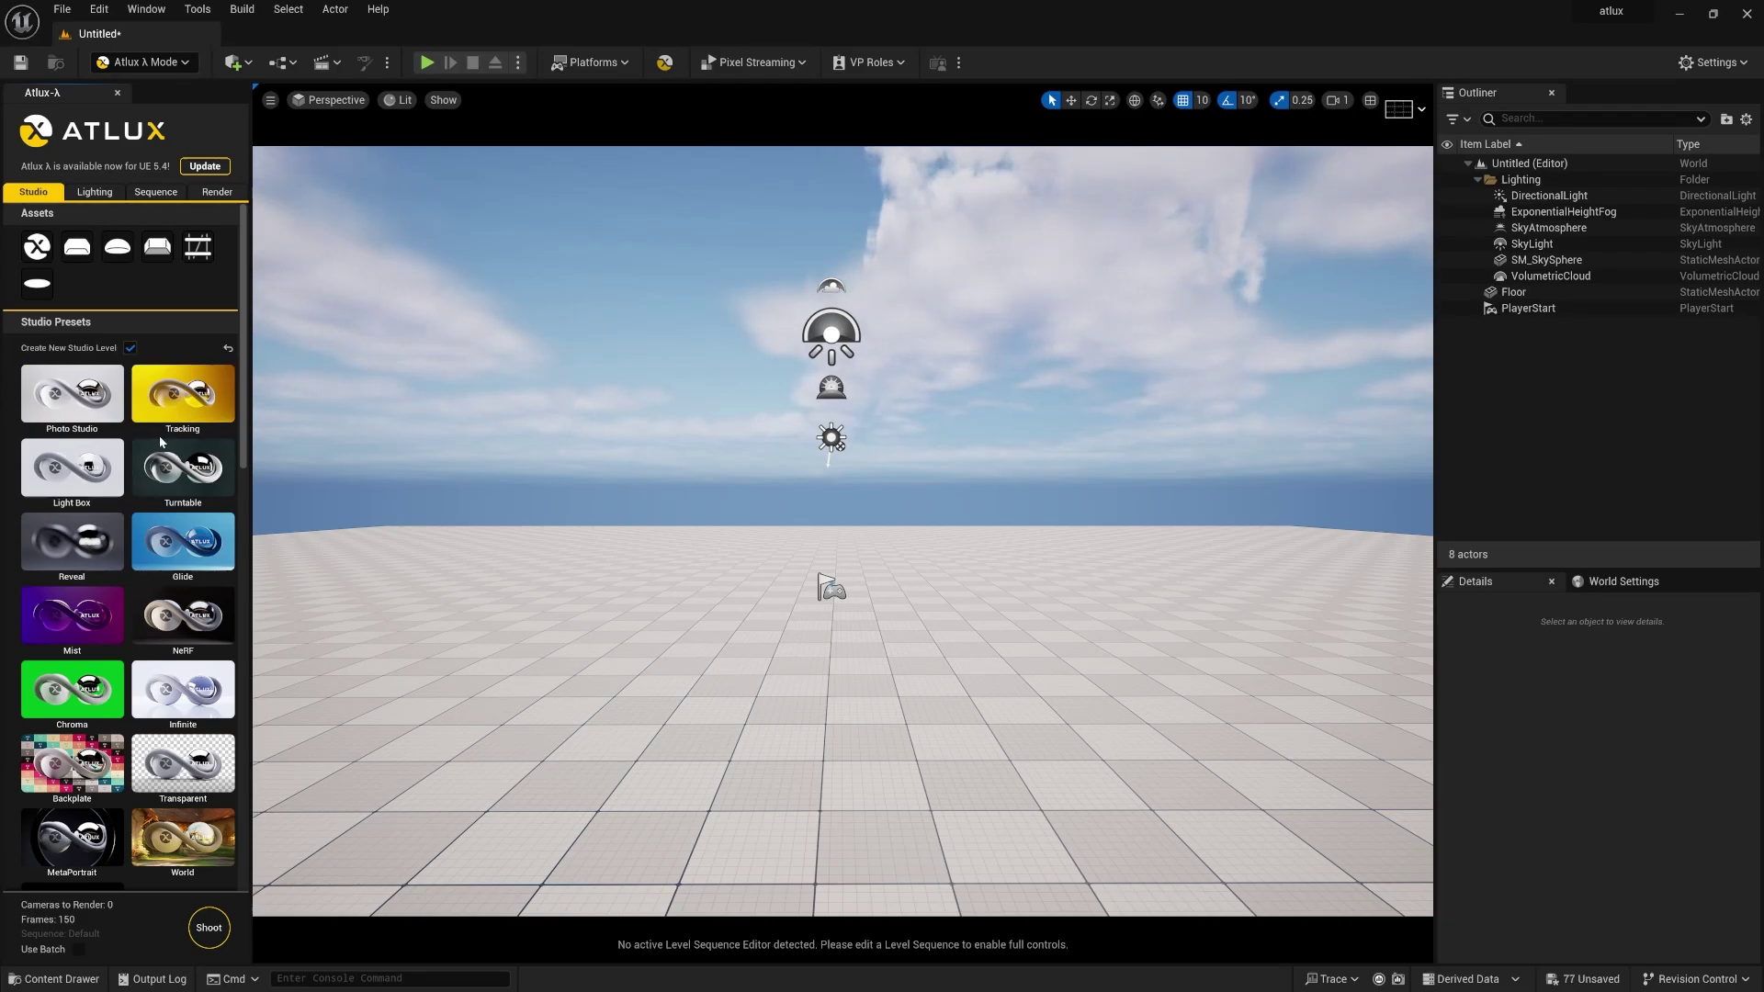
pyautogui.click(119, 246)
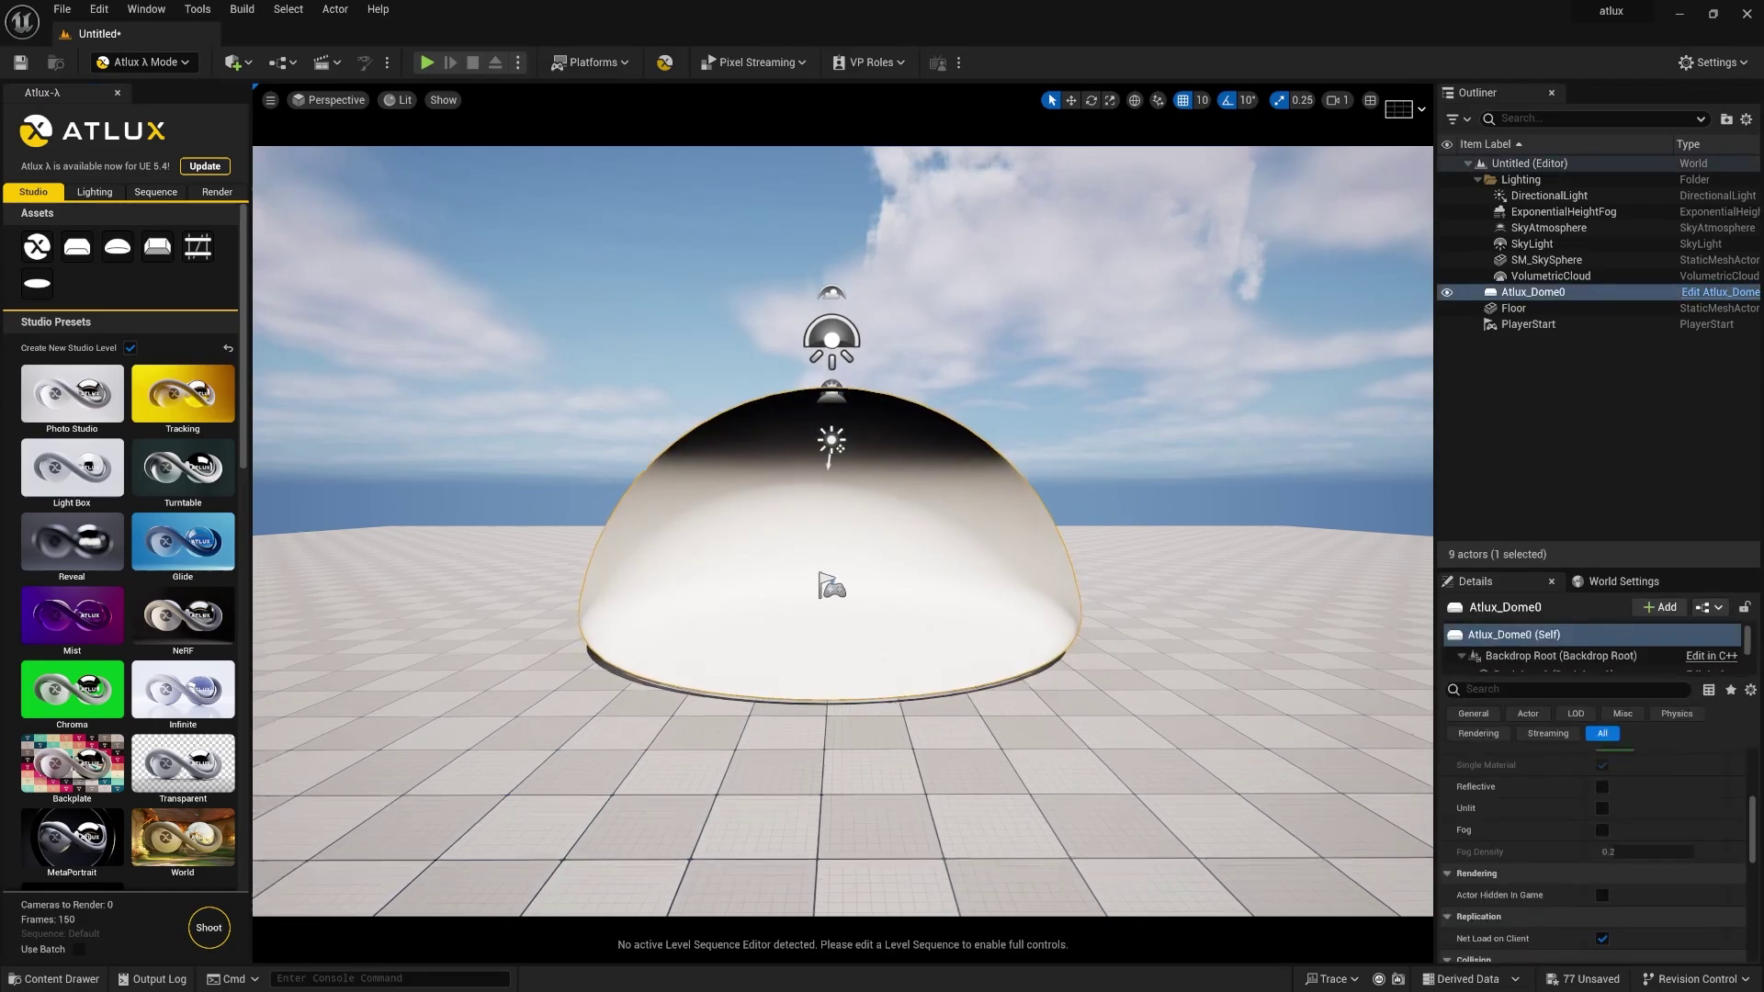
pyautogui.moveTo(433, 662)
pyautogui.mouseDown()
pyautogui.moveTo(459, 644)
pyautogui.moveTo(433, 662)
pyautogui.mouseUp()
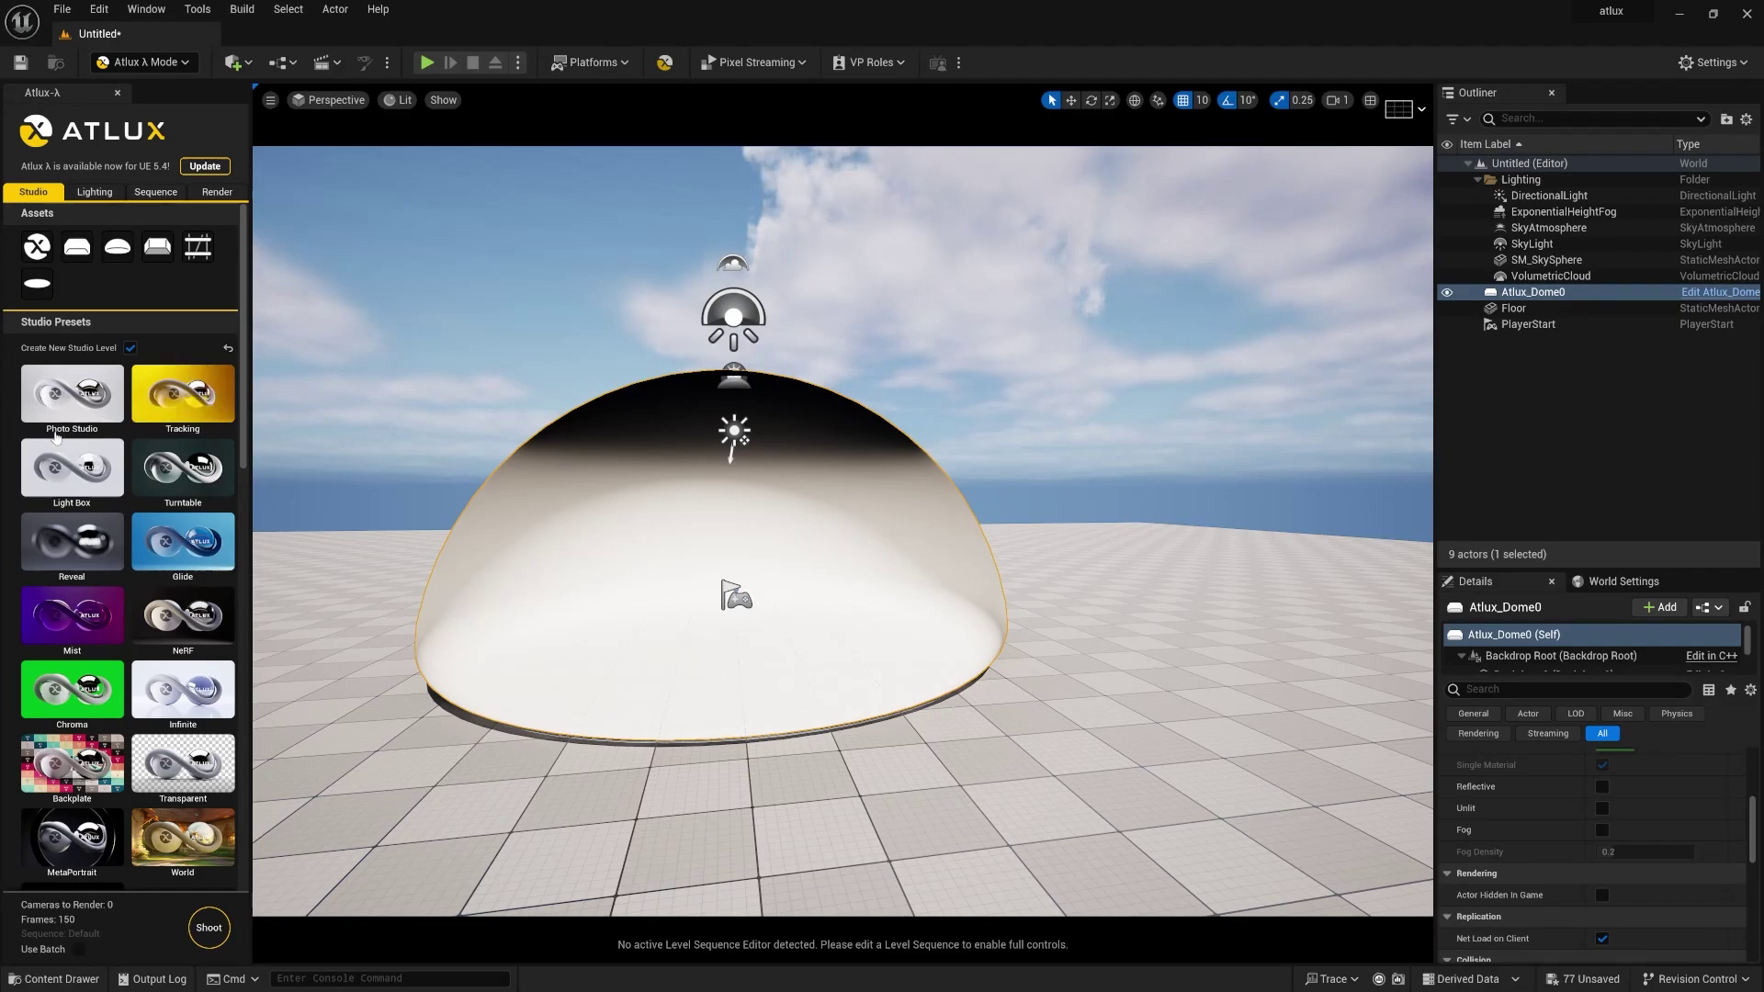
pyautogui.click(87, 408)
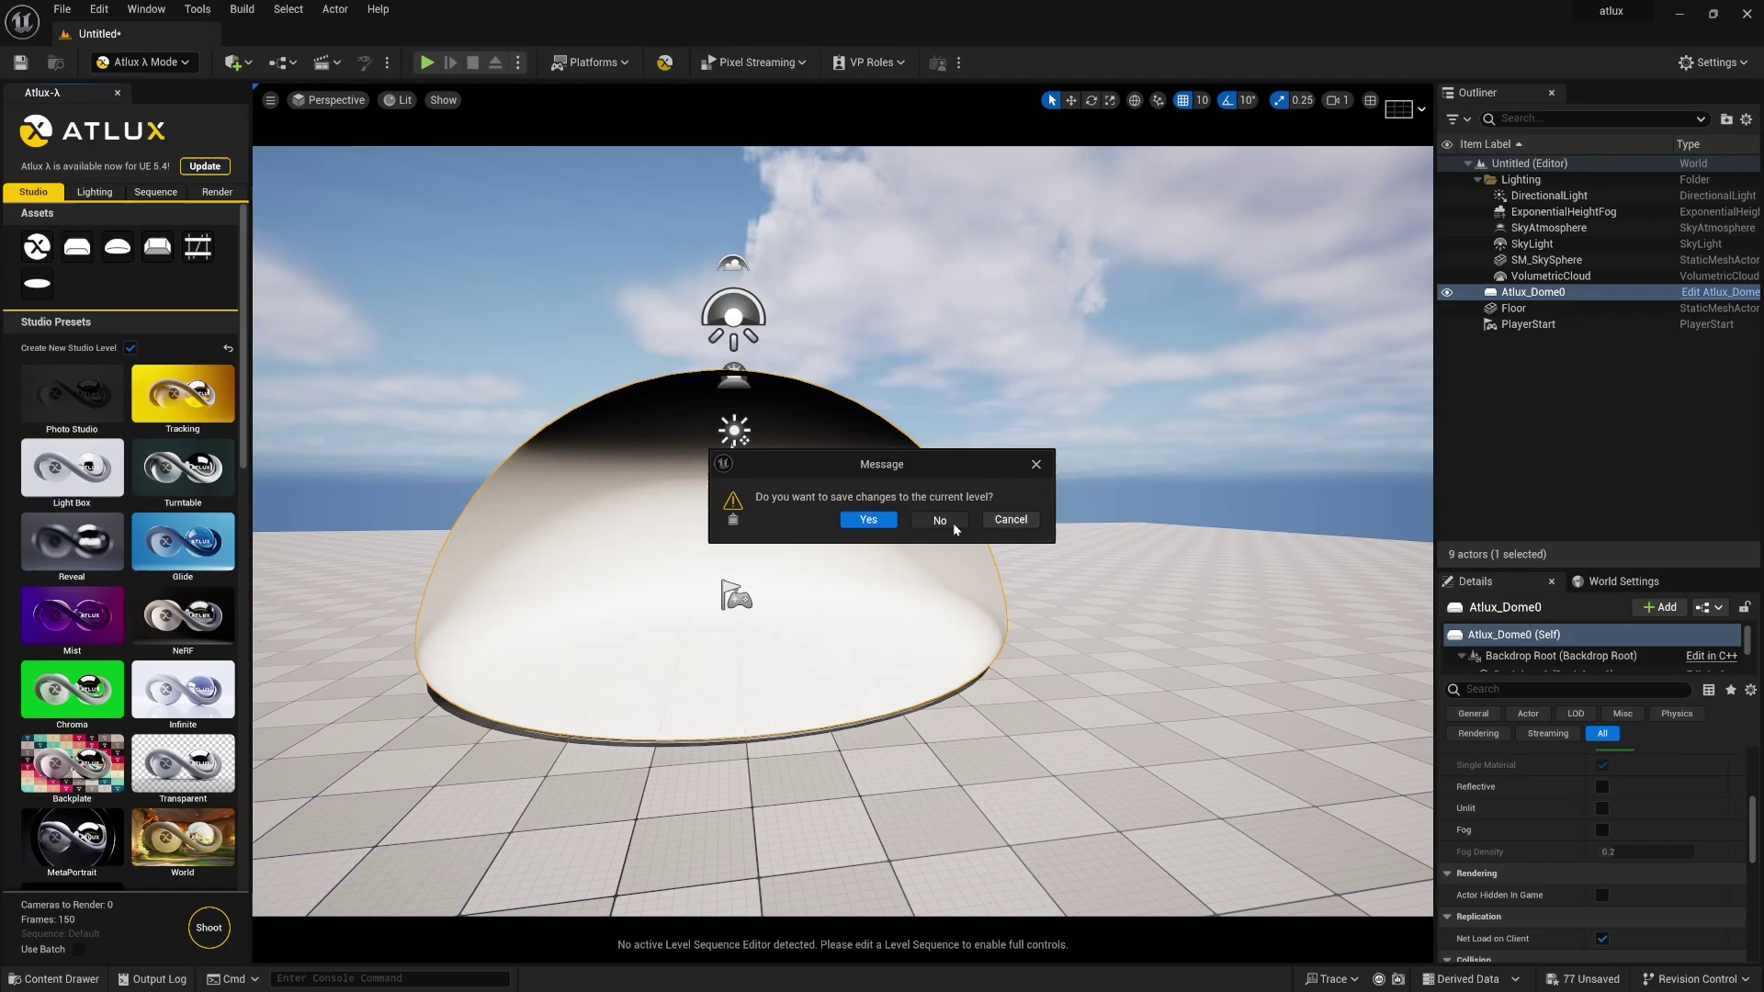
pyautogui.click(954, 523)
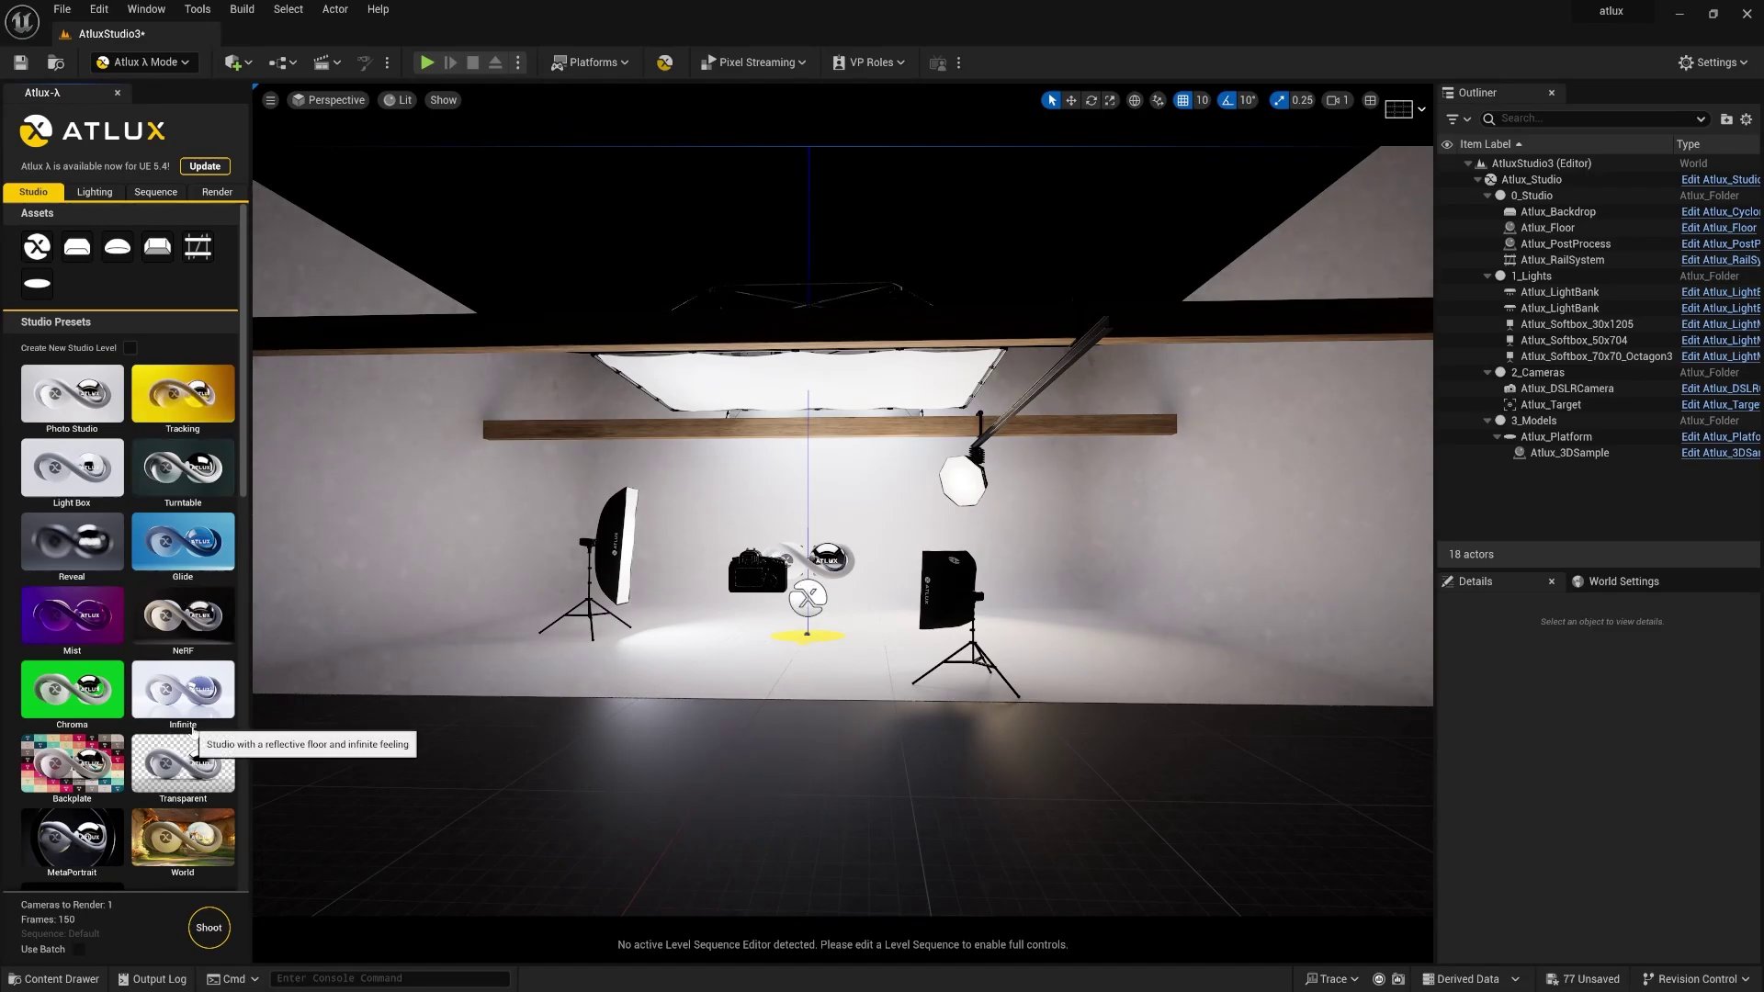
# - Preview the Tracking, Turntable, Light Box, Glide, Infinite, Backplate and Transparent studio presets
pyautogui.click(181, 397)
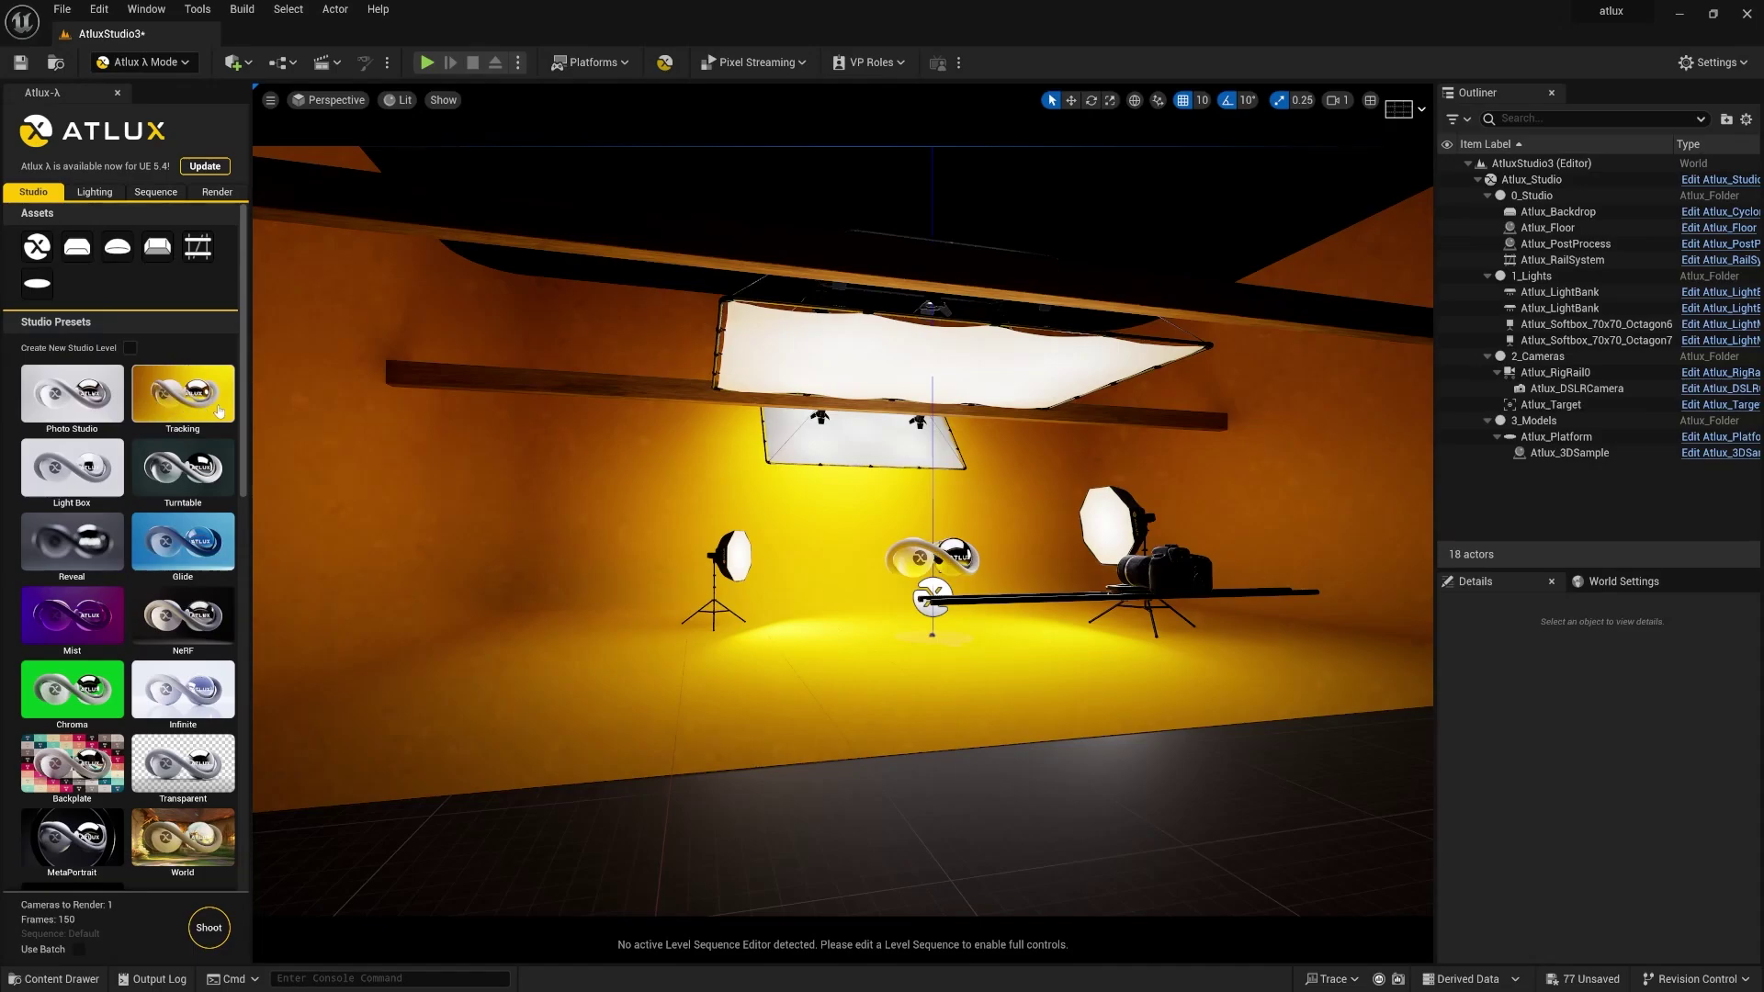
pyautogui.click(193, 473)
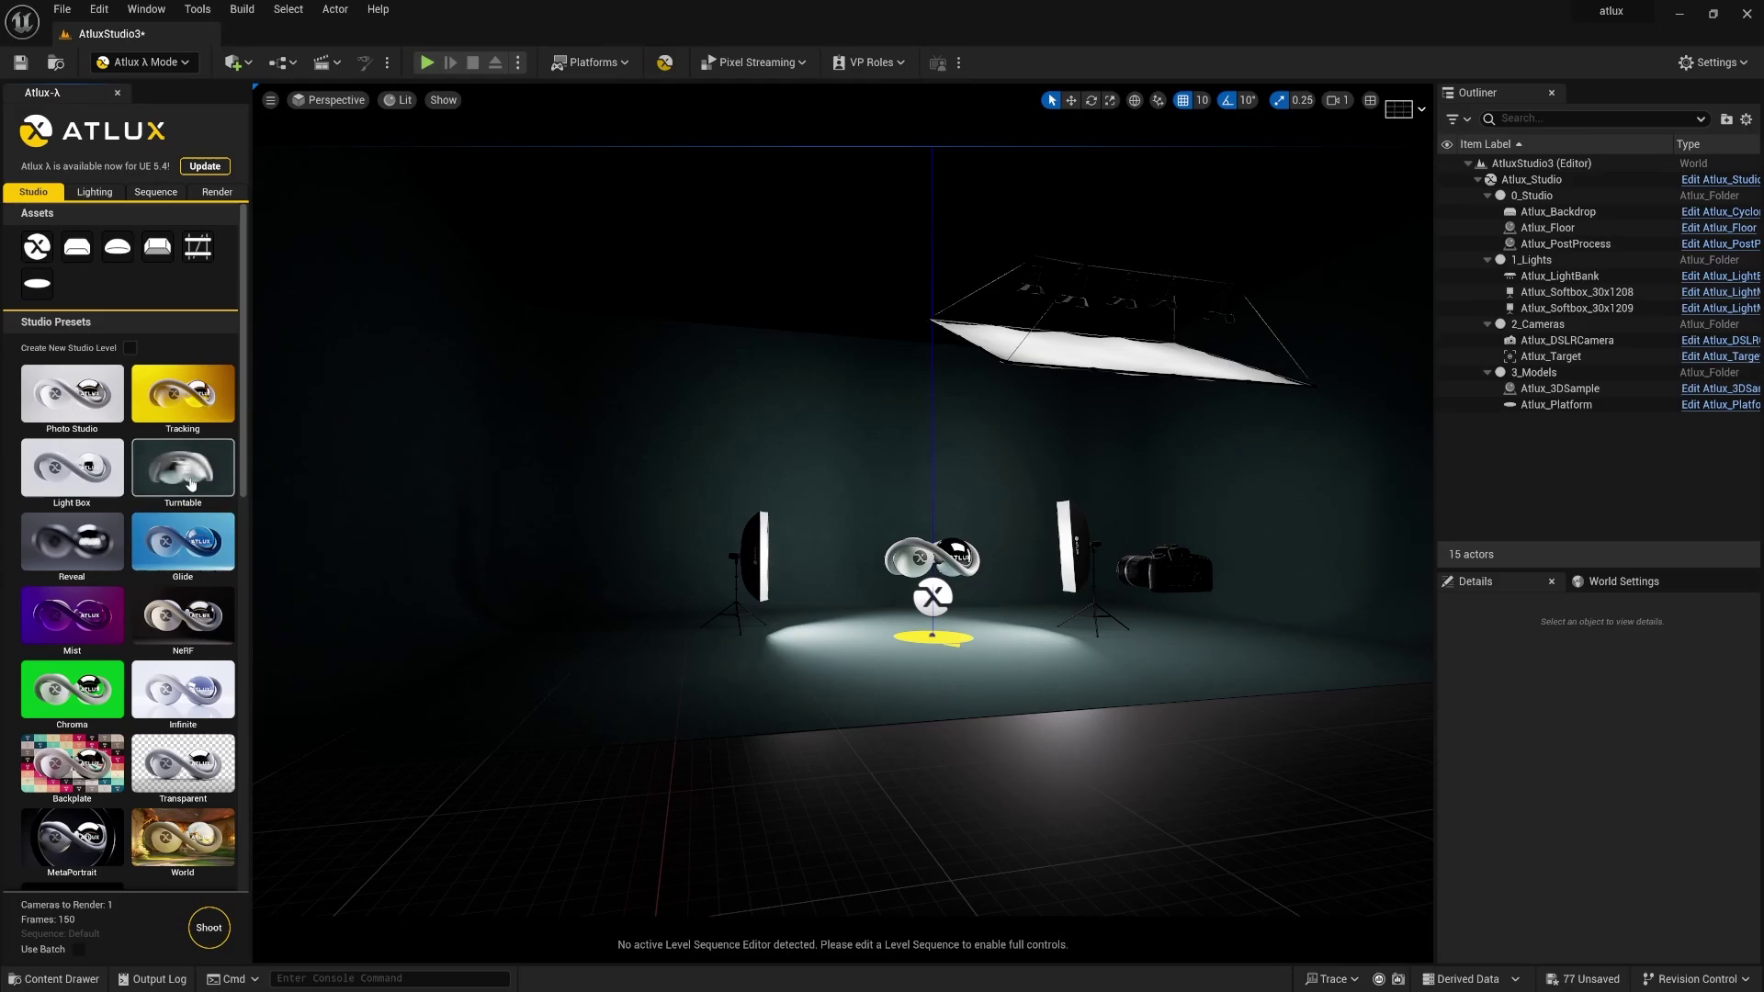
pyautogui.click(83, 473)
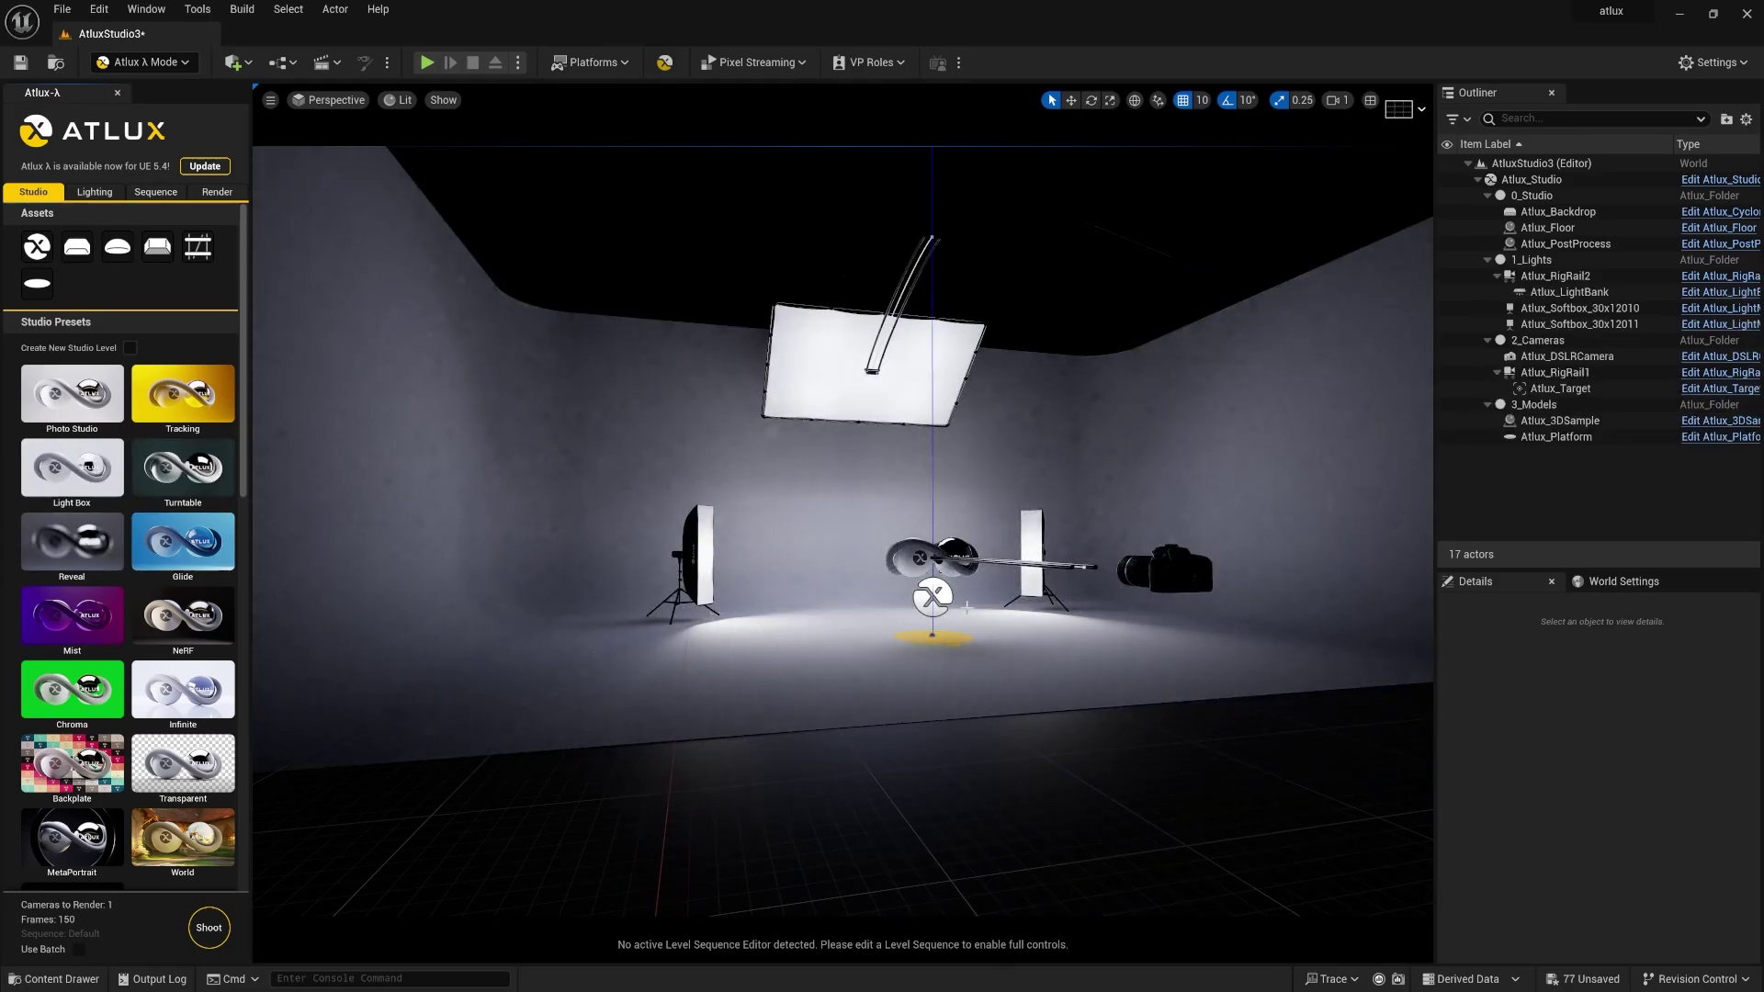
pyautogui.click(198, 549)
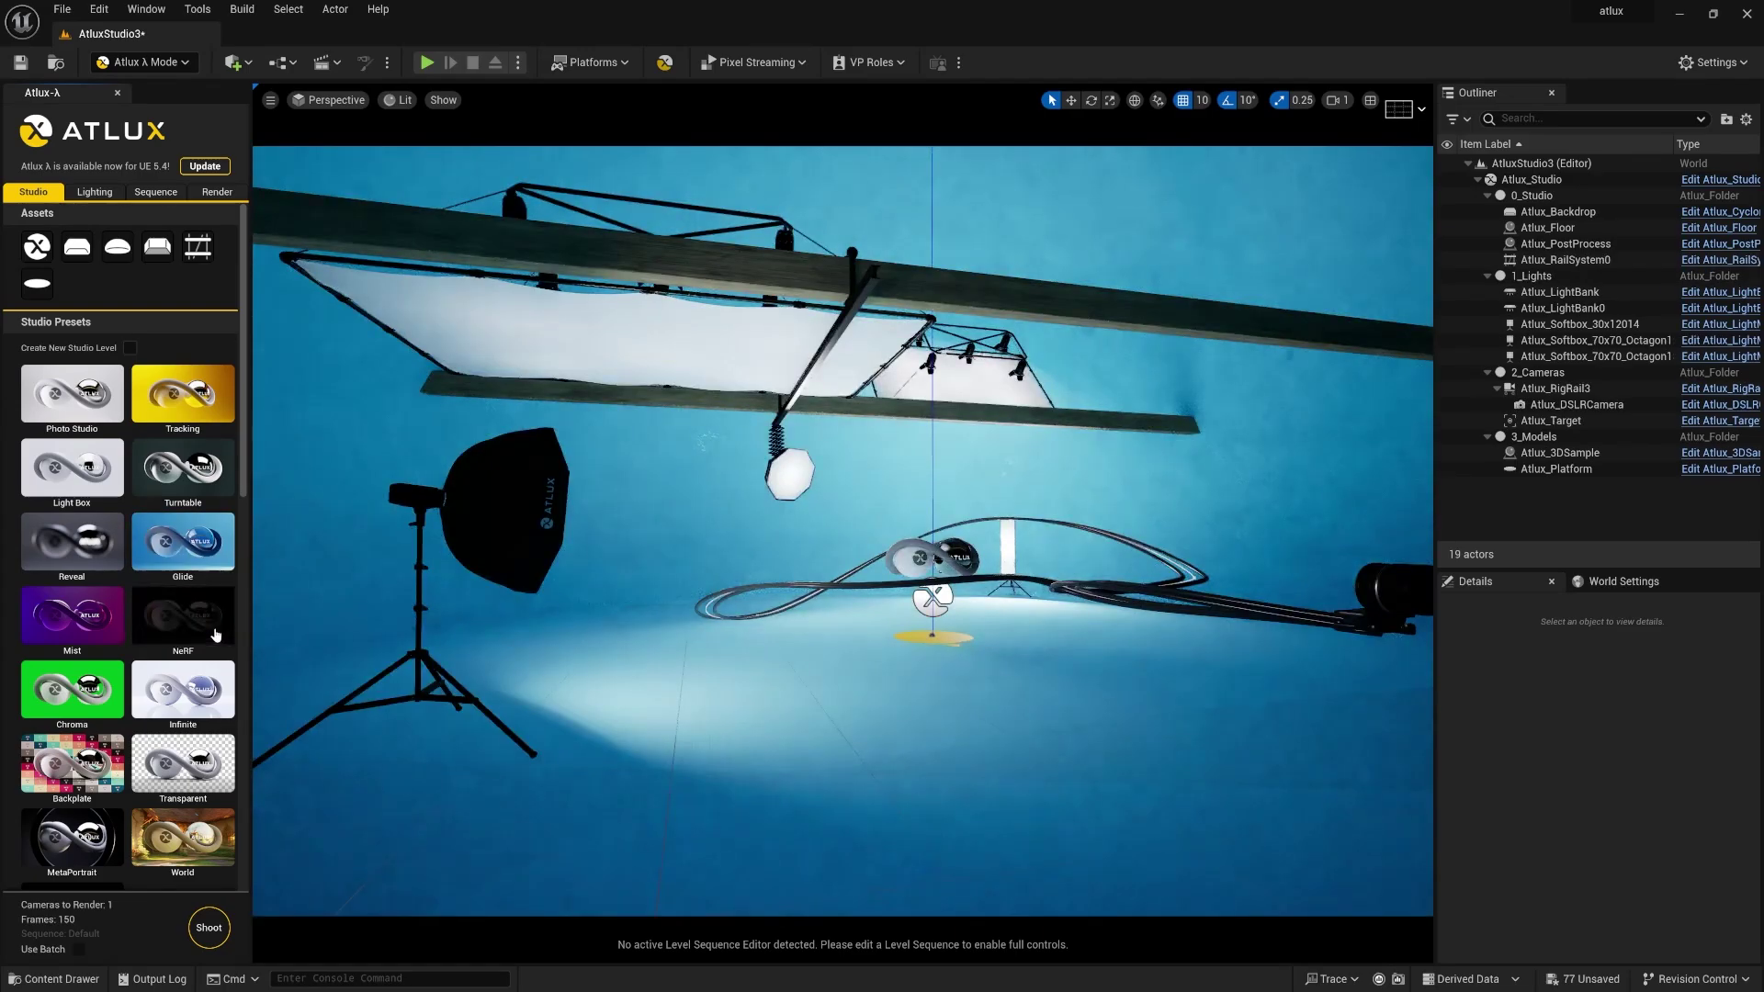
pyautogui.click(169, 690)
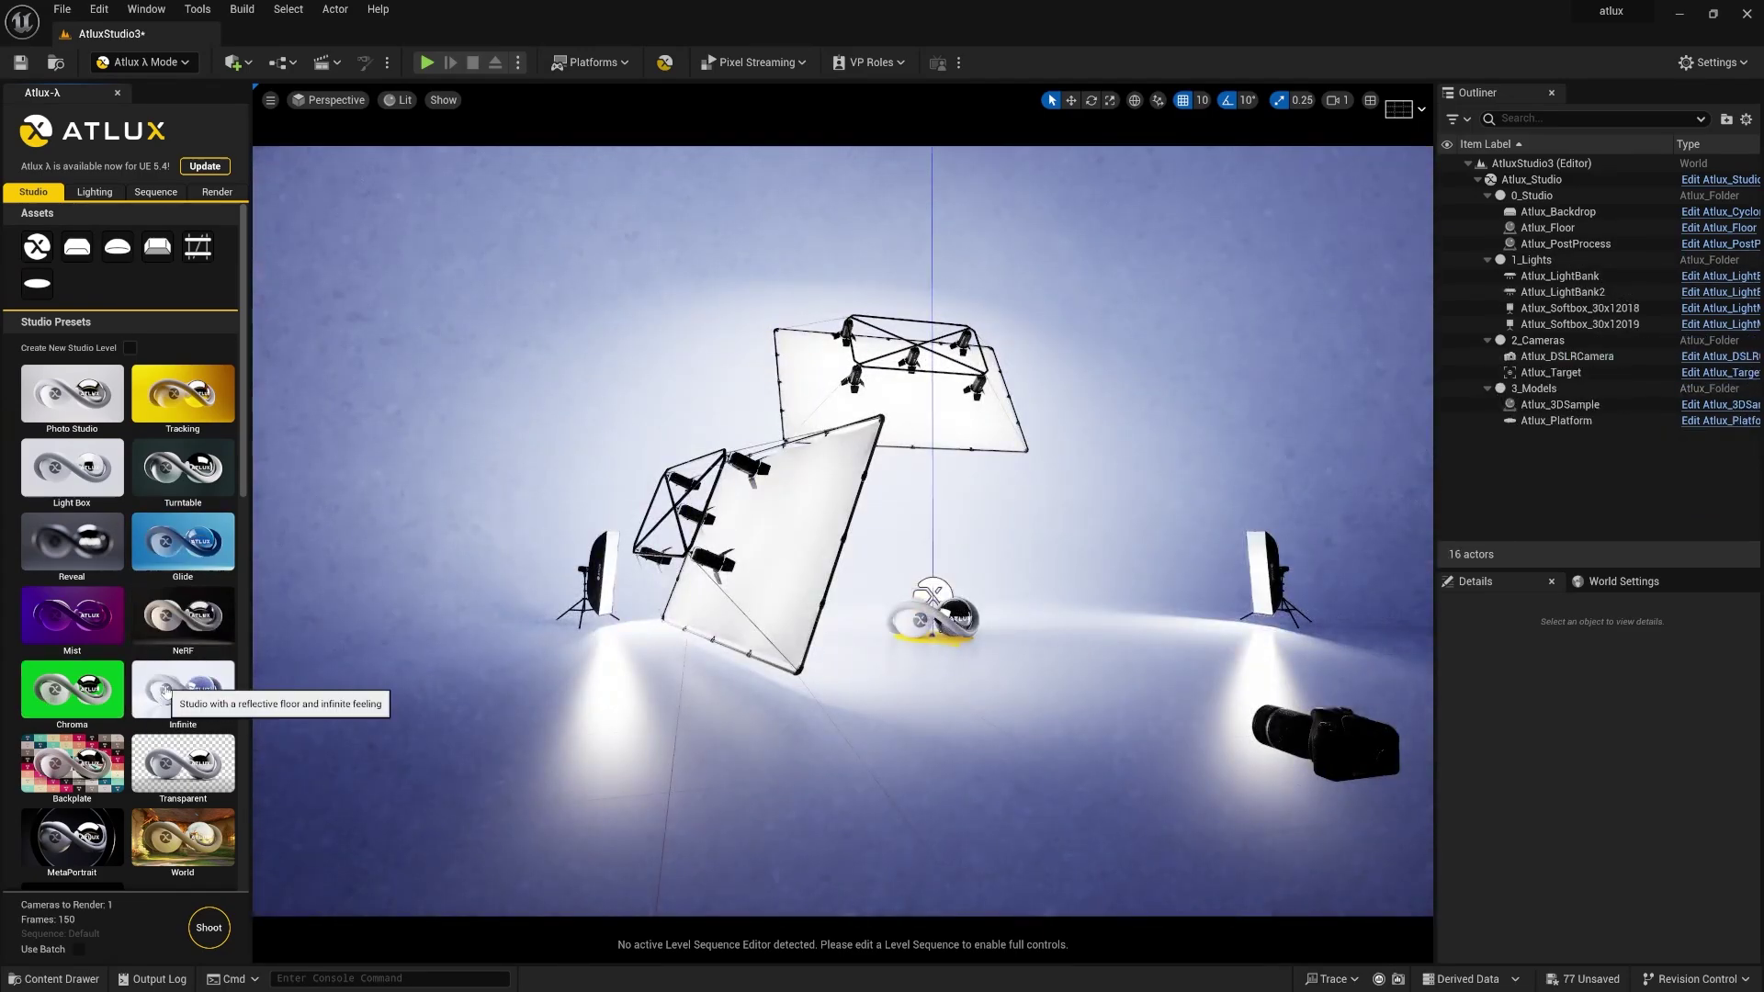
pyautogui.click(92, 762)
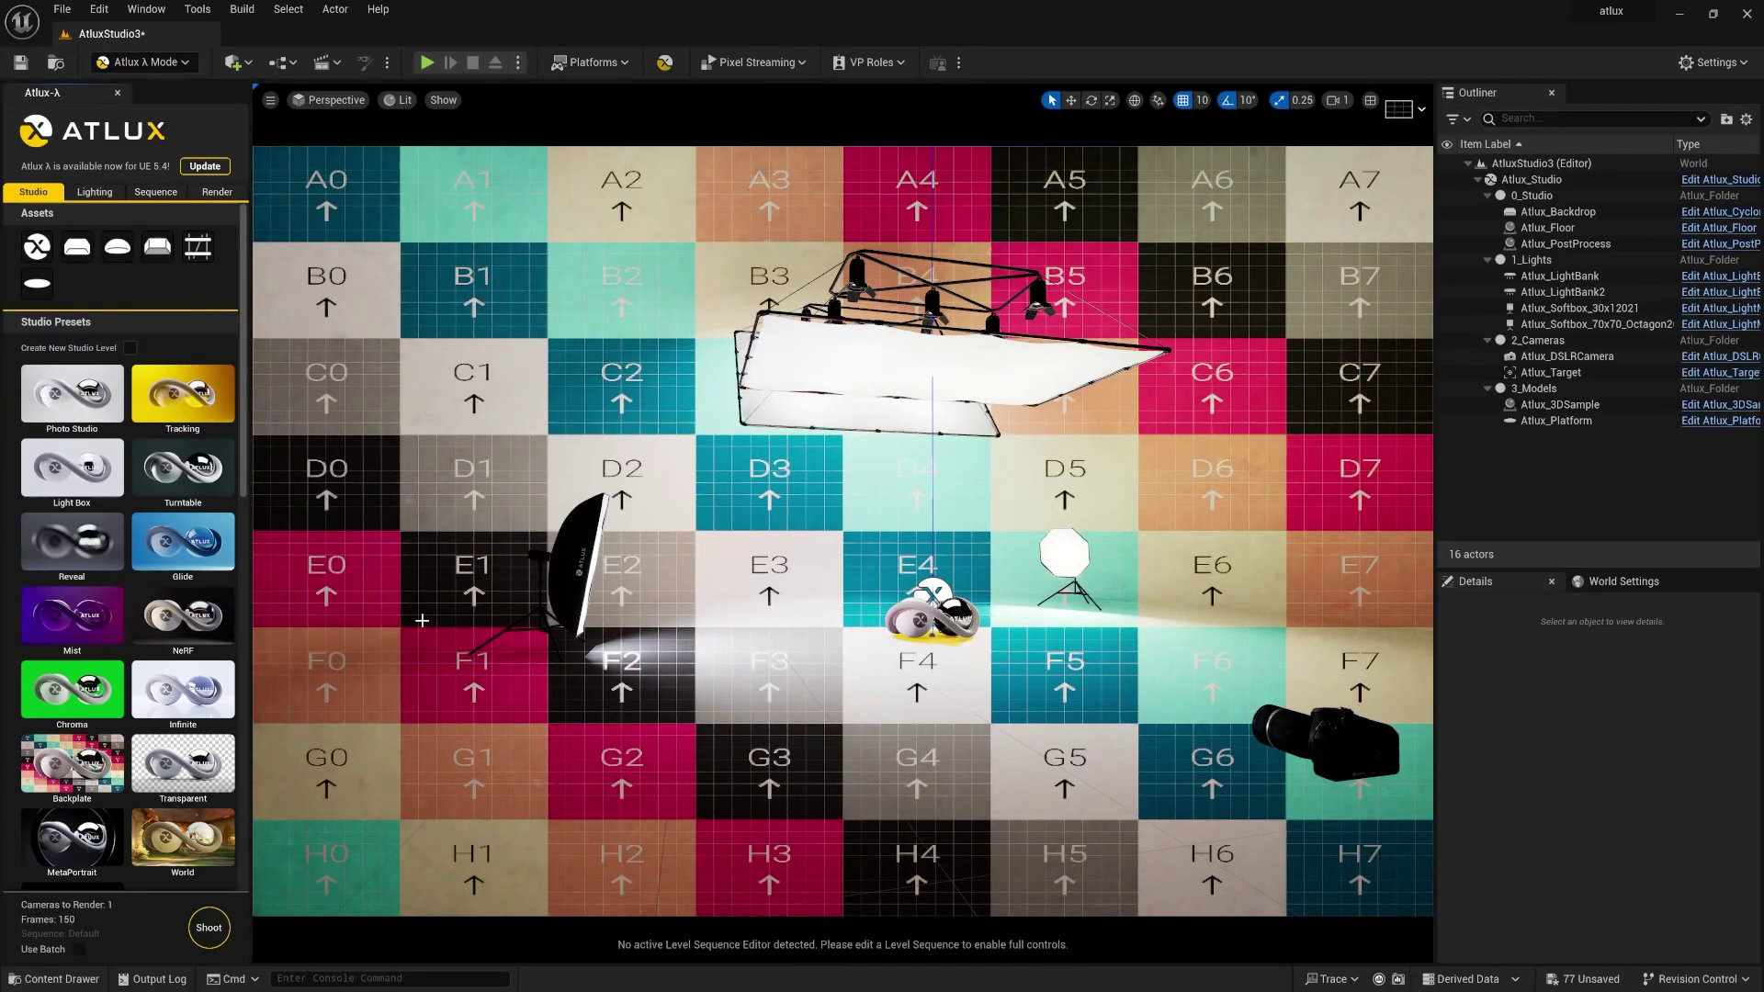
pyautogui.click(209, 751)
# - Dismiss the transparent background notice, try MetaPortrait and World, then return to Tracking
pyautogui.click(1082, 549)
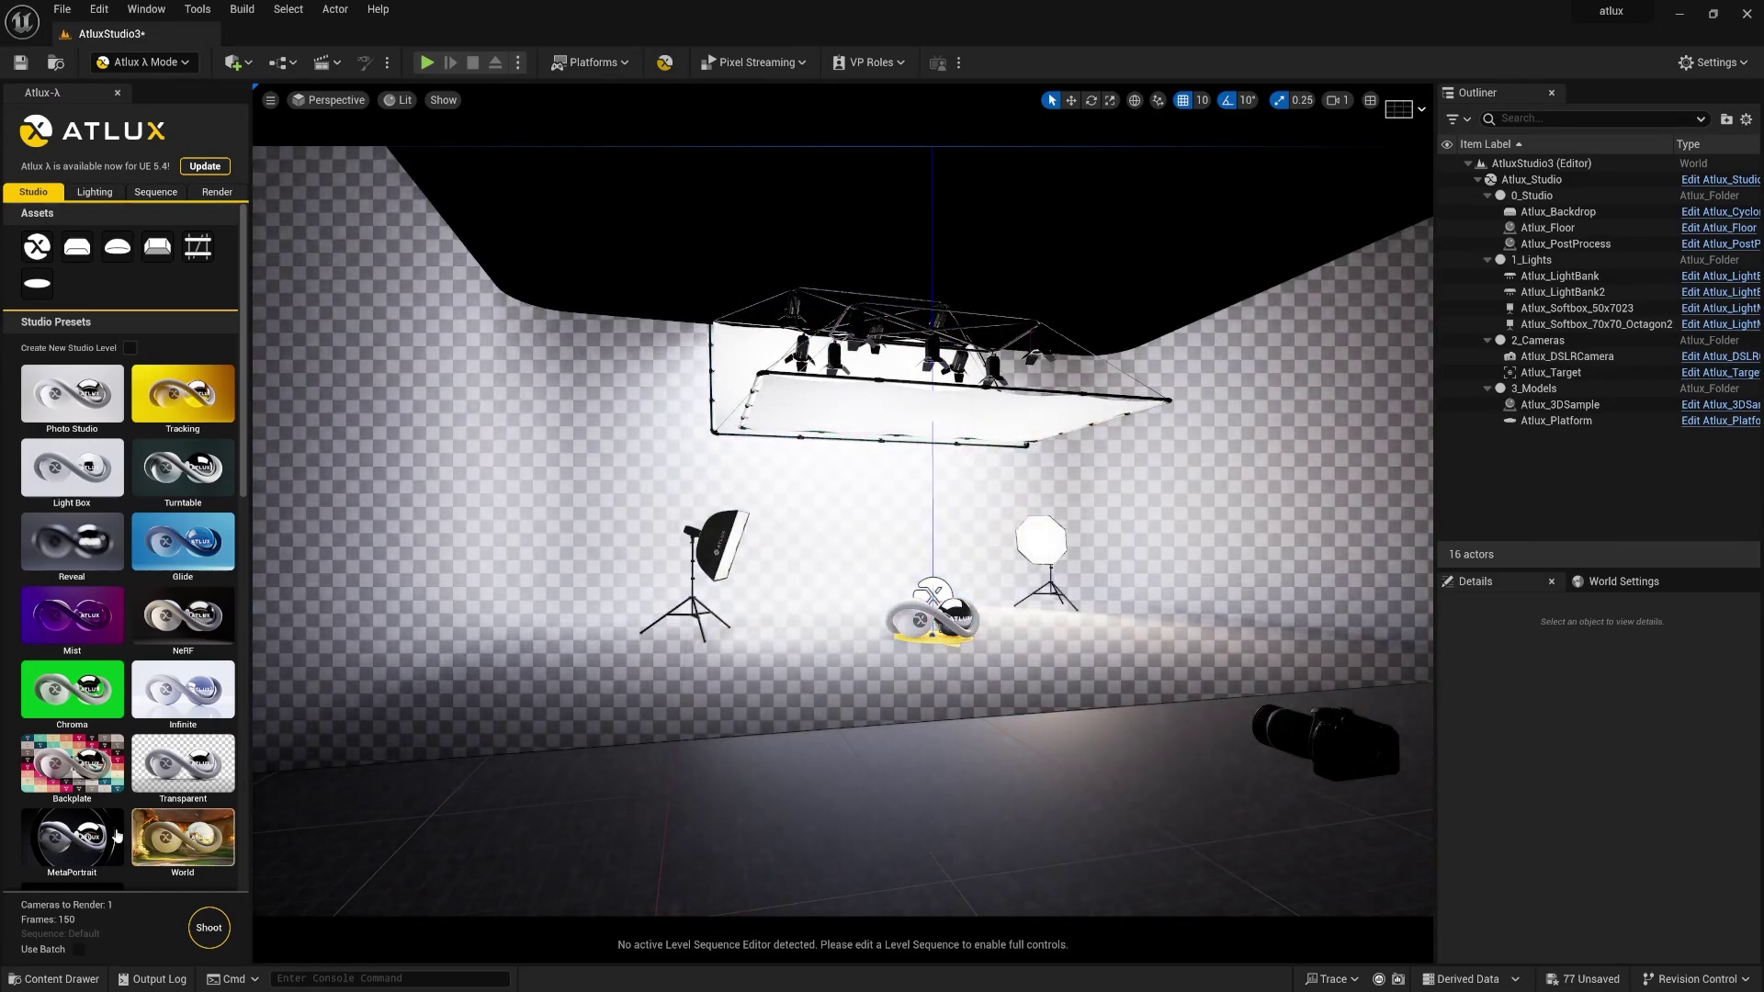
pyautogui.scroll(-1, 78, 832)
pyautogui.click(78, 786)
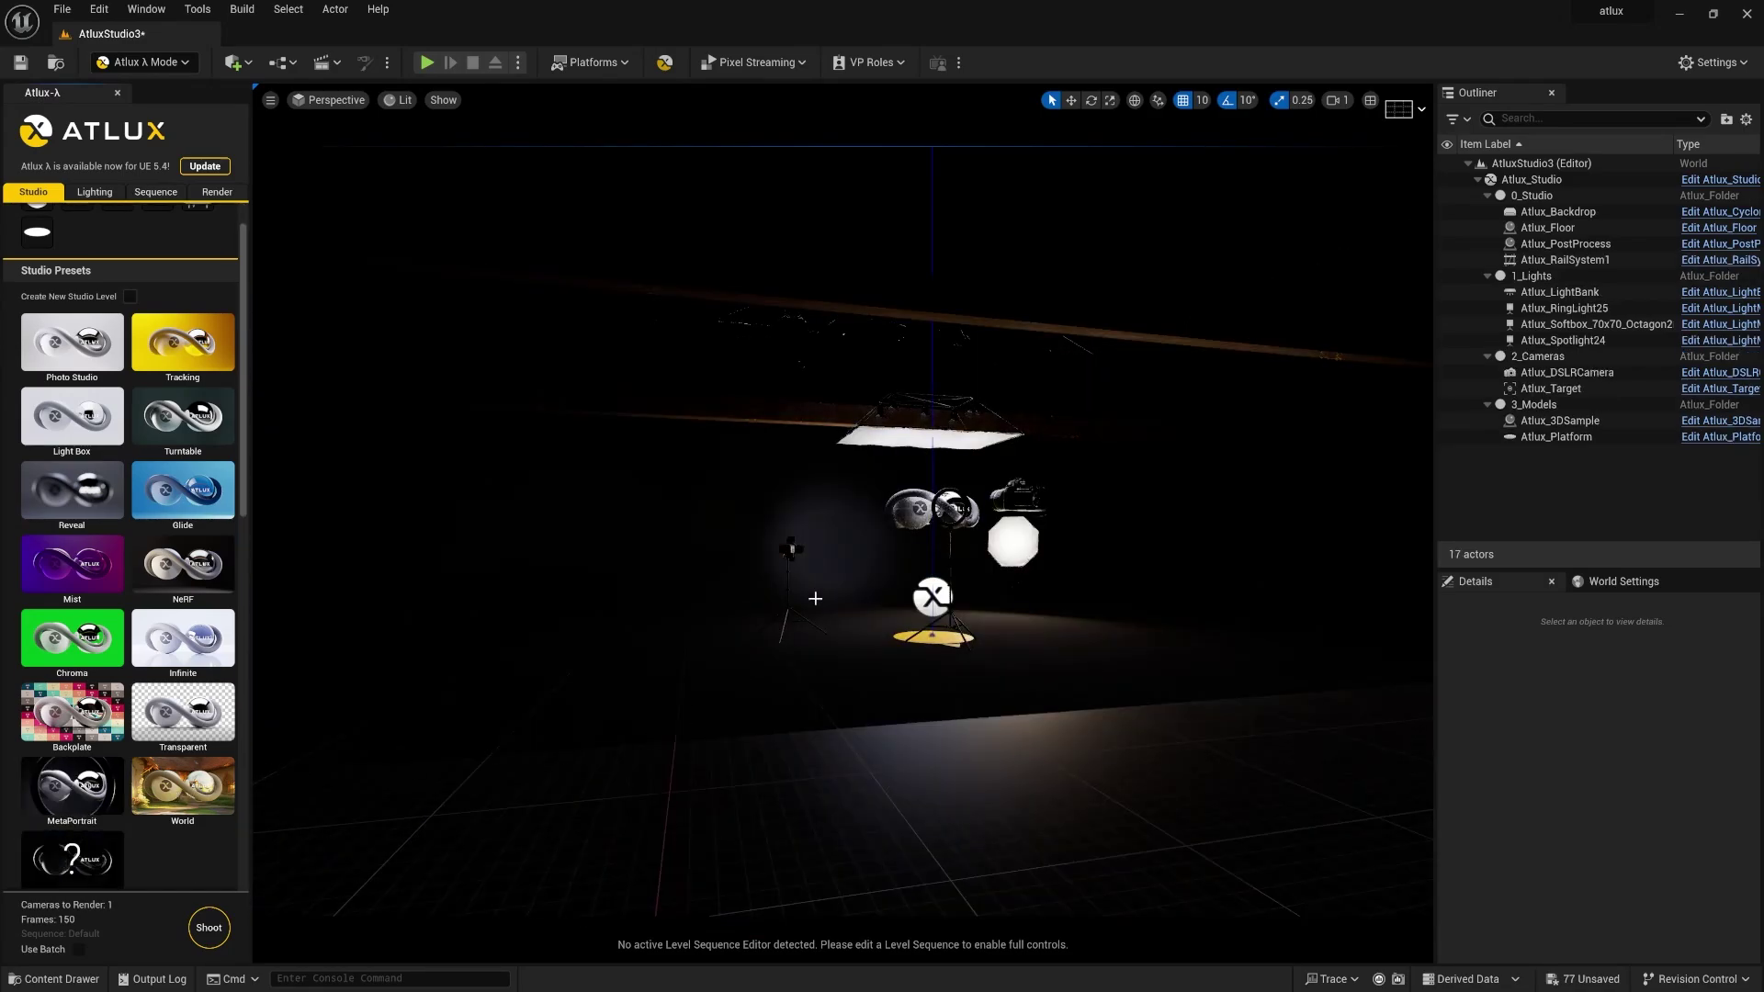
pyautogui.click(183, 785)
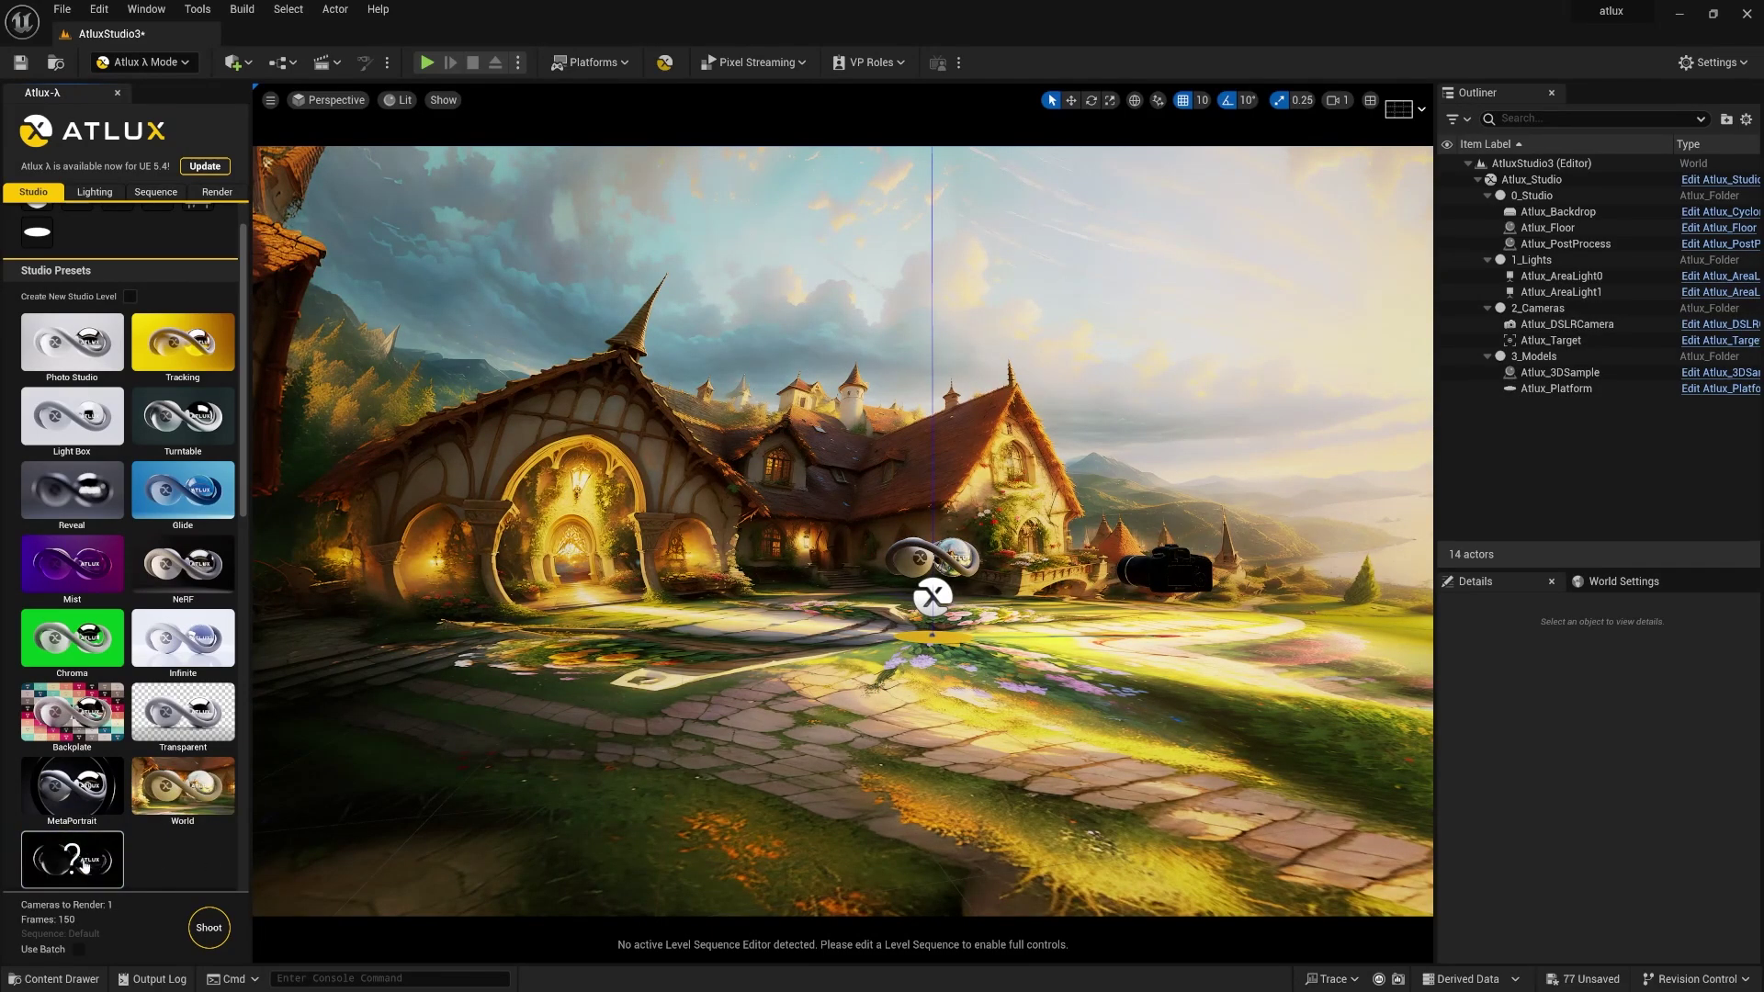
pyautogui.scroll(1, 138, 643)
pyautogui.click(183, 393)
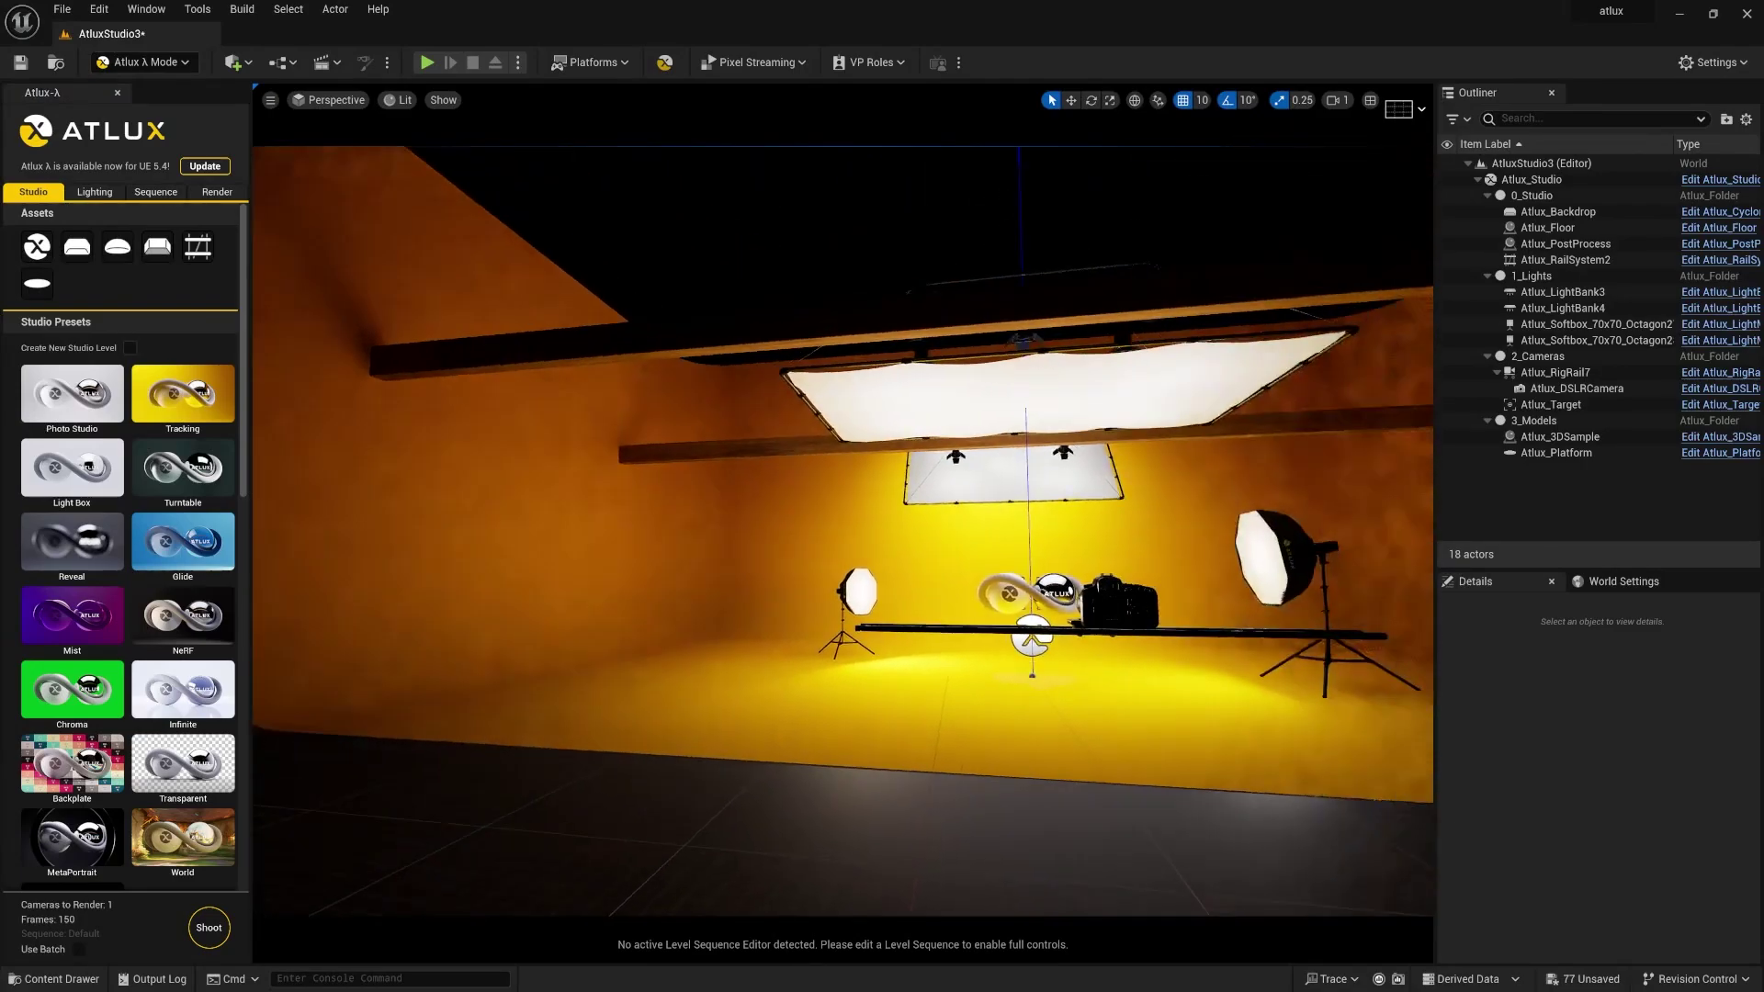
pyautogui.scroll(-4, 73, 698)
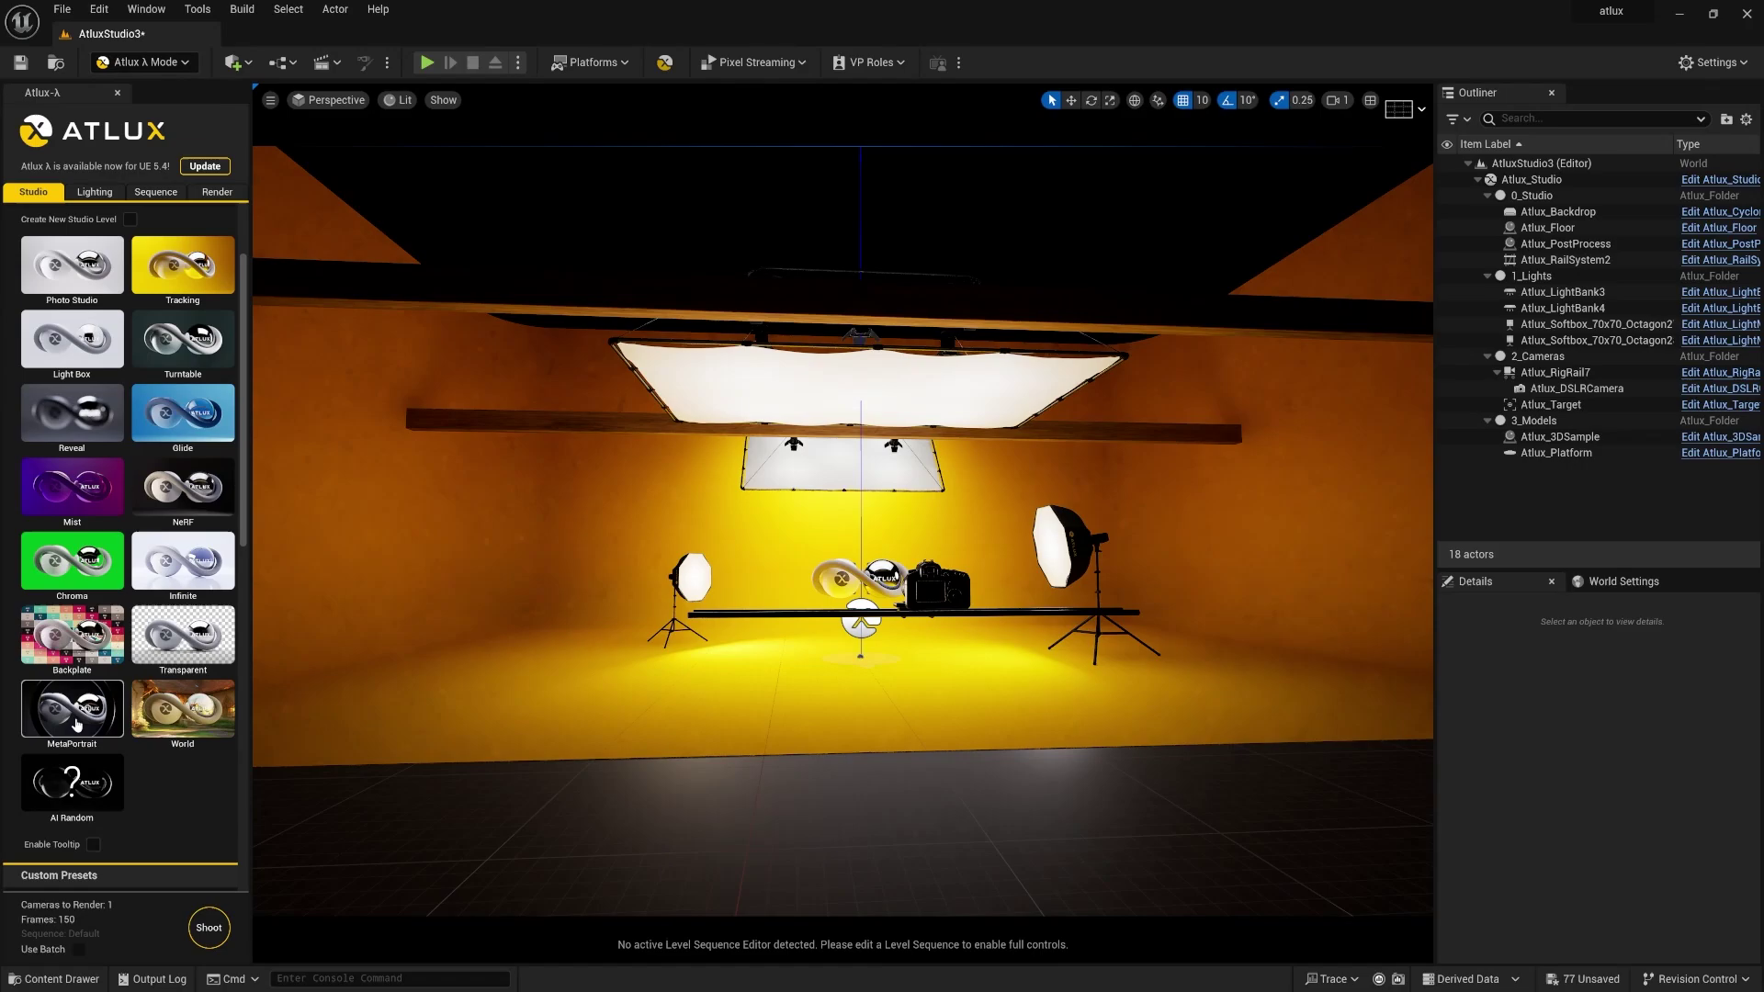
pyautogui.scroll(-1, 75, 796)
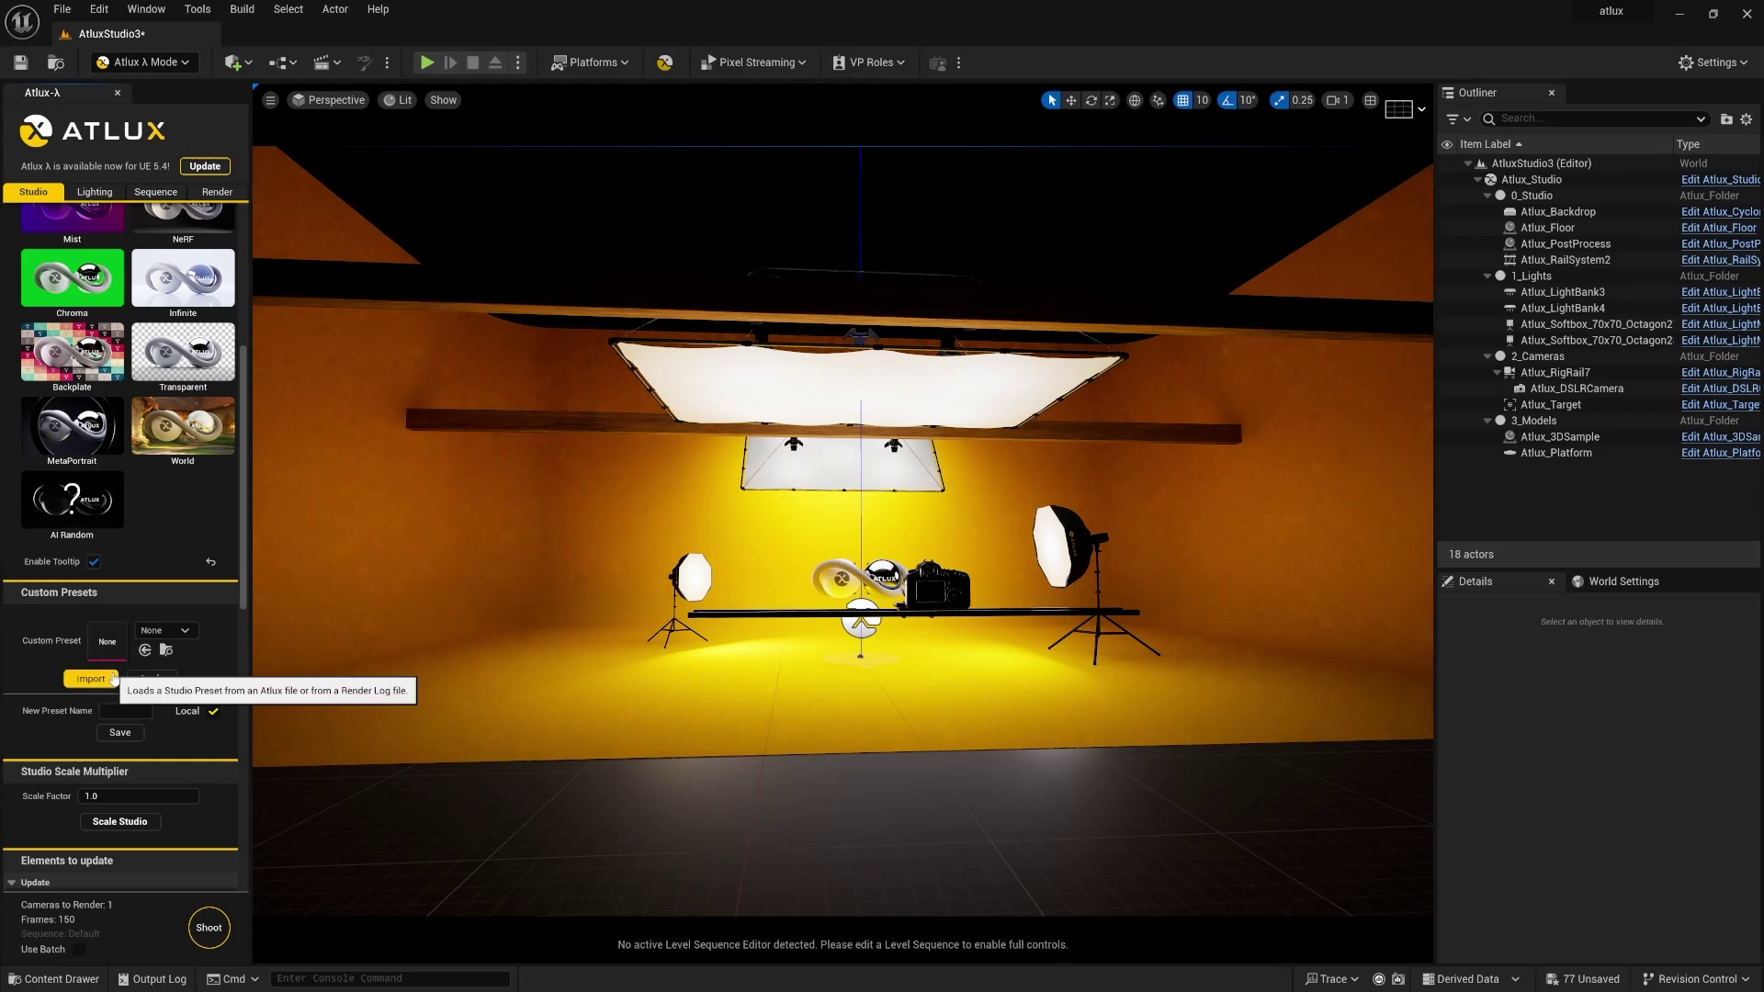
pyautogui.scroll(-2, 78, 795)
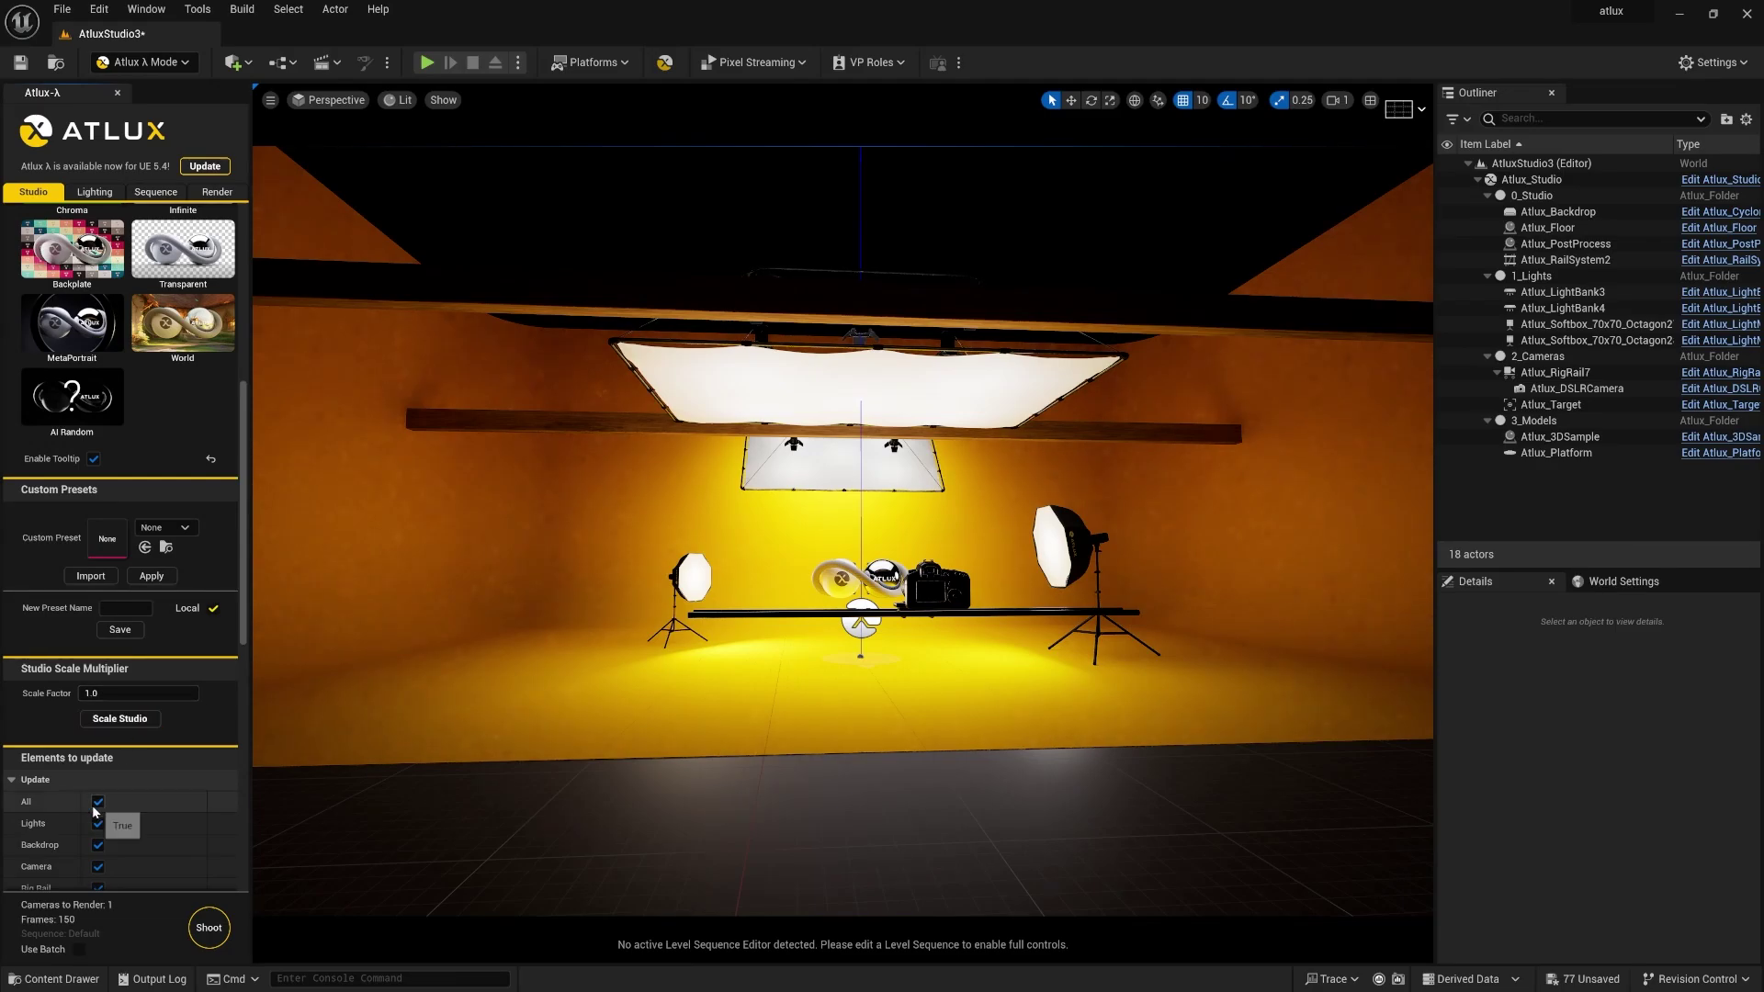
pyautogui.scroll(-5, 126, 790)
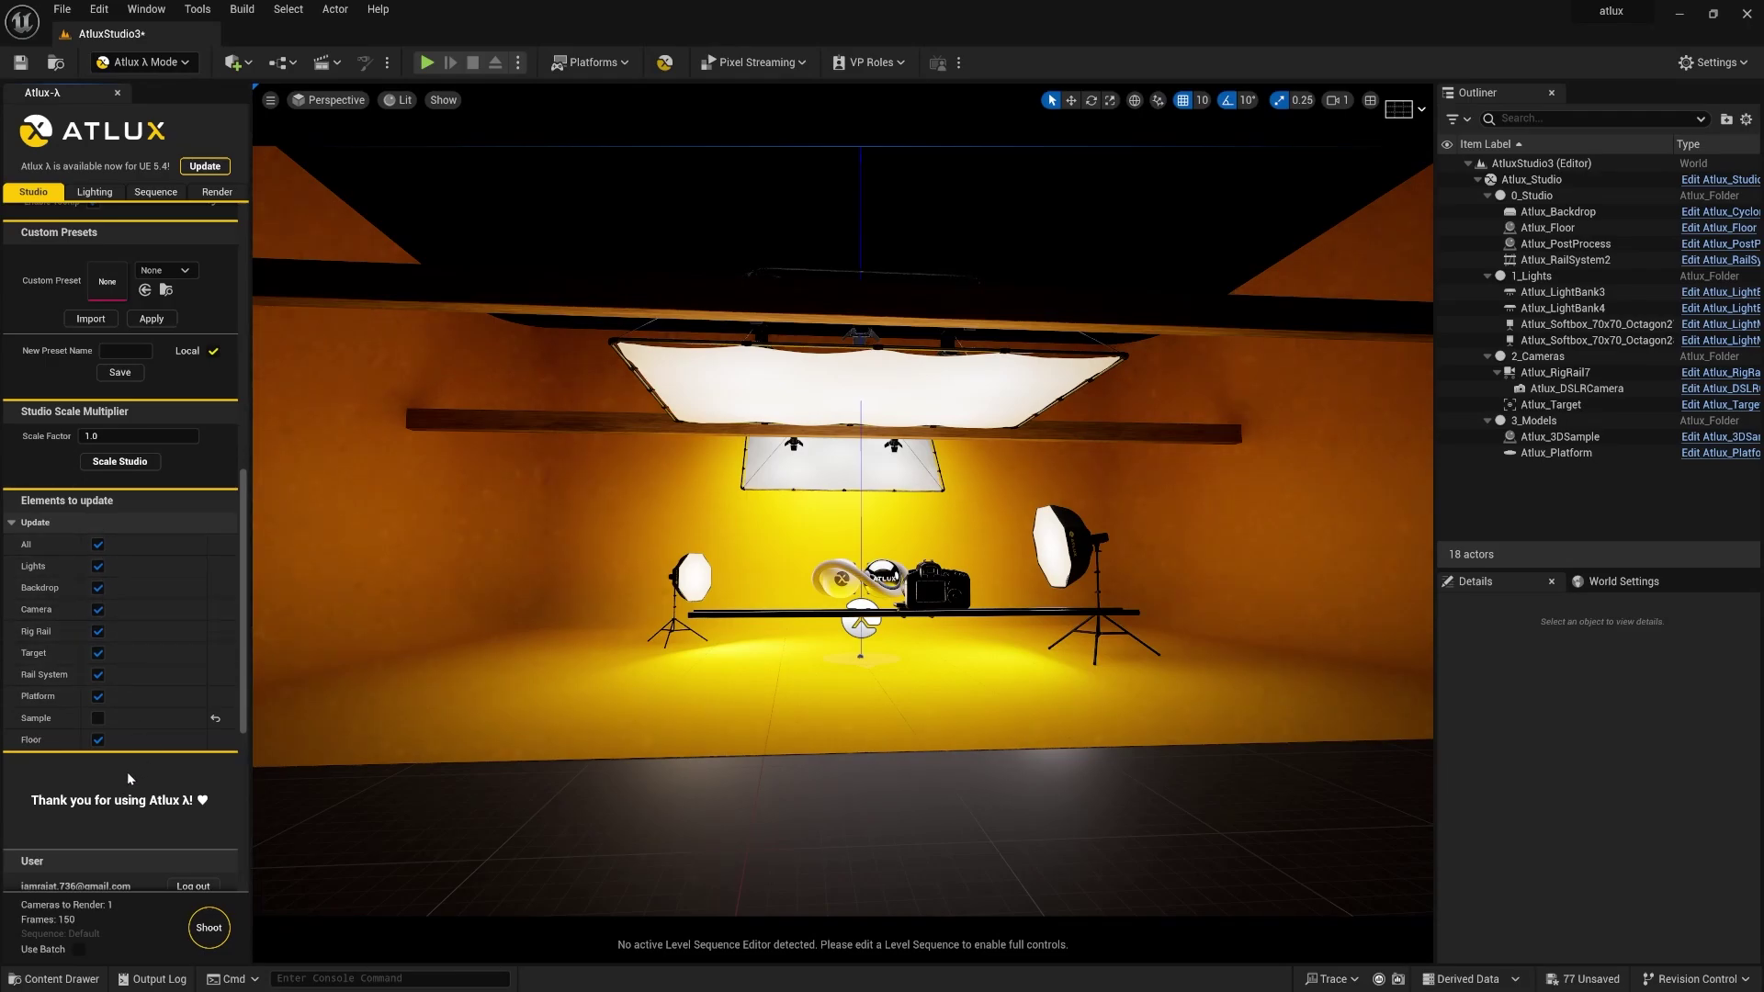
pyautogui.scroll(-2, 129, 771)
pyautogui.scroll(5, 129, 759)
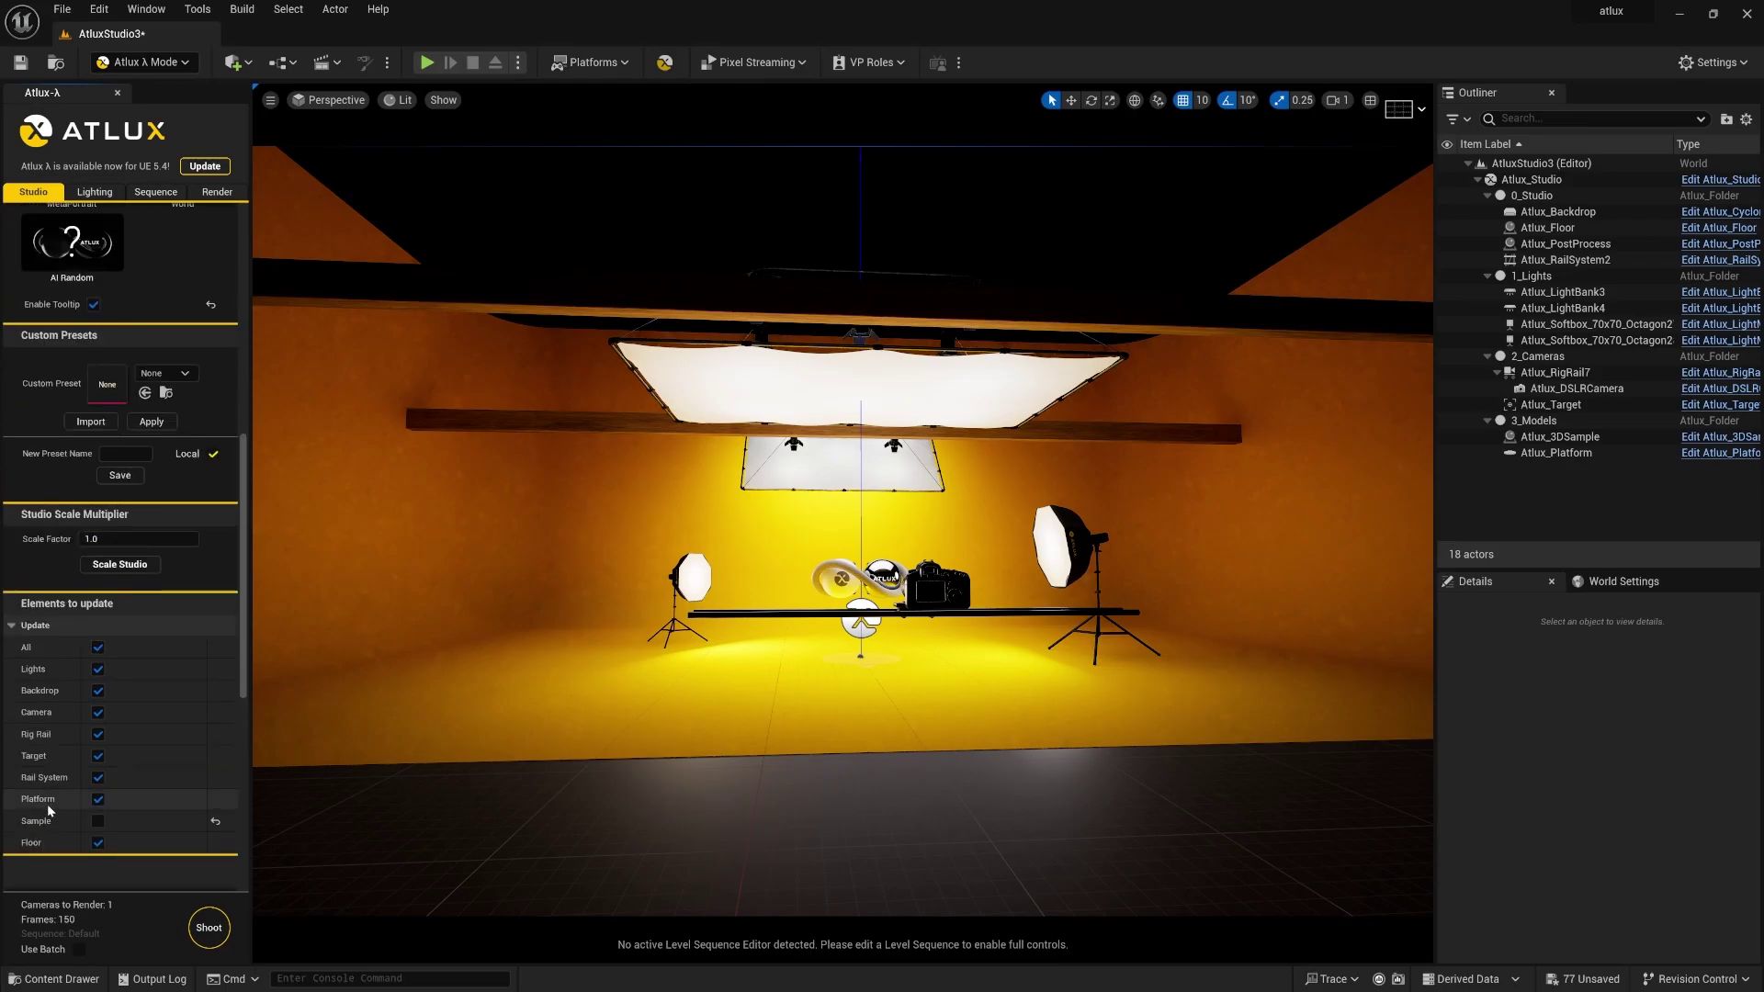
pyautogui.scroll(5, 90, 796)
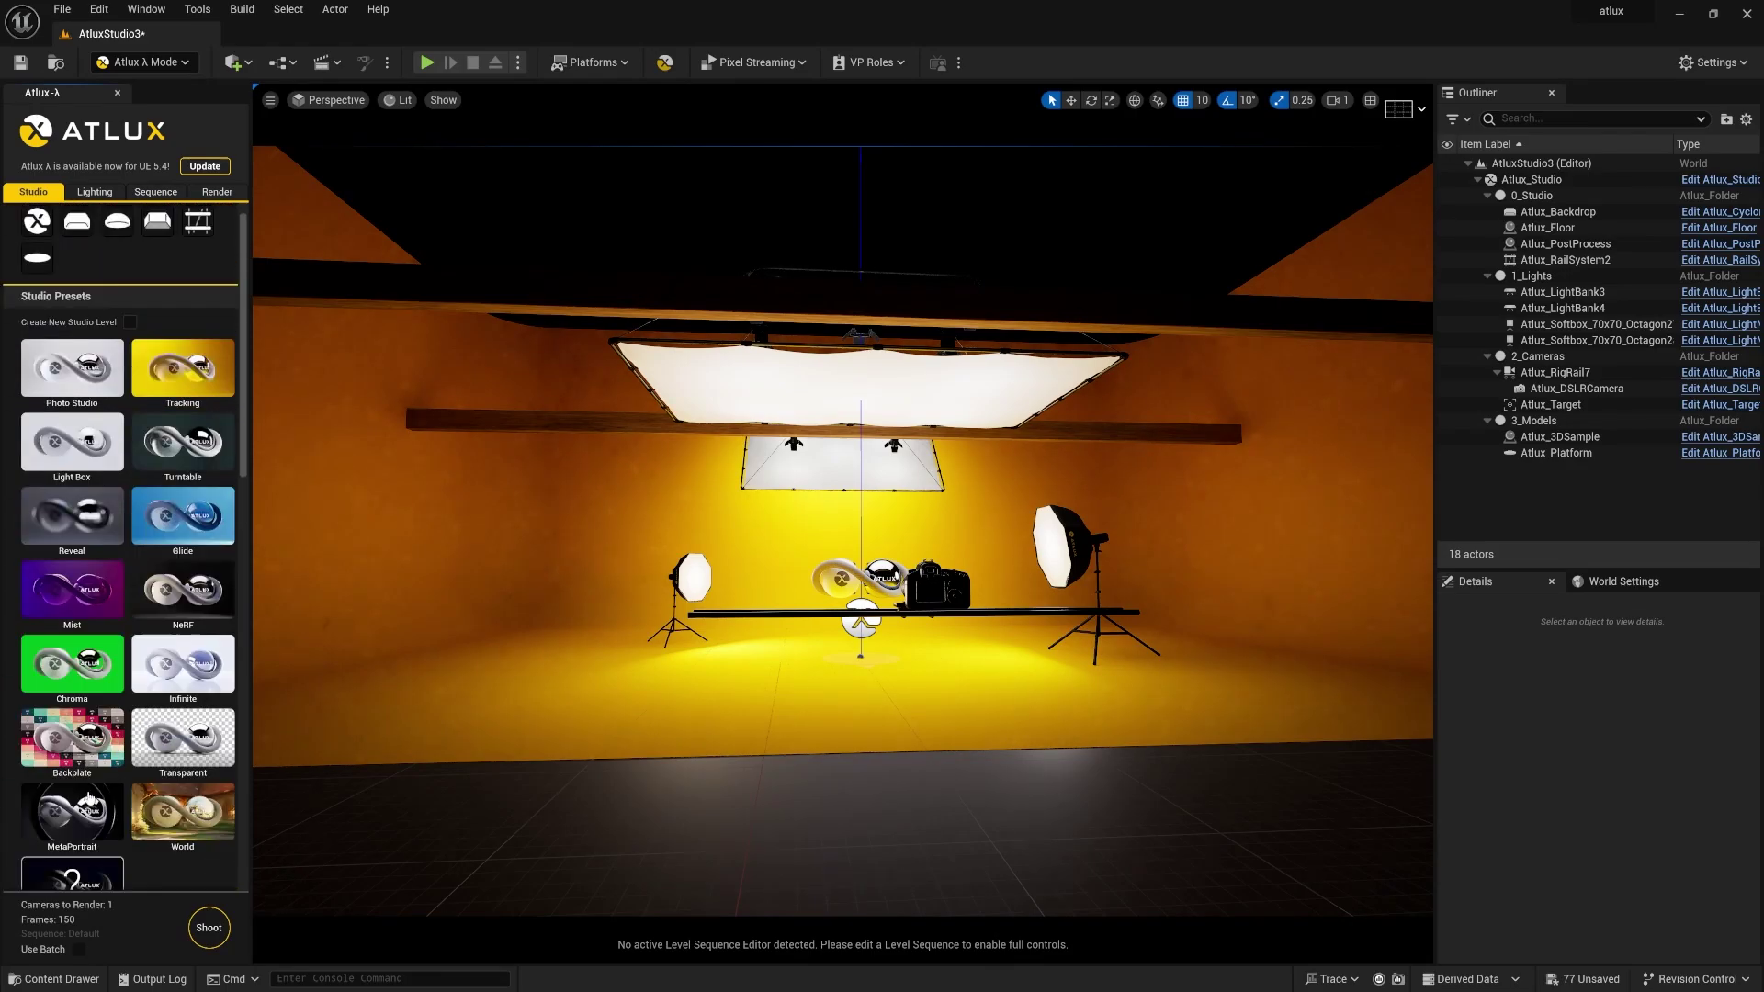
# - Show the Atlux Lighting options, put the right softbox in move mode, and preview the DSLR shot
pyautogui.click(113, 198)
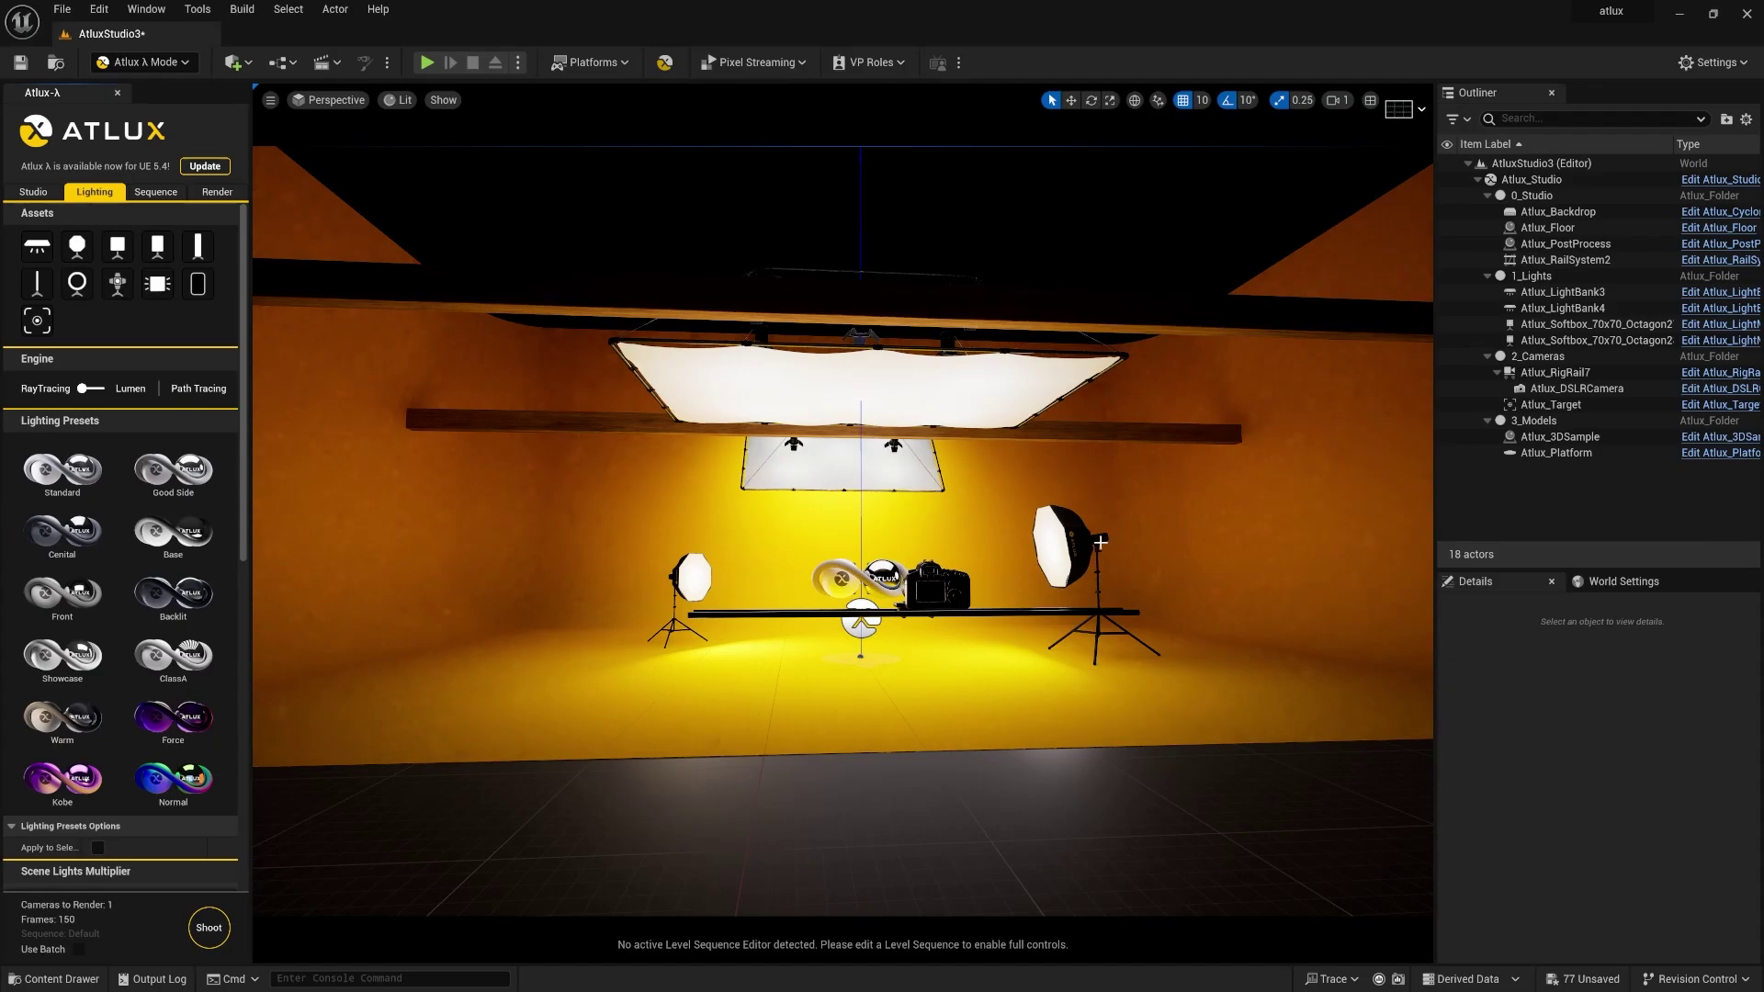
pyautogui.click(1107, 585)
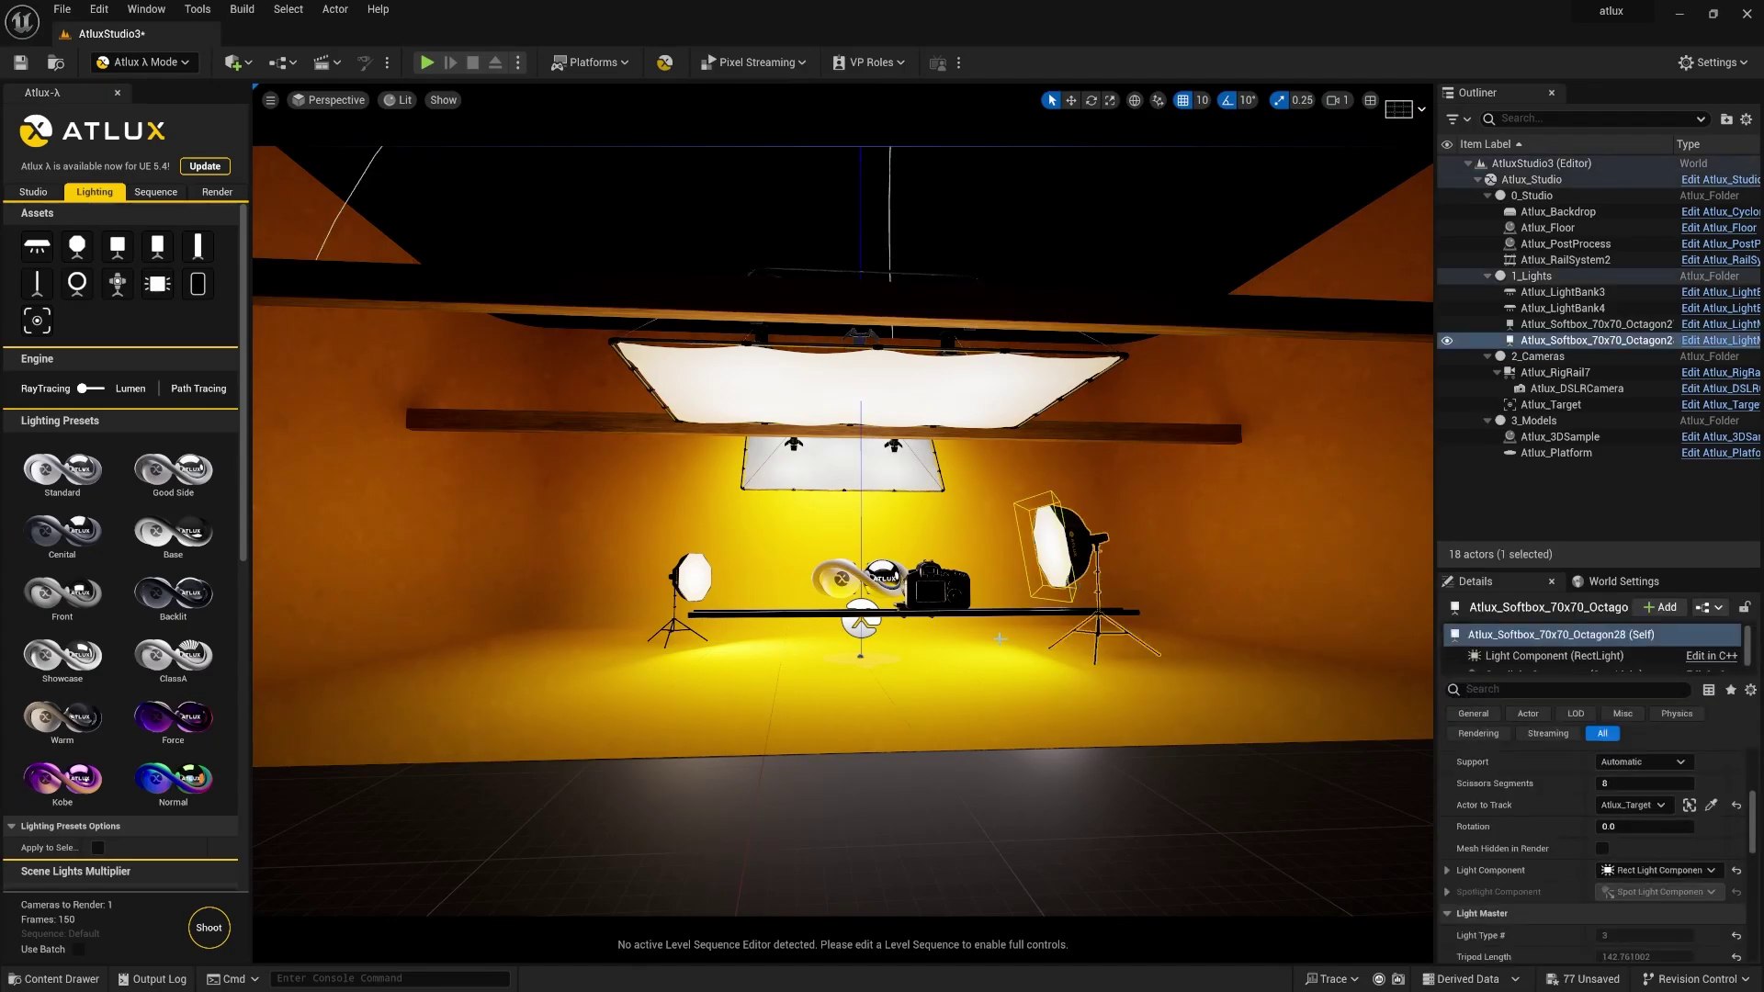
pyautogui.press('w')
pyautogui.scroll(5, 710, 783)
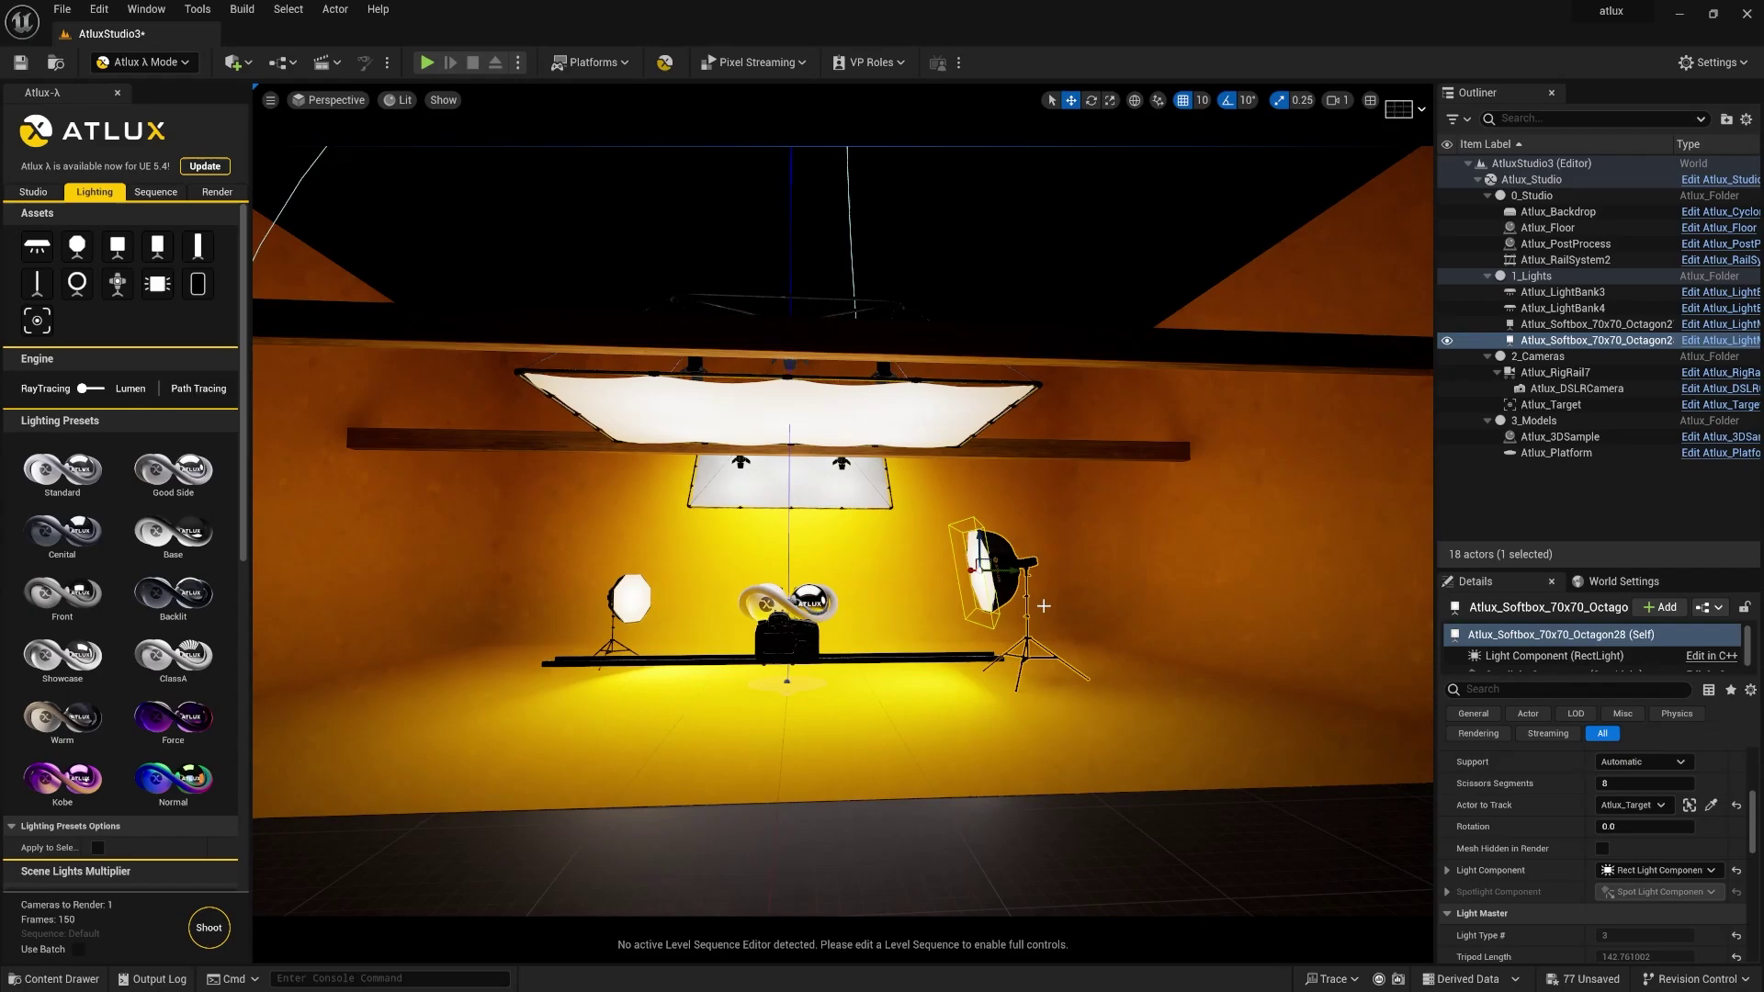
pyautogui.click(700, 791)
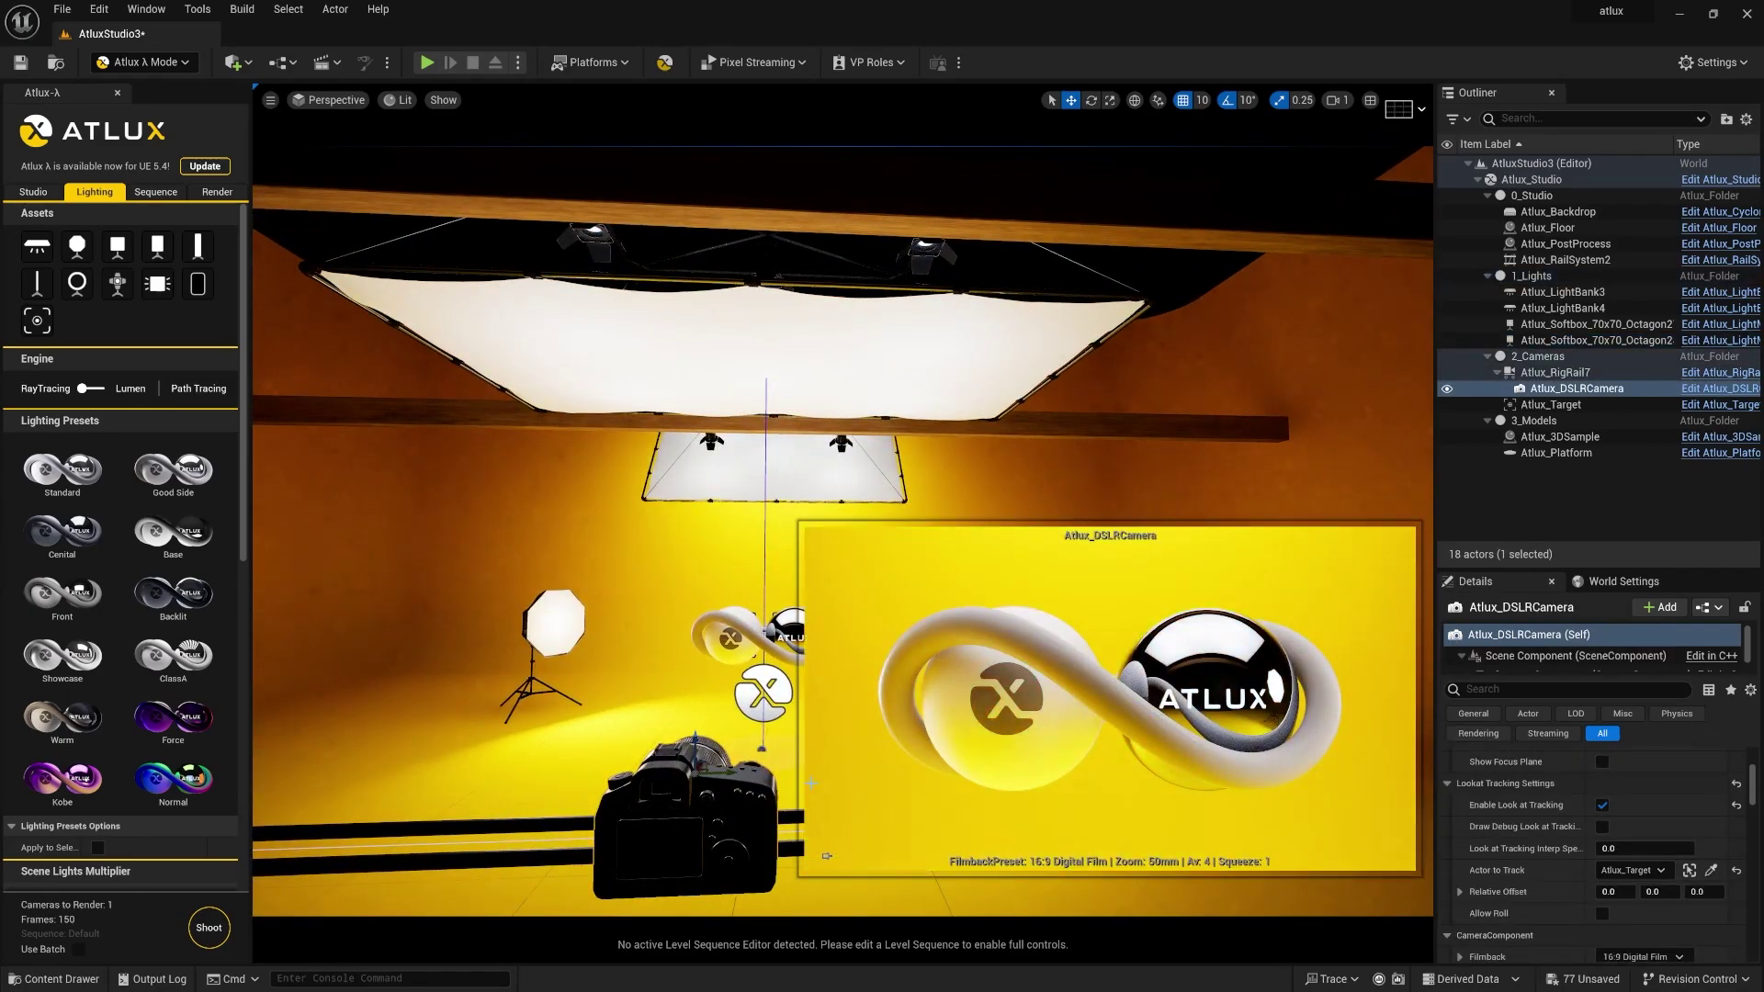
# - Hang the right softbox on the ceiling rail and slide it along toward the model
pyautogui.scroll(3, 826, 858)
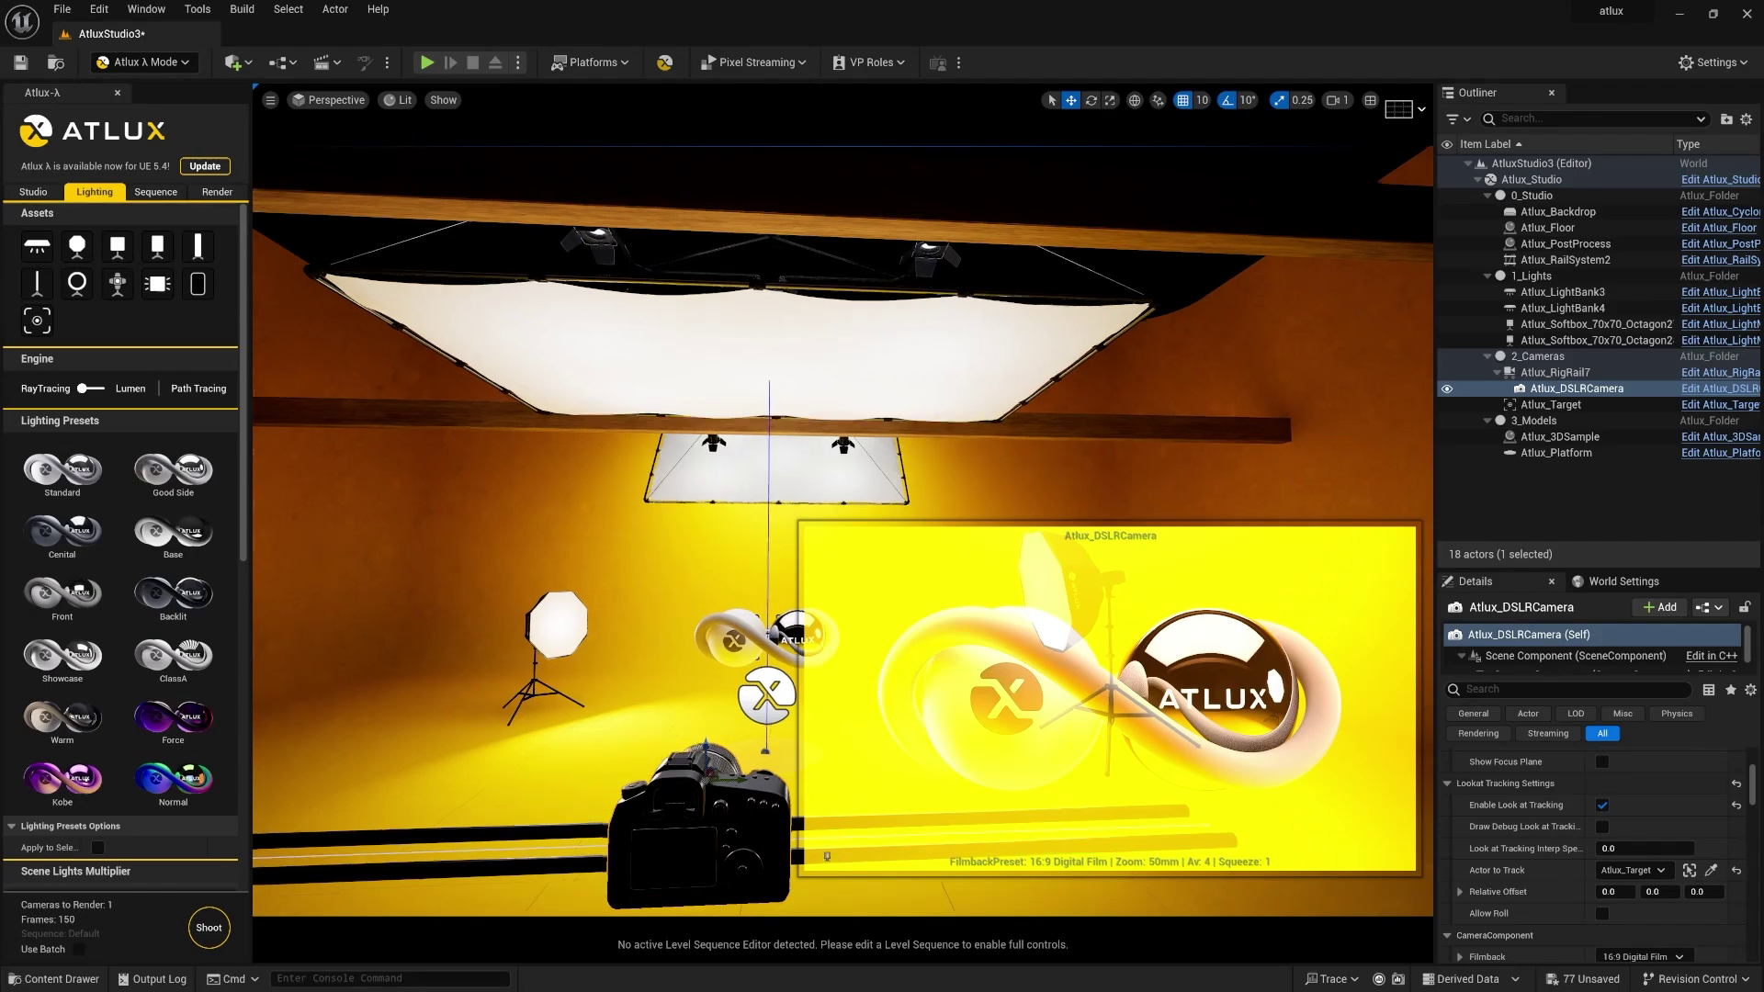
pyautogui.moveTo(460, 524); pyautogui.dragTo(566, 520, button='right')
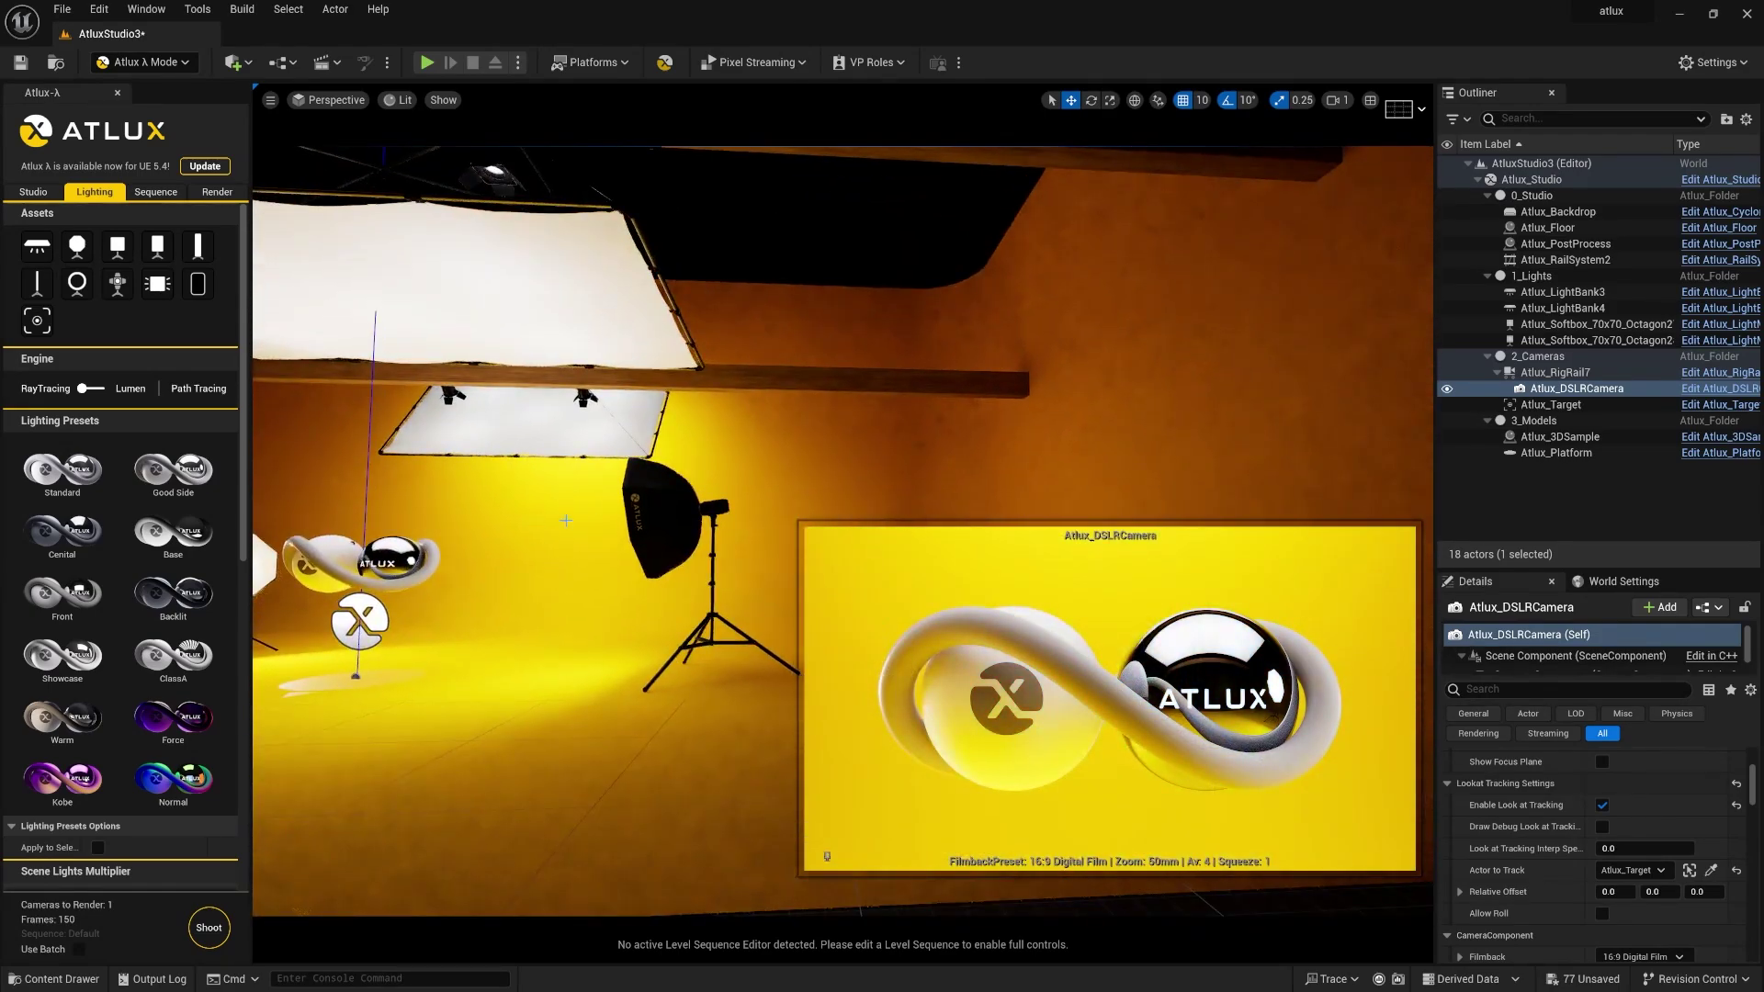
pyautogui.click(714, 512)
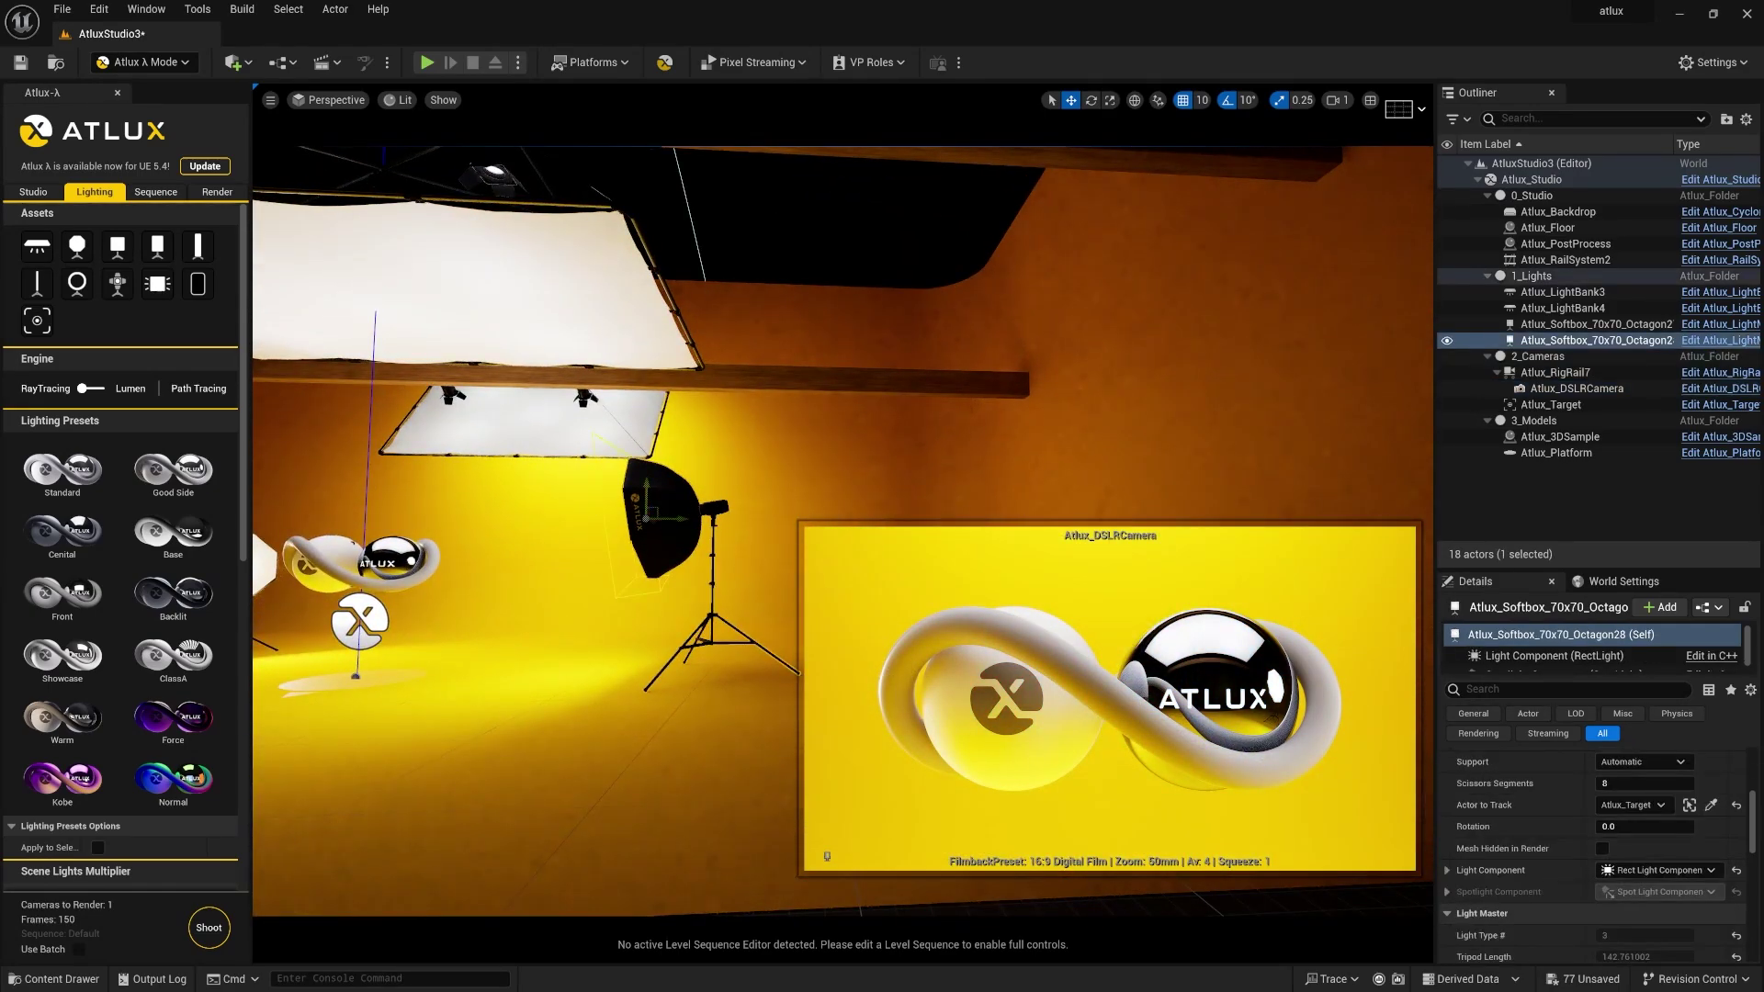
pyautogui.moveTo(650, 477); pyautogui.dragTo(686, 442)
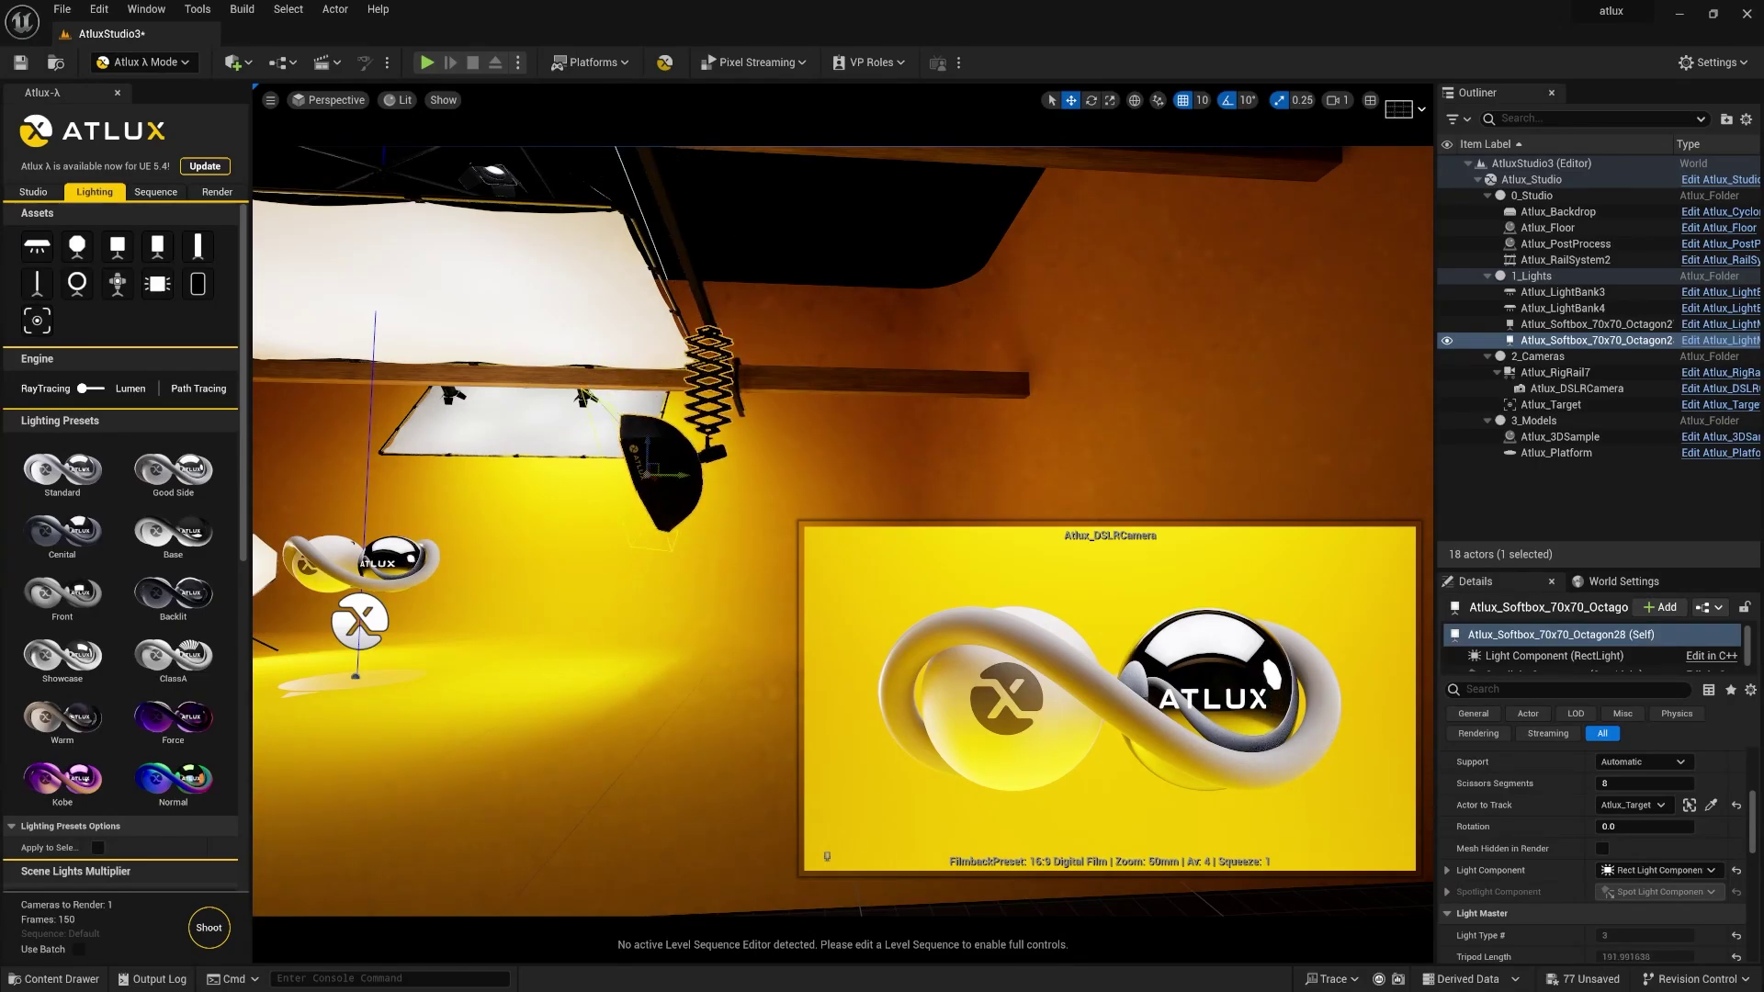
pyautogui.moveTo(707, 360)
pyautogui.mouseDown(button='right')
pyautogui.moveTo(703, 432)
pyautogui.moveTo(707, 360)
pyautogui.mouseUp(button='right')
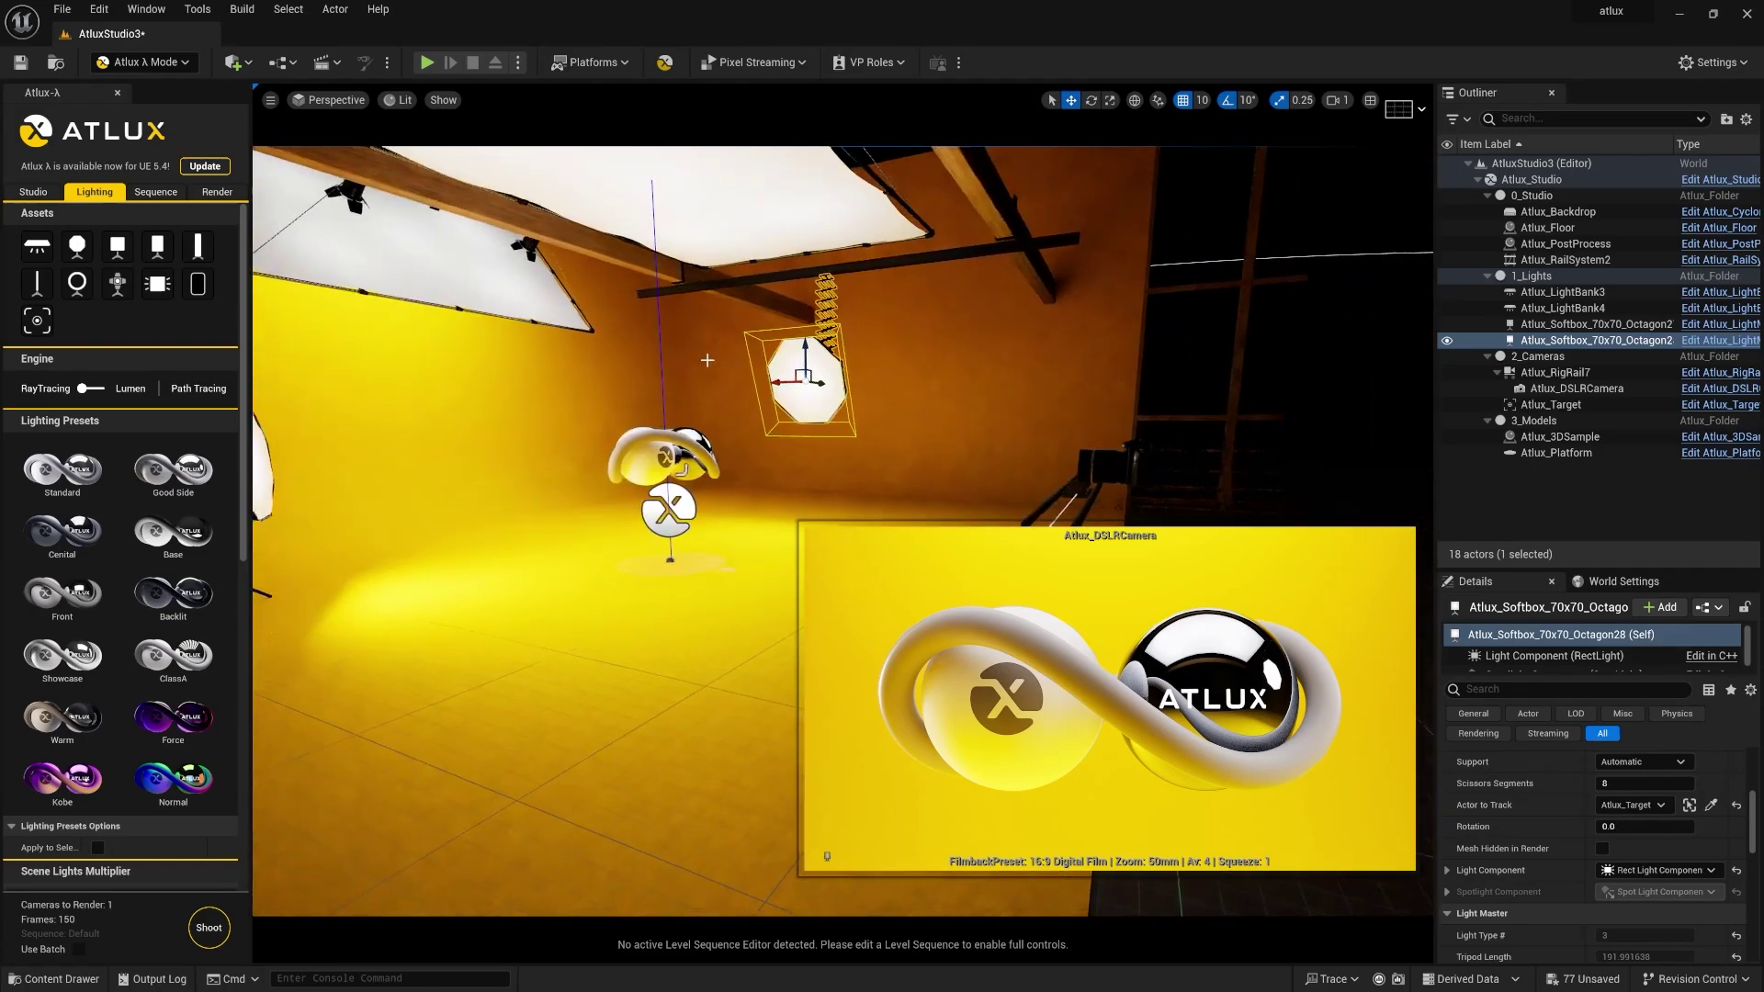
pyautogui.moveTo(774, 384)
pyautogui.mouseDown()
pyautogui.moveTo(827, 378)
pyautogui.moveTo(621, 397)
pyautogui.moveTo(753, 503)
pyautogui.moveTo(987, 393)
pyautogui.moveTo(833, 382)
pyautogui.moveTo(665, 404)
pyautogui.moveTo(786, 354)
pyautogui.mouseUp()
pyautogui.moveTo(786, 353); pyautogui.dragTo(786, 353, button='right')
pyautogui.moveTo(642, 379); pyautogui.dragTo(642, 380, button='right')
pyautogui.click(643, 379)
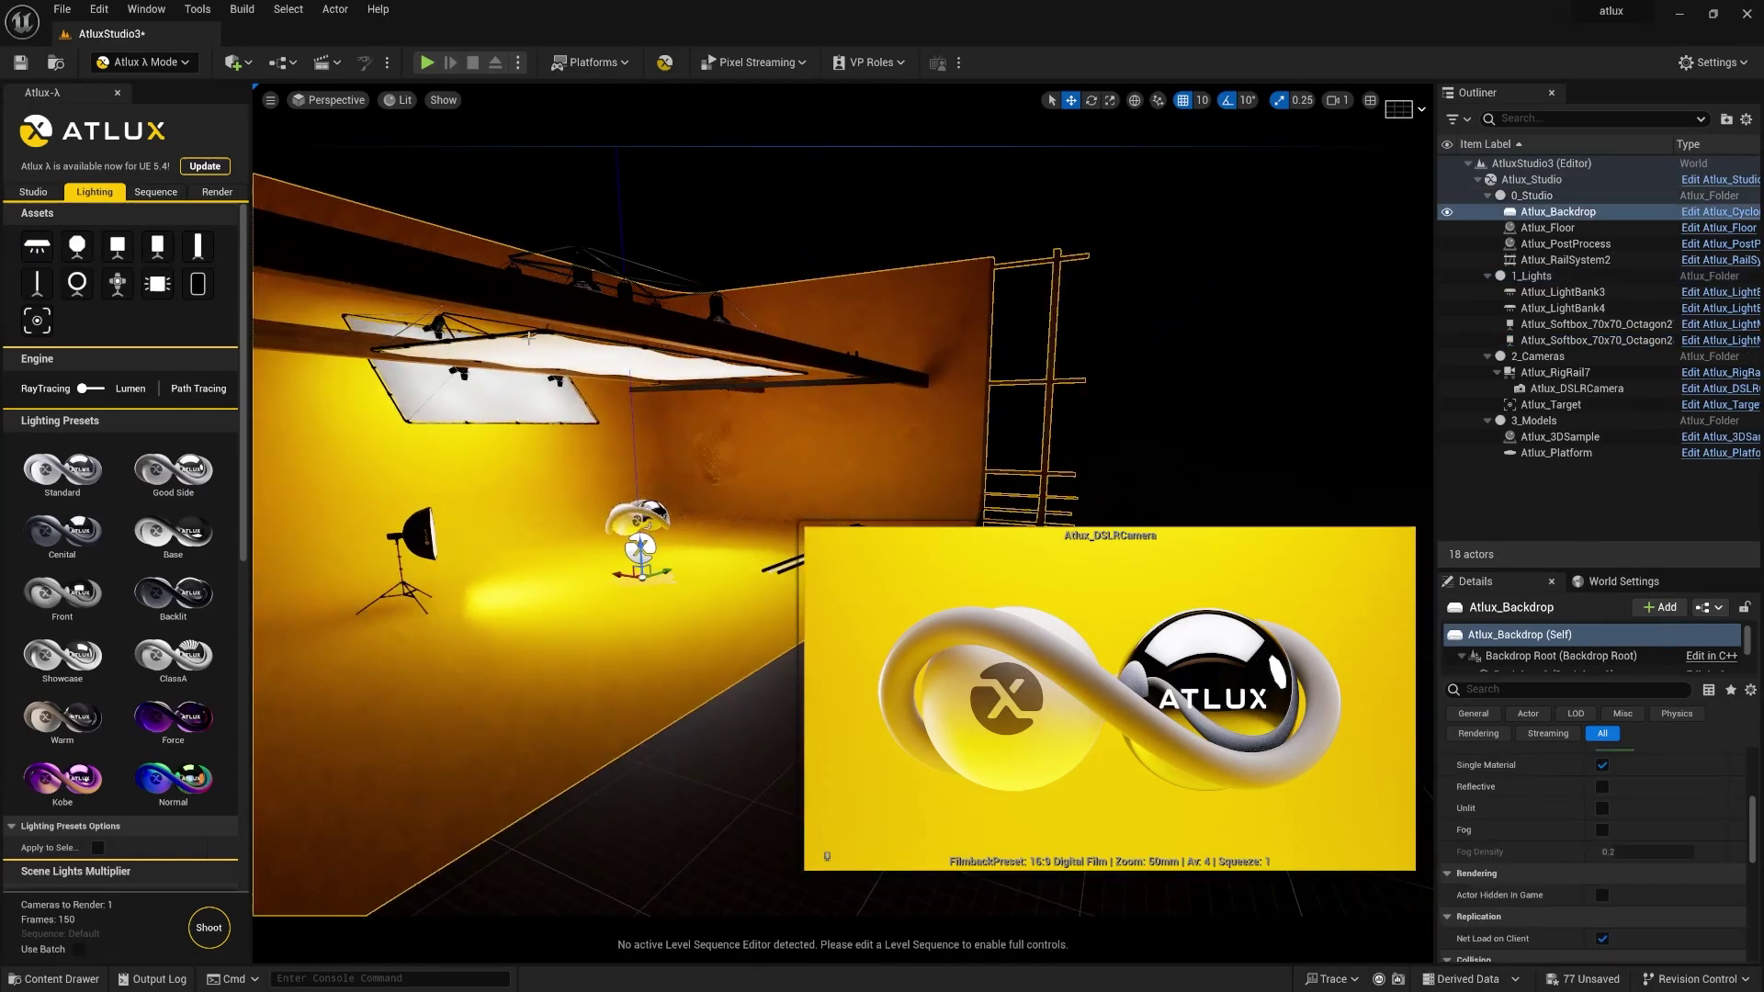
pyautogui.click(656, 368)
pyautogui.moveTo(627, 338); pyautogui.dragTo(672, 299)
pyautogui.hotkey('ctrl', 'z')
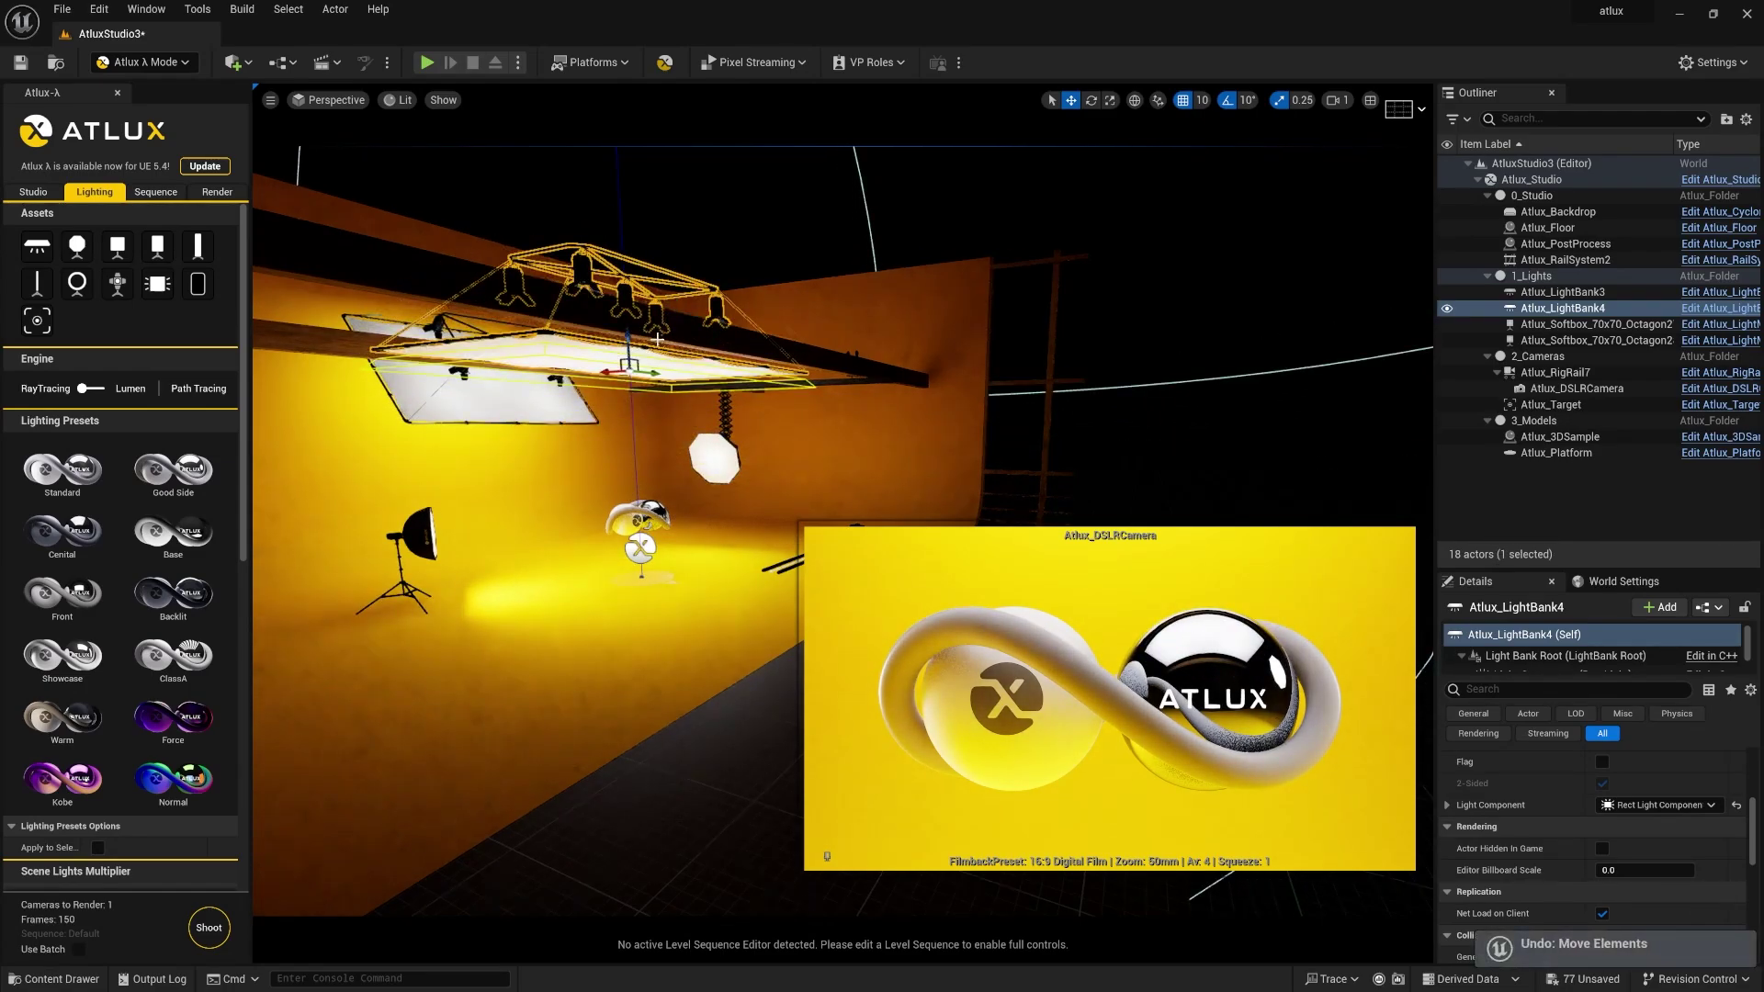
pyautogui.click(715, 455)
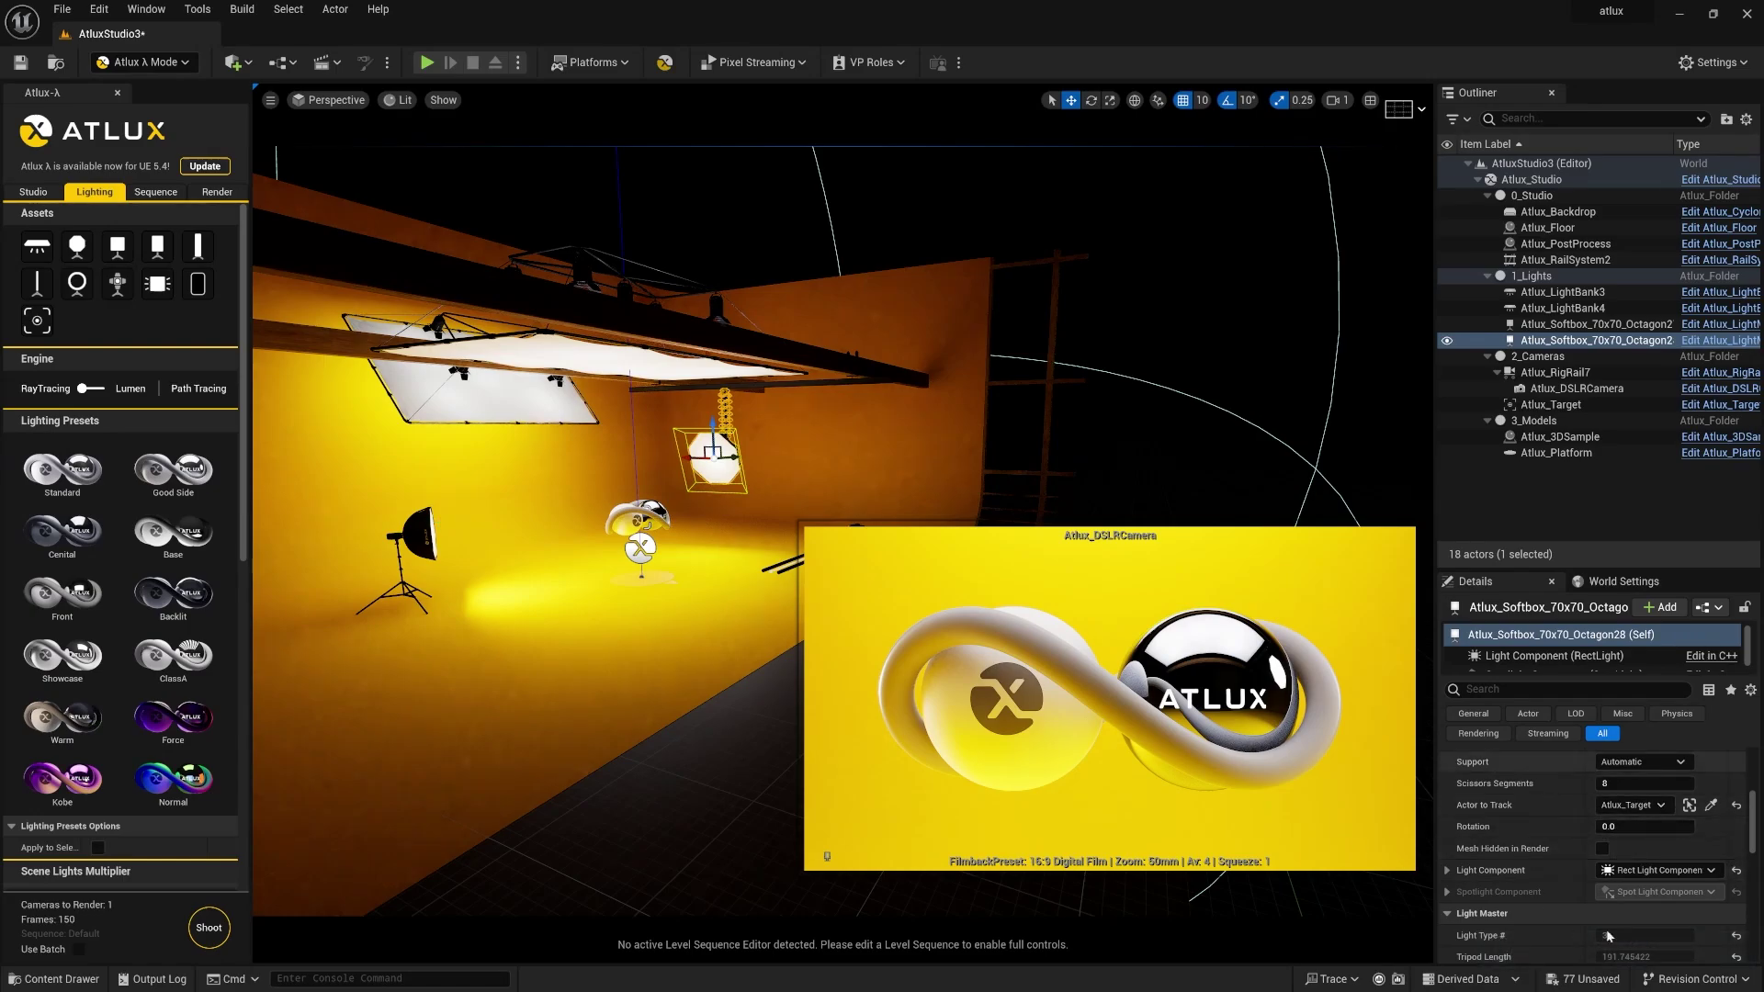
pyautogui.scroll(3, 1567, 790)
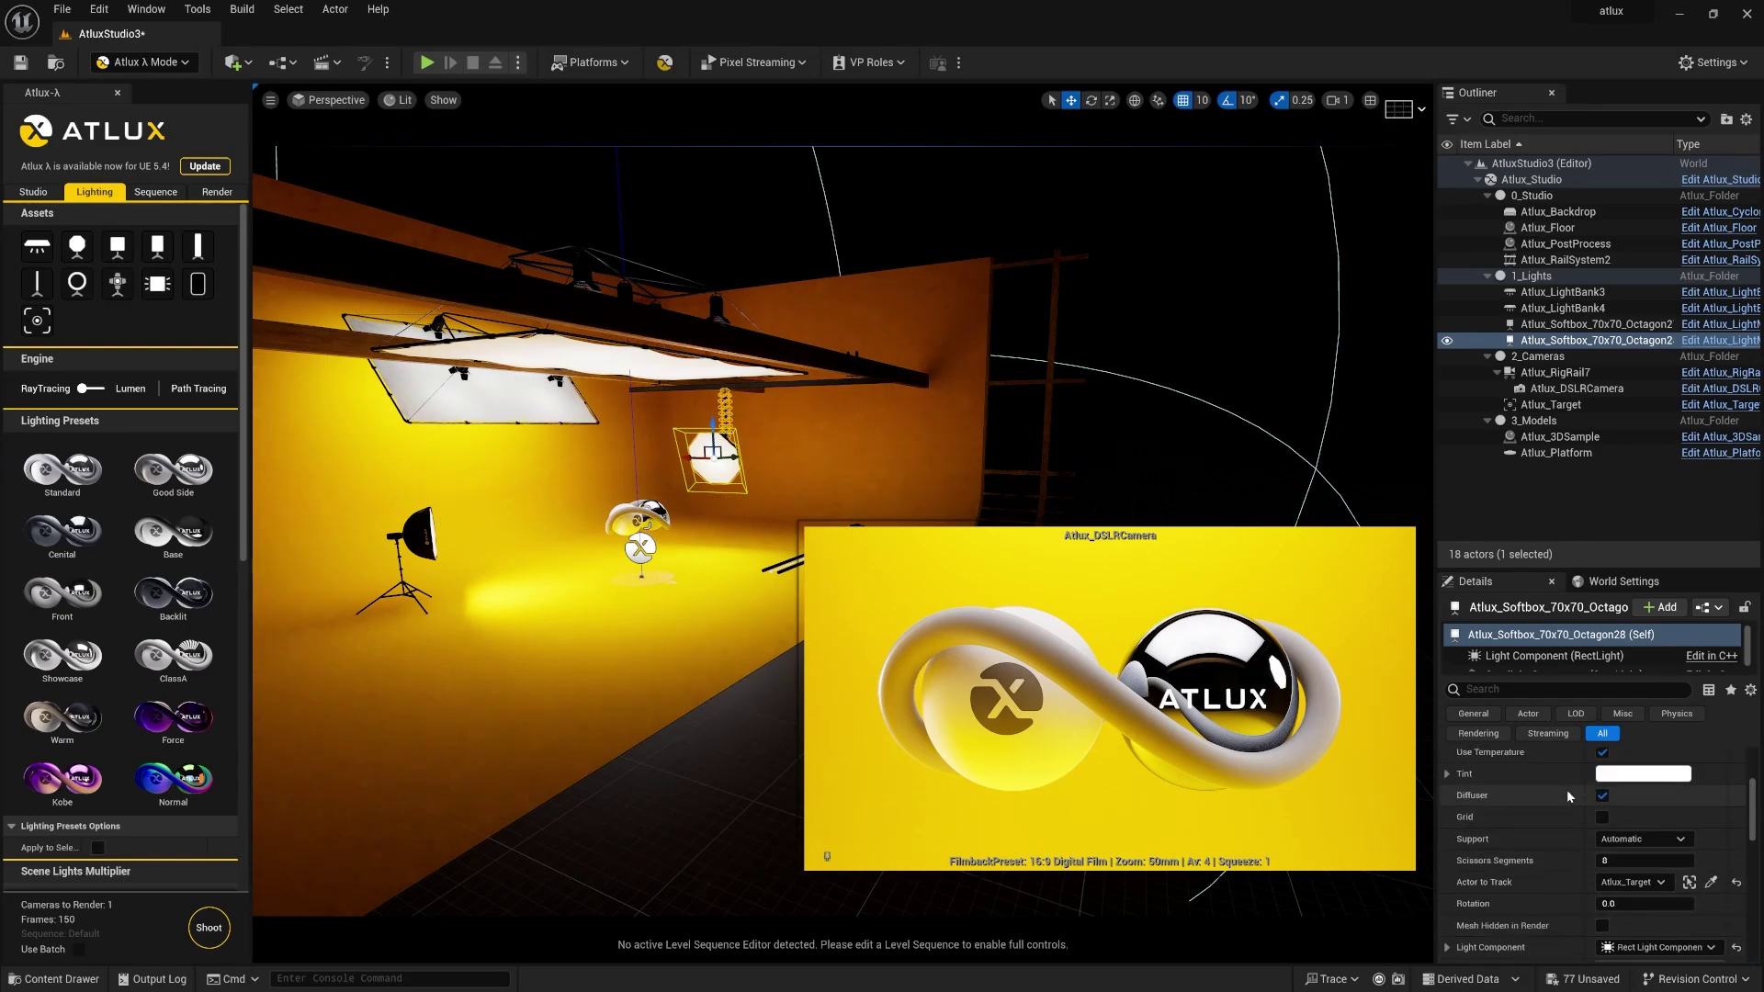
pyautogui.click(1642, 825)
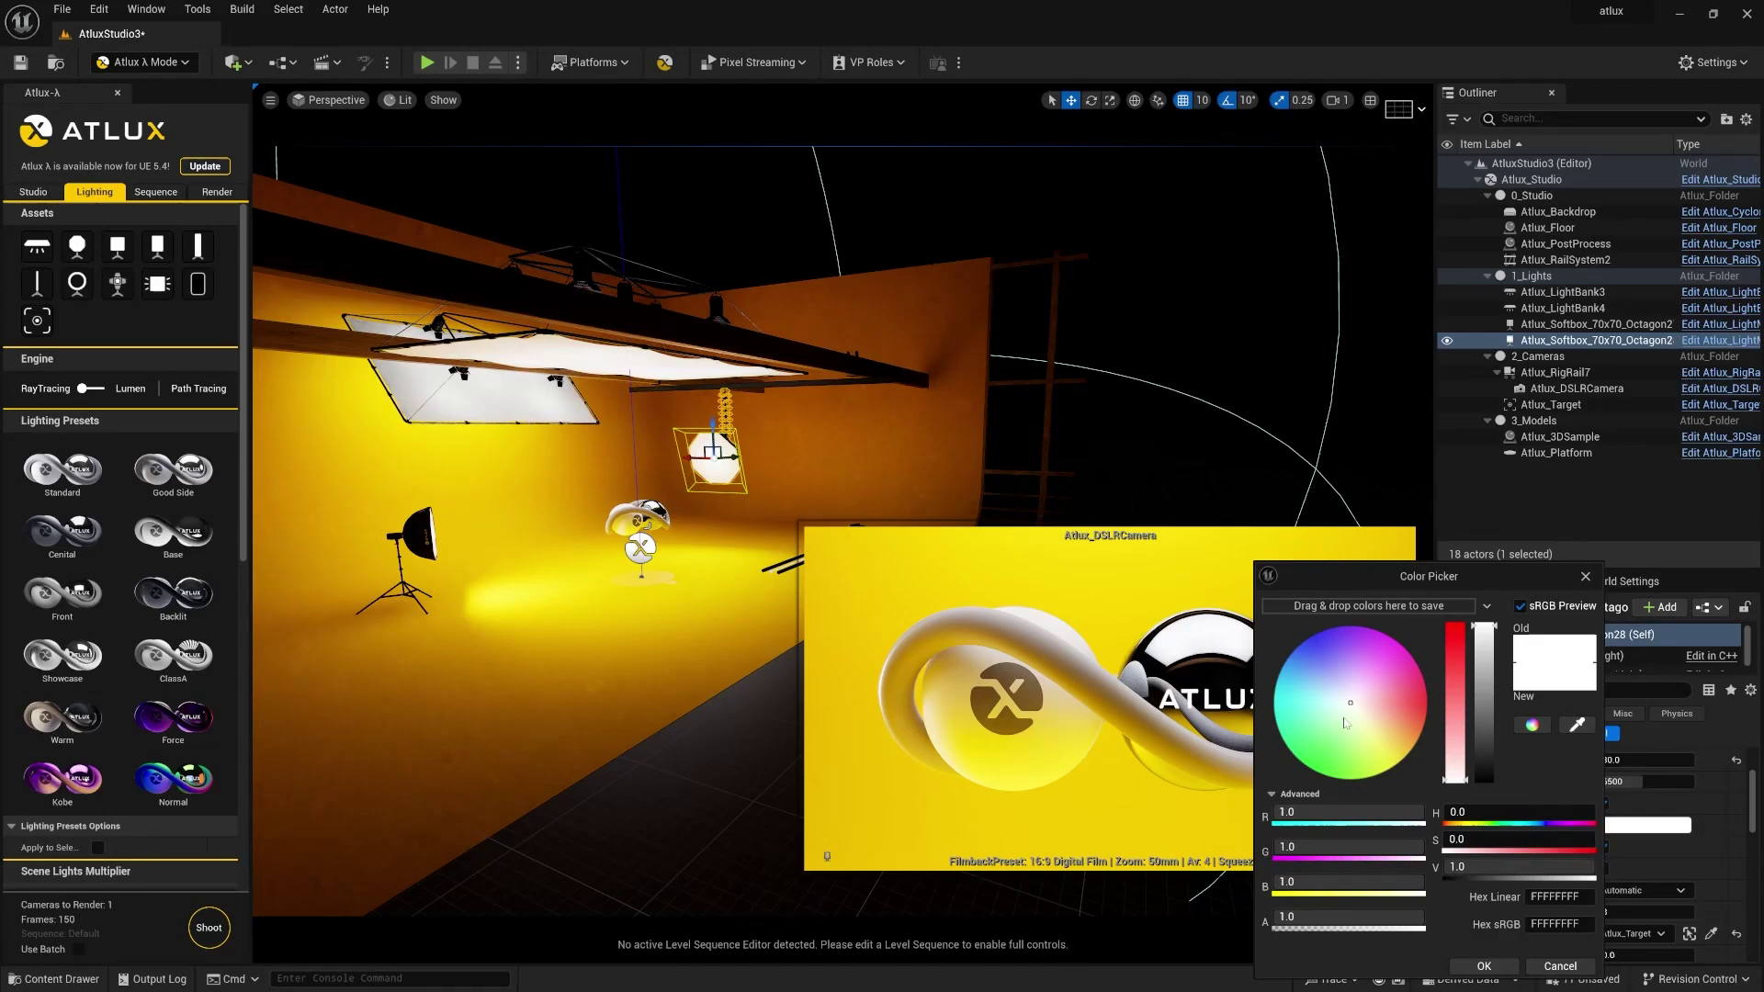
pyautogui.click(1376, 740)
pyautogui.moveTo(1323, 768); pyautogui.dragTo(1423, 677)
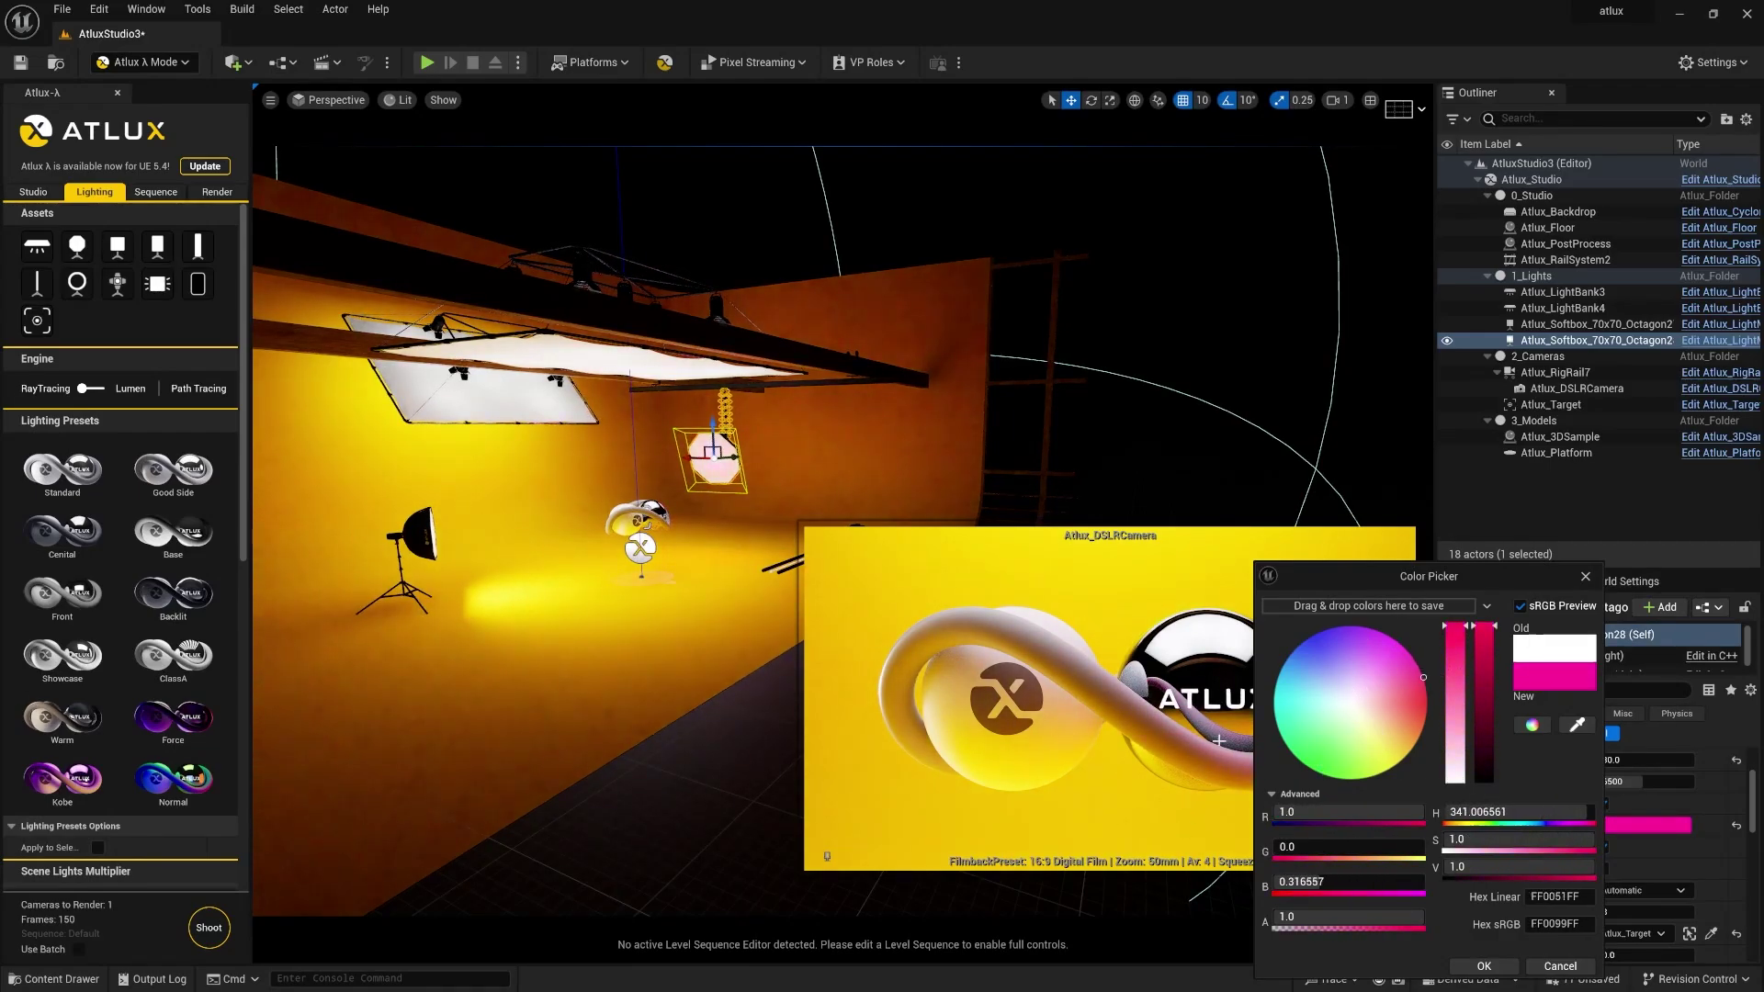
pyautogui.click(1560, 966)
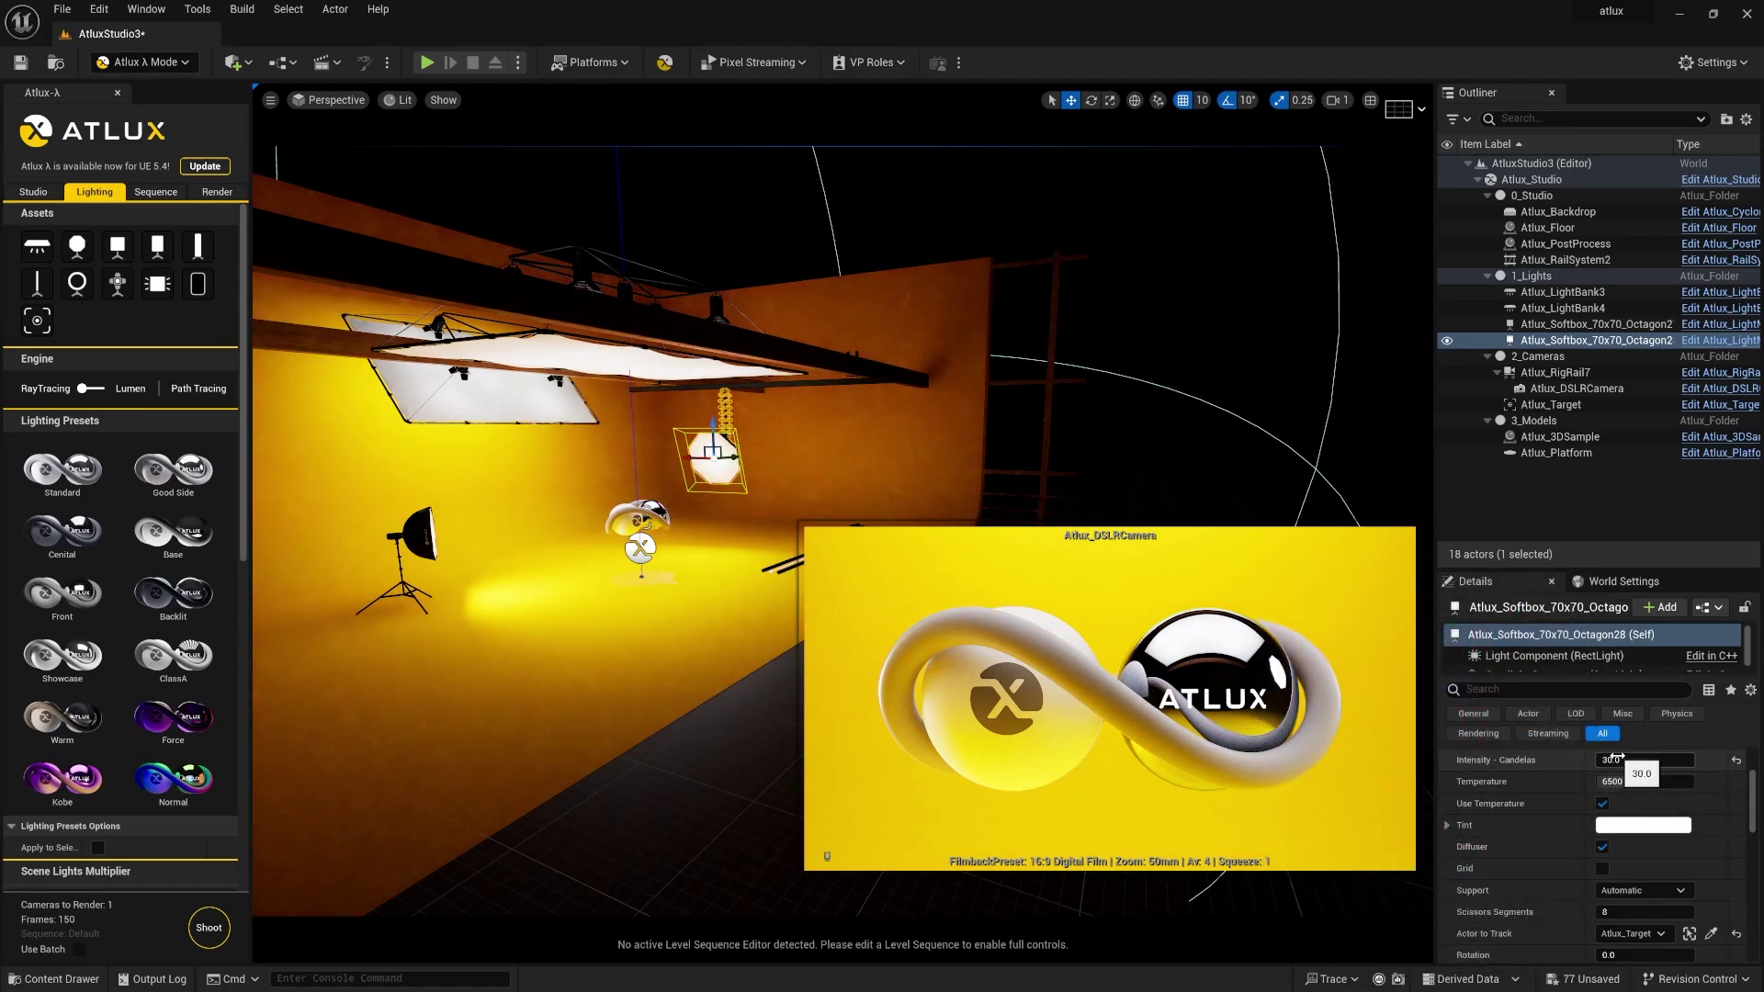
# - Change the hanging softbox's Light Type in Details to Light Wand
pyautogui.scroll(-3, 1514, 838)
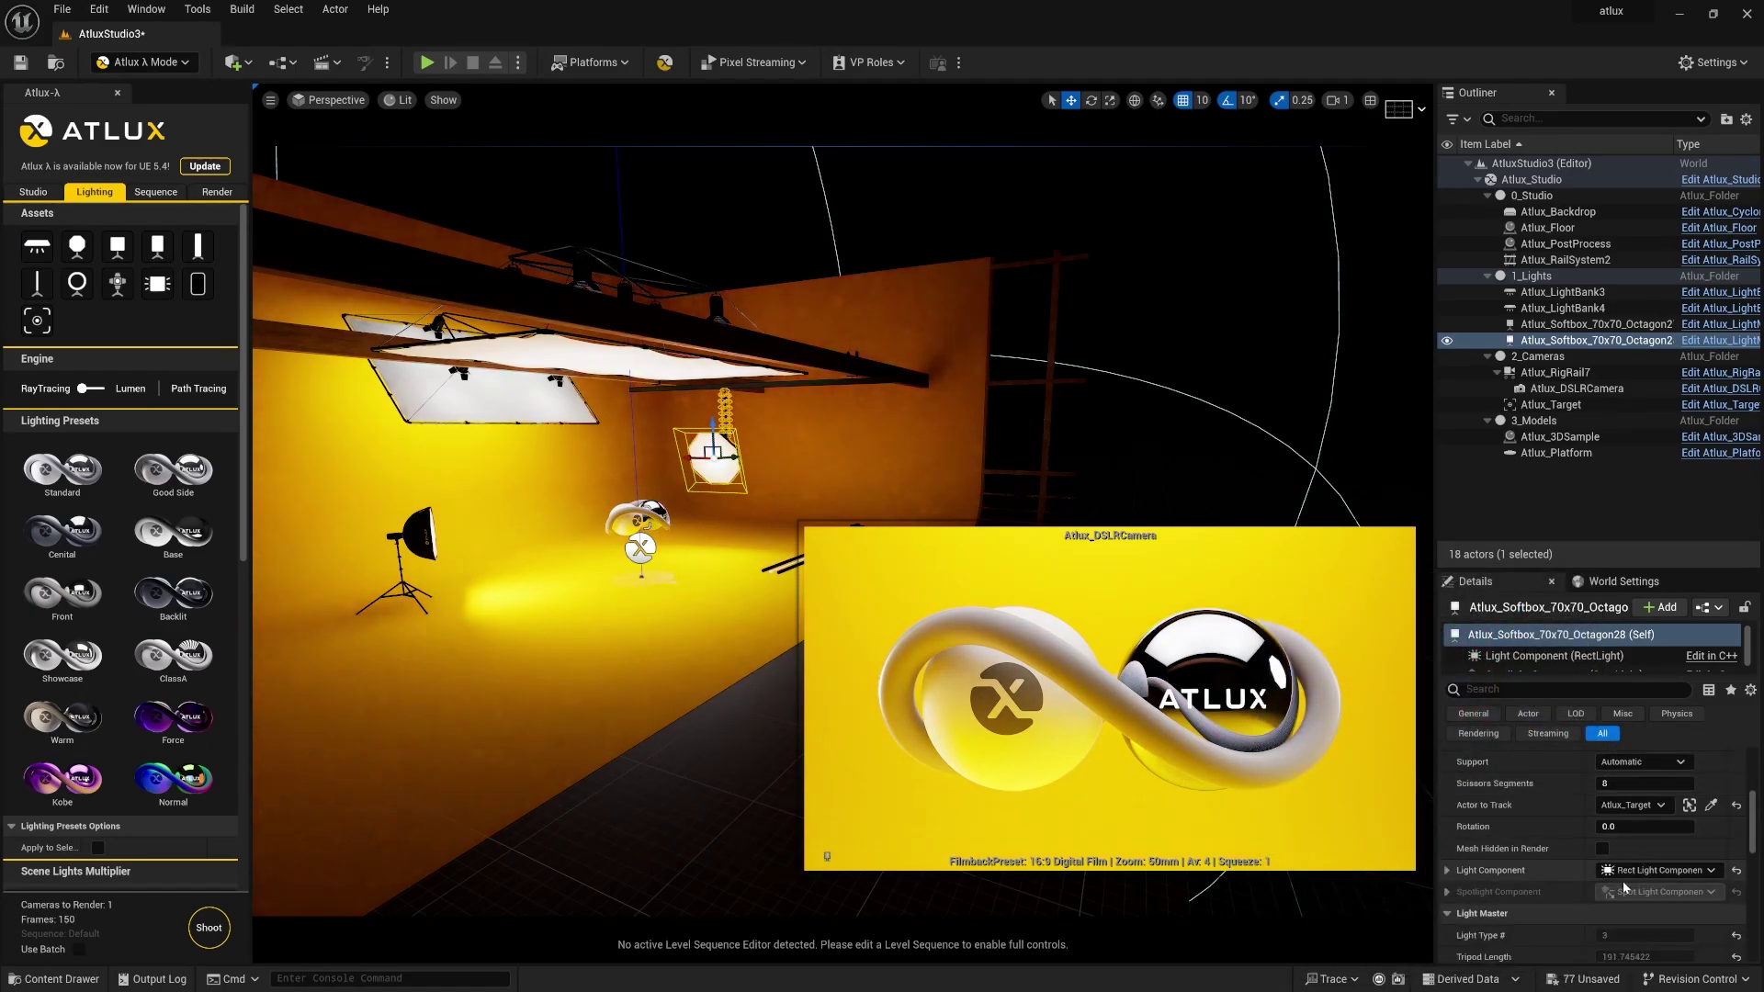
pyautogui.click(1634, 874)
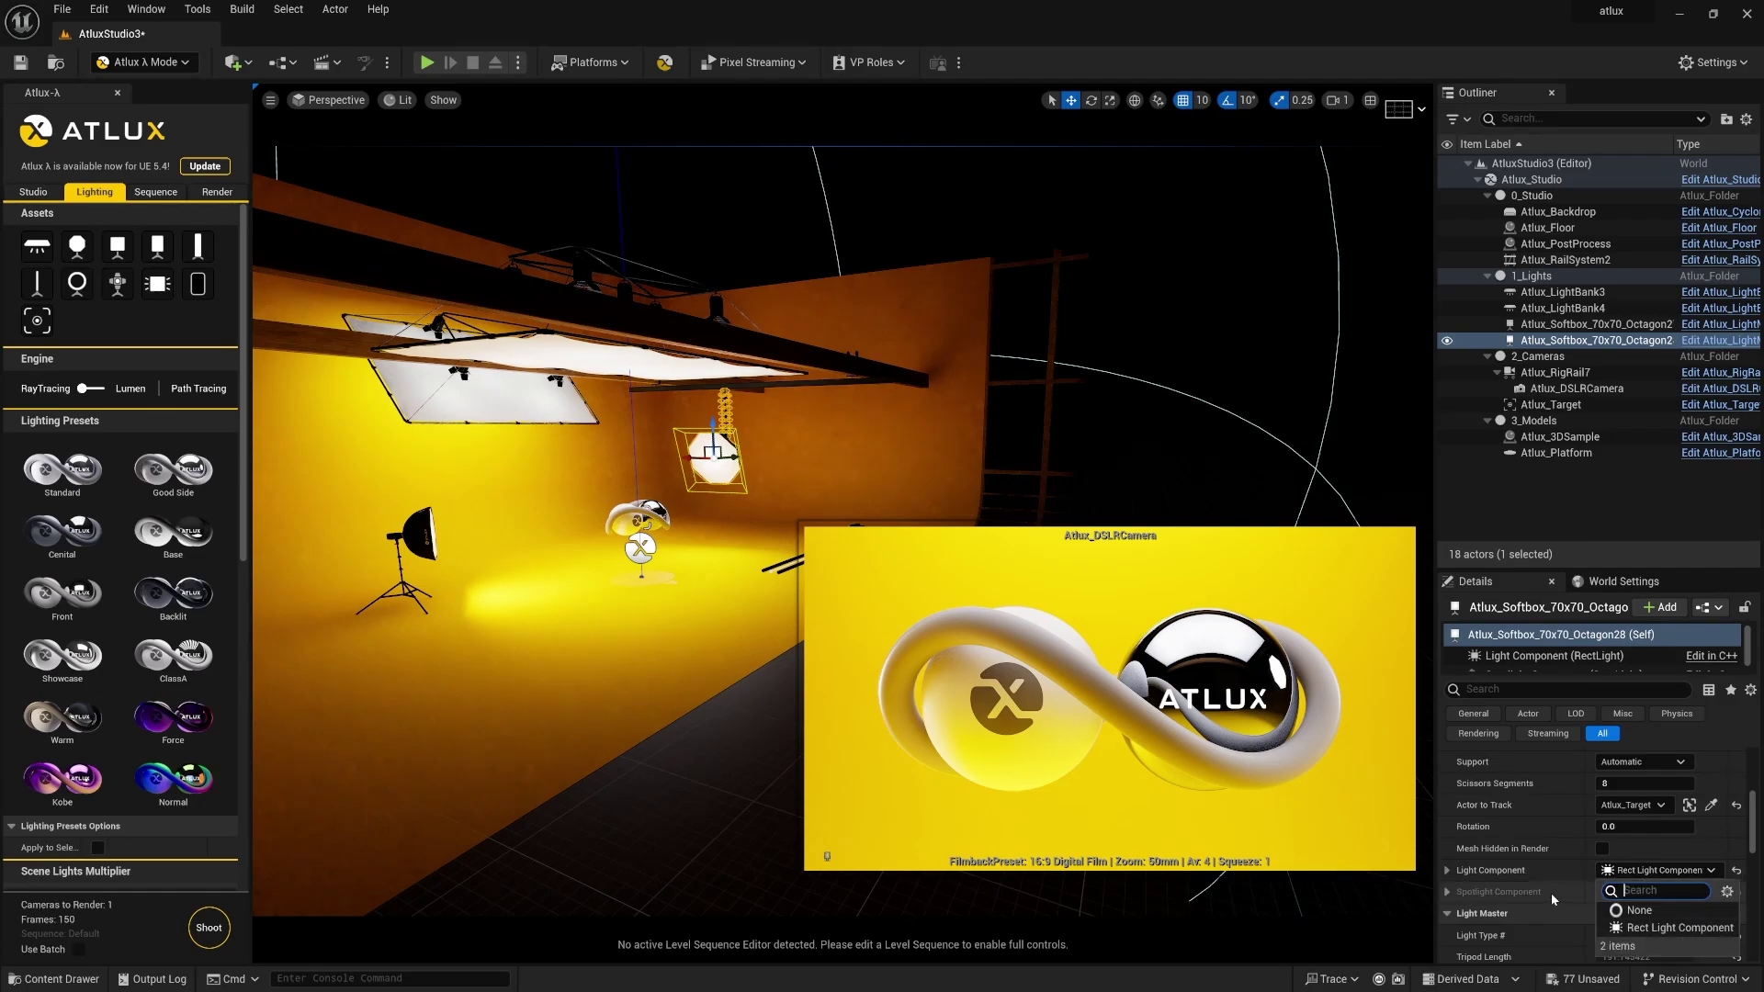
pyautogui.scroll(2, 1501, 830)
pyautogui.scroll(3, 1501, 830)
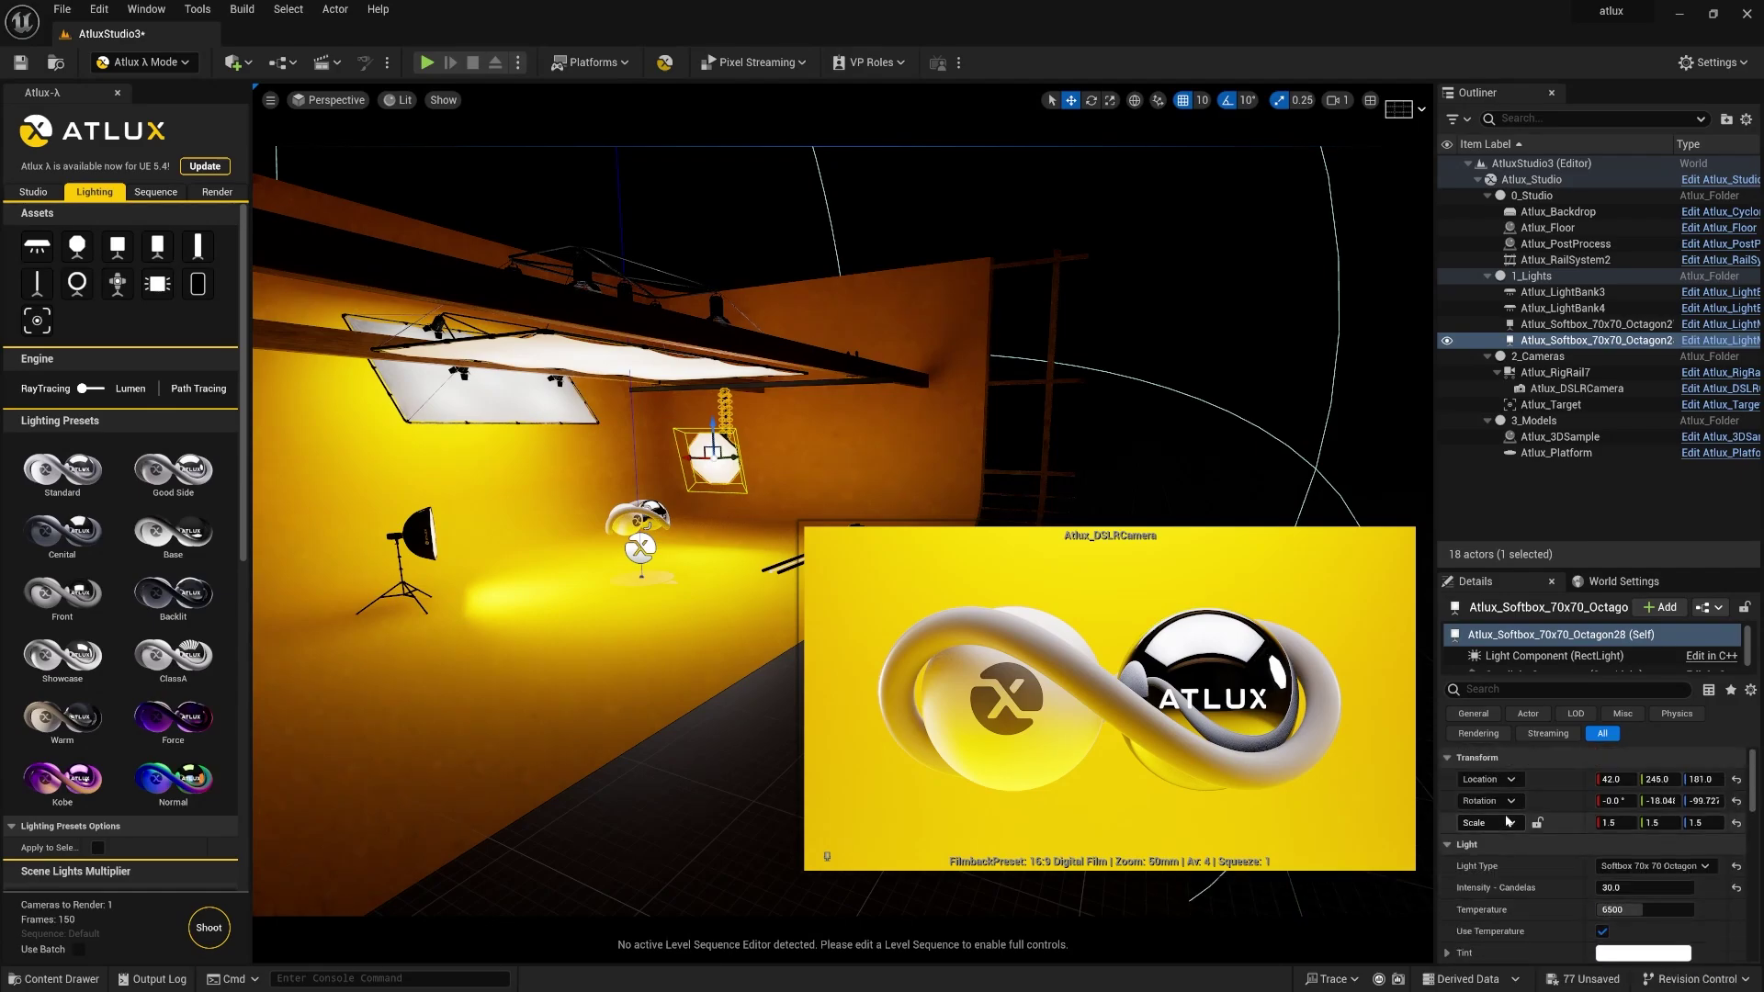
pyautogui.click(1638, 870)
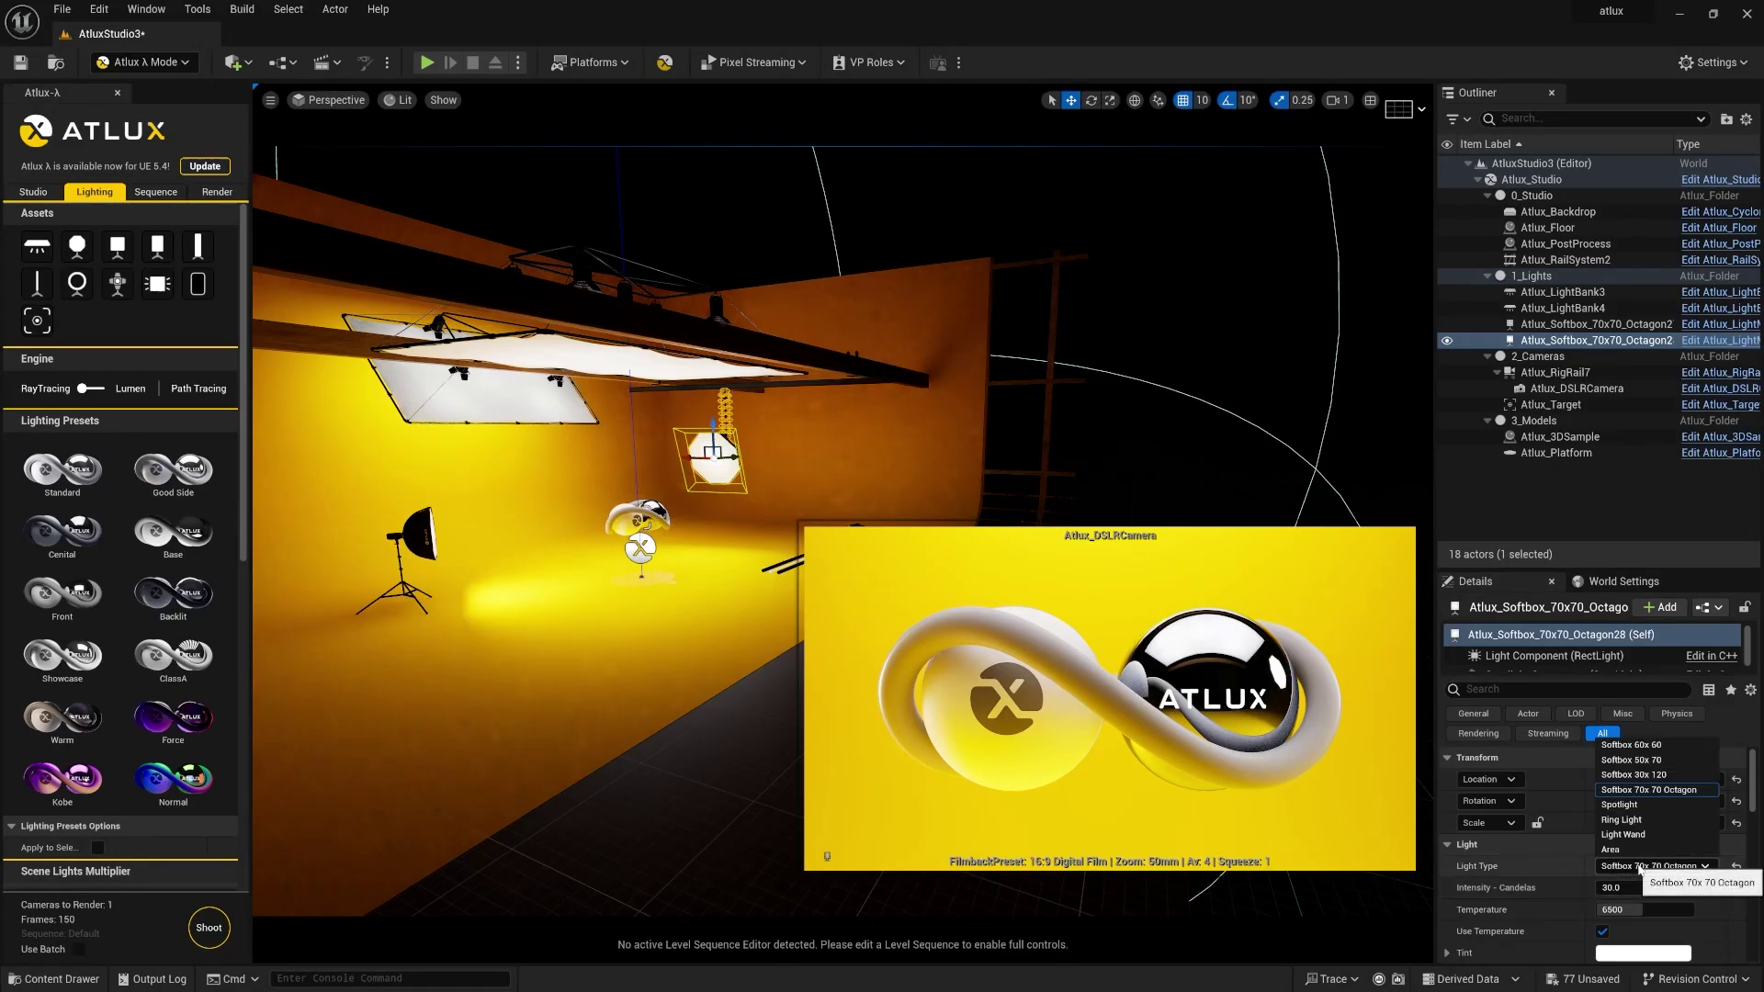
pyautogui.click(1656, 834)
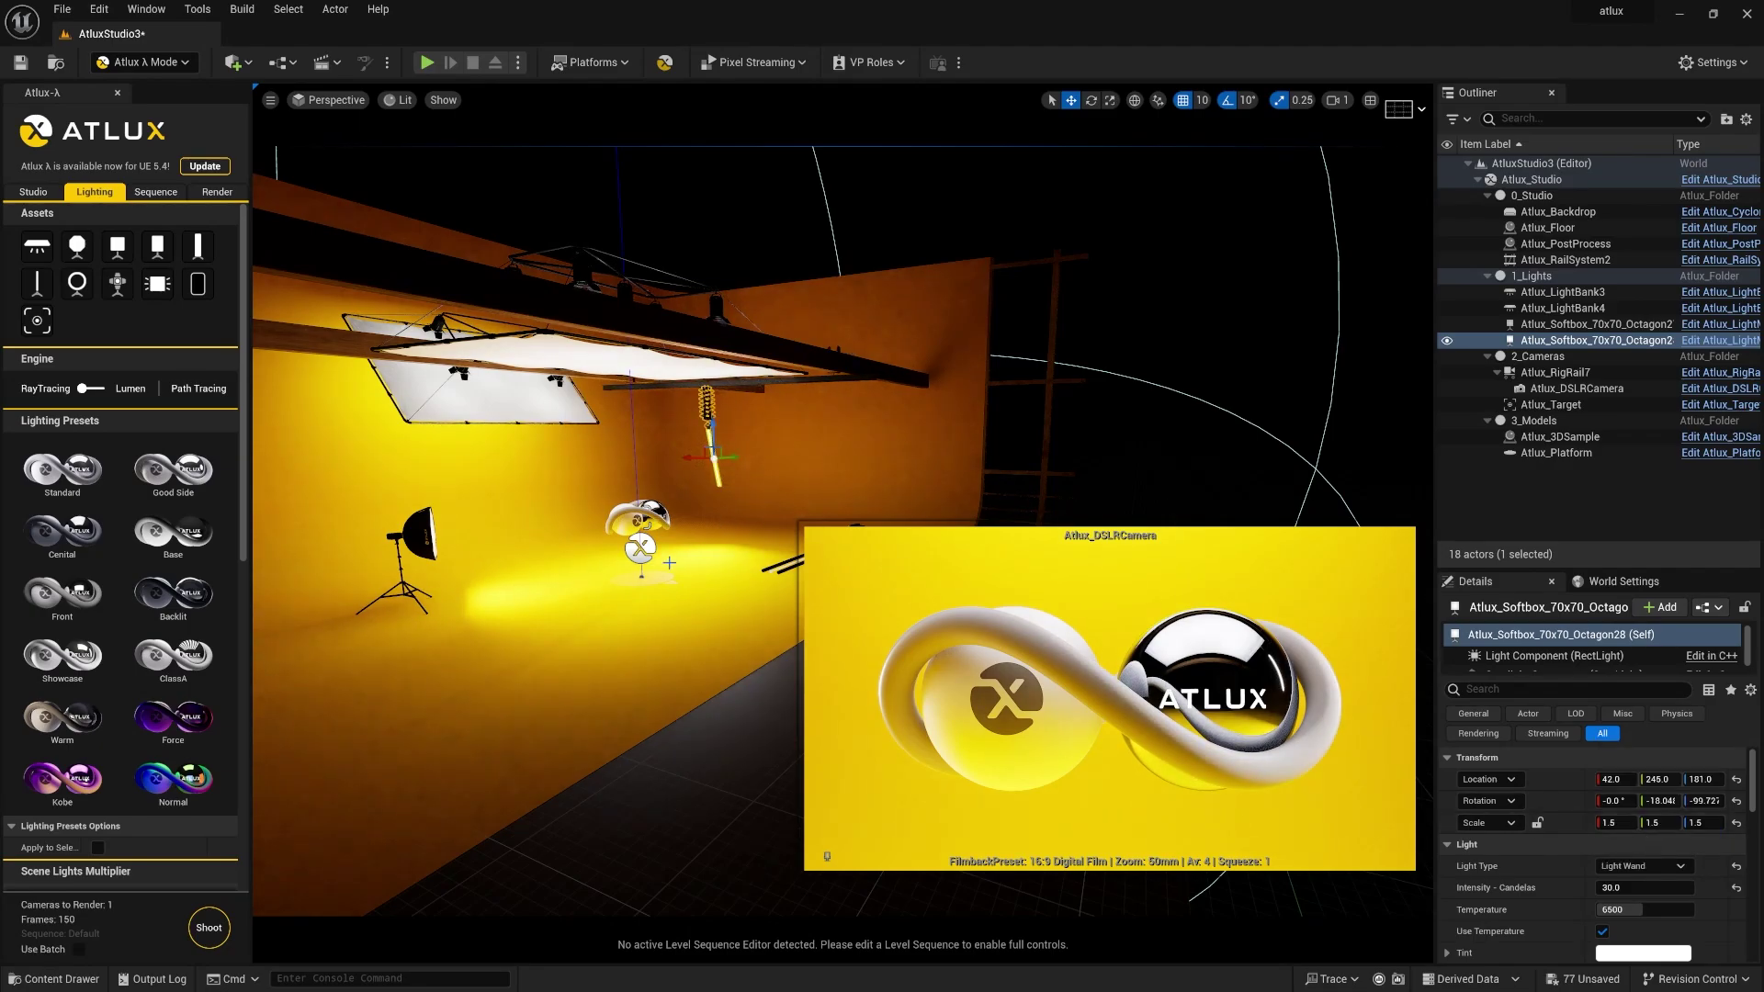
pyautogui.moveTo(668, 562); pyautogui.dragTo(790, 543, button='middle')
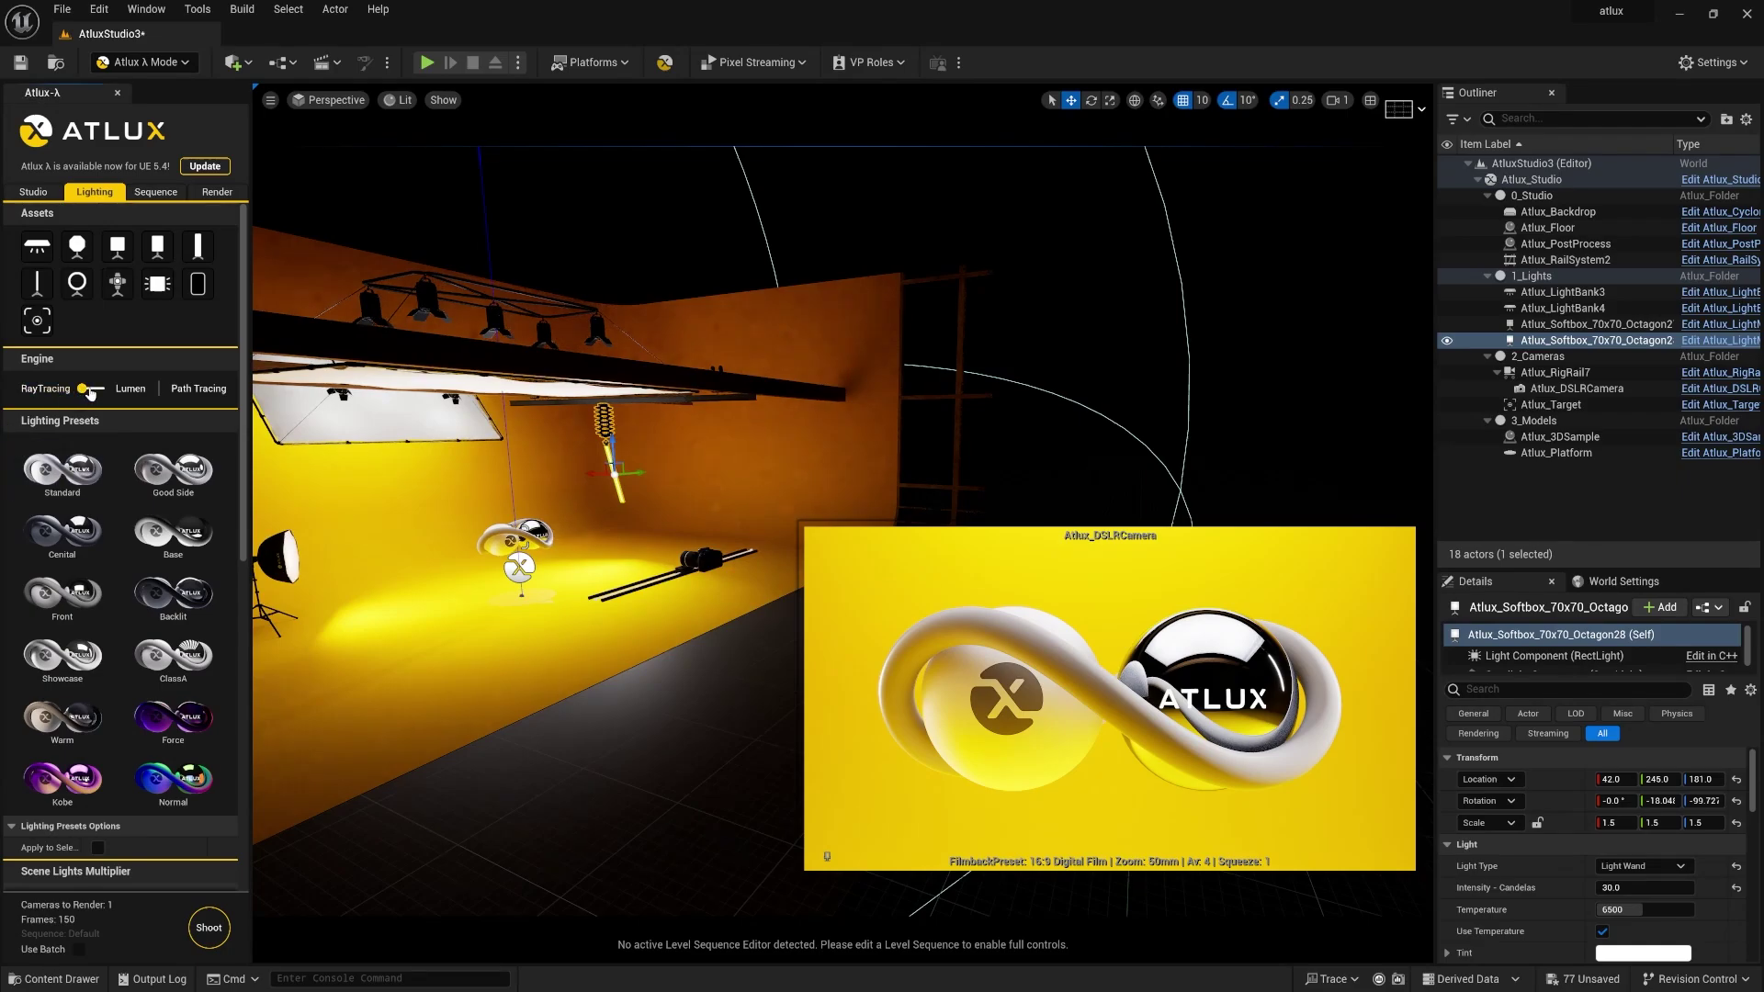
# - Try Lumen and Path Tracing previews, return to RayTracing, and orbit to a new studio angle
pyautogui.moveTo(84, 387); pyautogui.dragTo(113, 388)
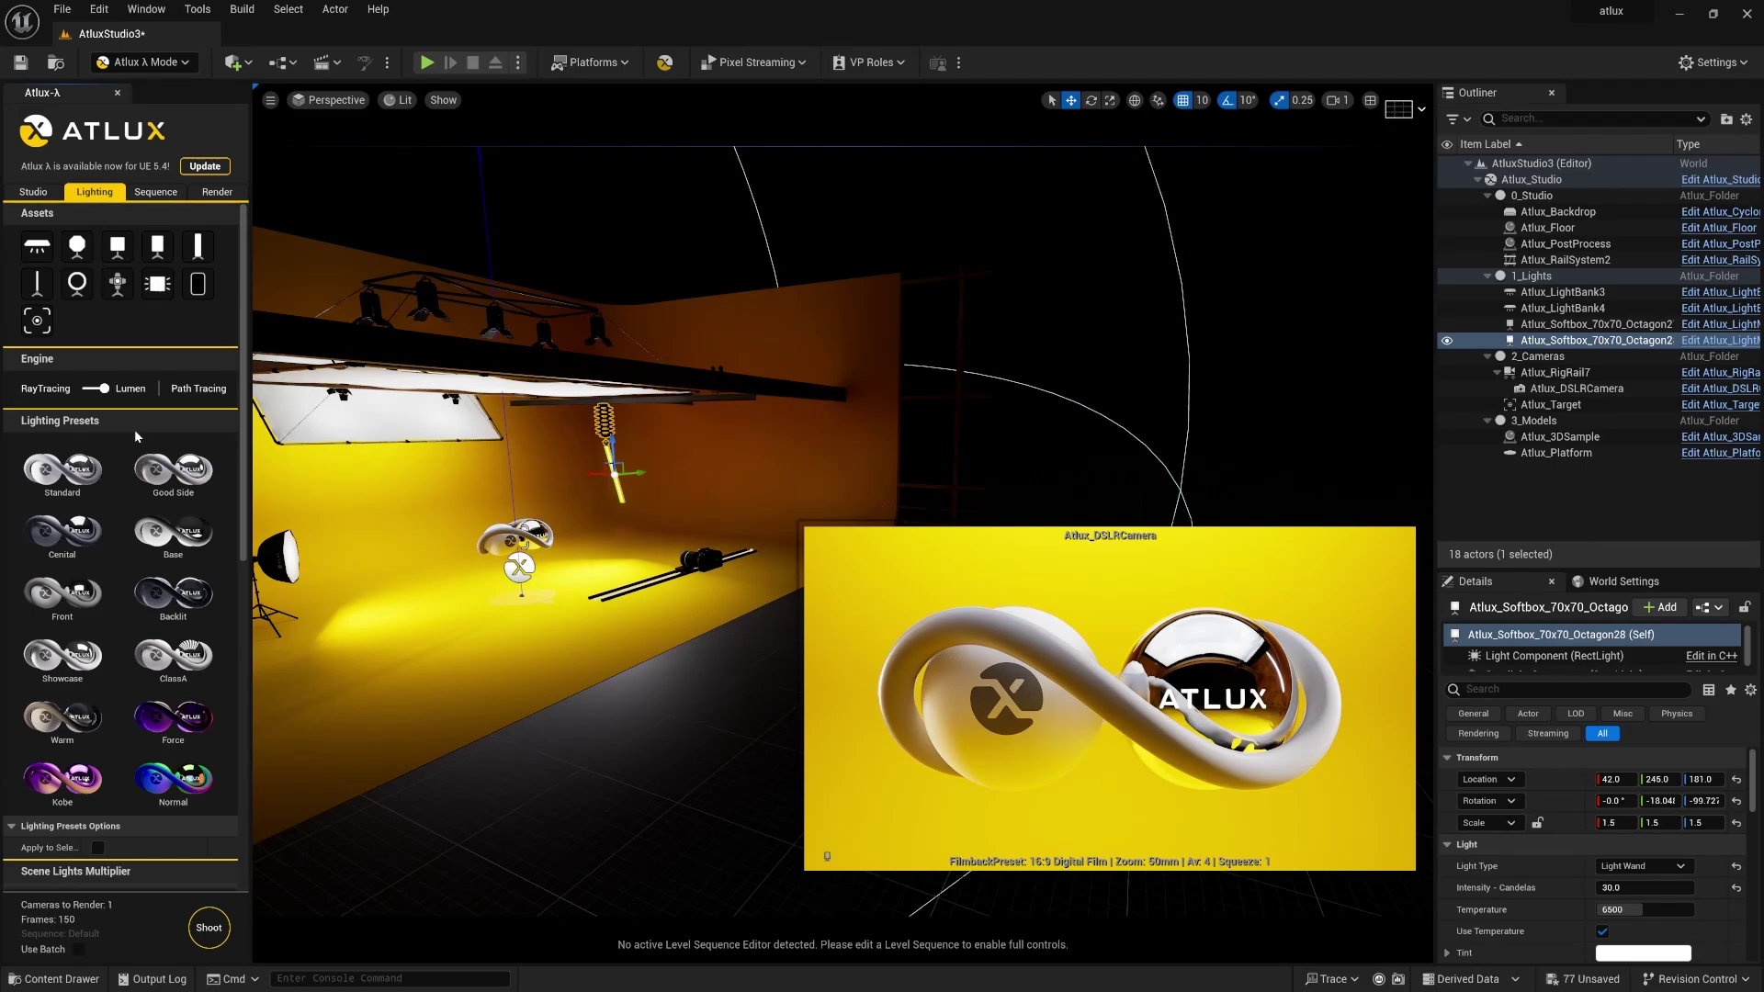
pyautogui.moveTo(104, 388); pyautogui.dragTo(82, 390)
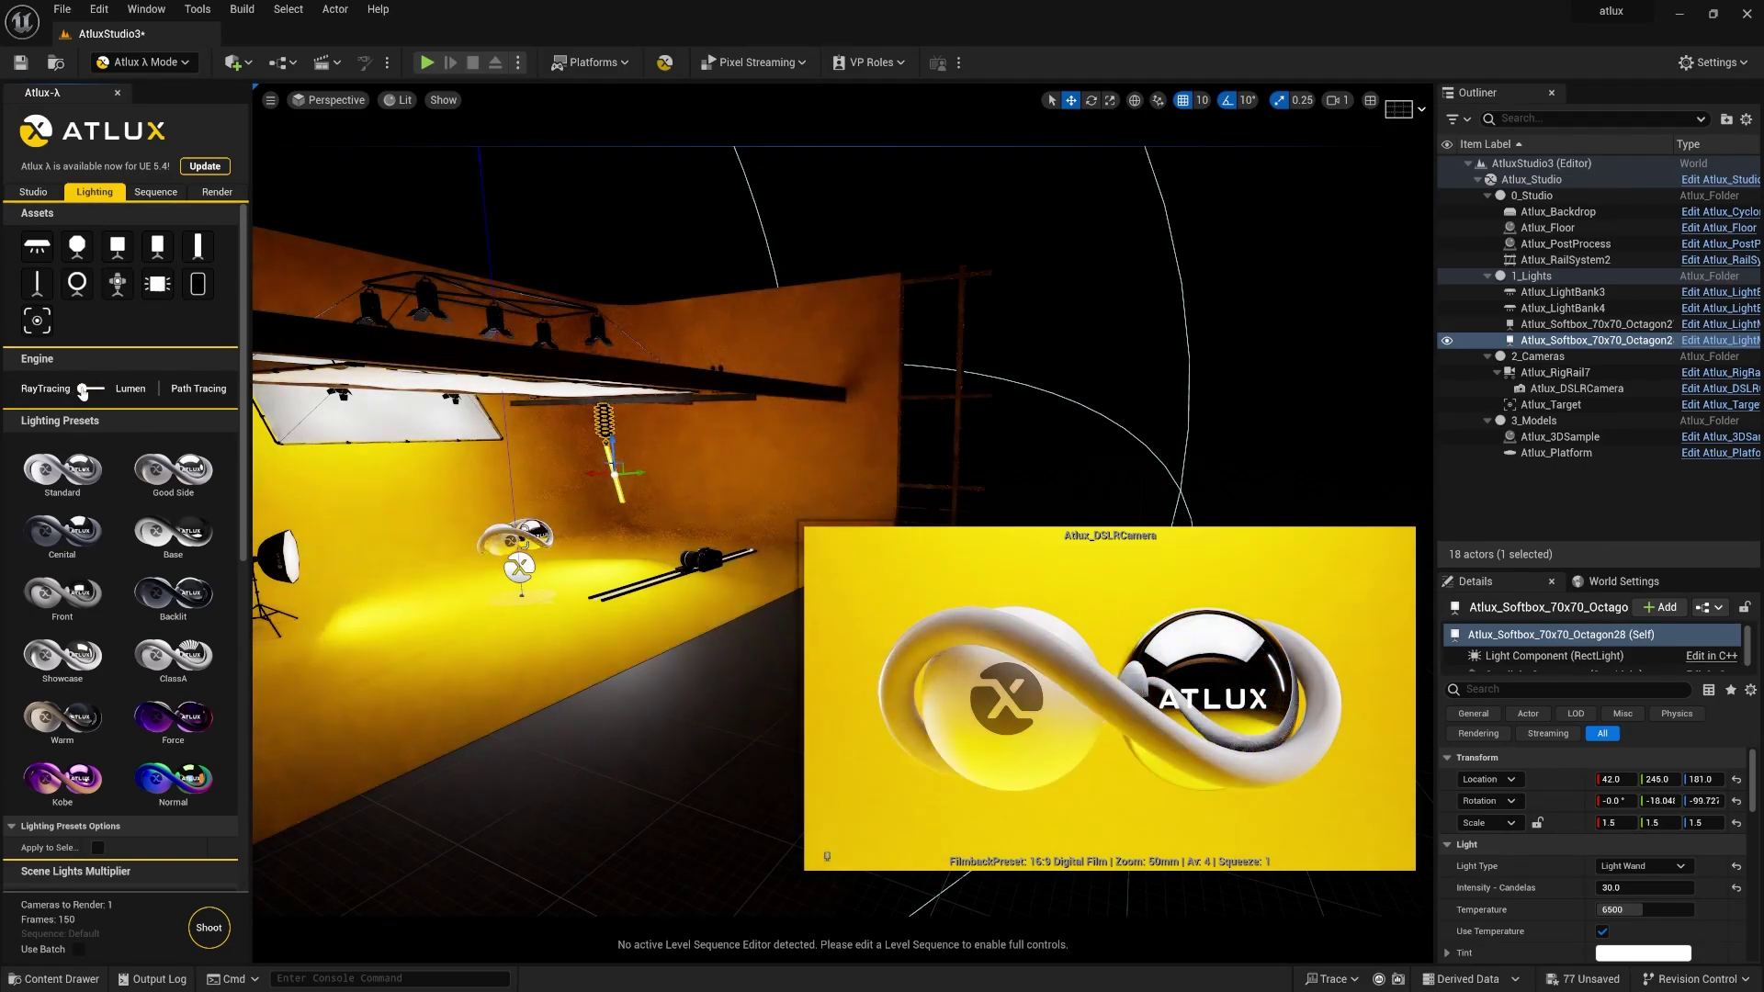
pyautogui.click(206, 391)
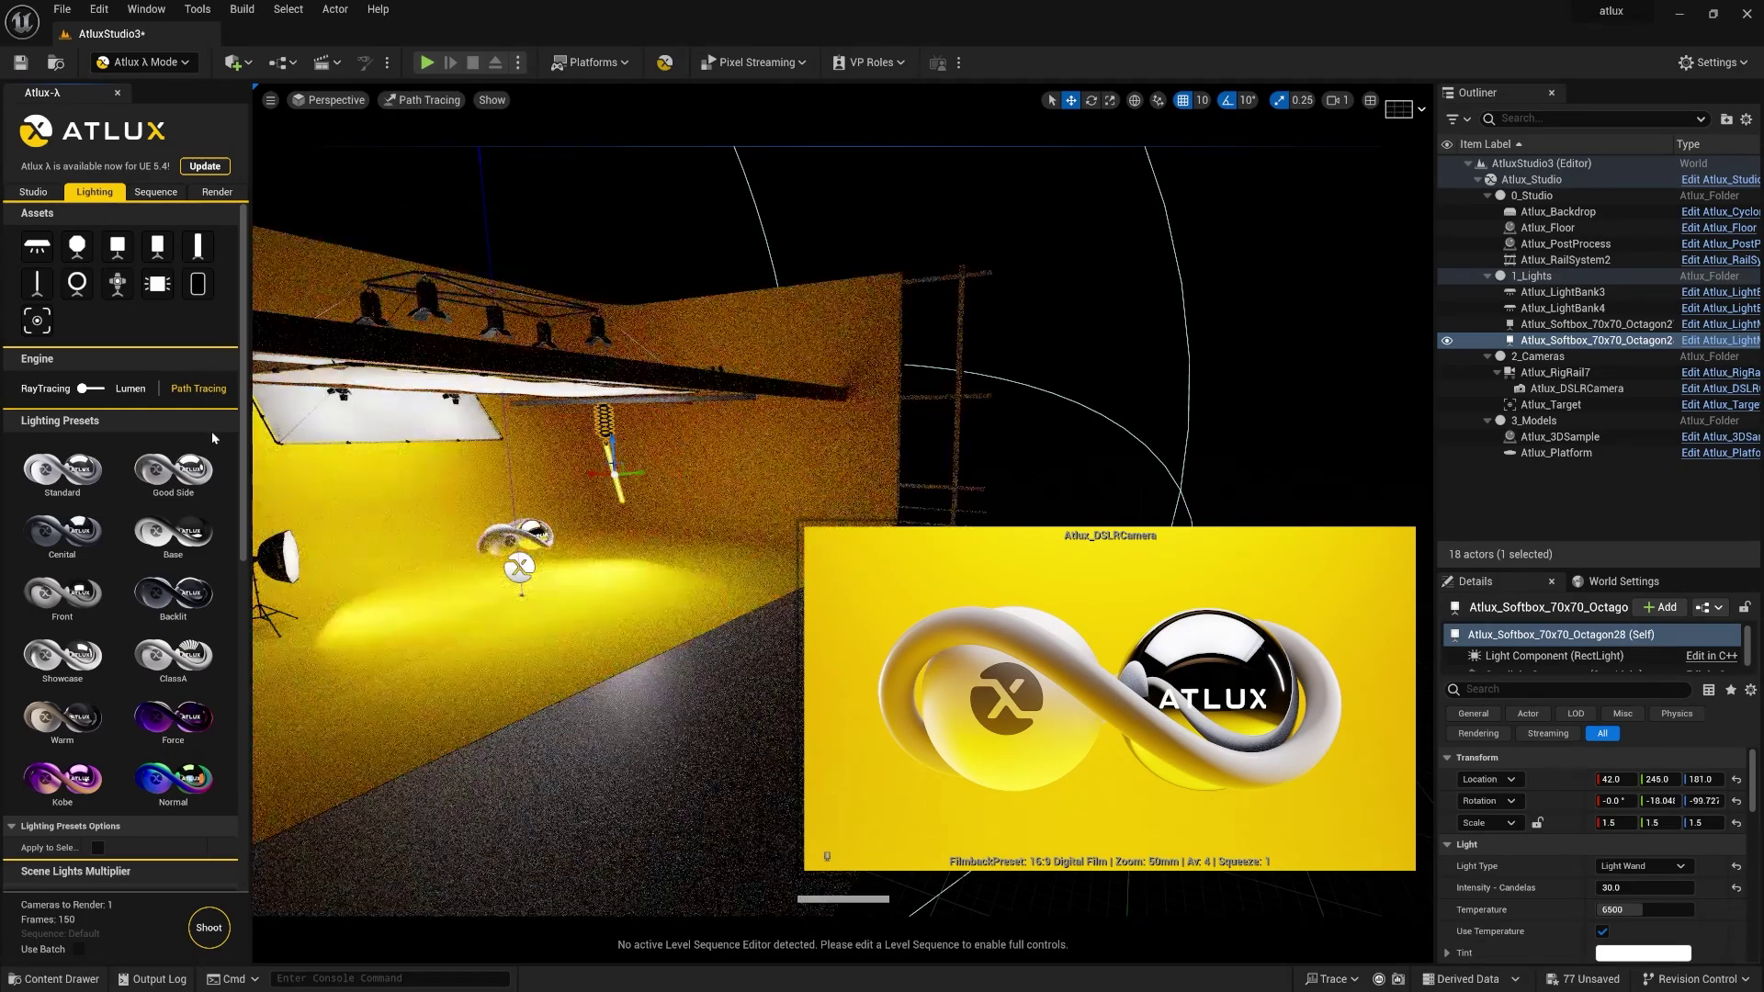
pyautogui.click(55, 400)
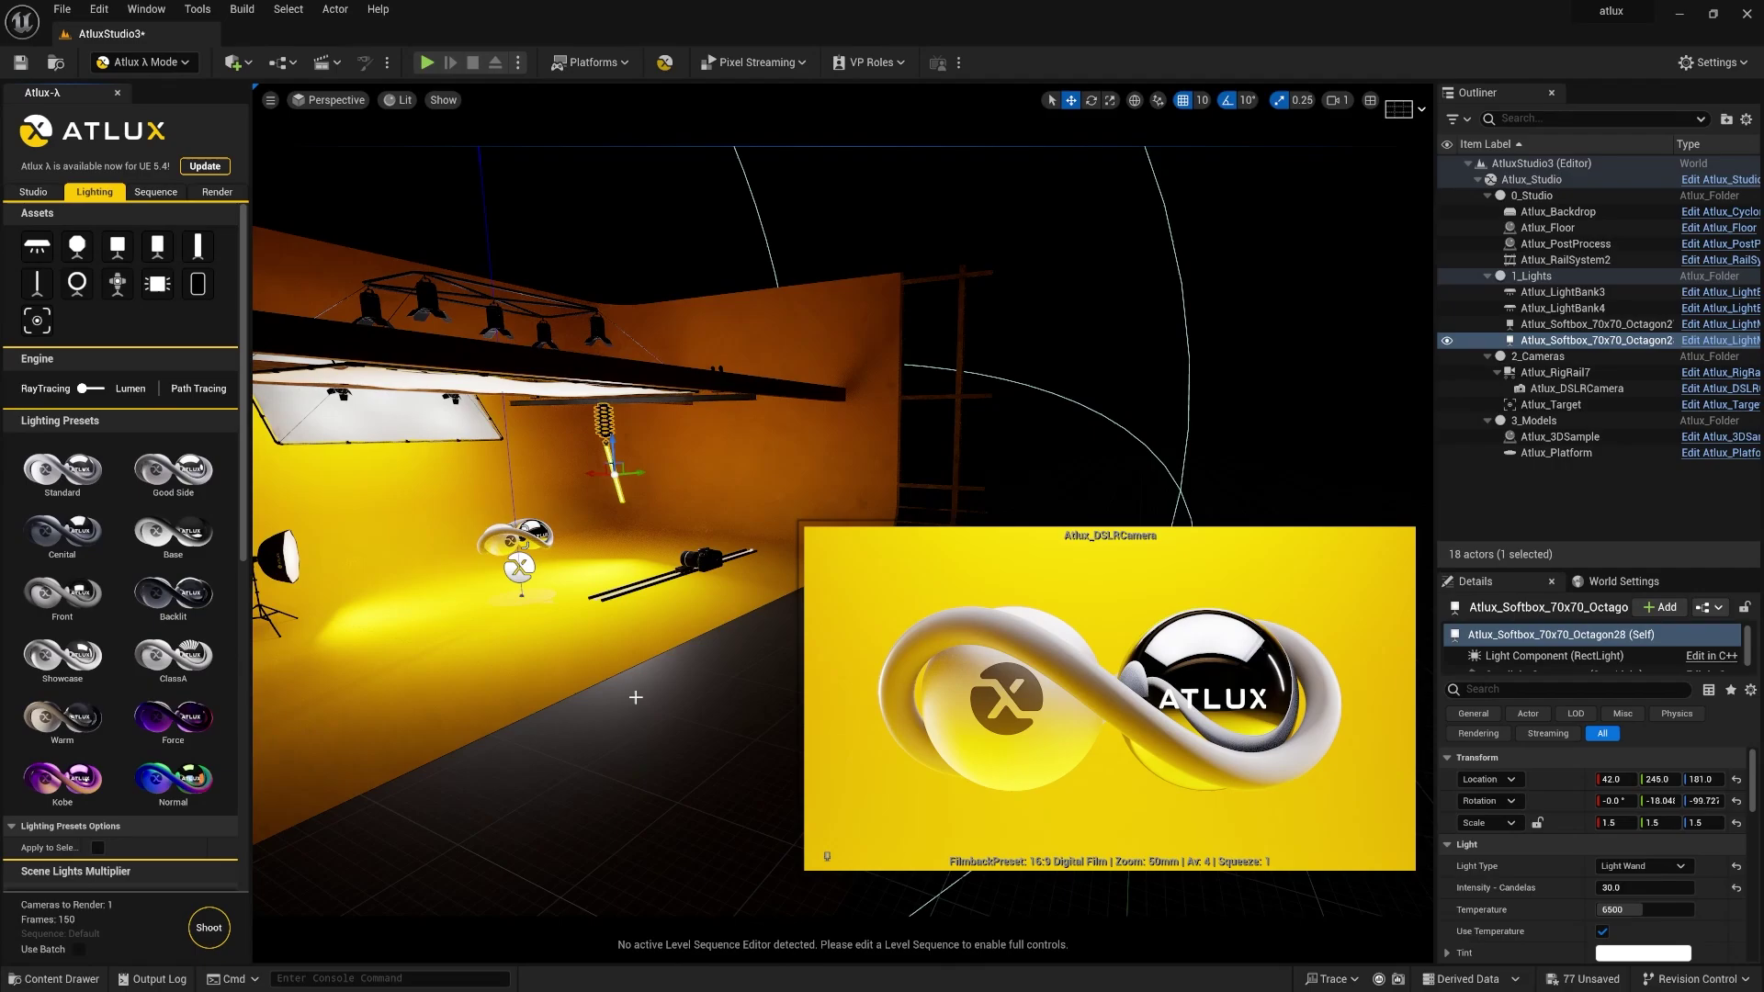
pyautogui.moveTo(636, 697); pyautogui.dragTo(496, 688, button='right')
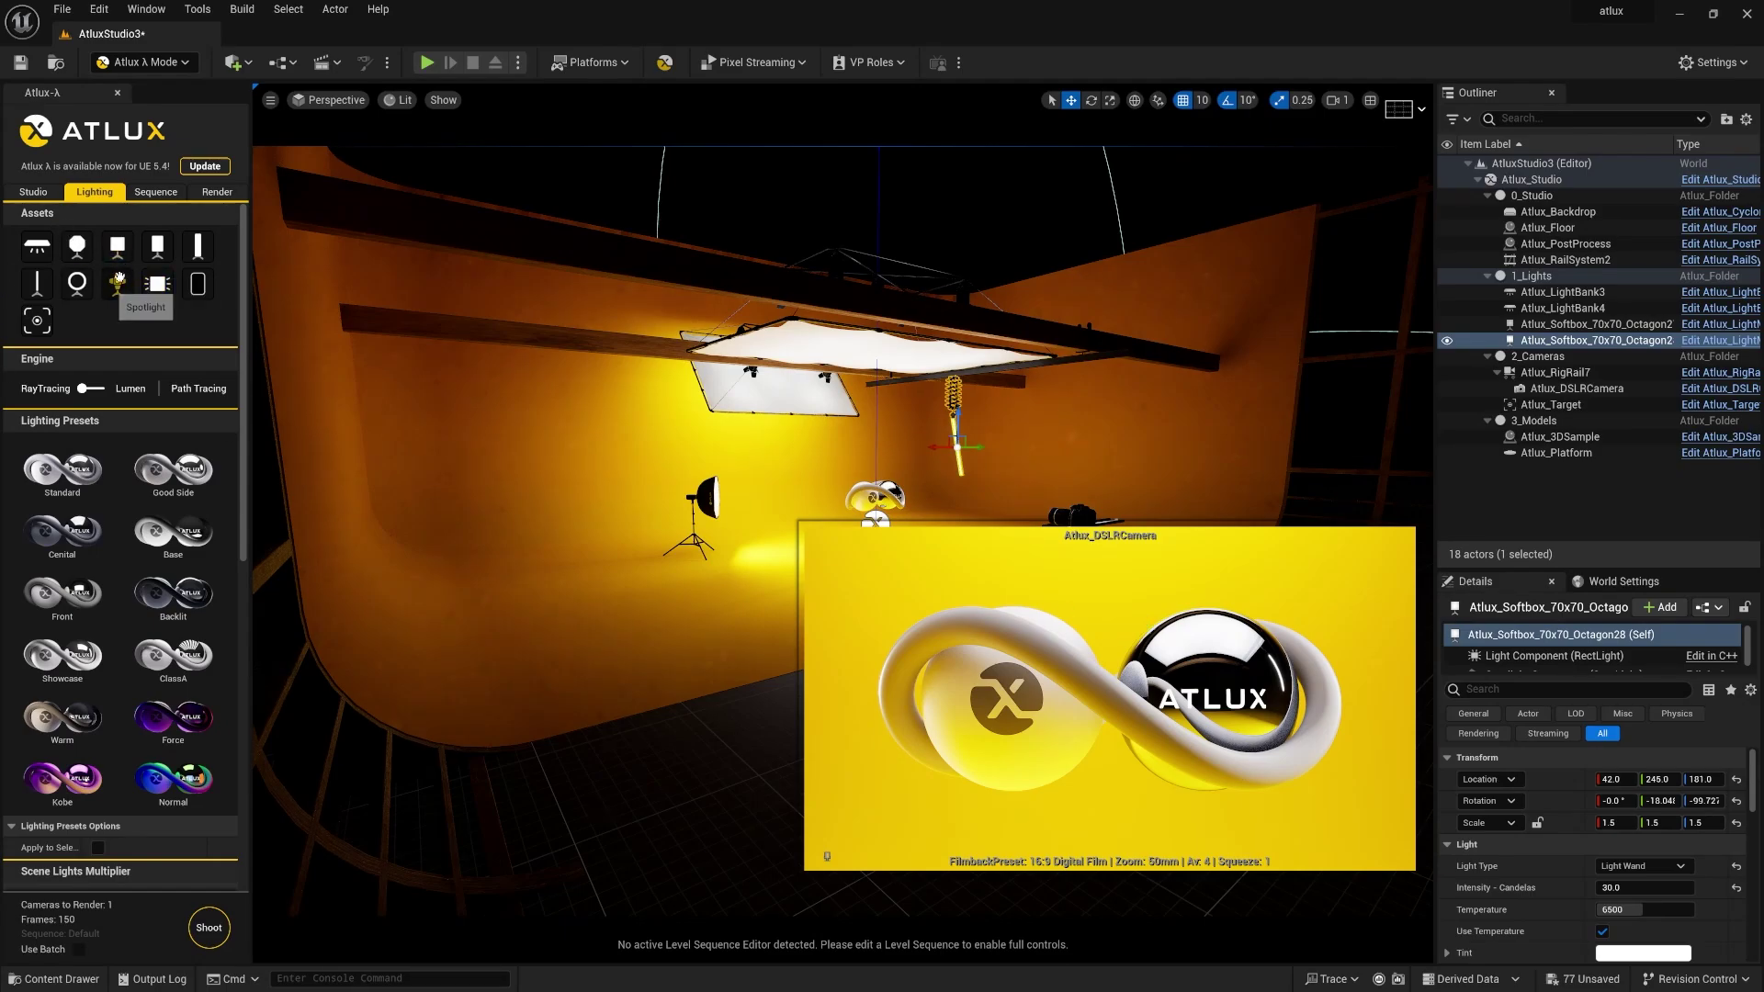
pyautogui.click(157, 246)
pyautogui.moveTo(736, 573); pyautogui.dragTo(842, 567)
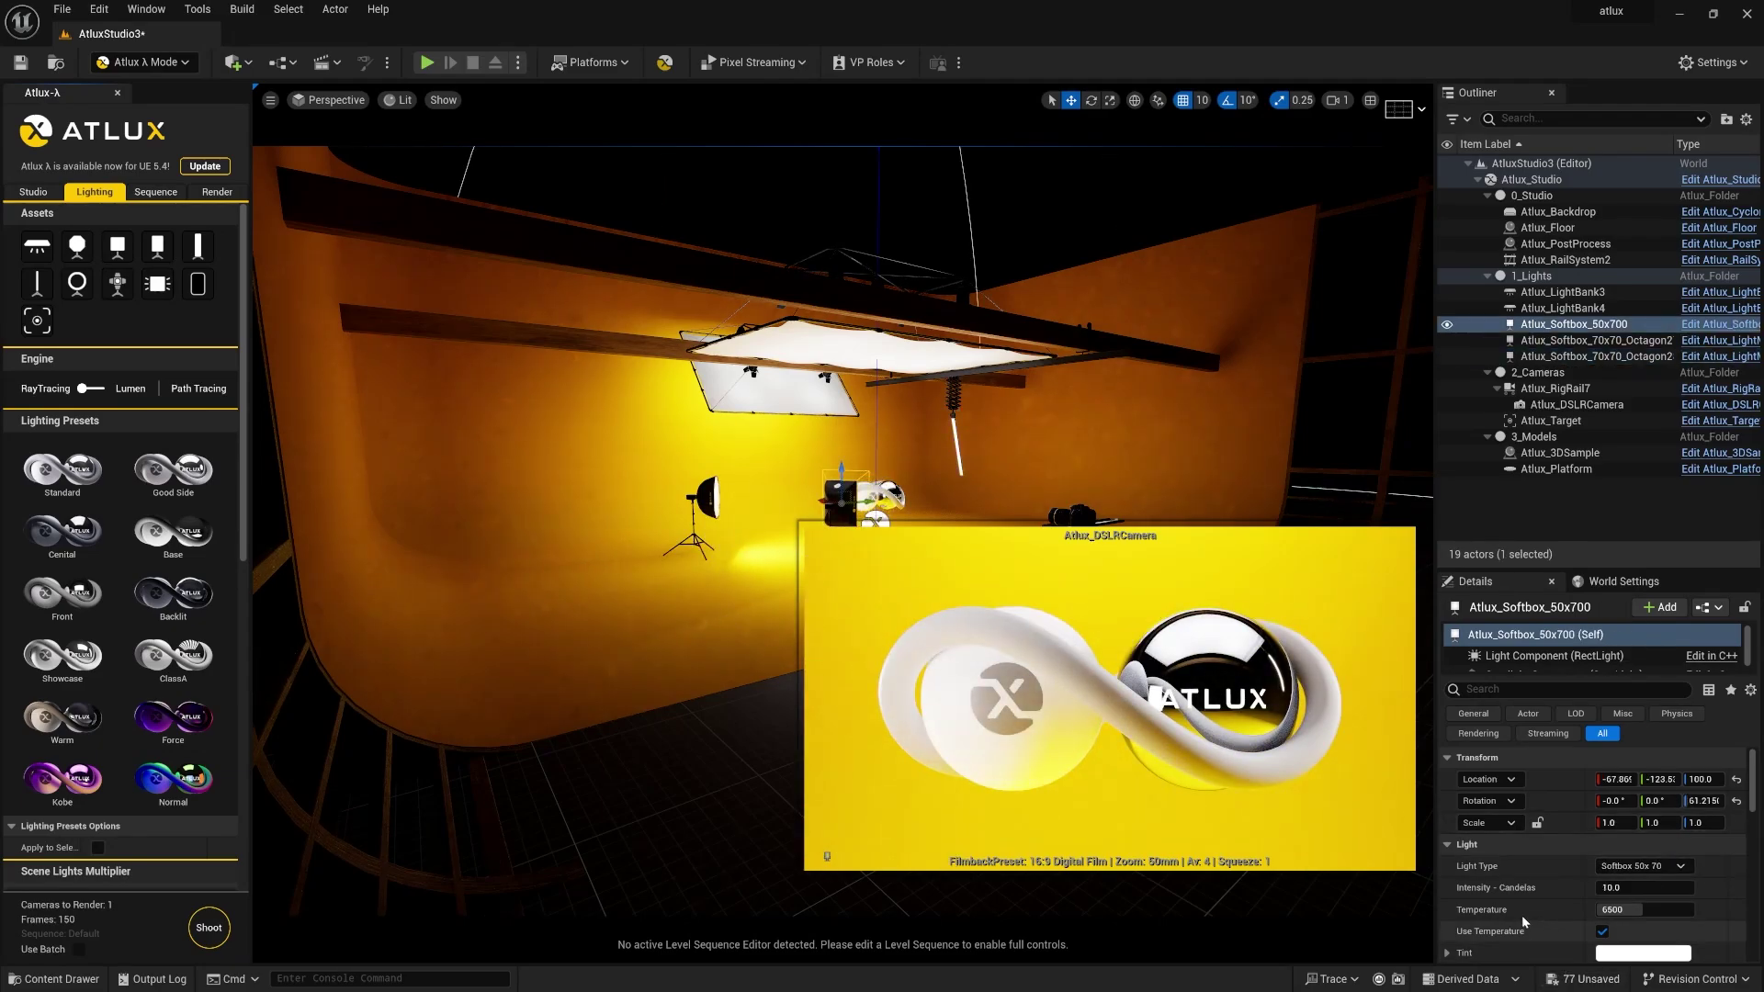
pyautogui.scroll(-5, 1522, 915)
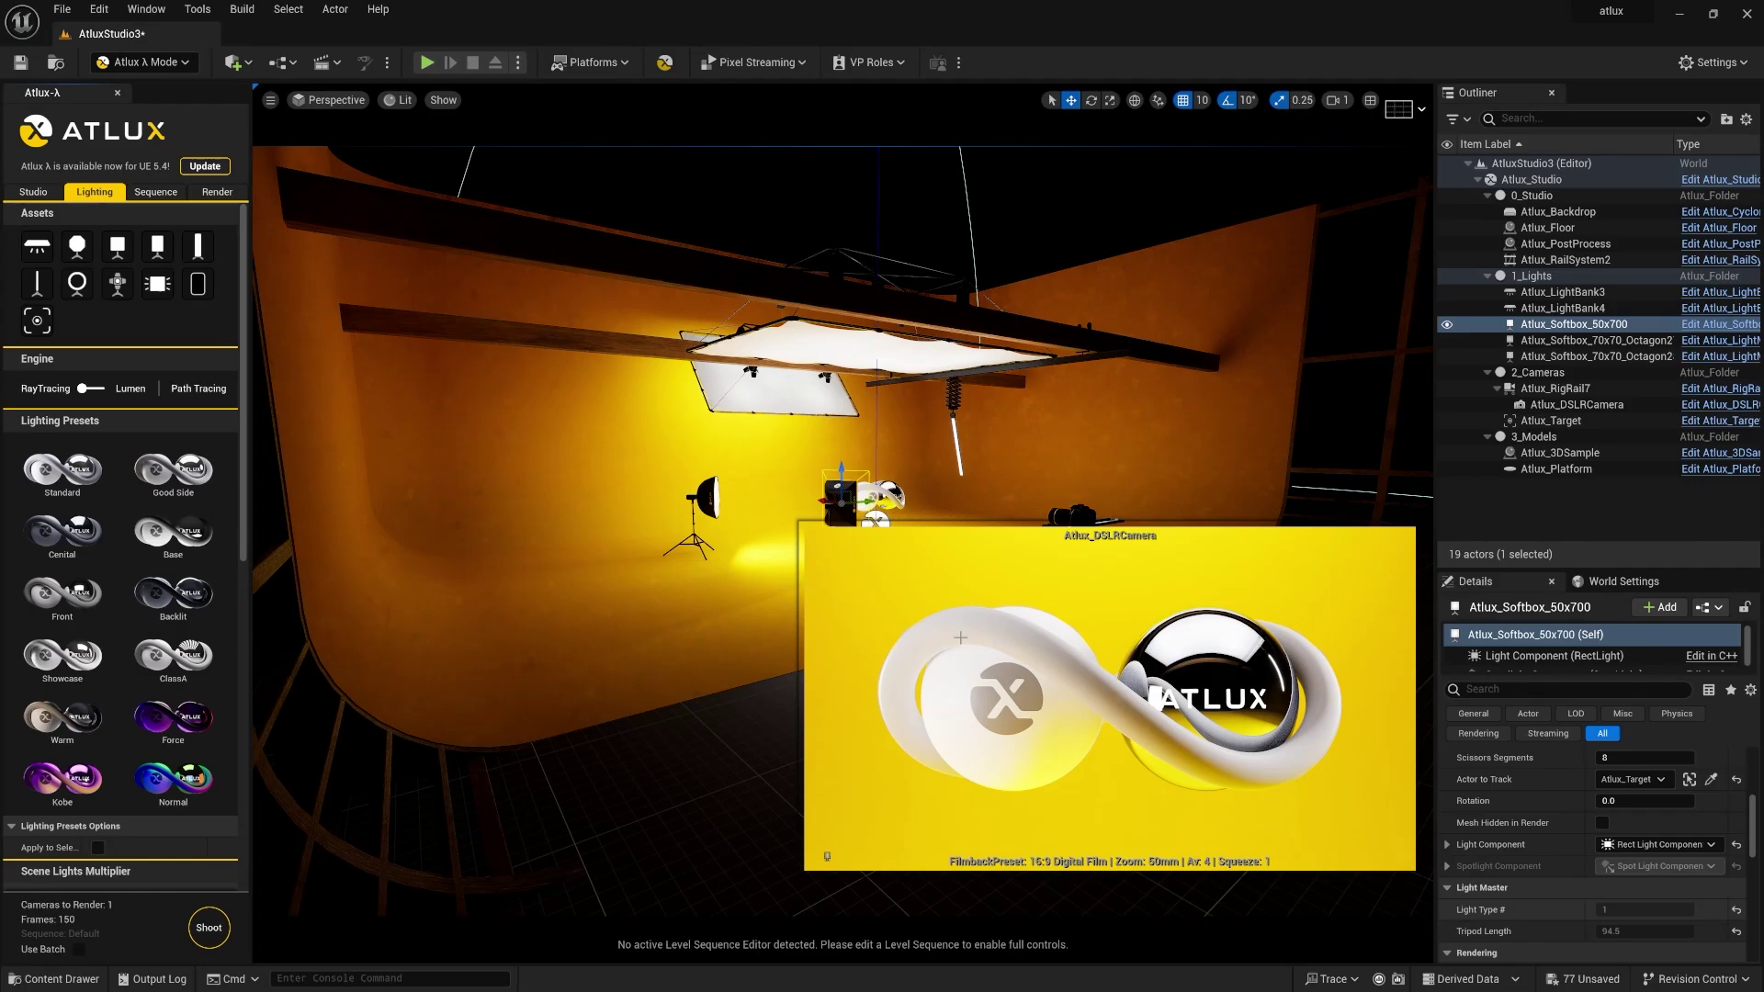
pyautogui.press('Delete')
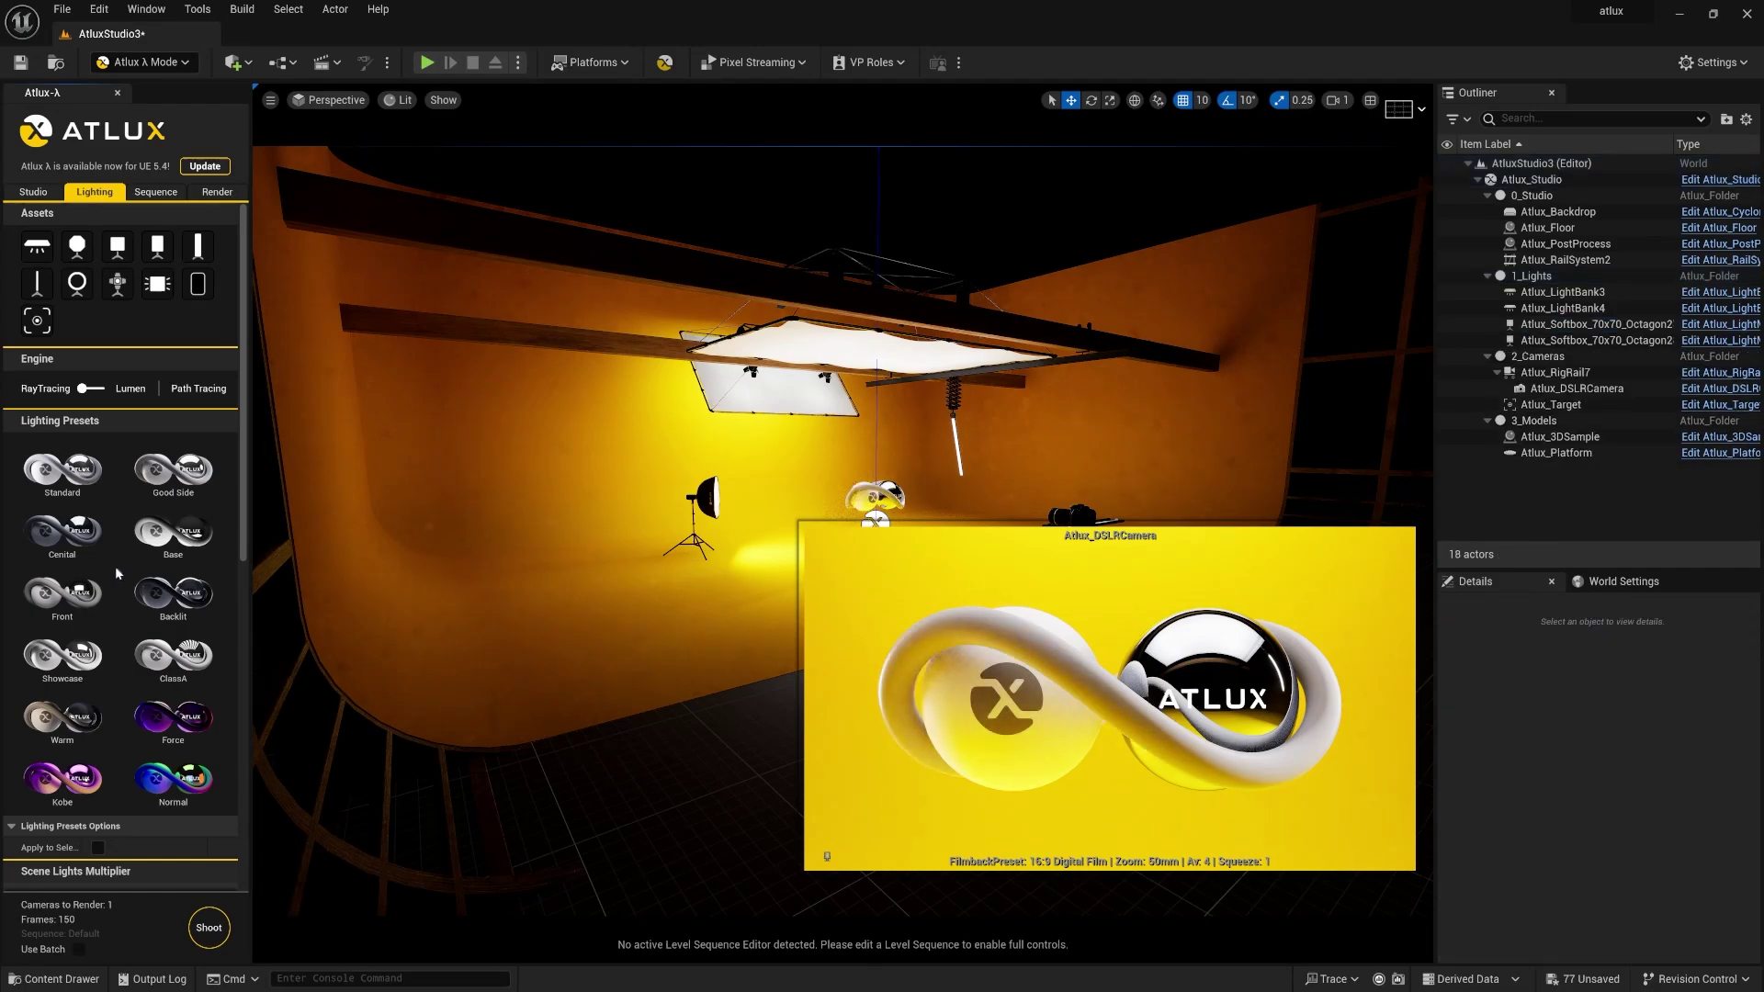
pyautogui.scroll(-4, 112, 643)
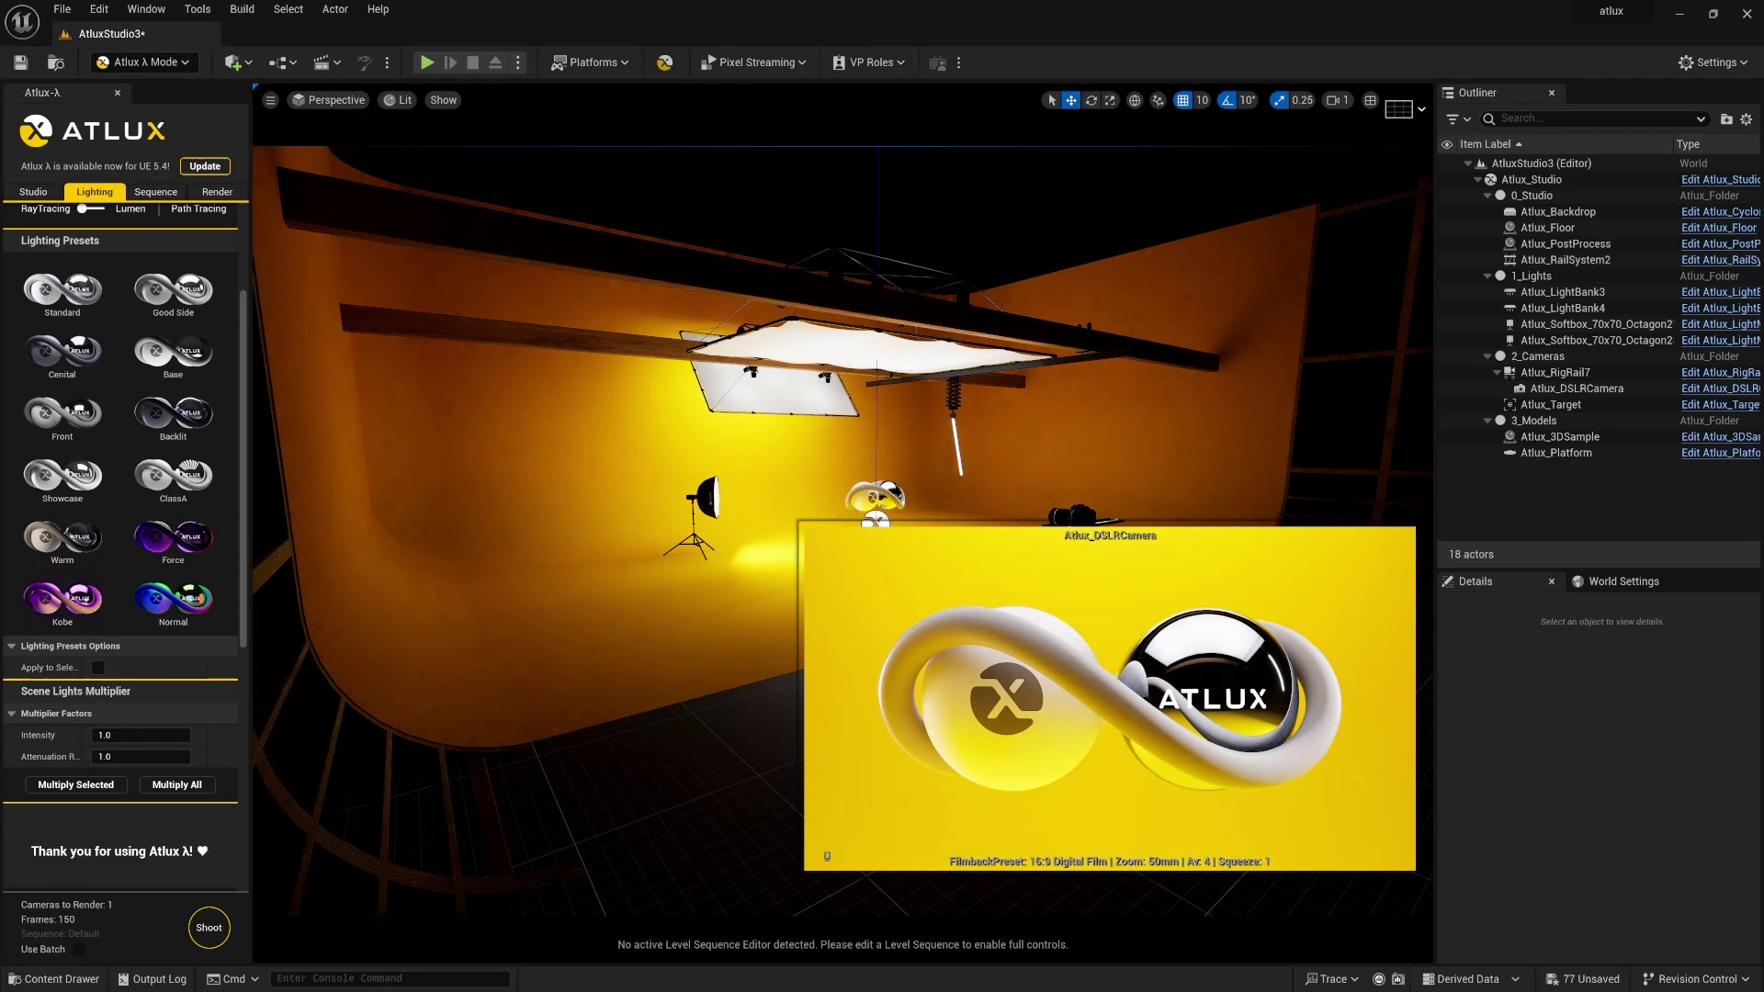
# - Select Atlux_3DSample and try the ClassA, Base, Standard and Kobe lighting presets, ending on Good Side
pyautogui.click(871, 494)
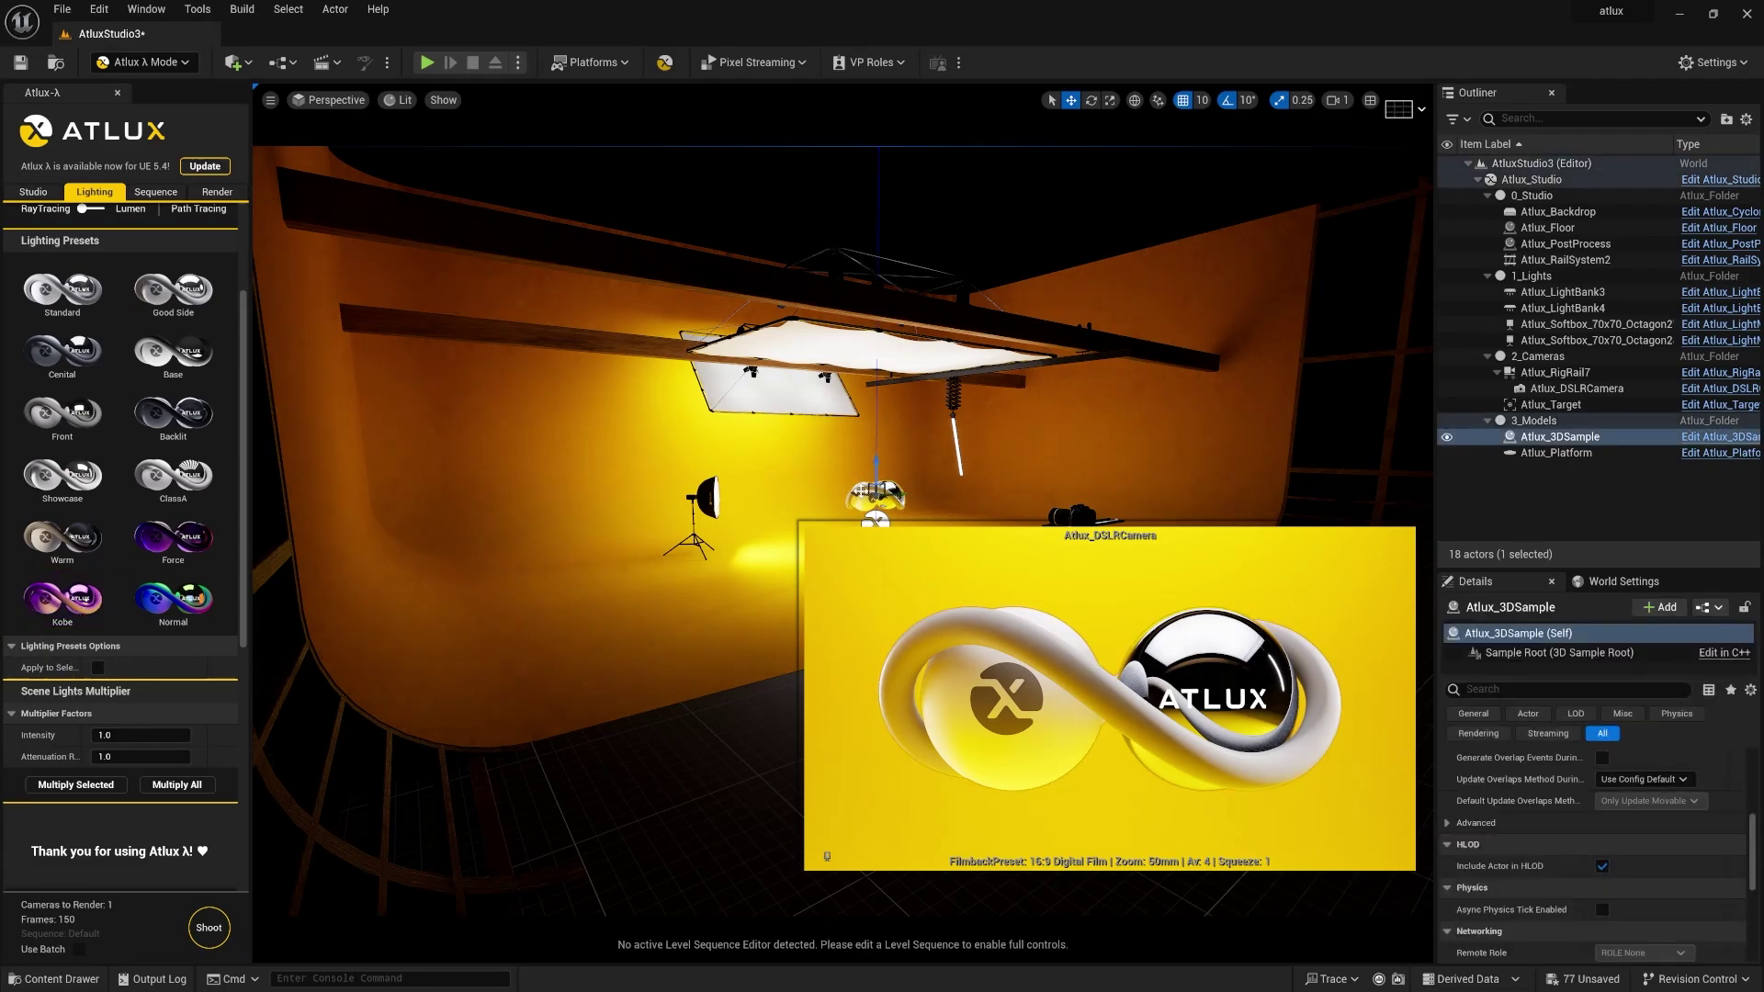
pyautogui.click(161, 485)
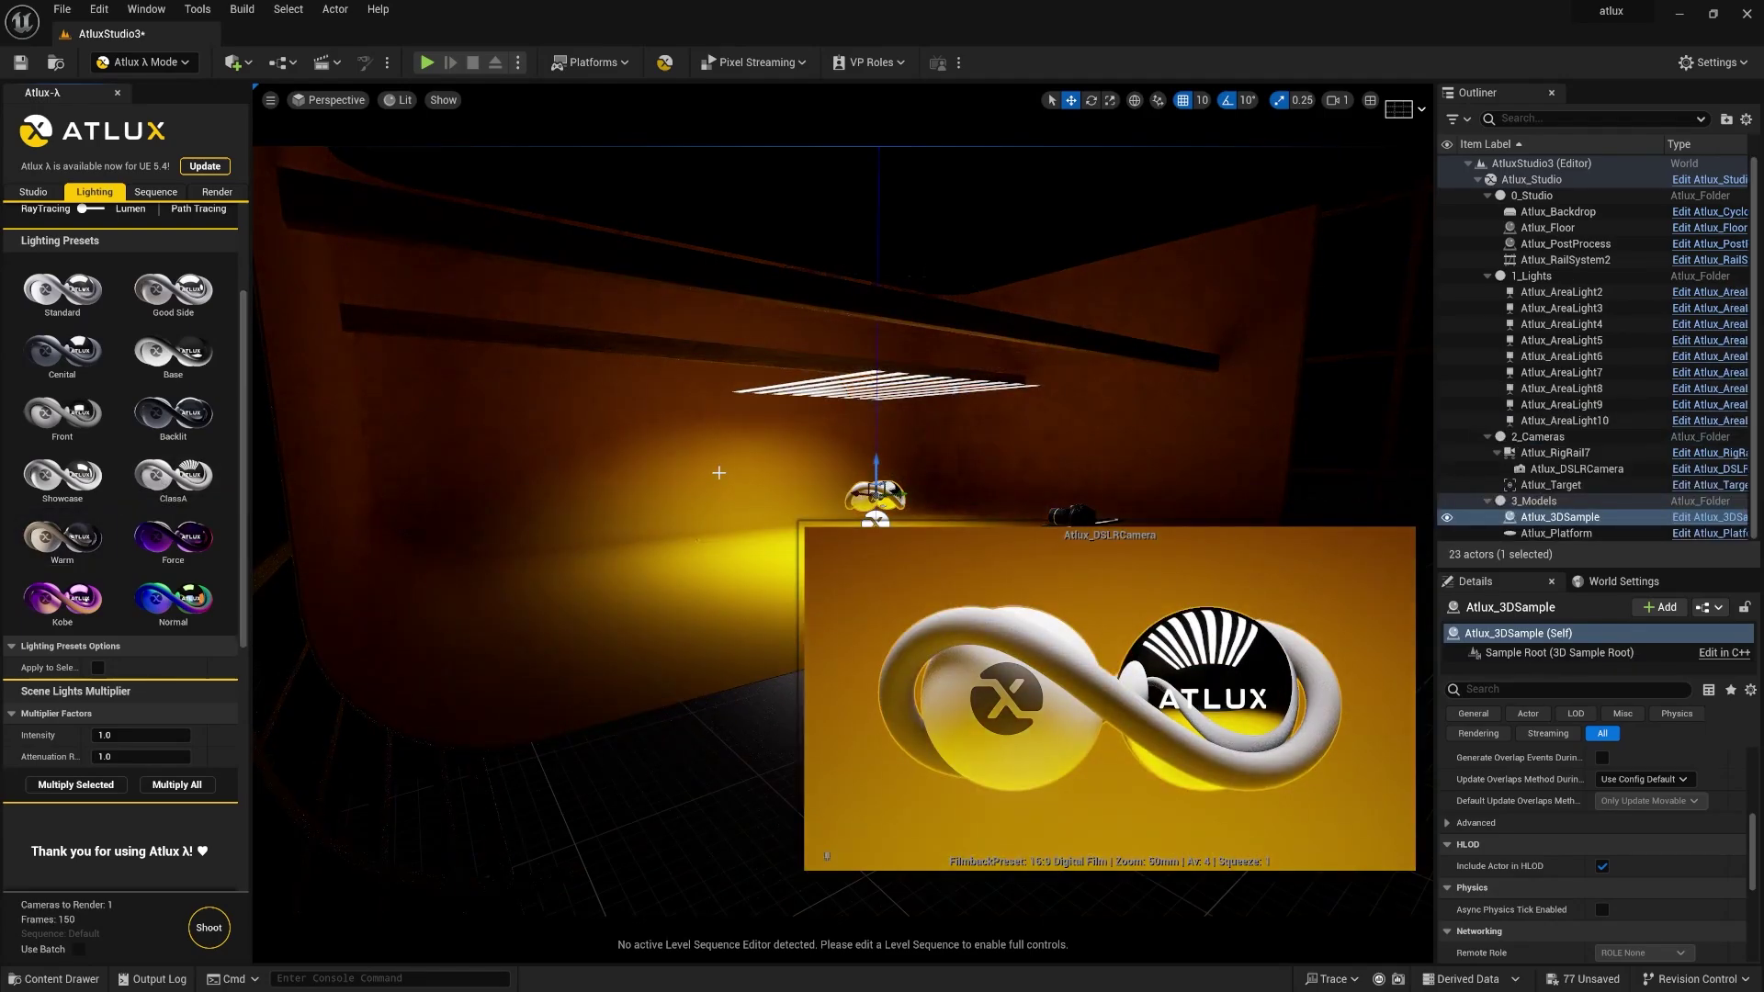
pyautogui.click(174, 348)
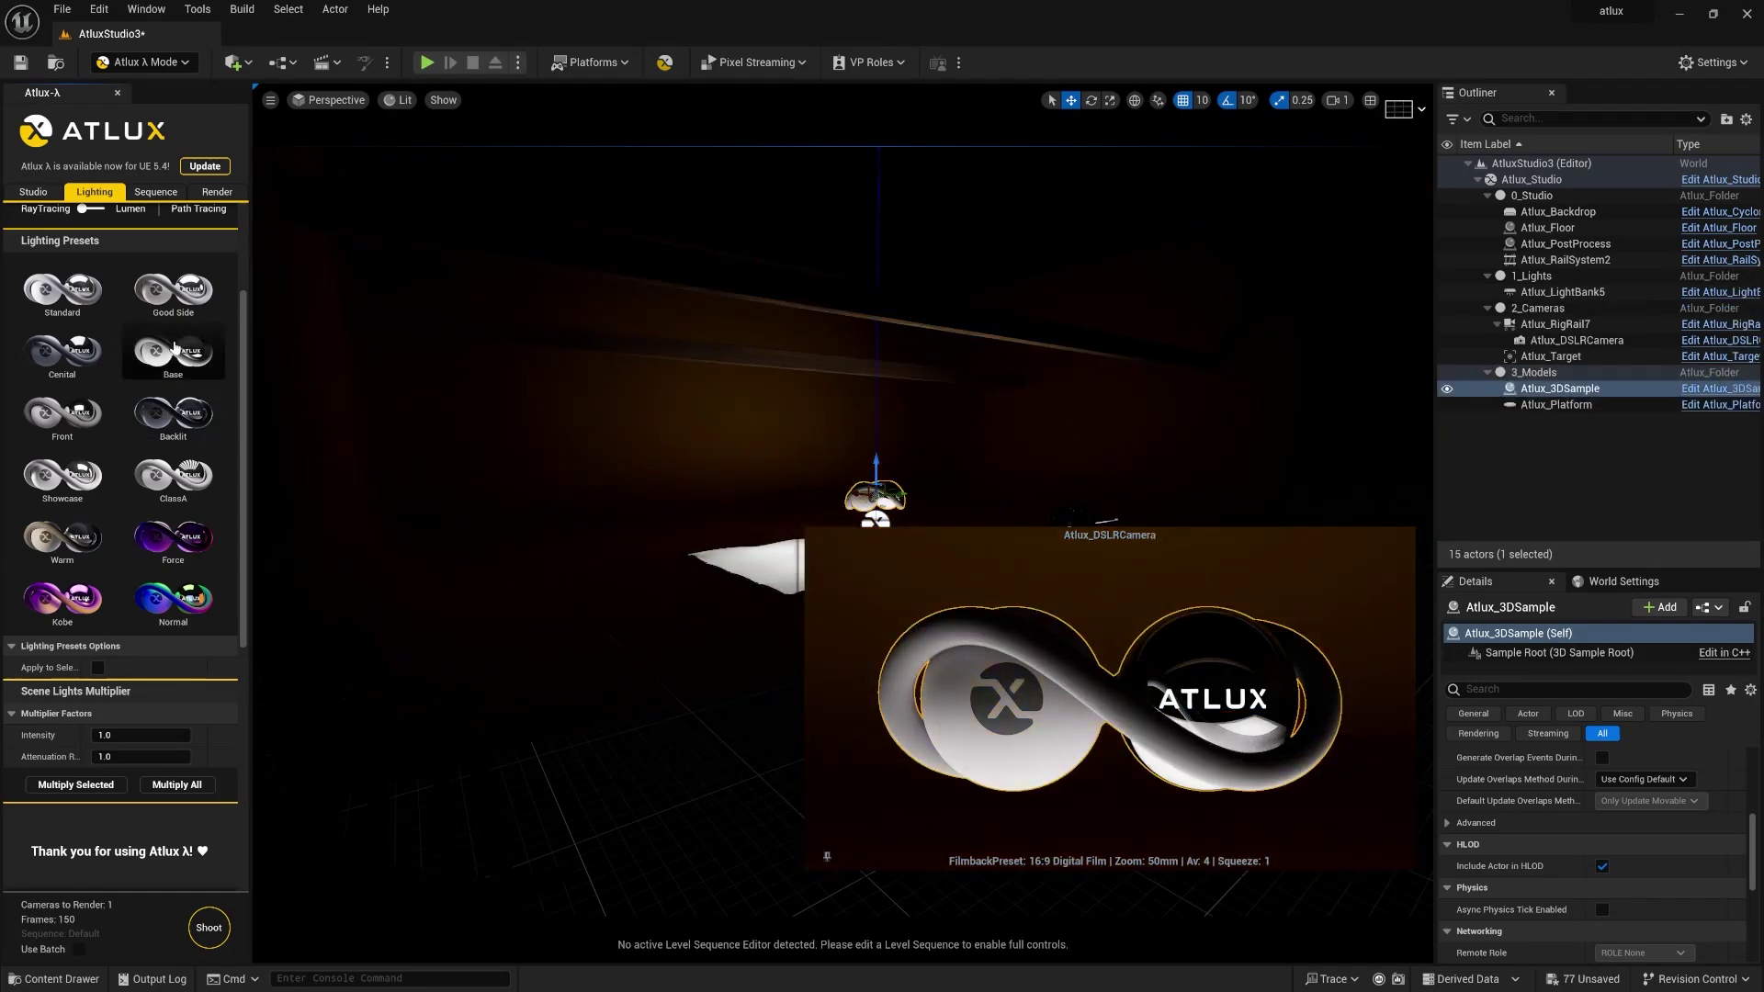
pyautogui.click(174, 347)
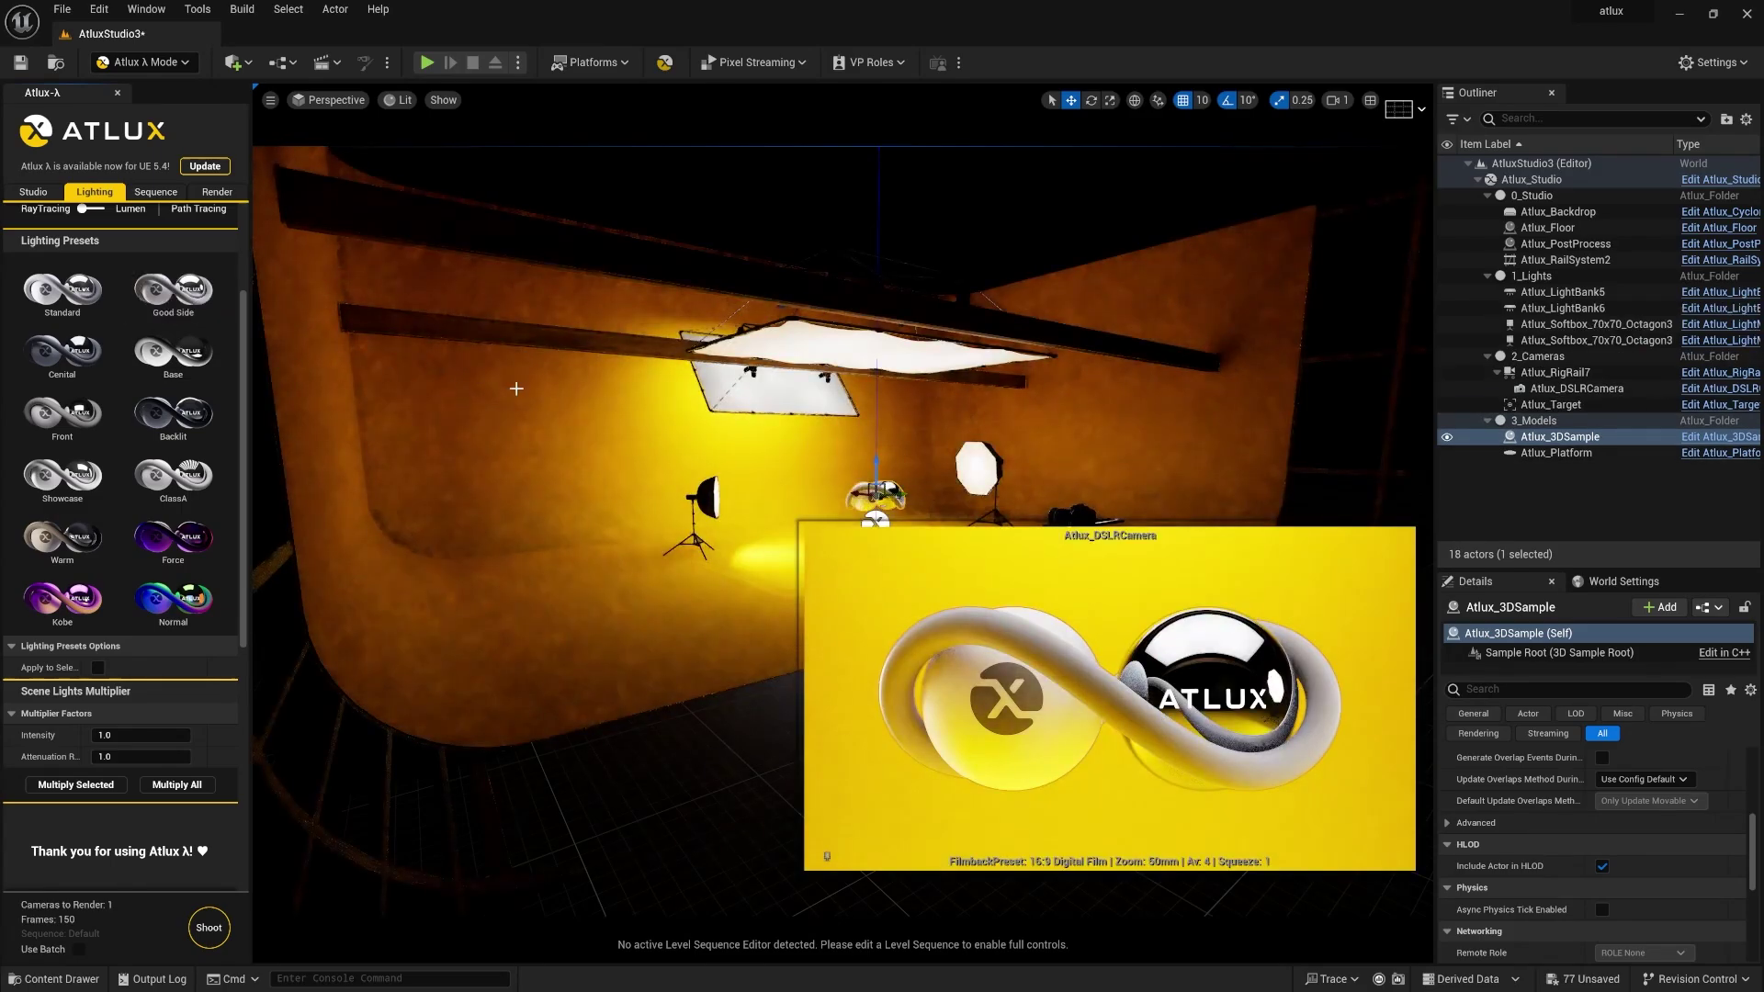
pyautogui.click(58, 305)
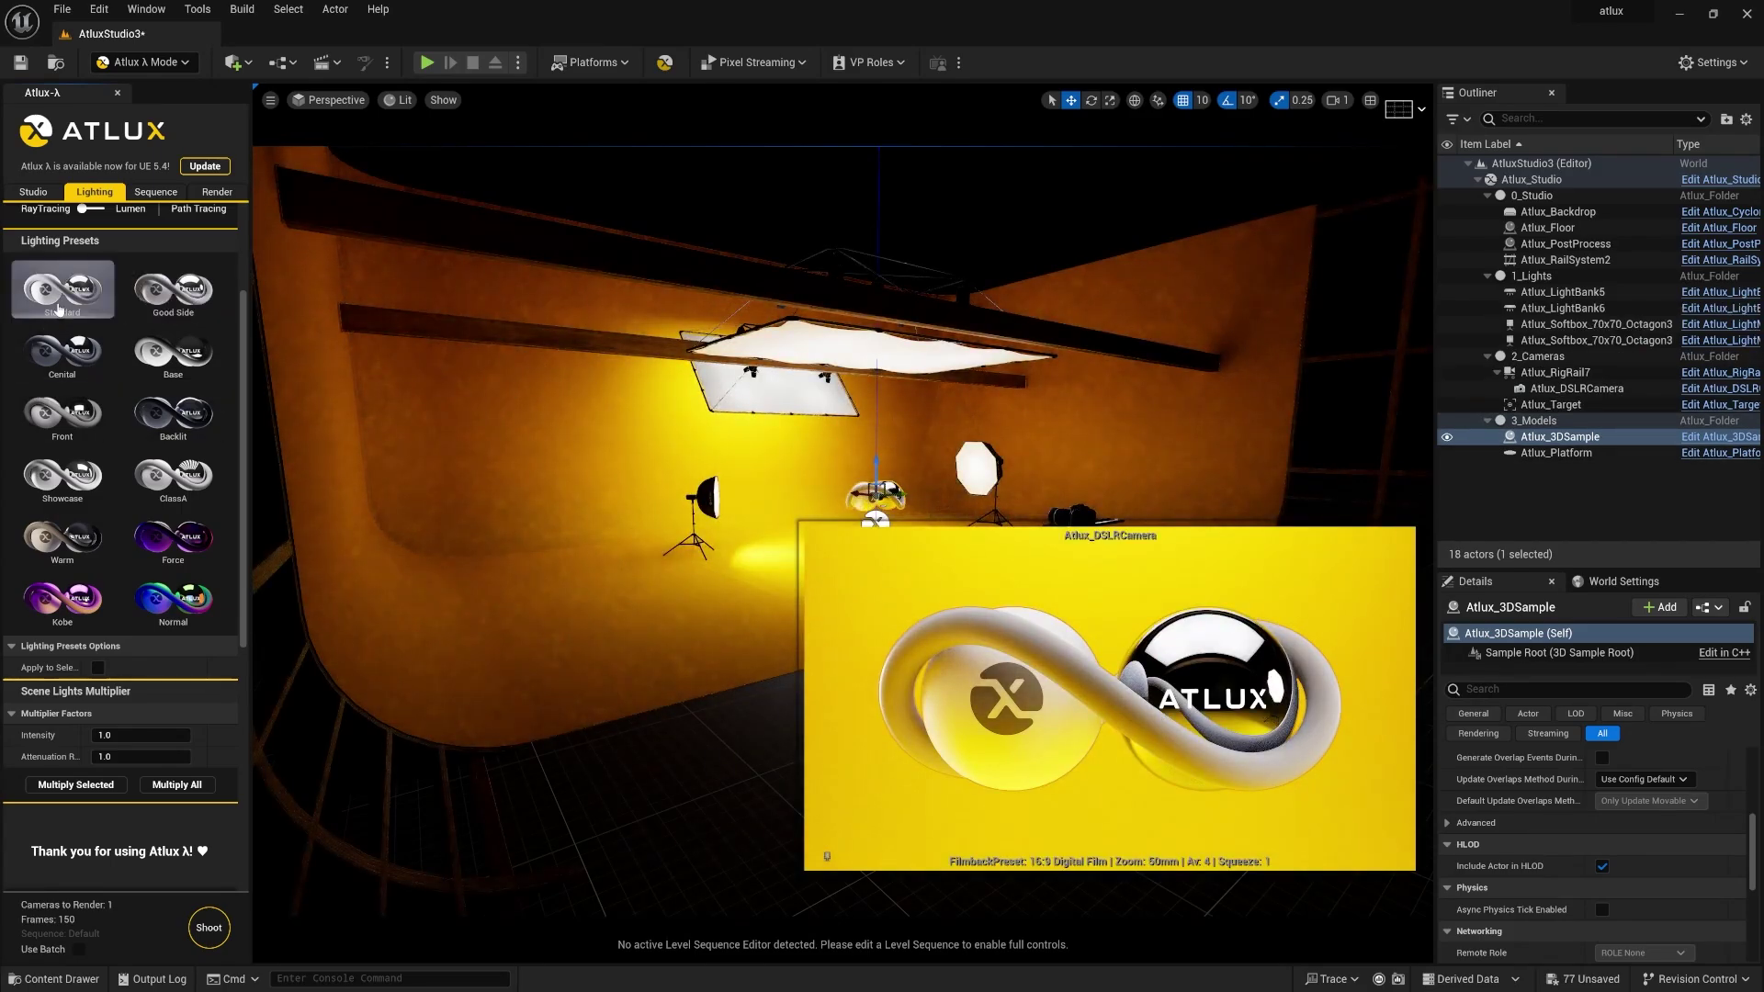
pyautogui.click(86, 601)
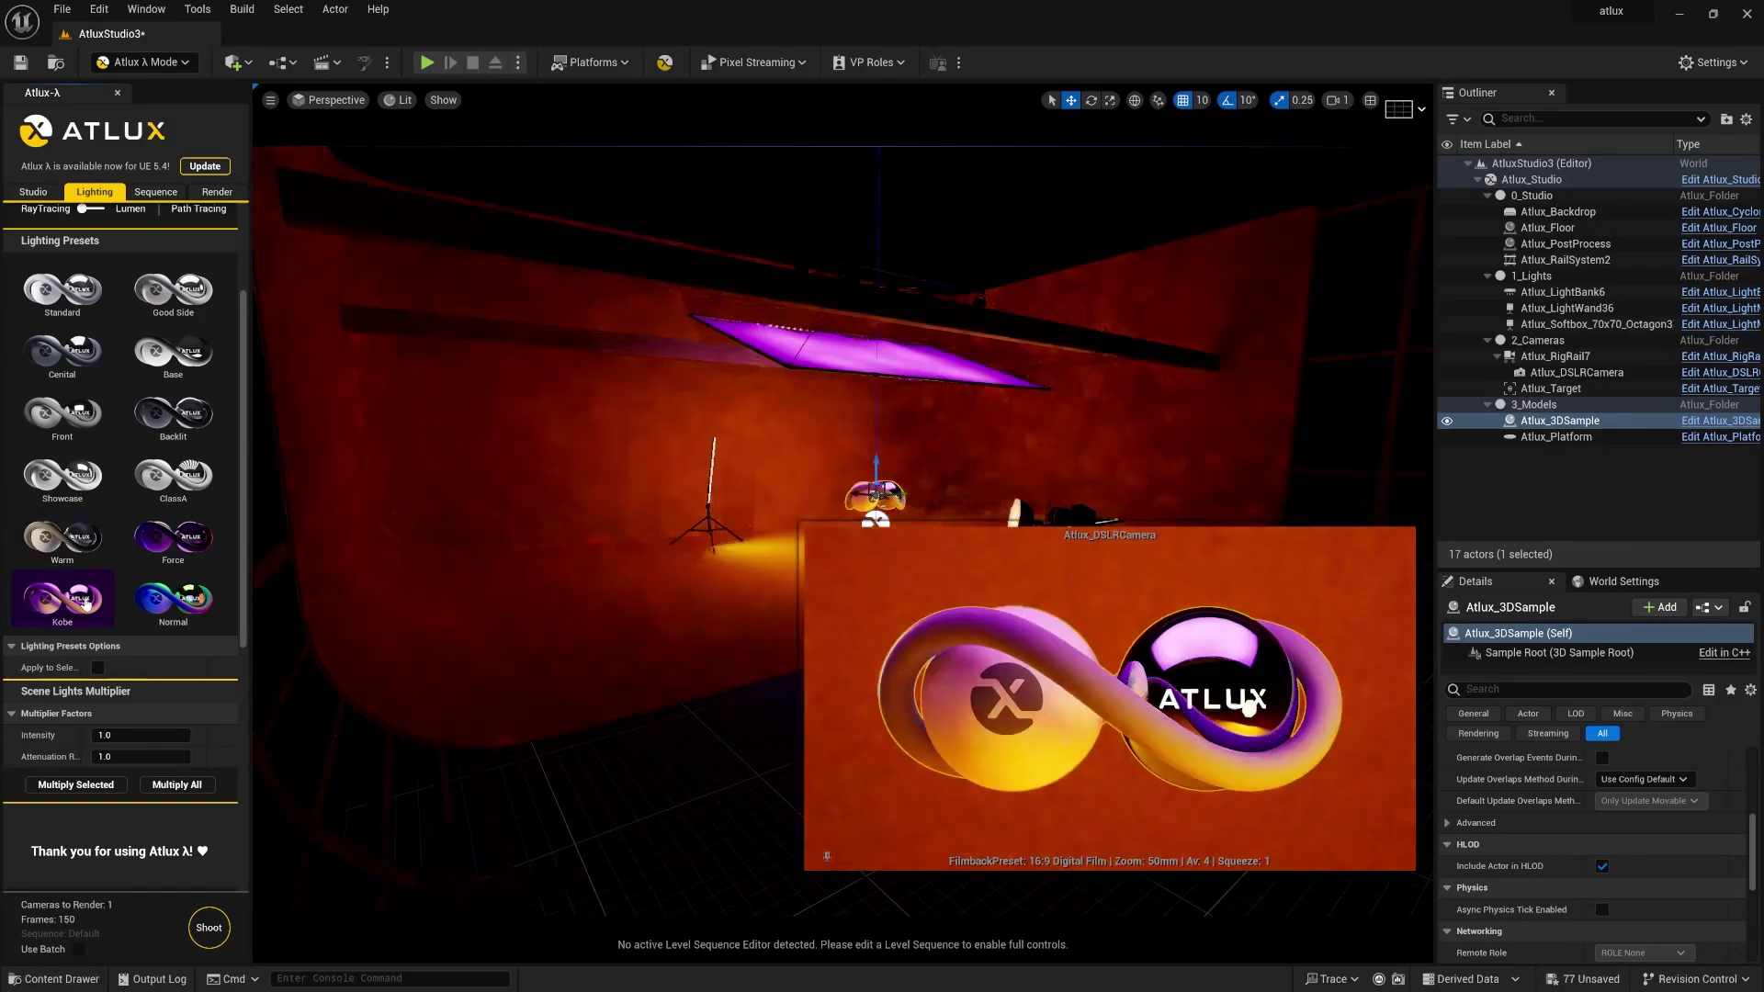
pyautogui.click(163, 299)
pyautogui.scroll(-2, 147, 570)
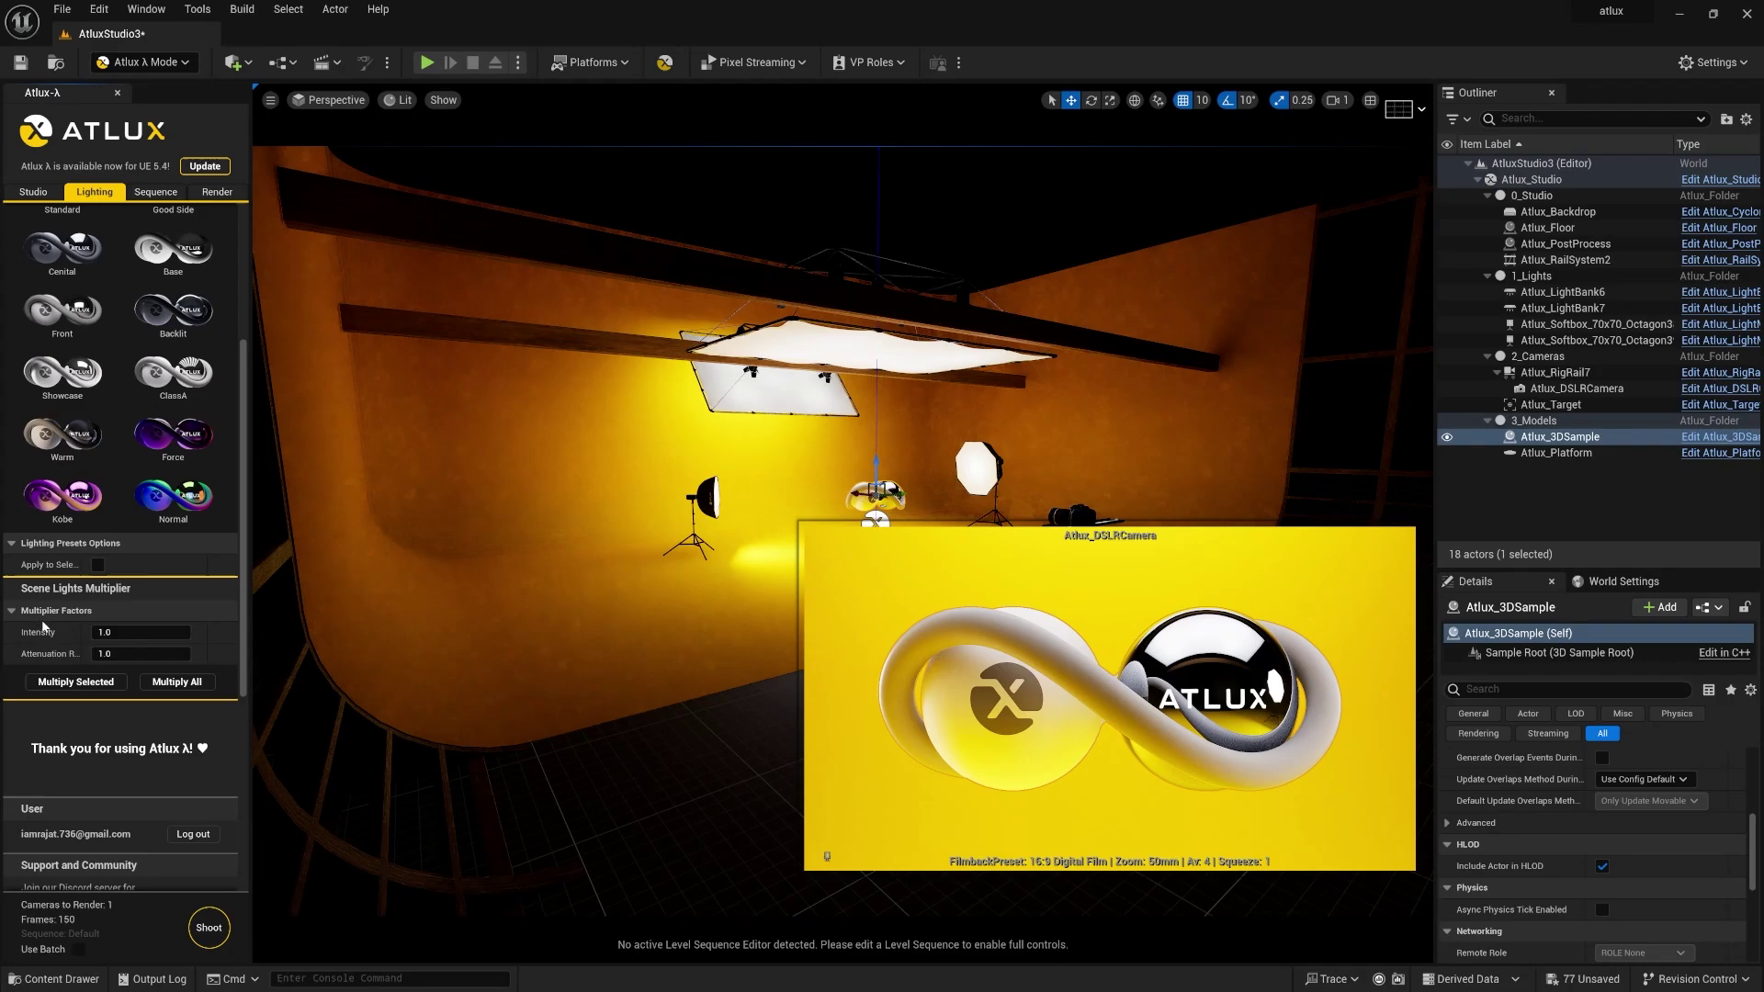
pyautogui.click(142, 628)
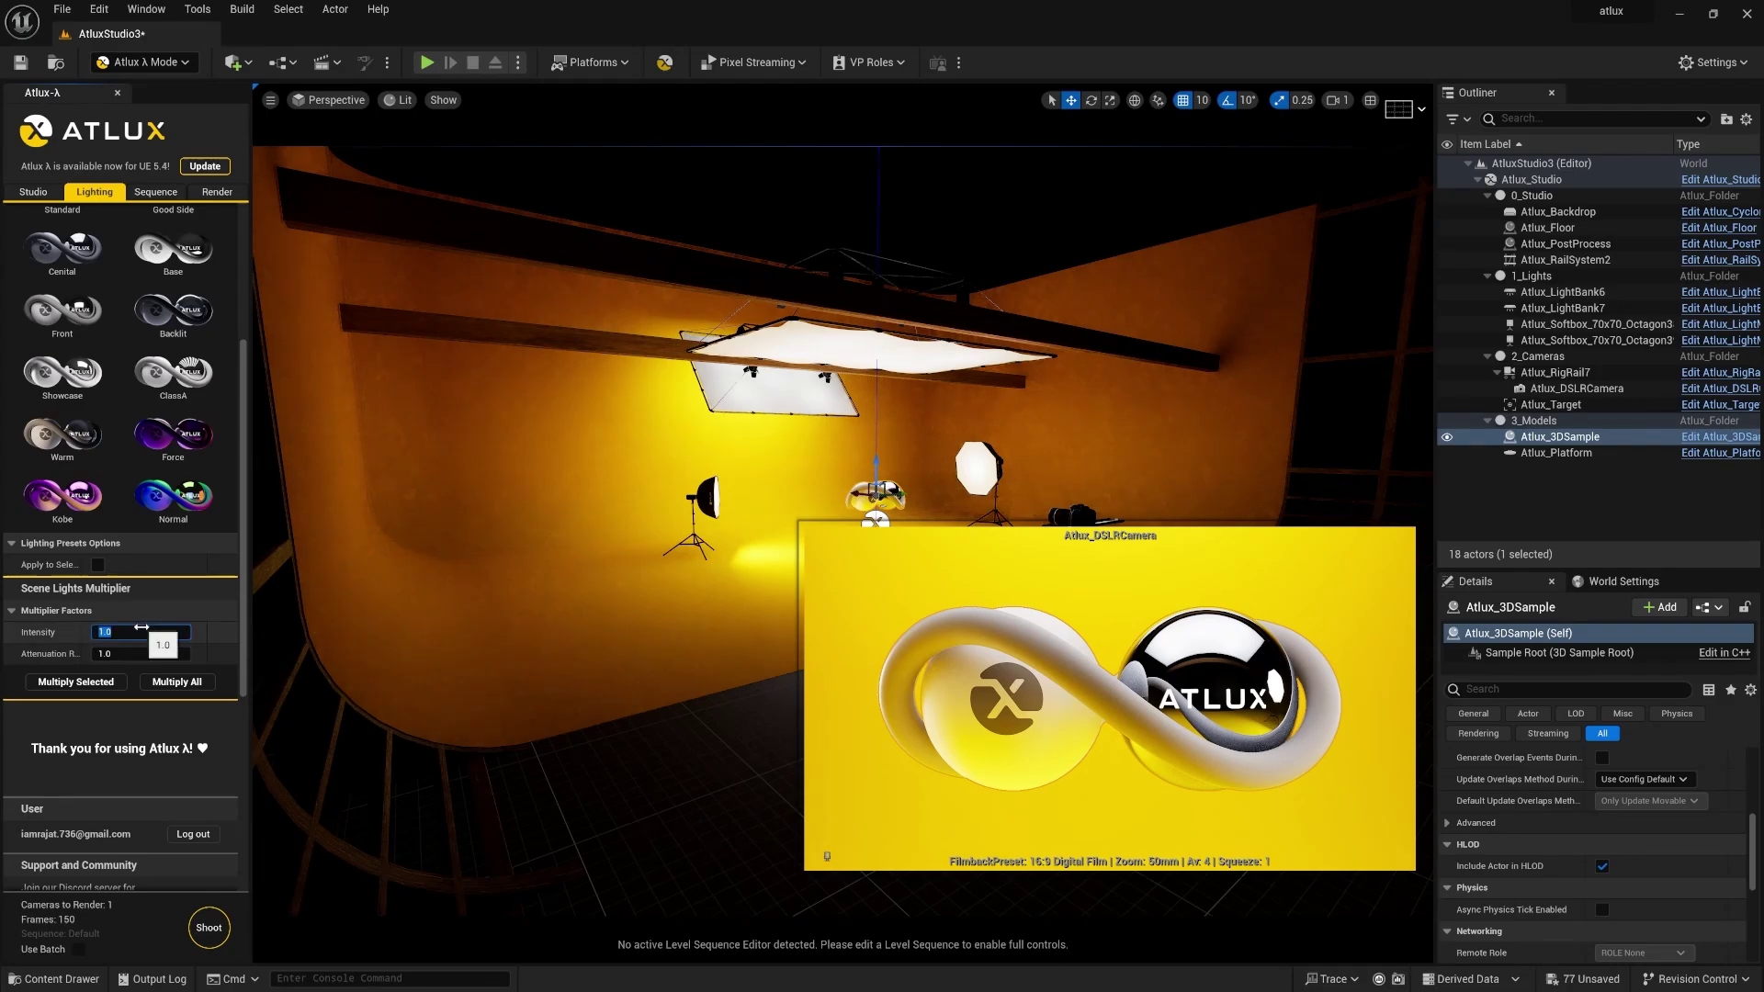
pyautogui.write('5')
pyautogui.press('Return')
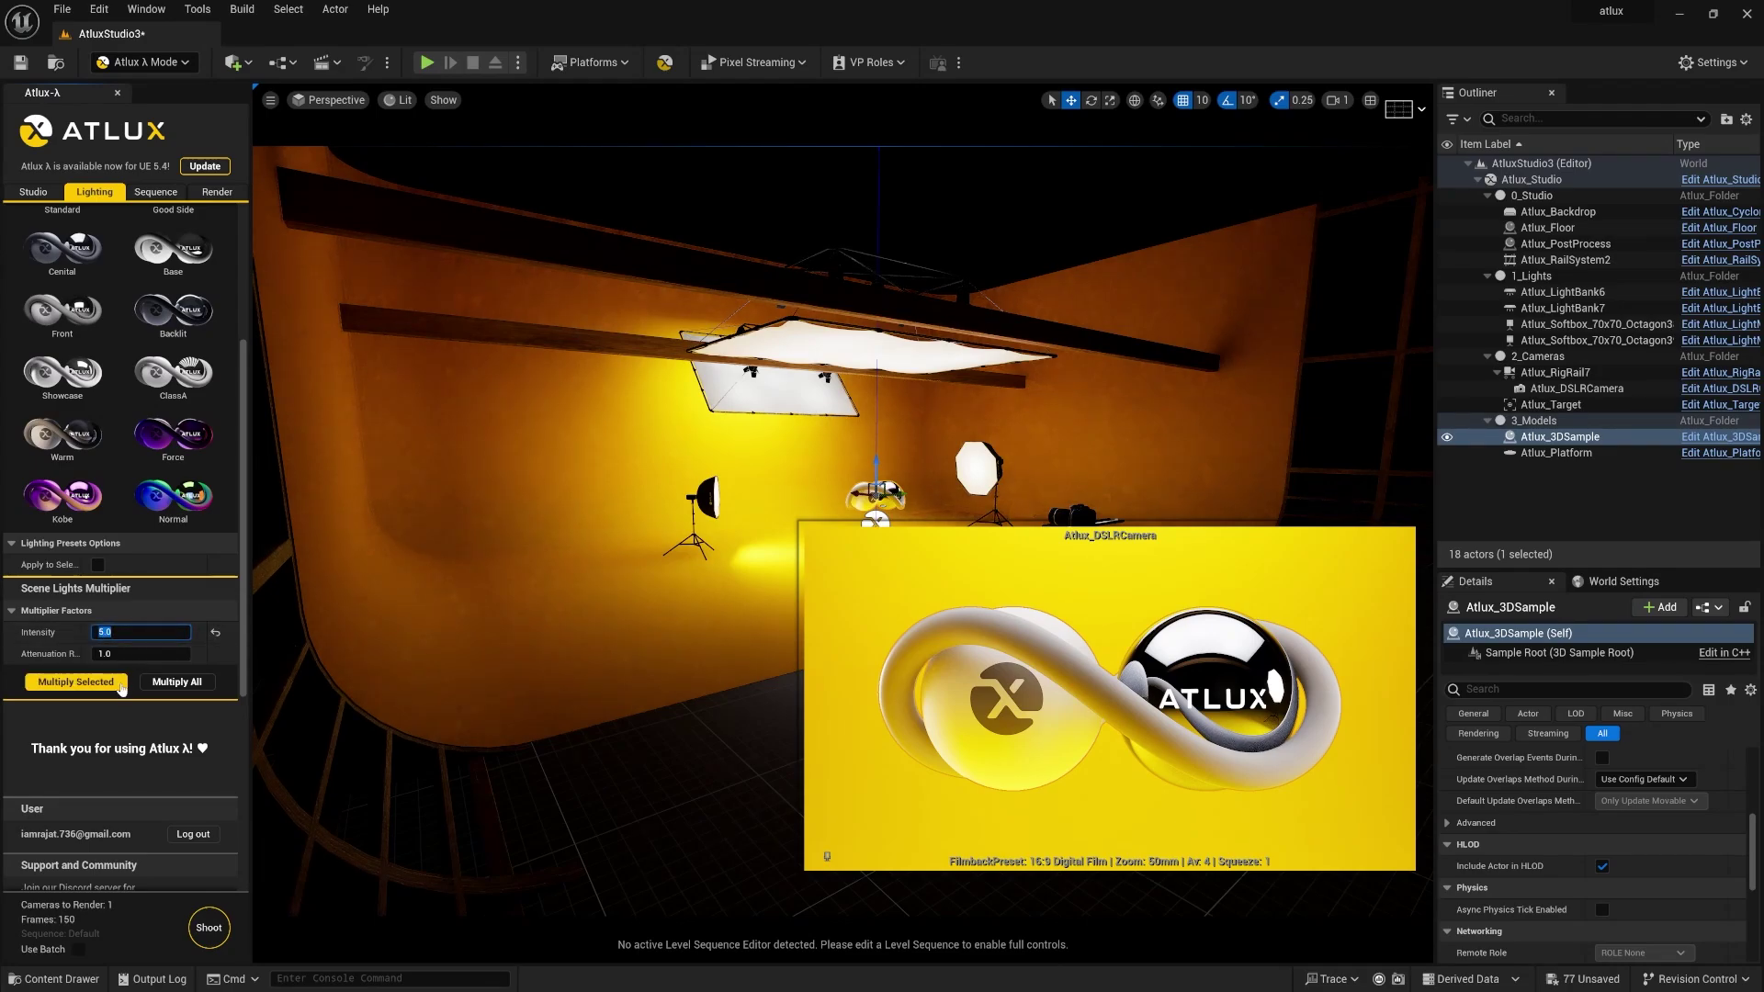
pyautogui.click(170, 684)
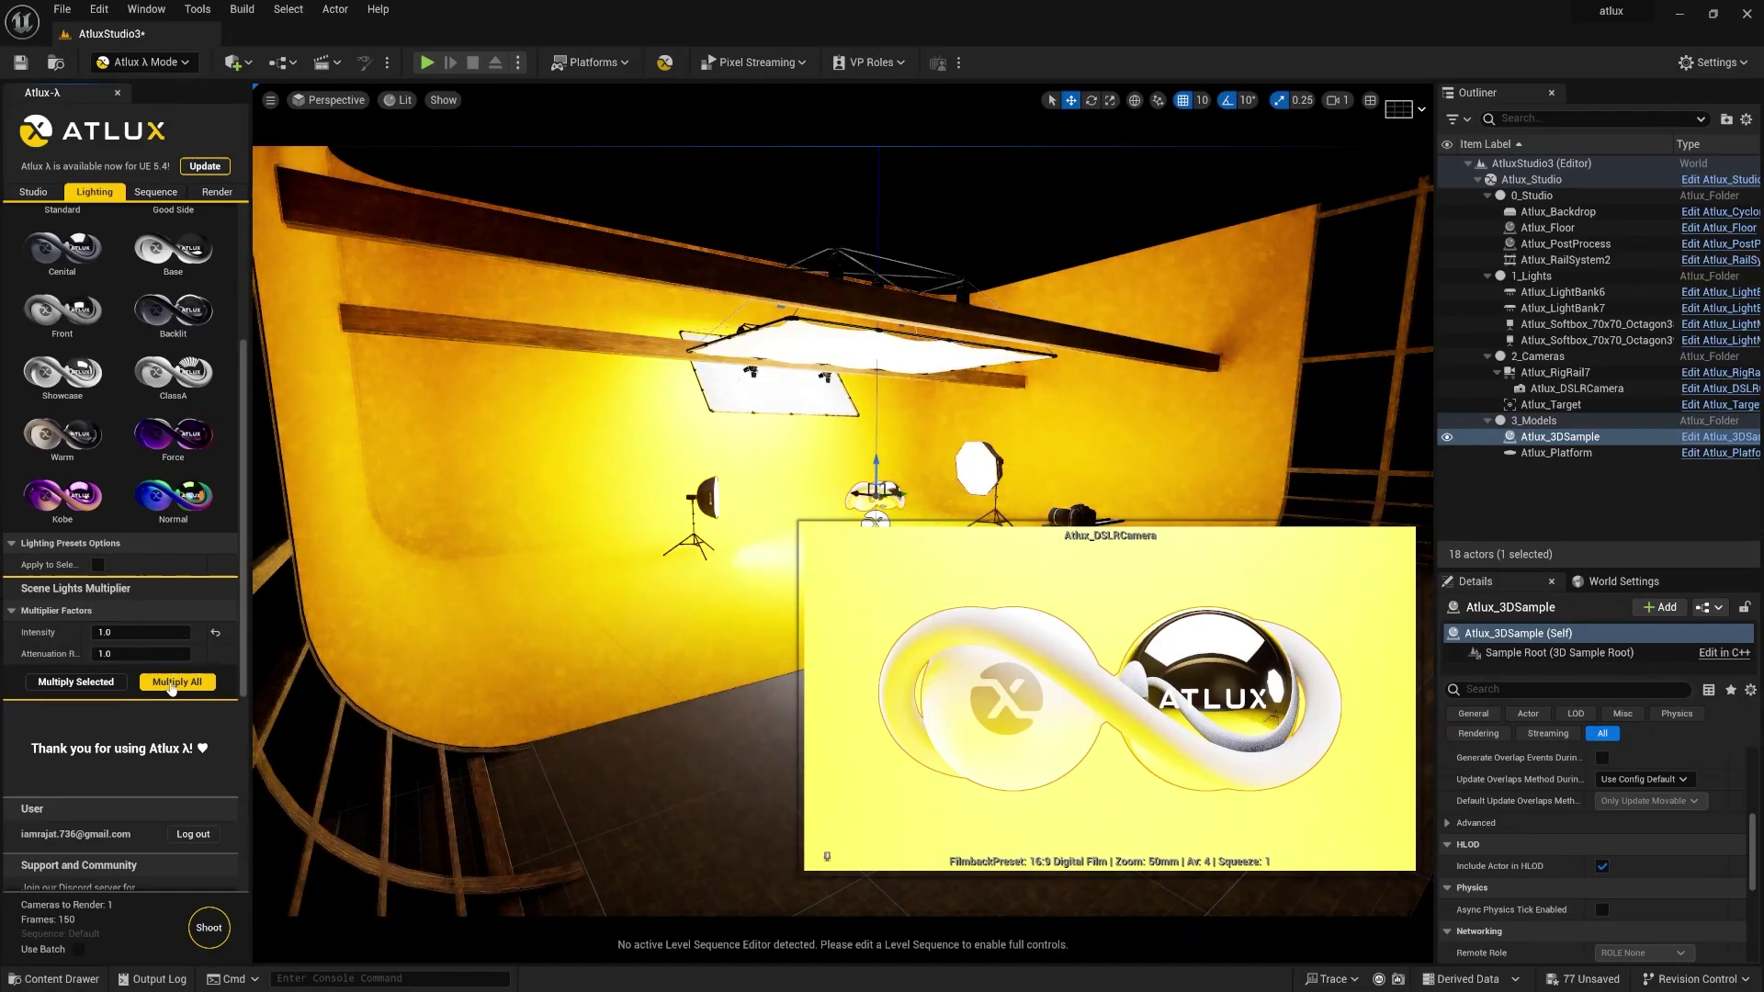
pyautogui.click(171, 685)
# - Open the Sequence tab, select Atlux_DSLRCamera on the rail, and review the Level Sequence options
pyautogui.scroll(5, 79, 546)
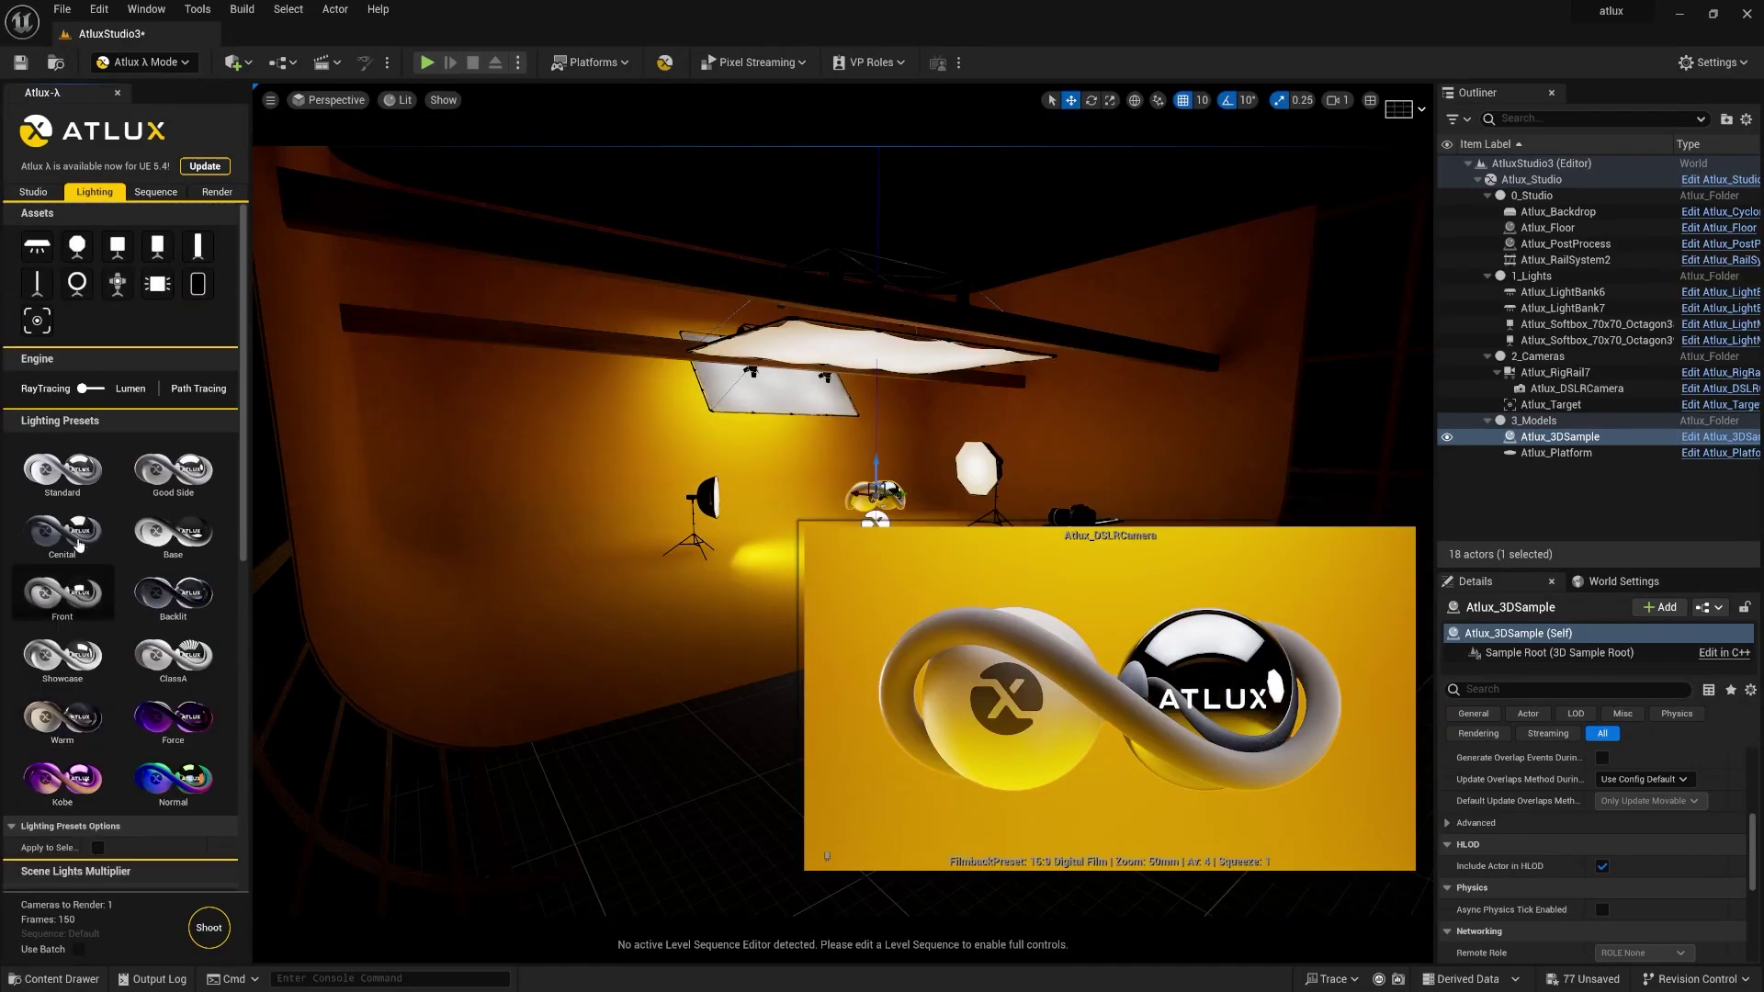
pyautogui.click(155, 191)
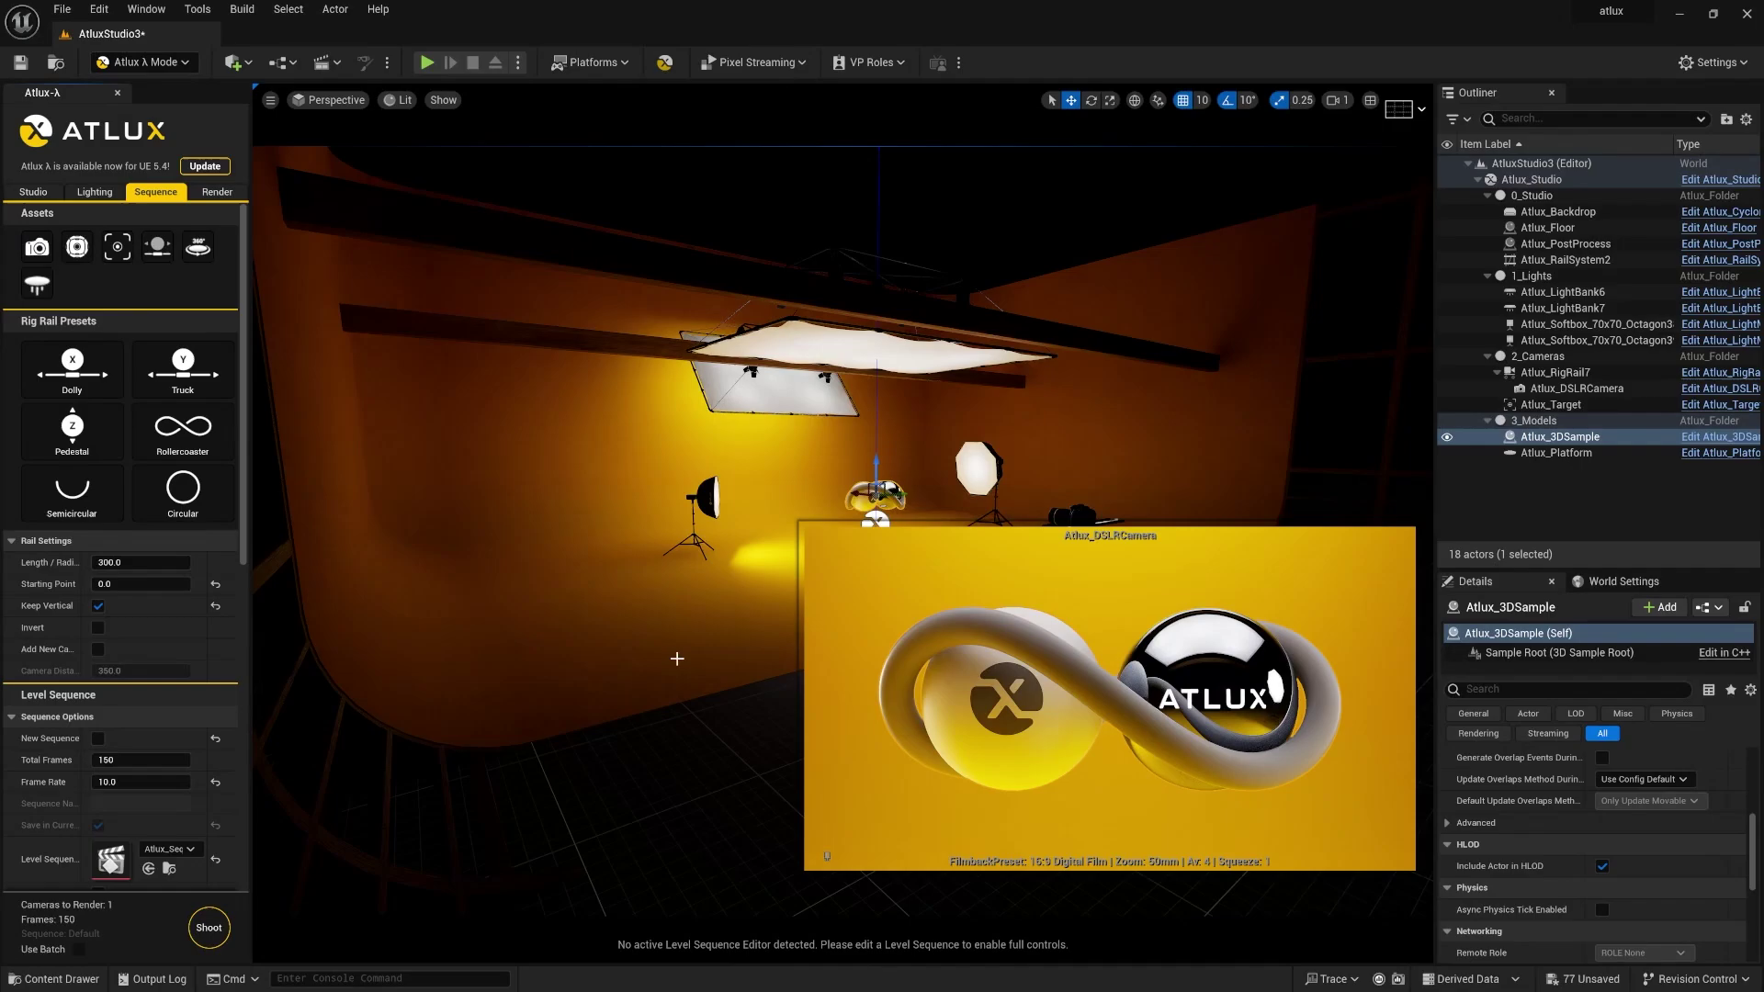
pyautogui.moveTo(699, 459); pyautogui.dragTo(588, 459, button='right')
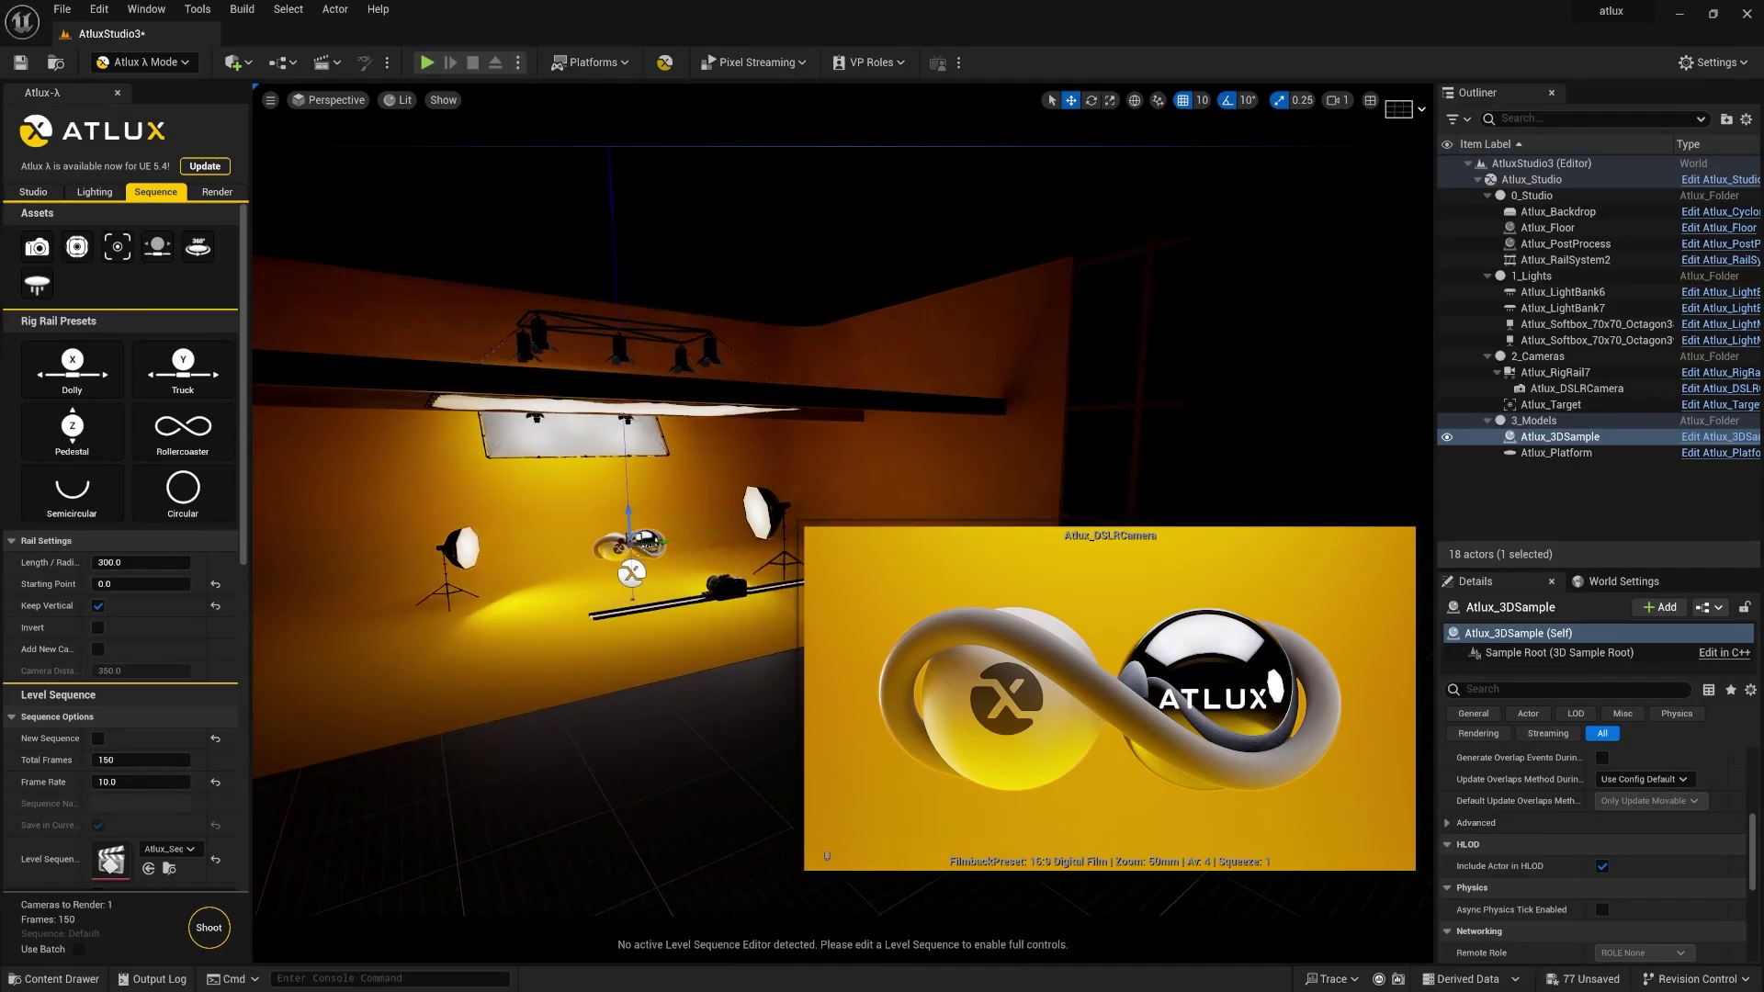
pyautogui.click(727, 586)
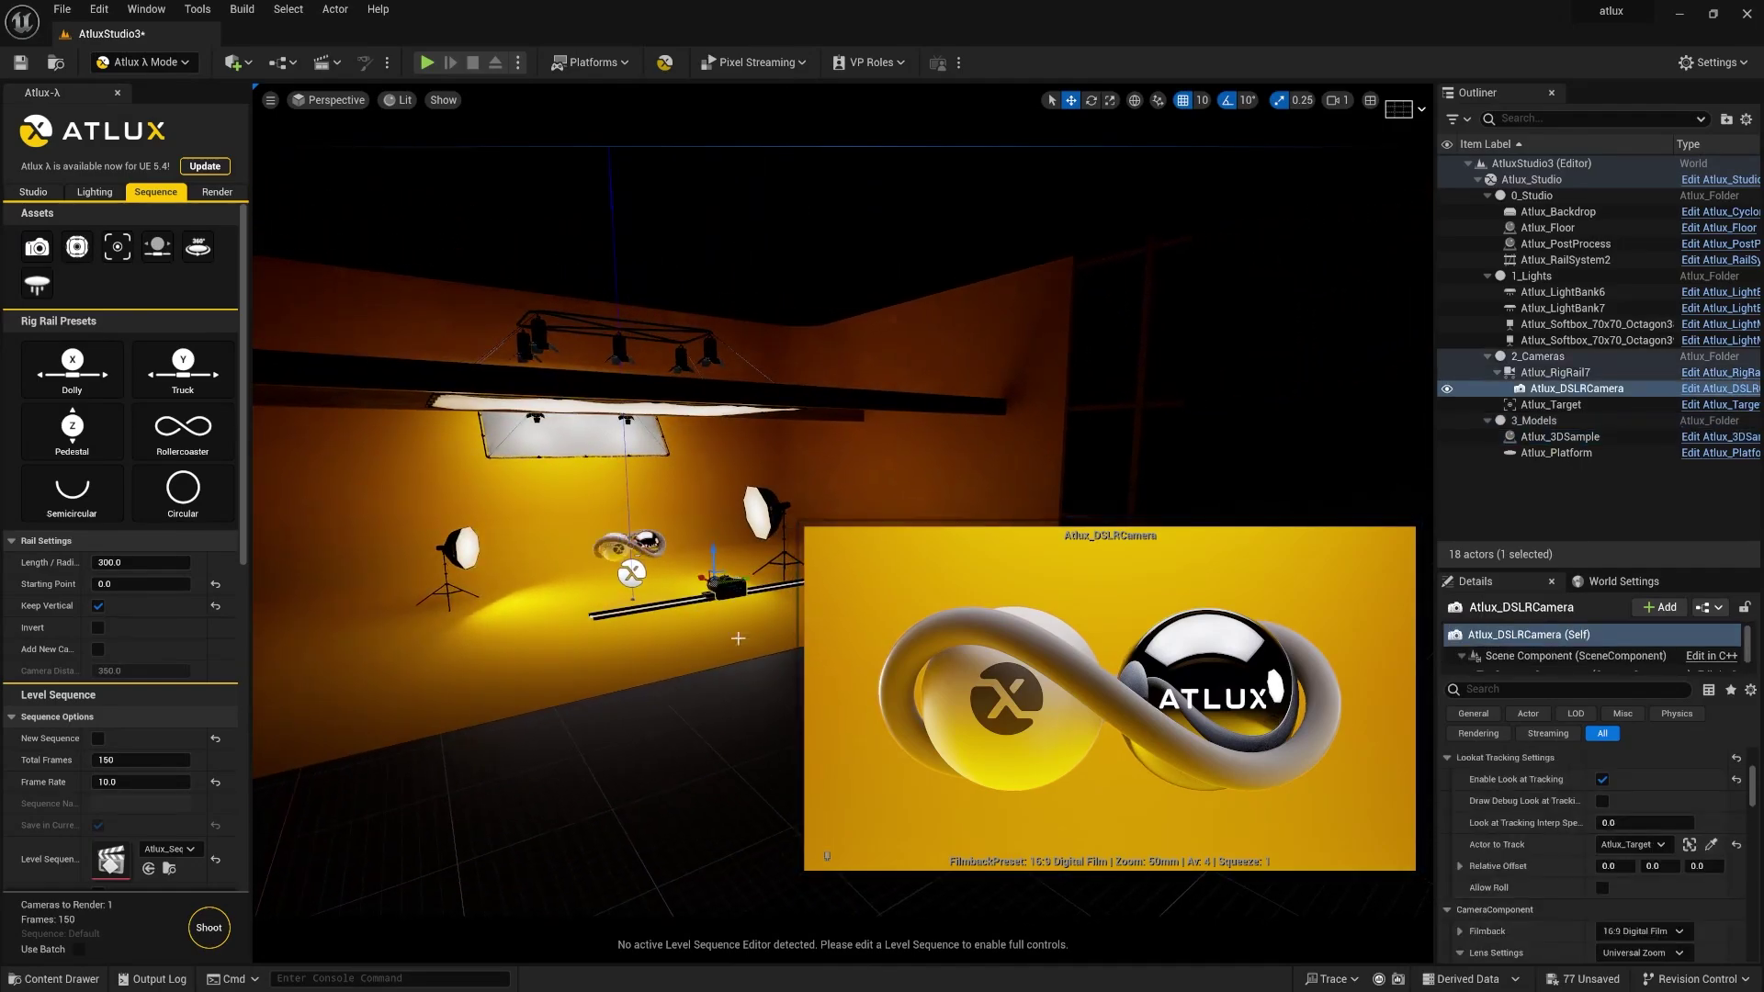
pyautogui.moveTo(372, 603); pyautogui.dragTo(431, 604, button='right')
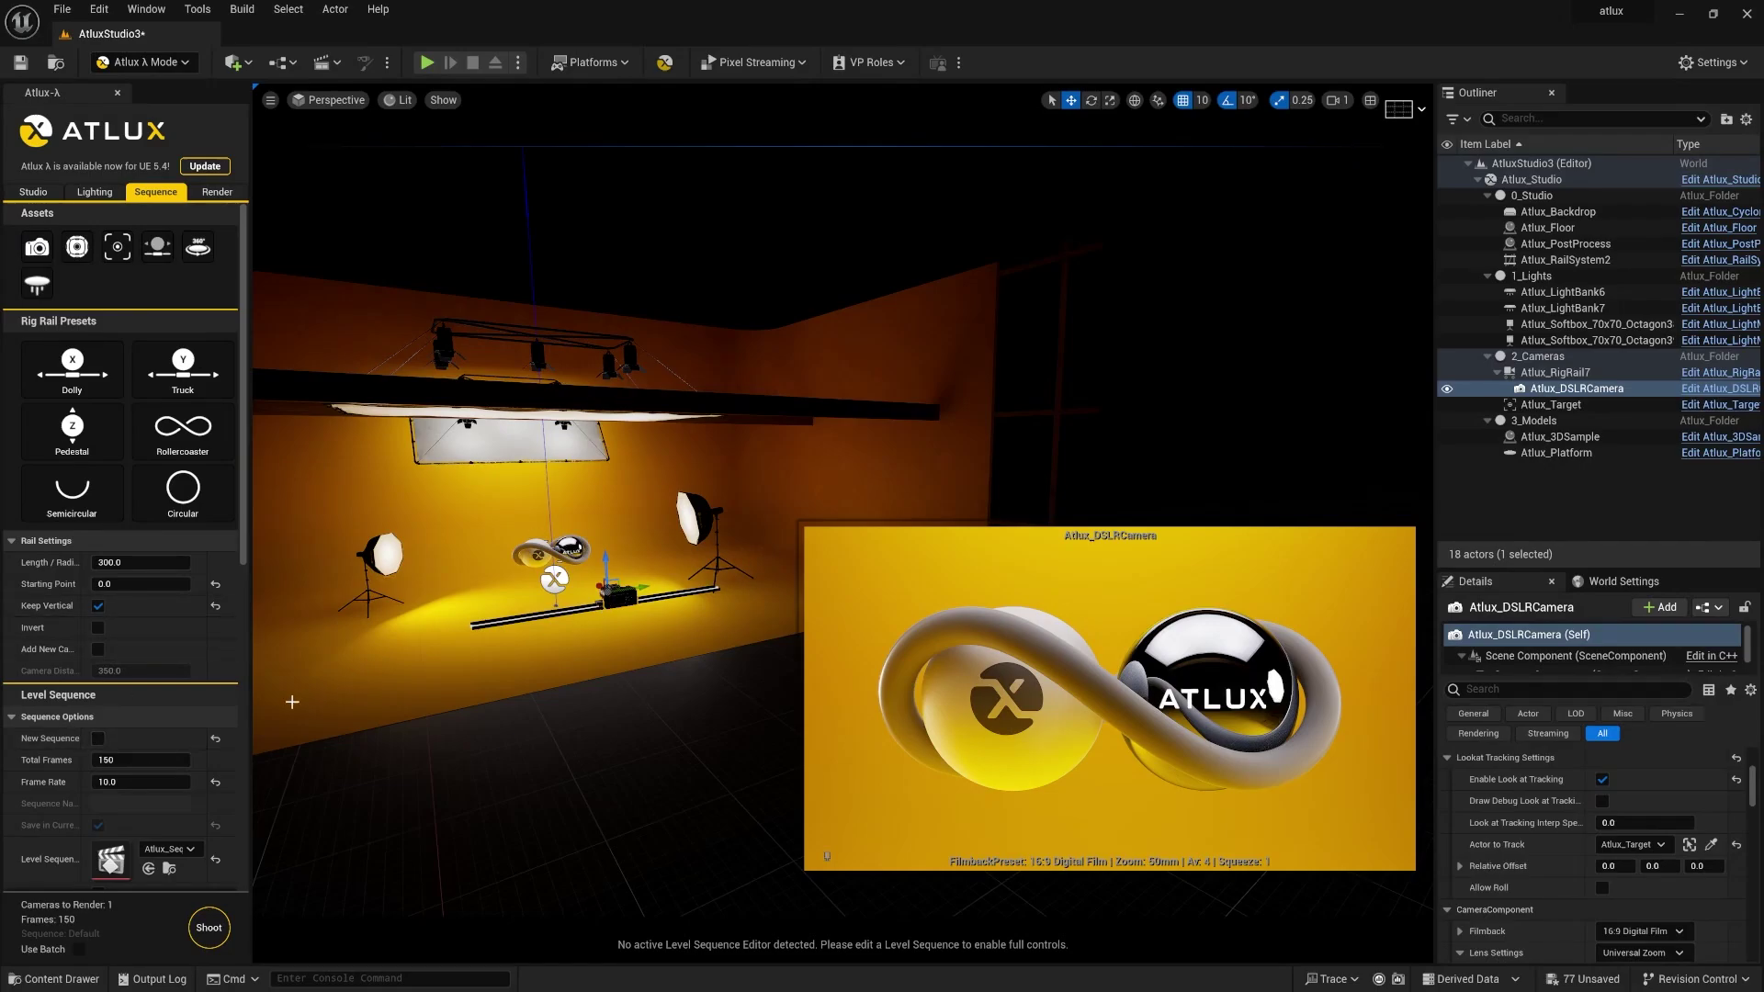
pyautogui.scroll(-5, 131, 726)
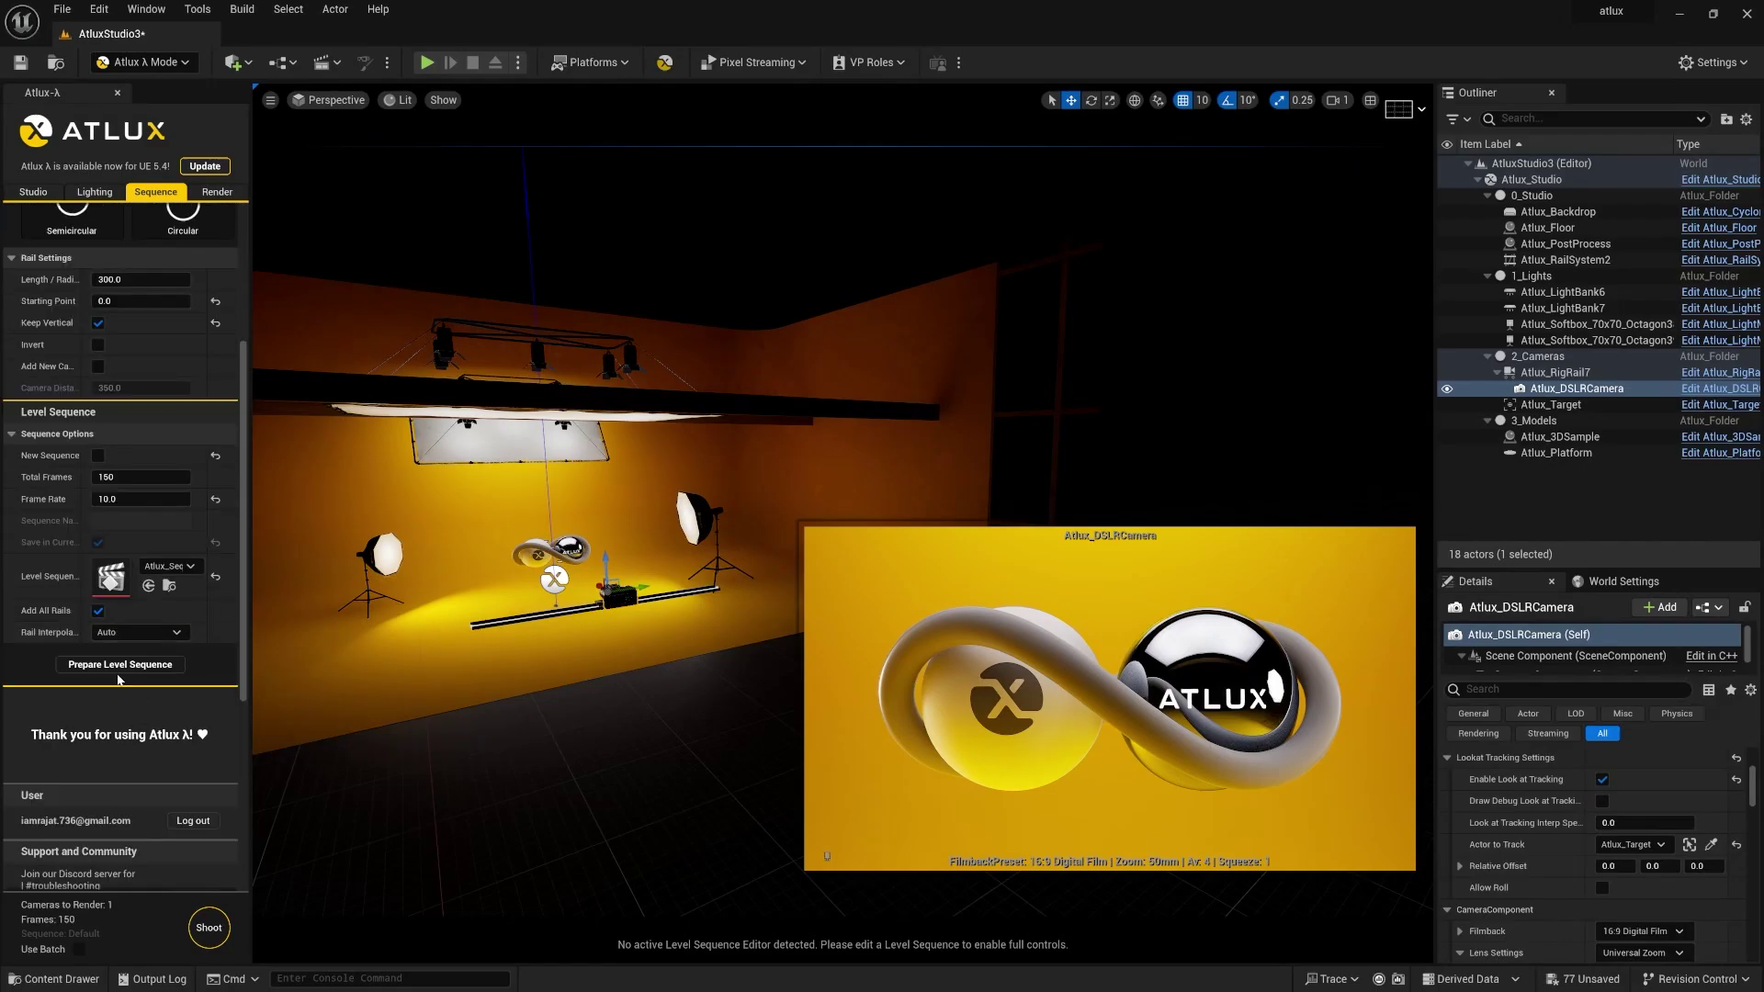
# - Create the new Atlux_Sequence1 level sequence and preview the 150-frame rail camera move in Sequencer
pyautogui.click(98, 456)
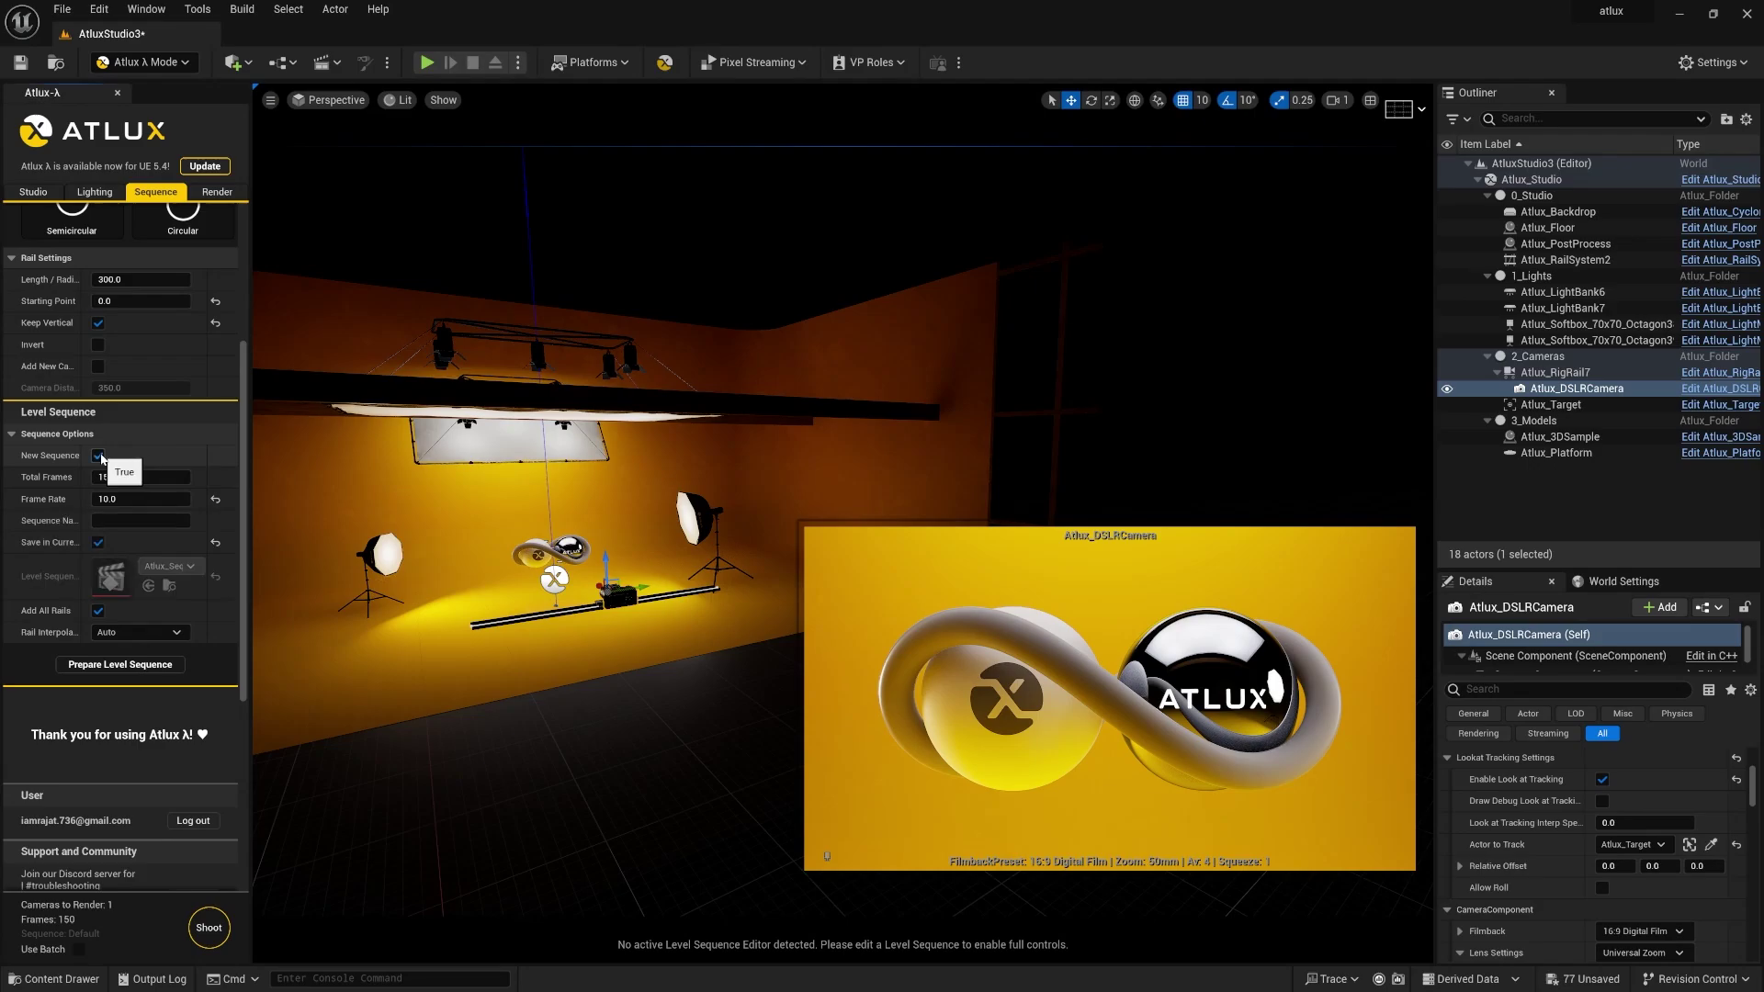
pyautogui.click(174, 667)
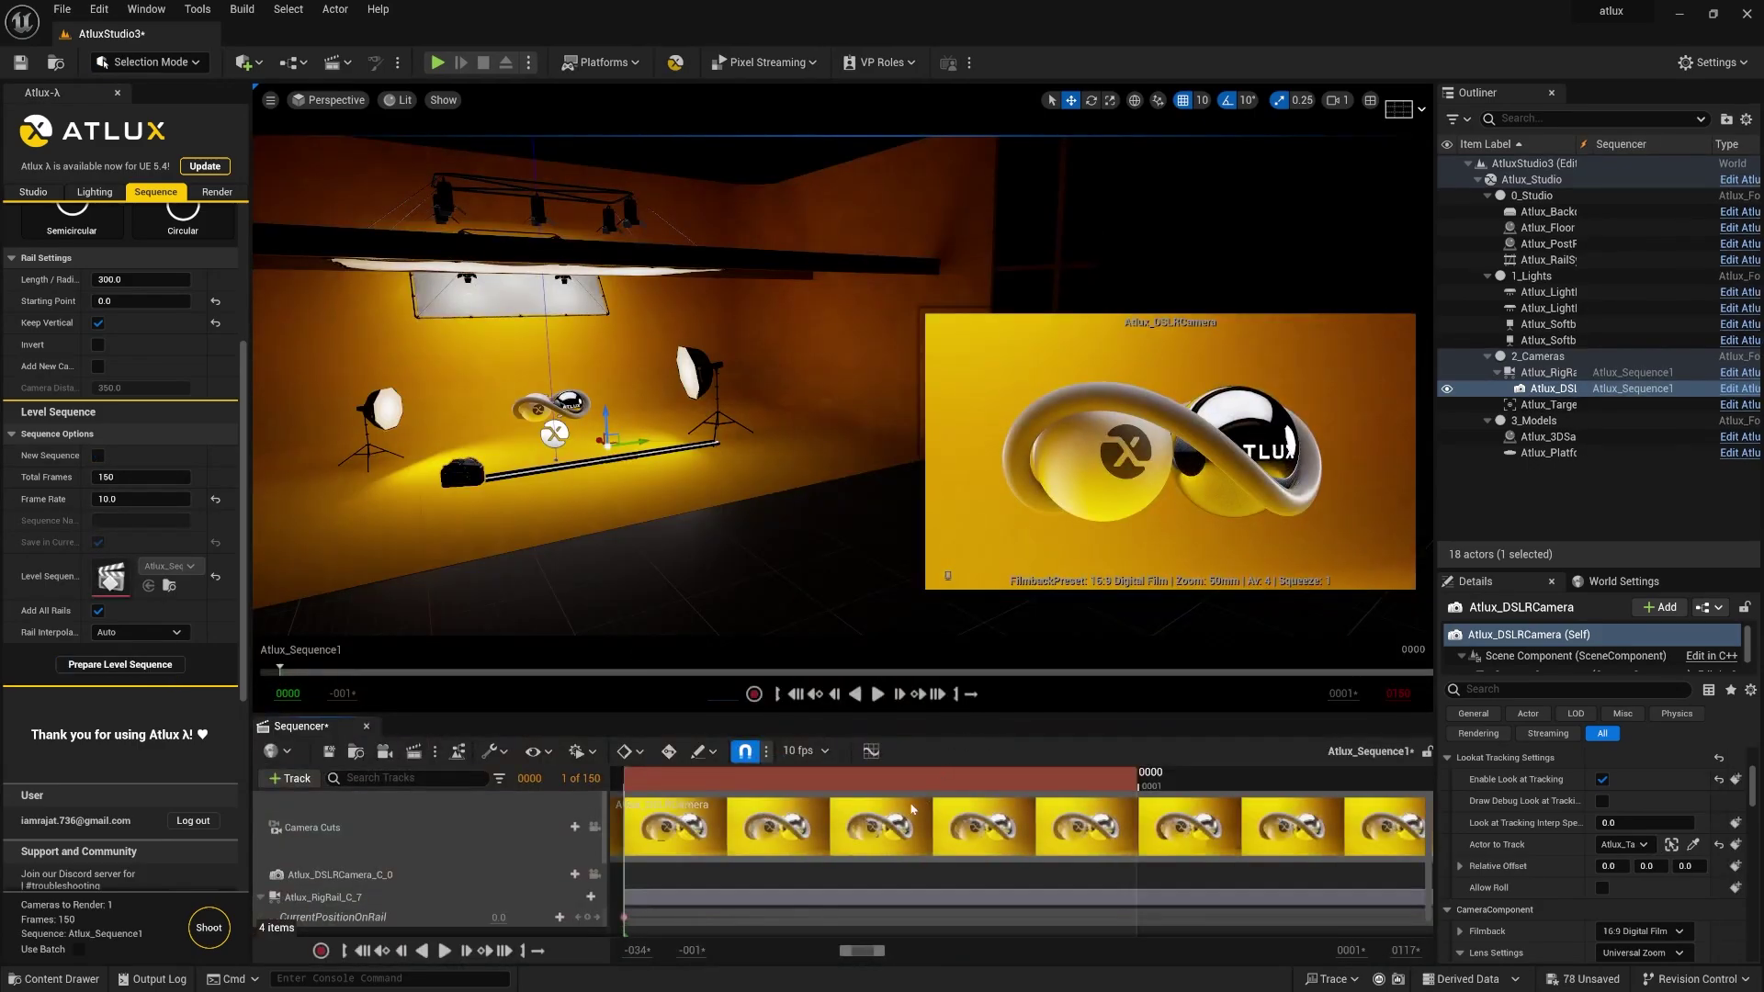
pyautogui.moveTo(844, 951); pyautogui.dragTo(1190, 933)
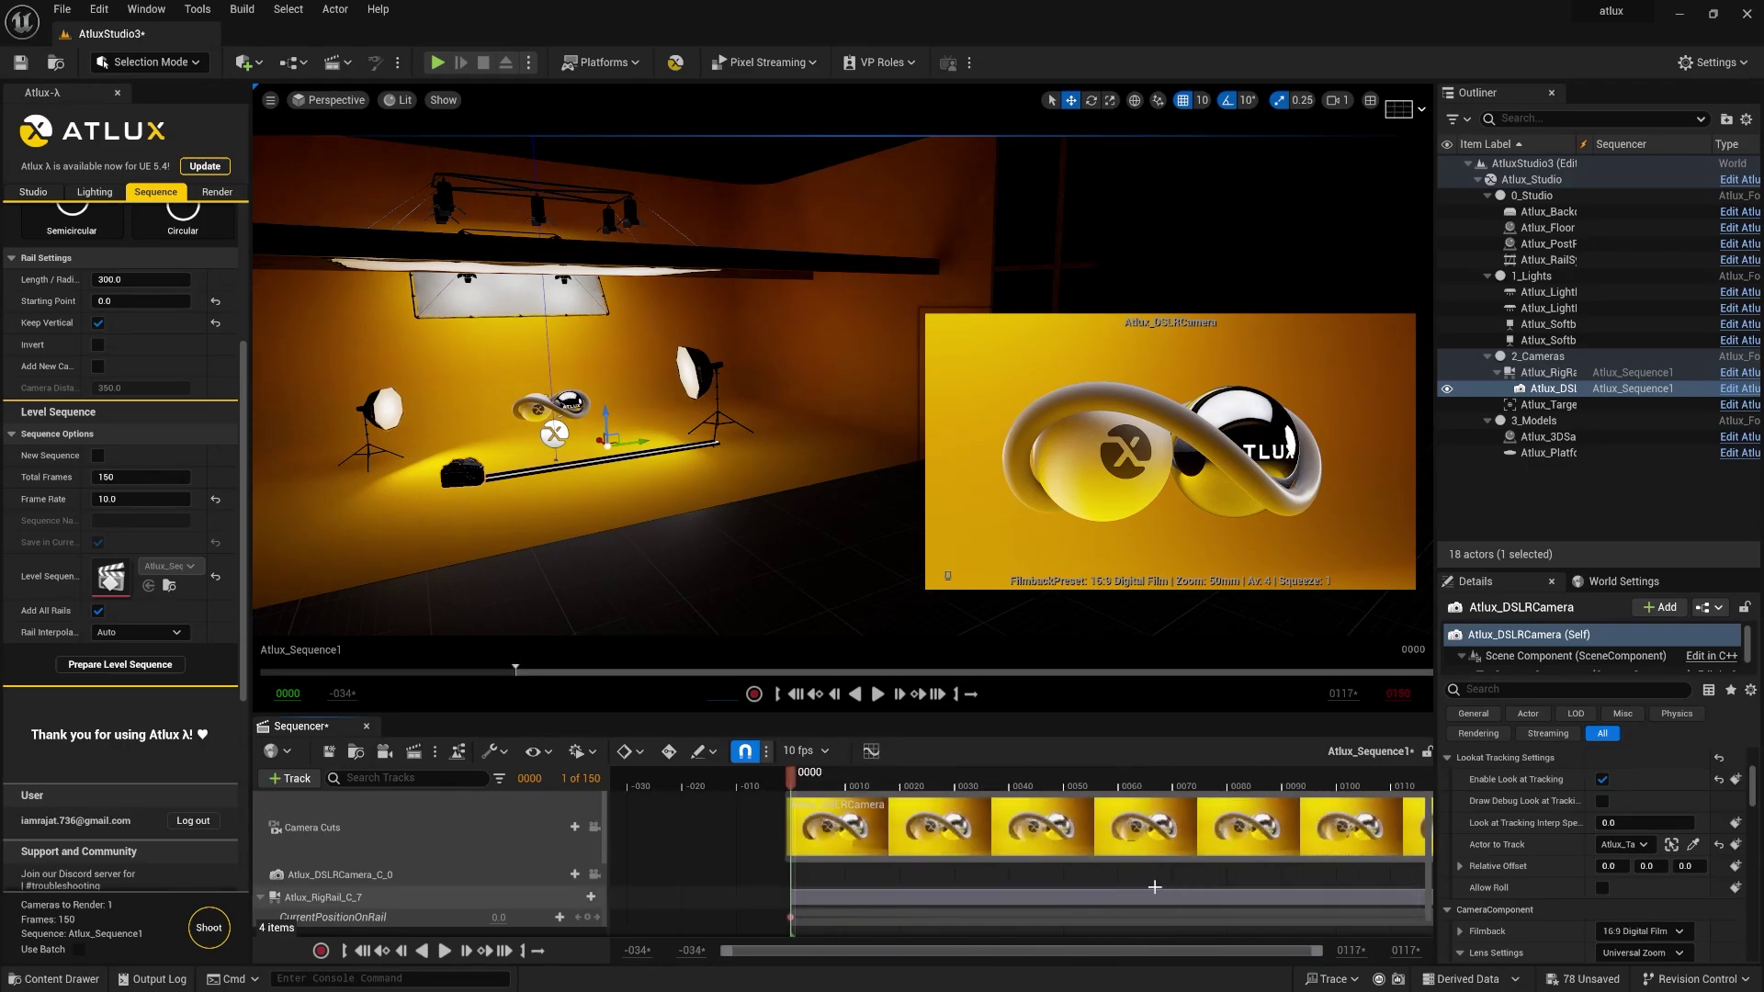
pyautogui.click(444, 951)
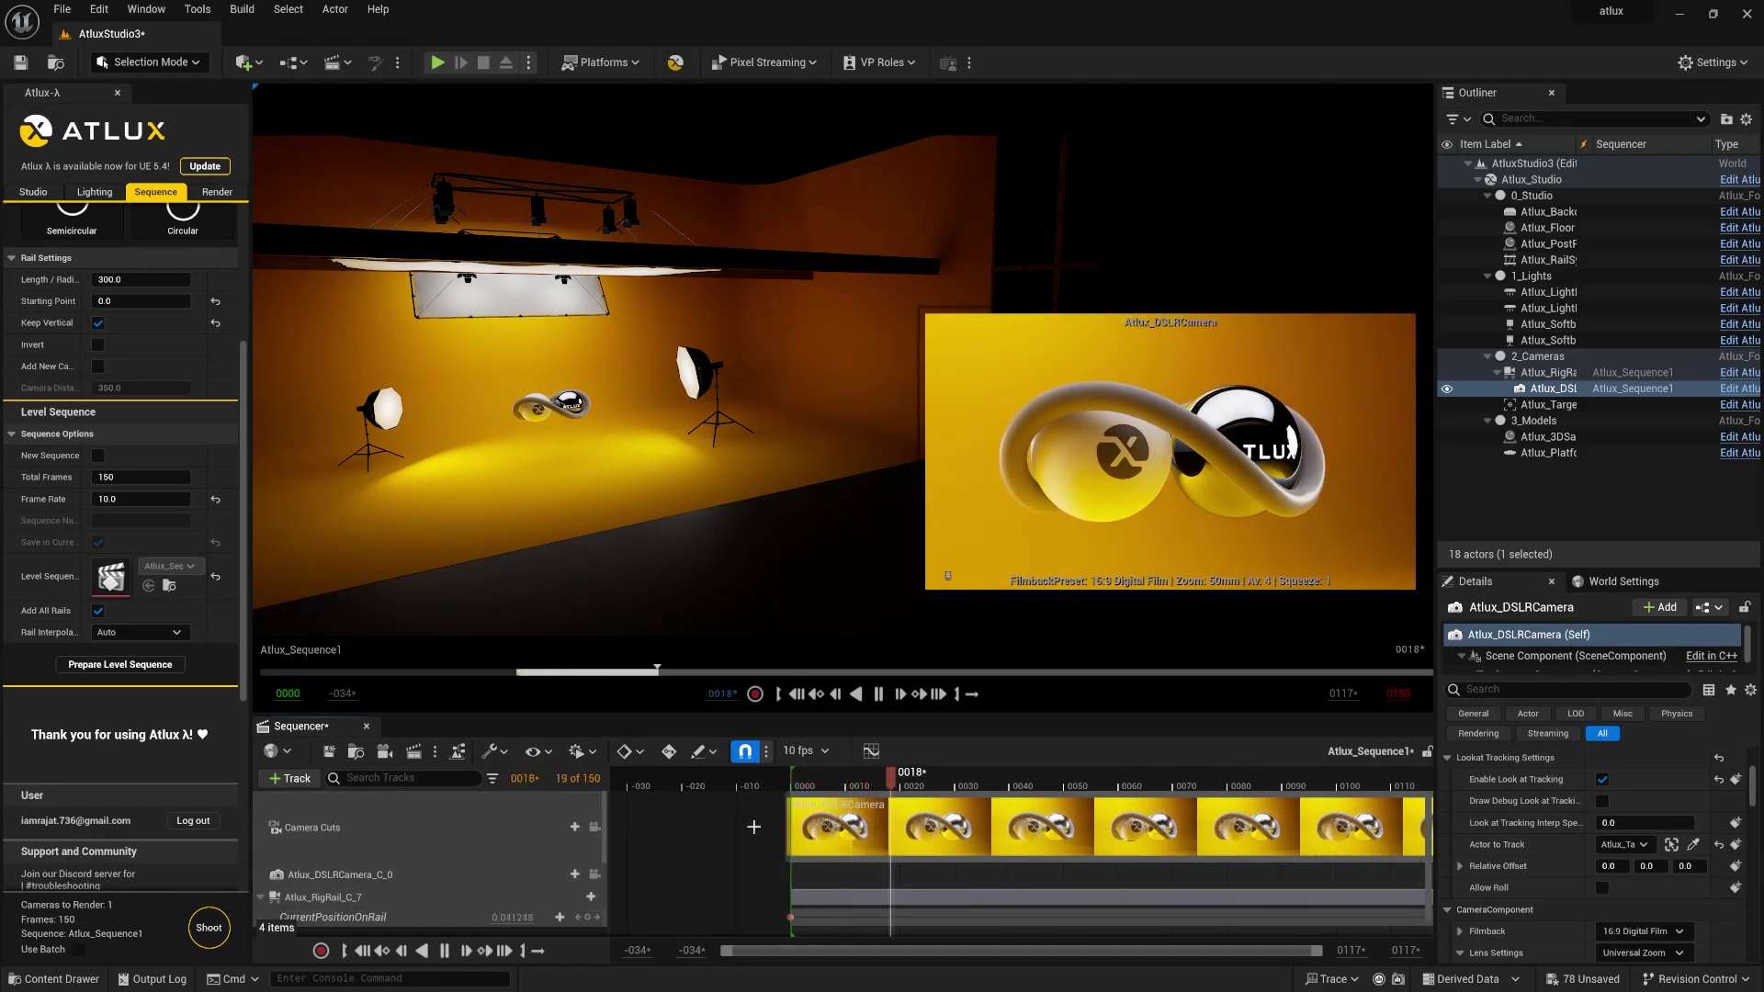
pyautogui.click(1035, 781)
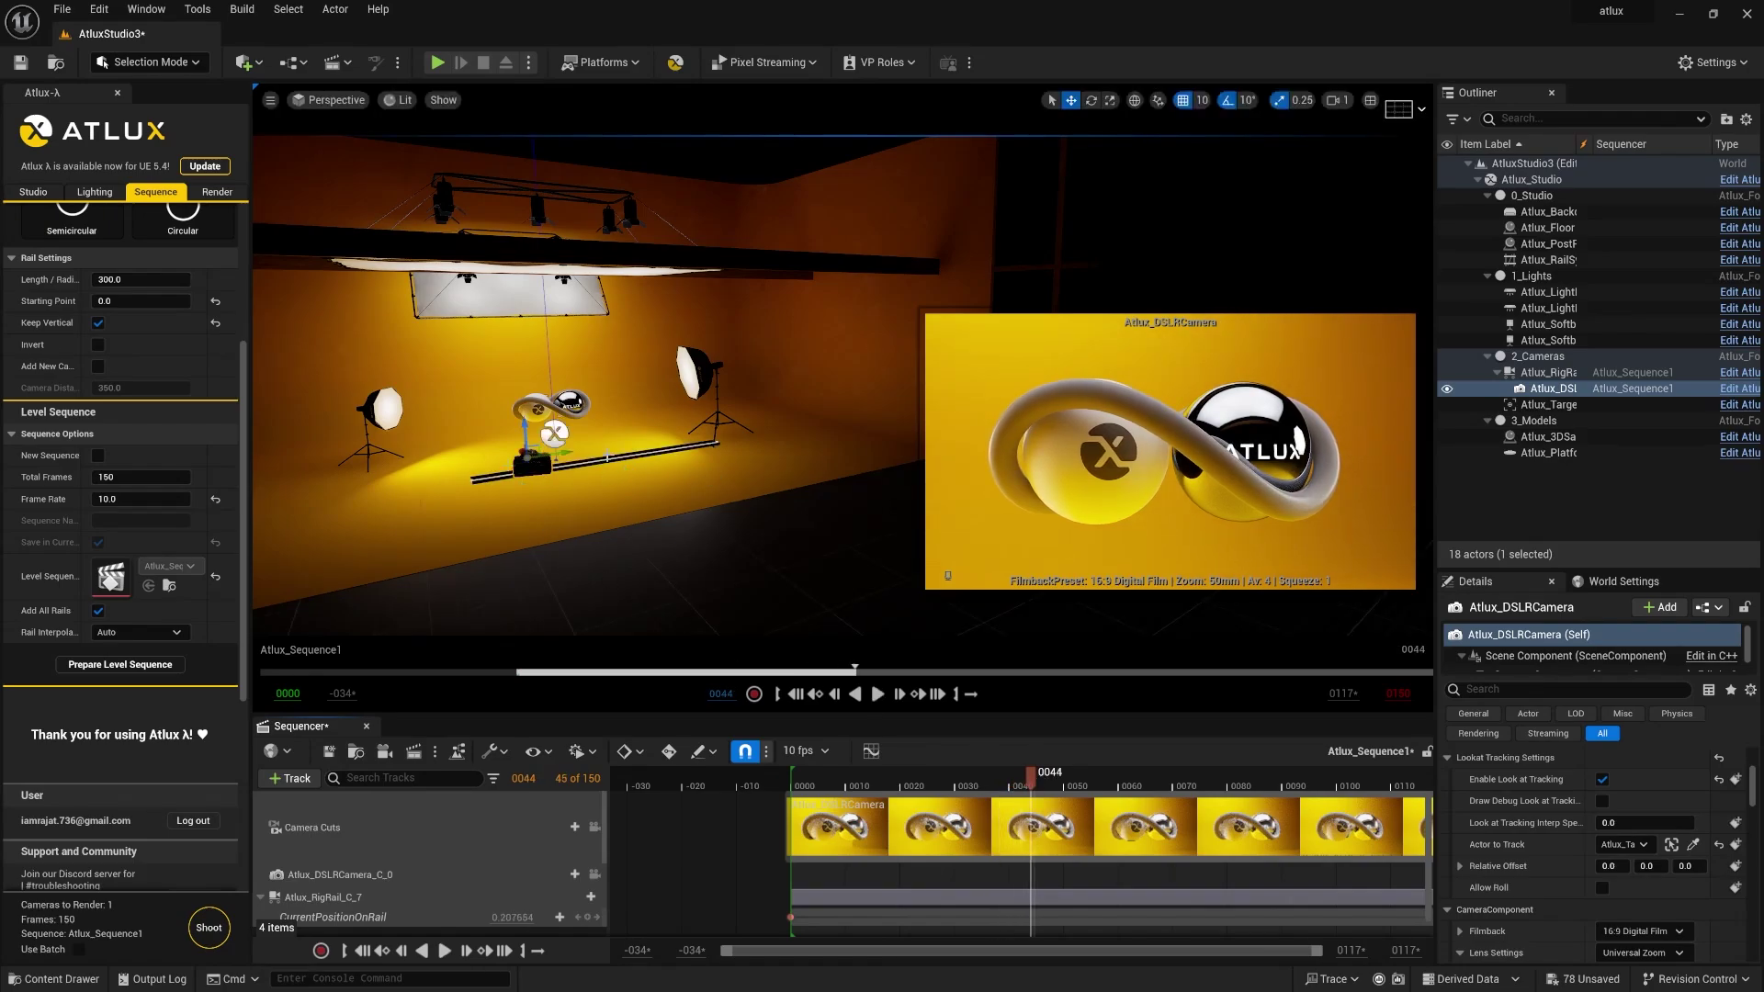
pyautogui.moveTo(1037, 781); pyautogui.dragTo(1153, 777)
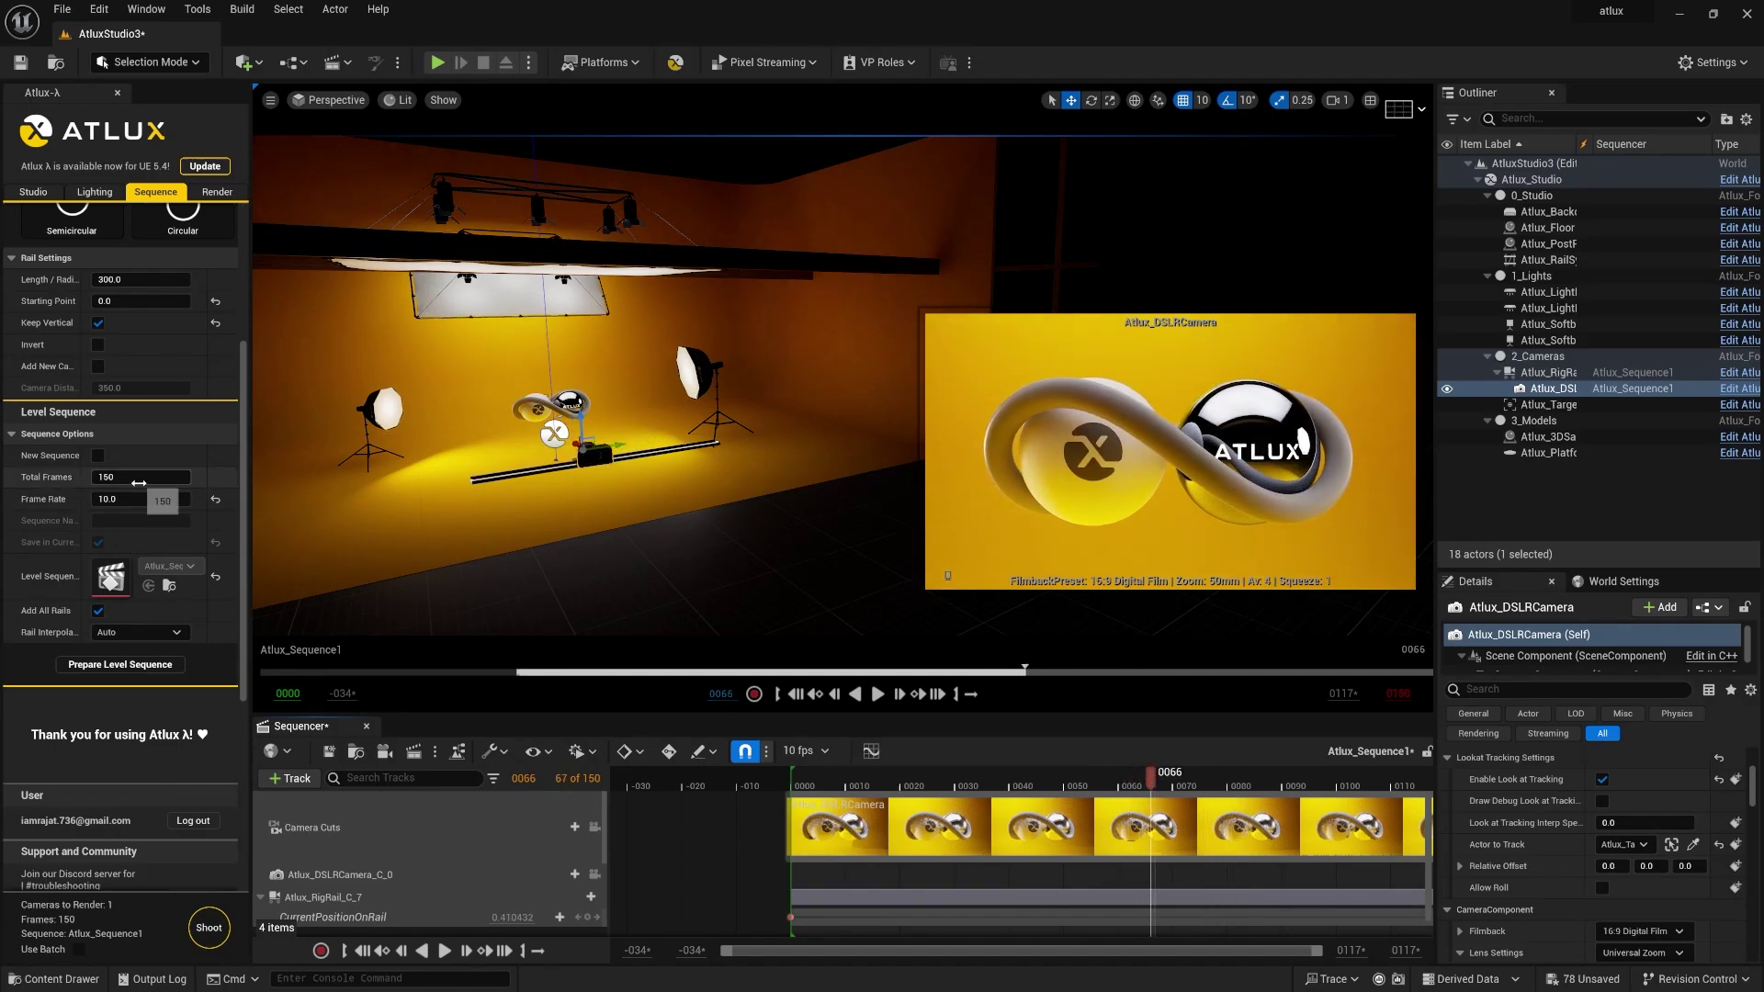
pyautogui.scroll(3, 171, 384)
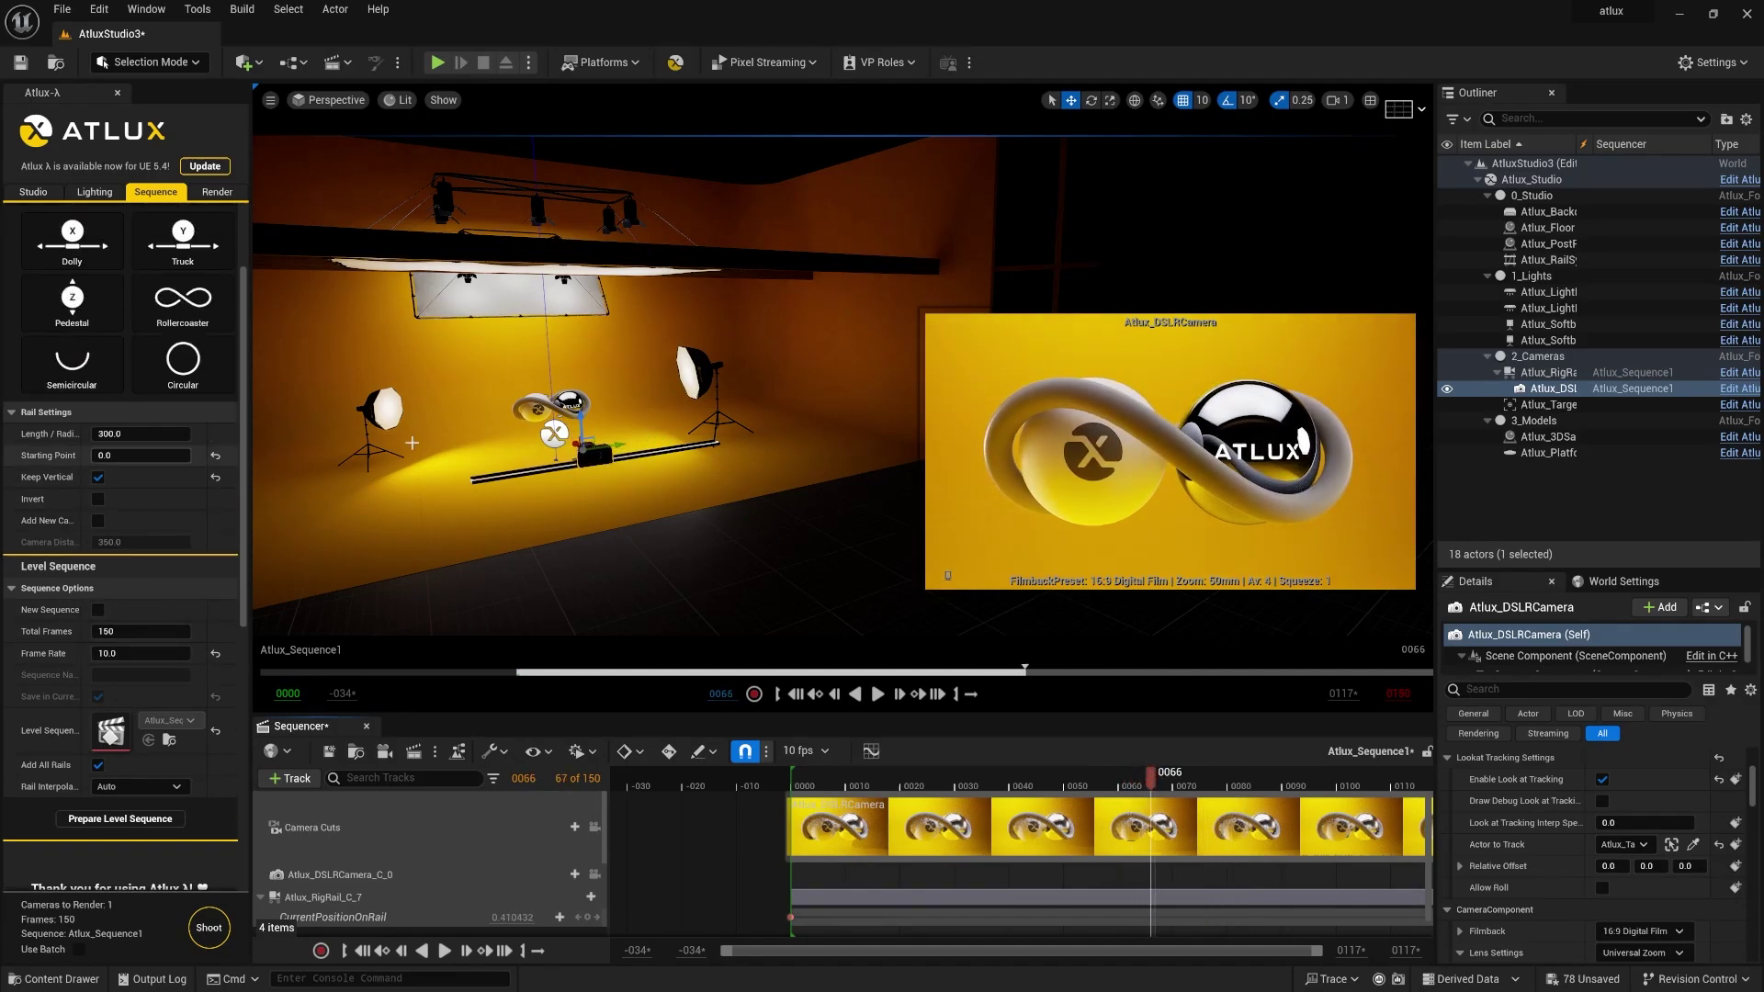
# - Apply the Semicircular rail preset and rotate Atlux_RigRail_C_7 by 20°
pyautogui.click(88, 374)
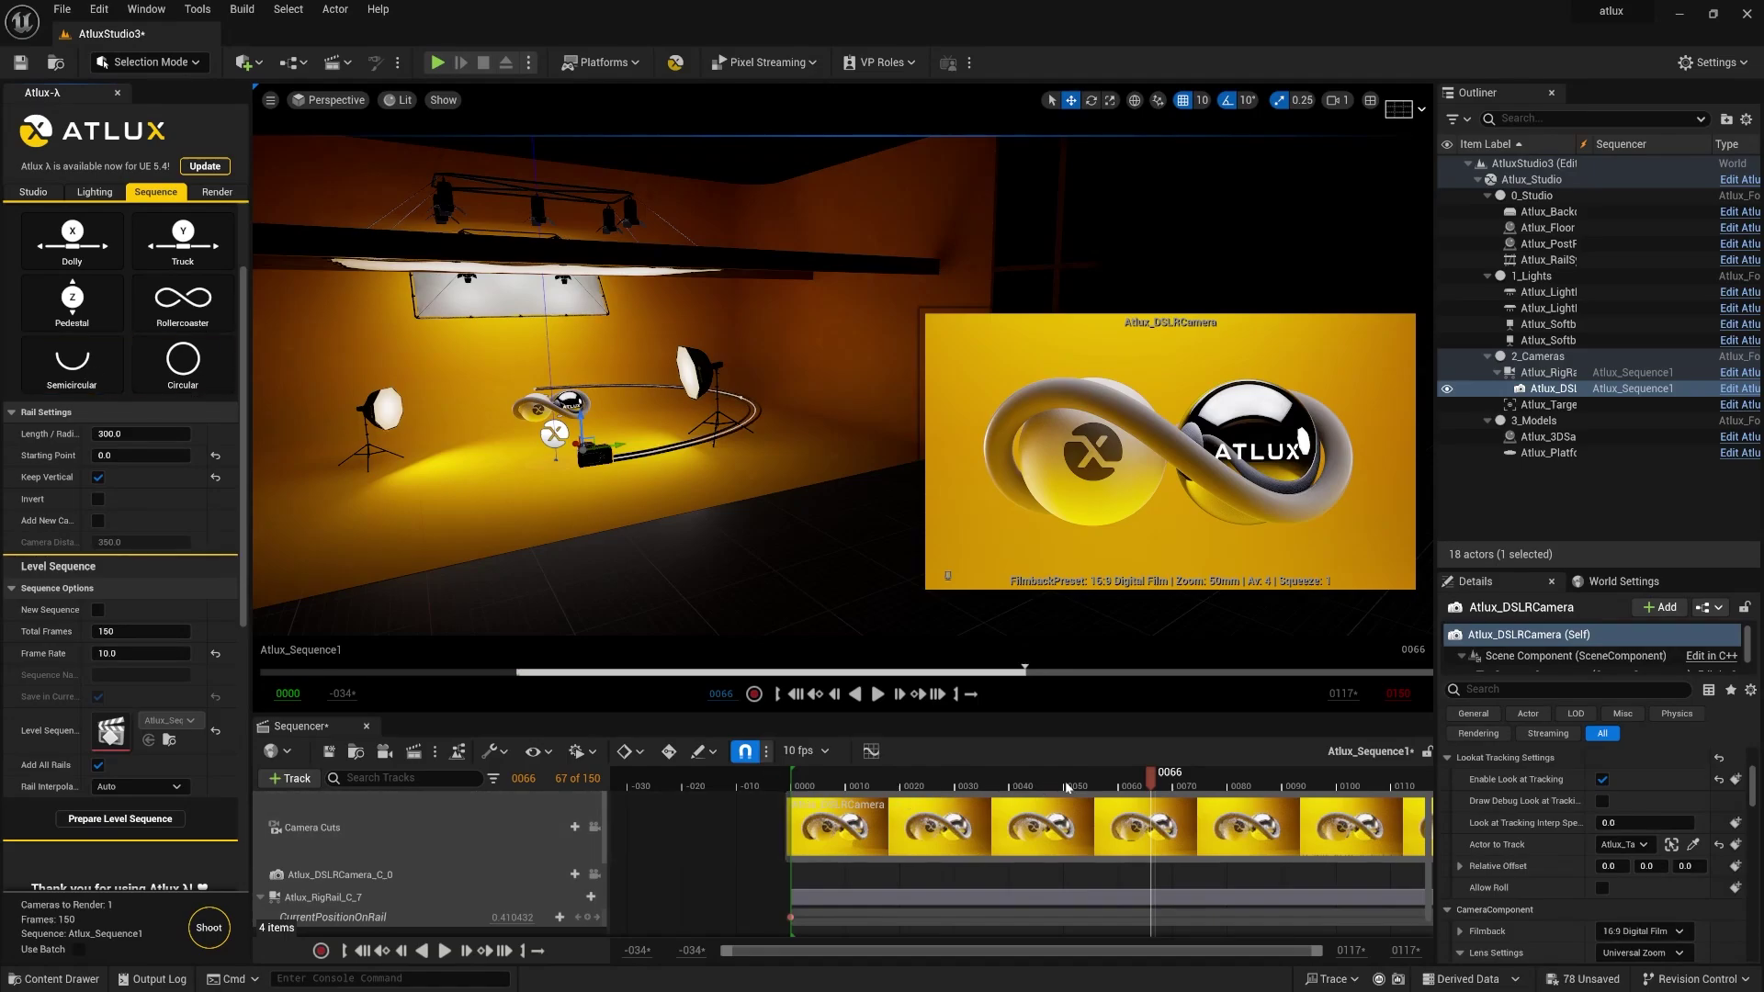
pyautogui.moveTo(1066, 786)
pyautogui.mouseDown()
pyautogui.moveTo(922, 772)
pyautogui.moveTo(1035, 770)
pyautogui.mouseUp()
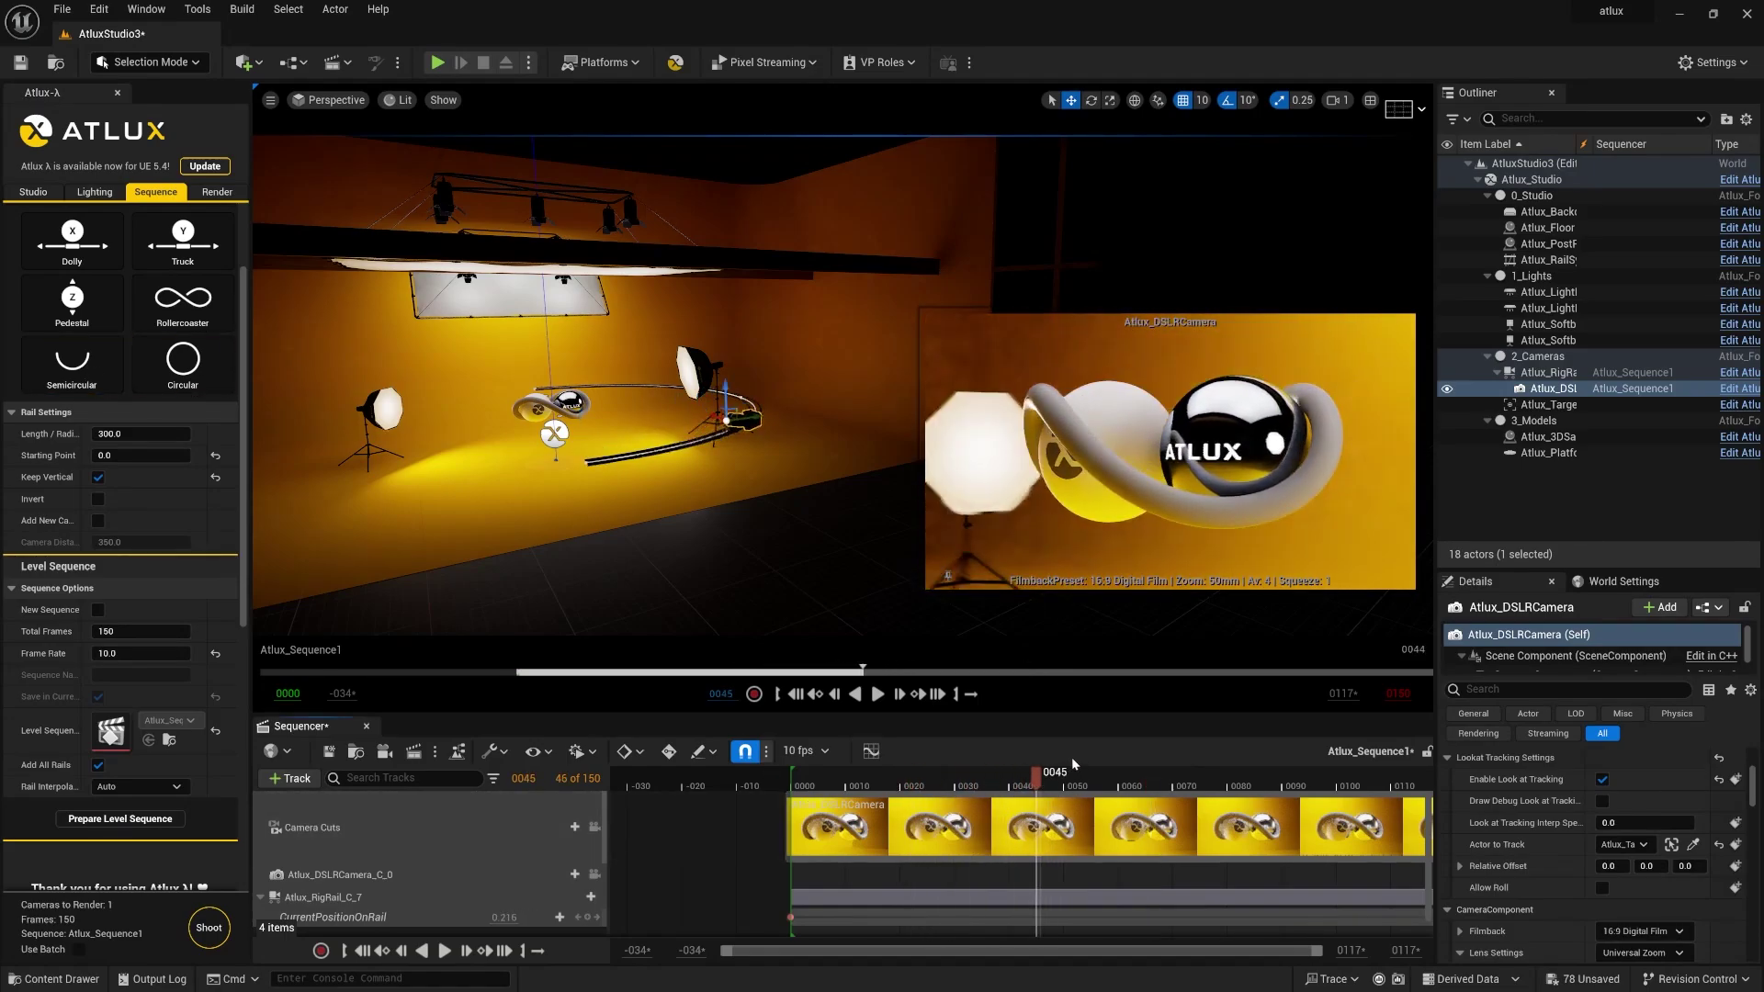
pyautogui.click(322, 897)
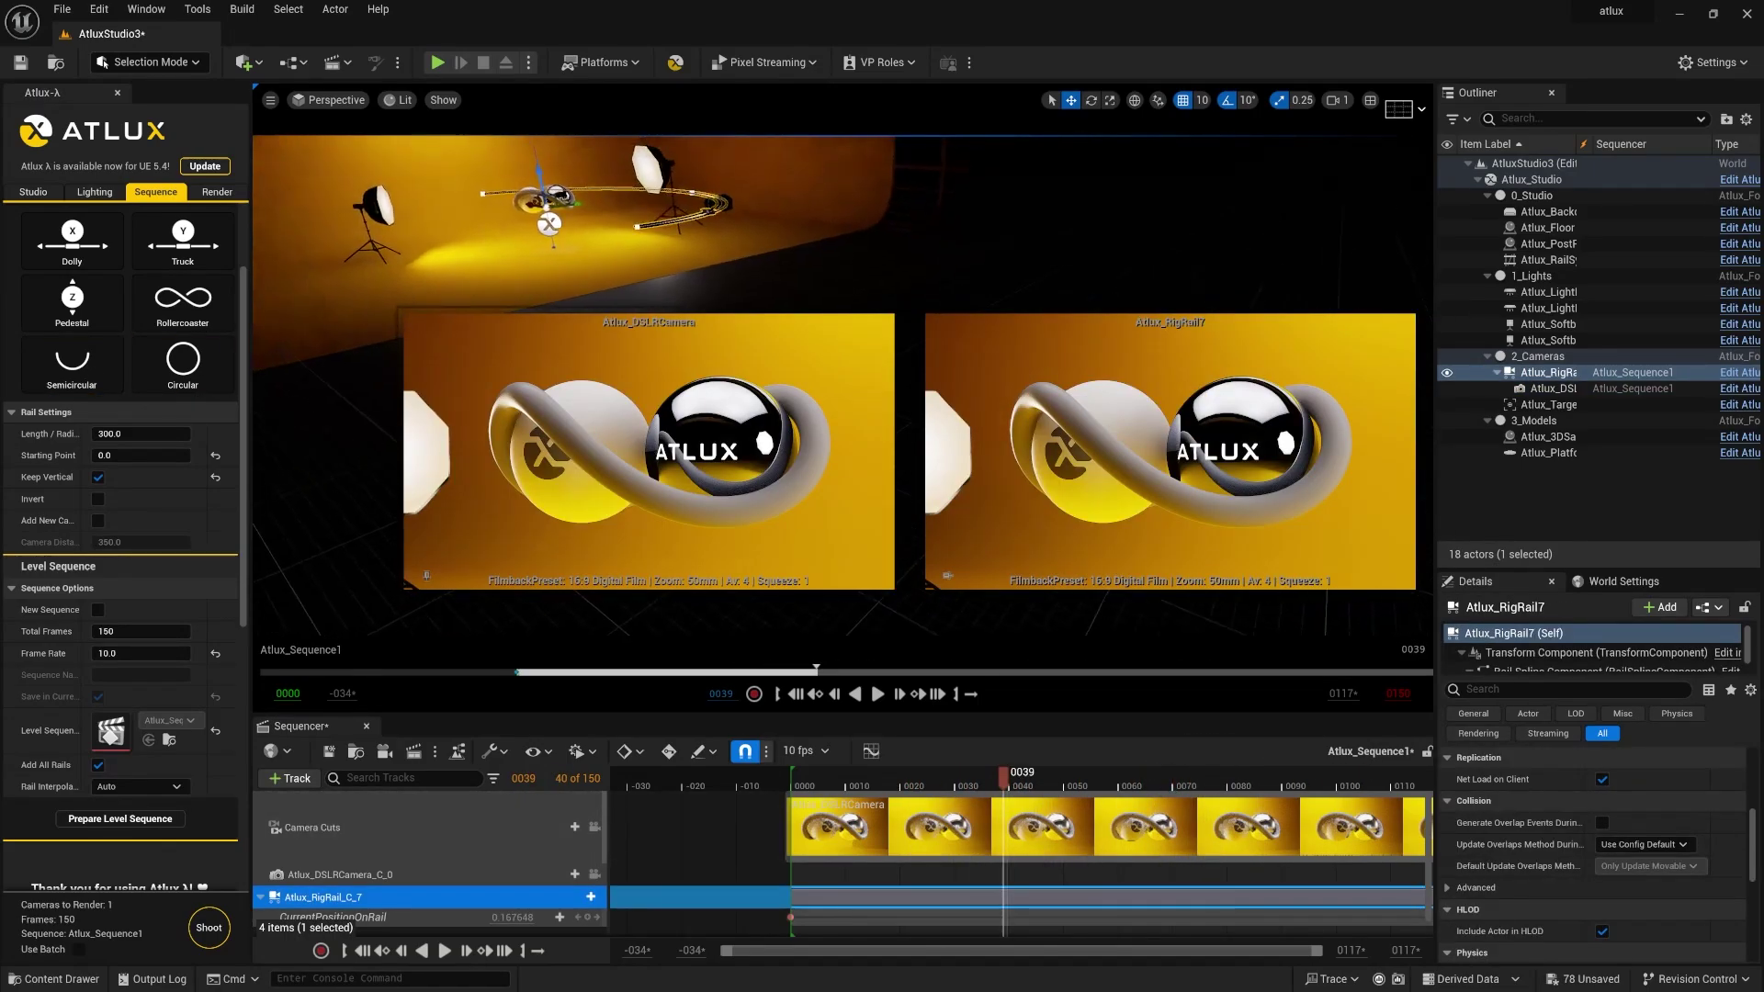
pyautogui.press('r')
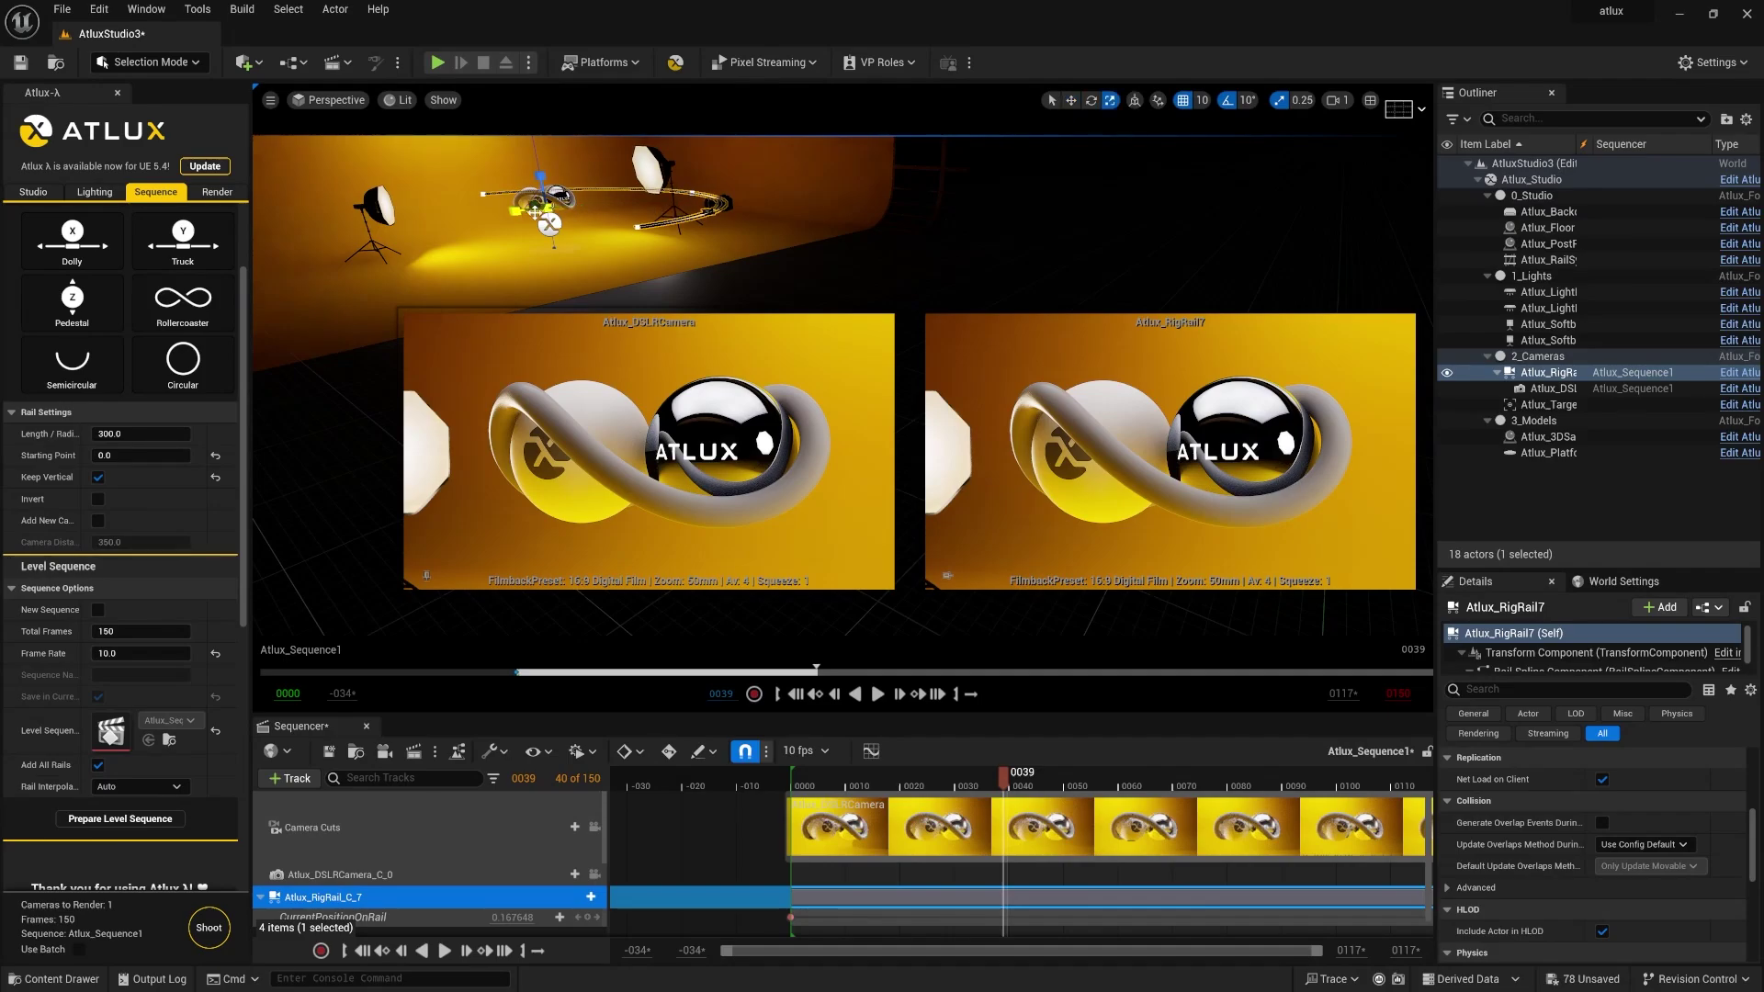
pyautogui.press('e')
pyautogui.moveTo(529, 204); pyautogui.dragTo(585, 210)
# - Select the DSLR camera, switch the rail to the Rollercoaster preset, and preview the move
pyautogui.click(809, 467)
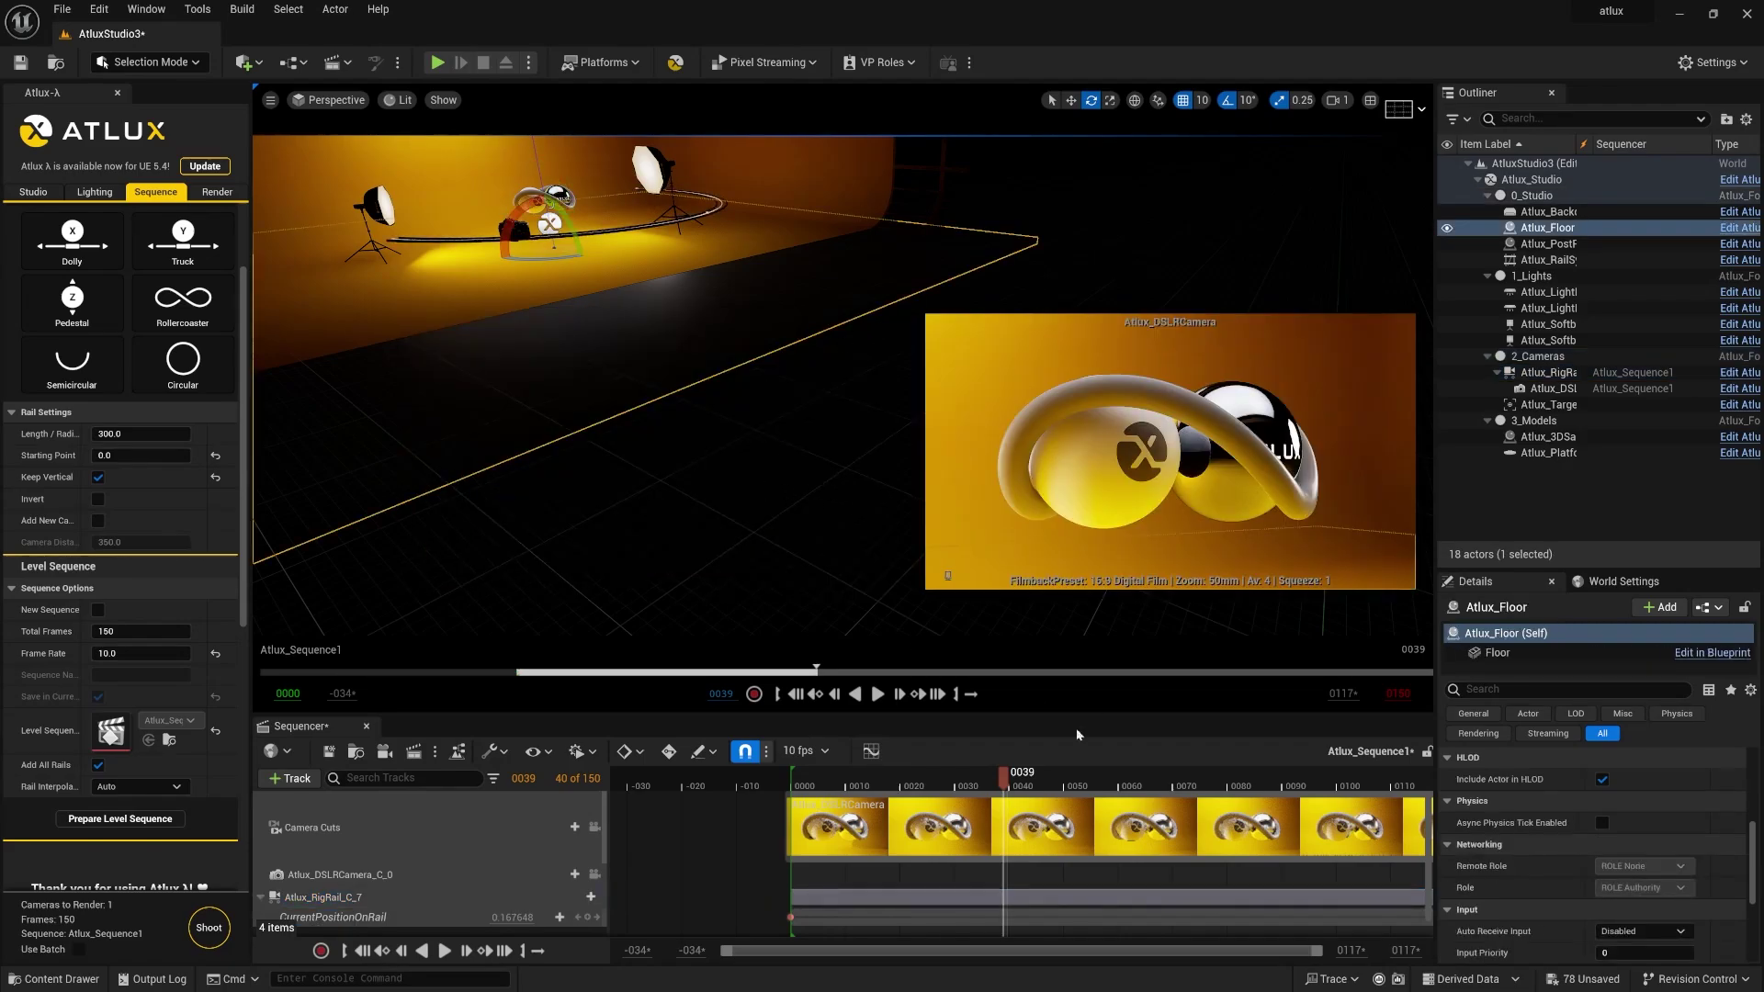
pyautogui.moveTo(1031, 778); pyautogui.dragTo(1124, 712)
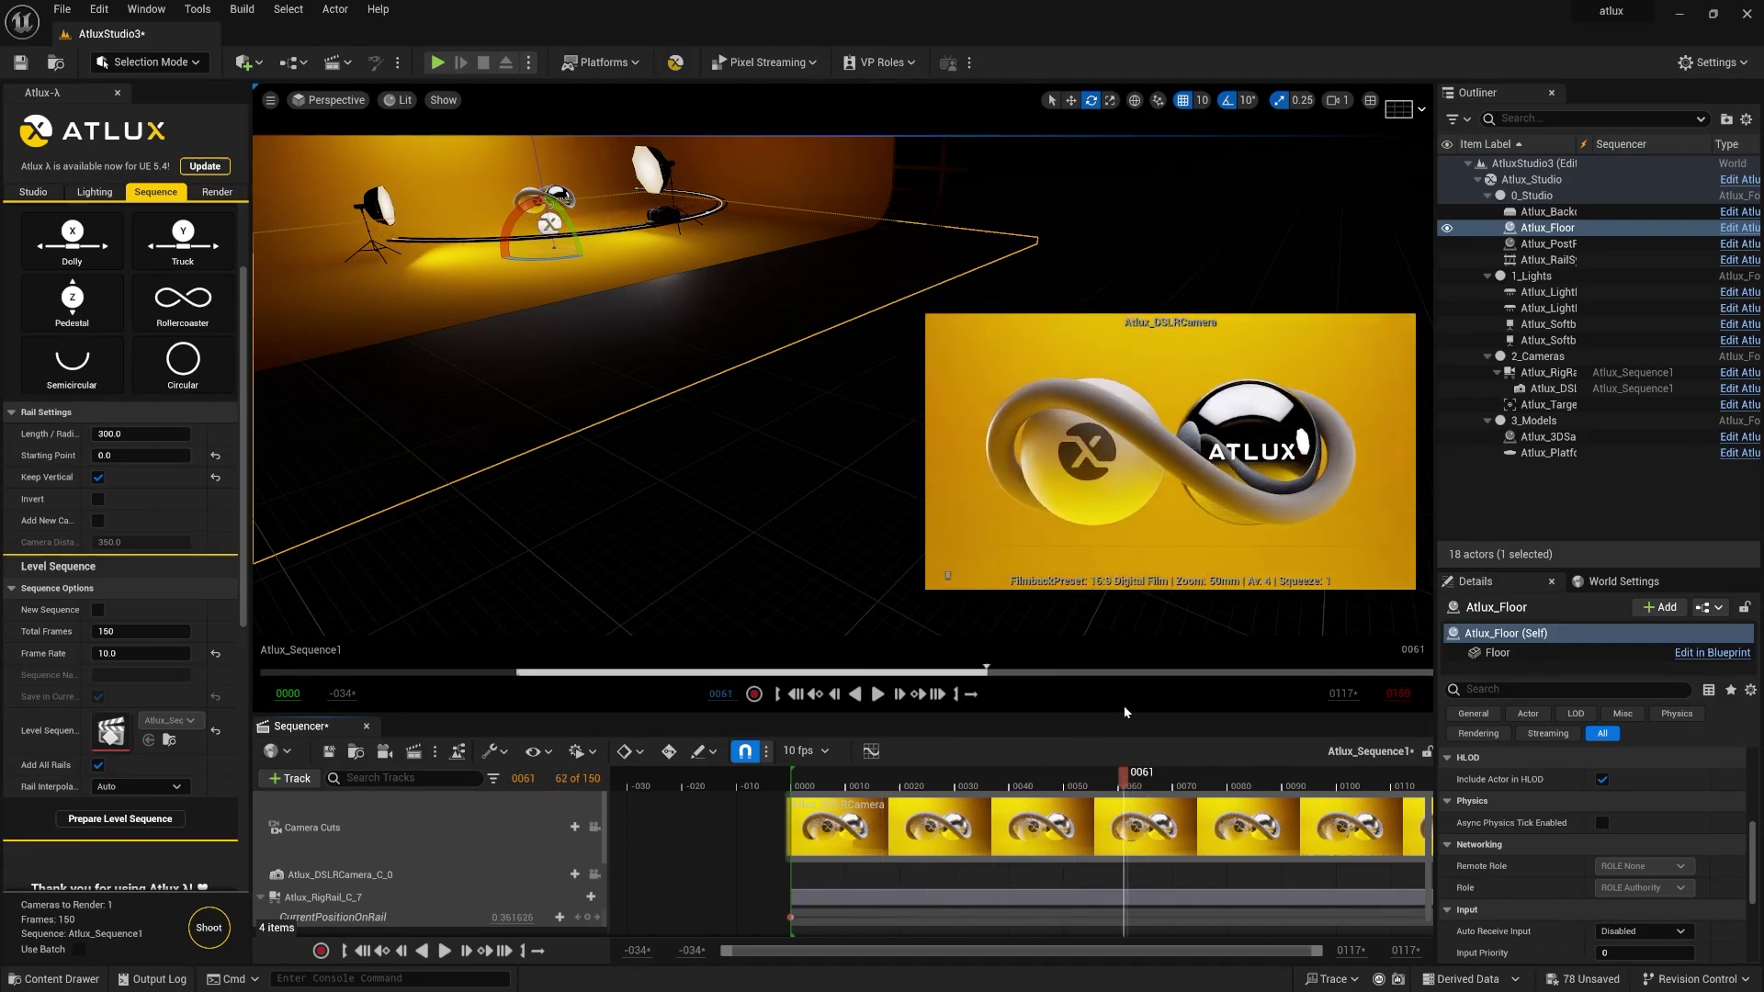
pyautogui.click(672, 216)
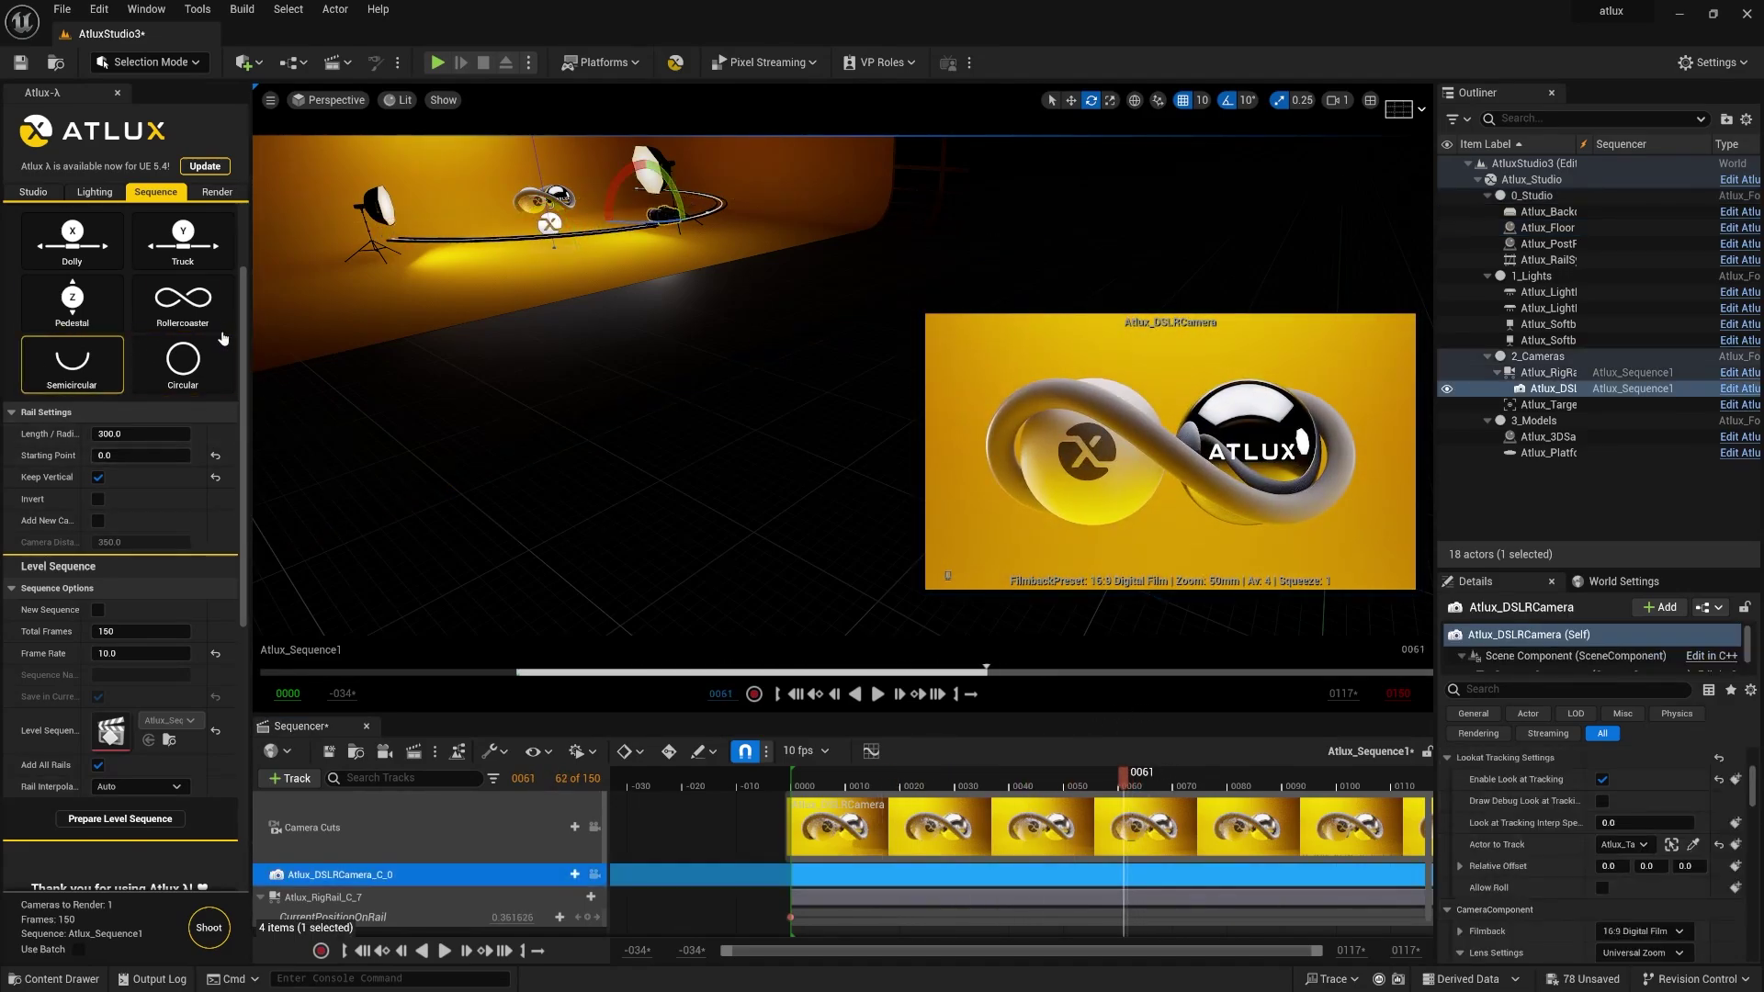
pyautogui.click(196, 319)
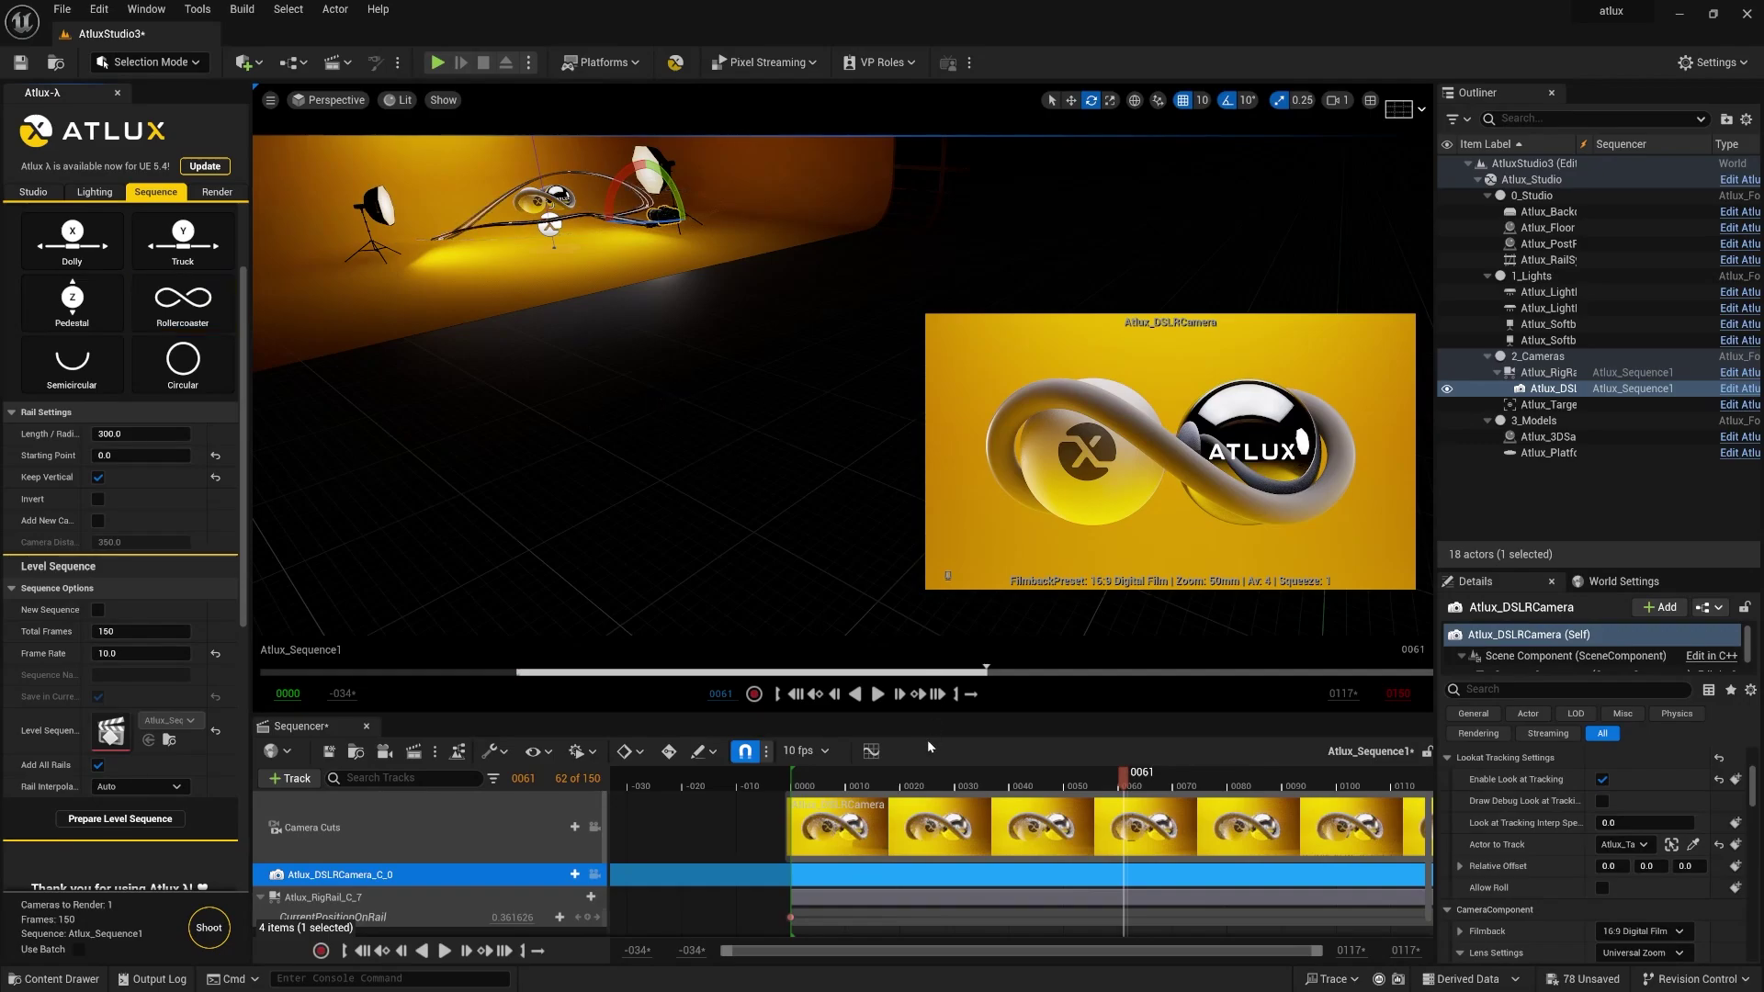
pyautogui.moveTo(856, 771); pyautogui.dragTo(1151, 808)
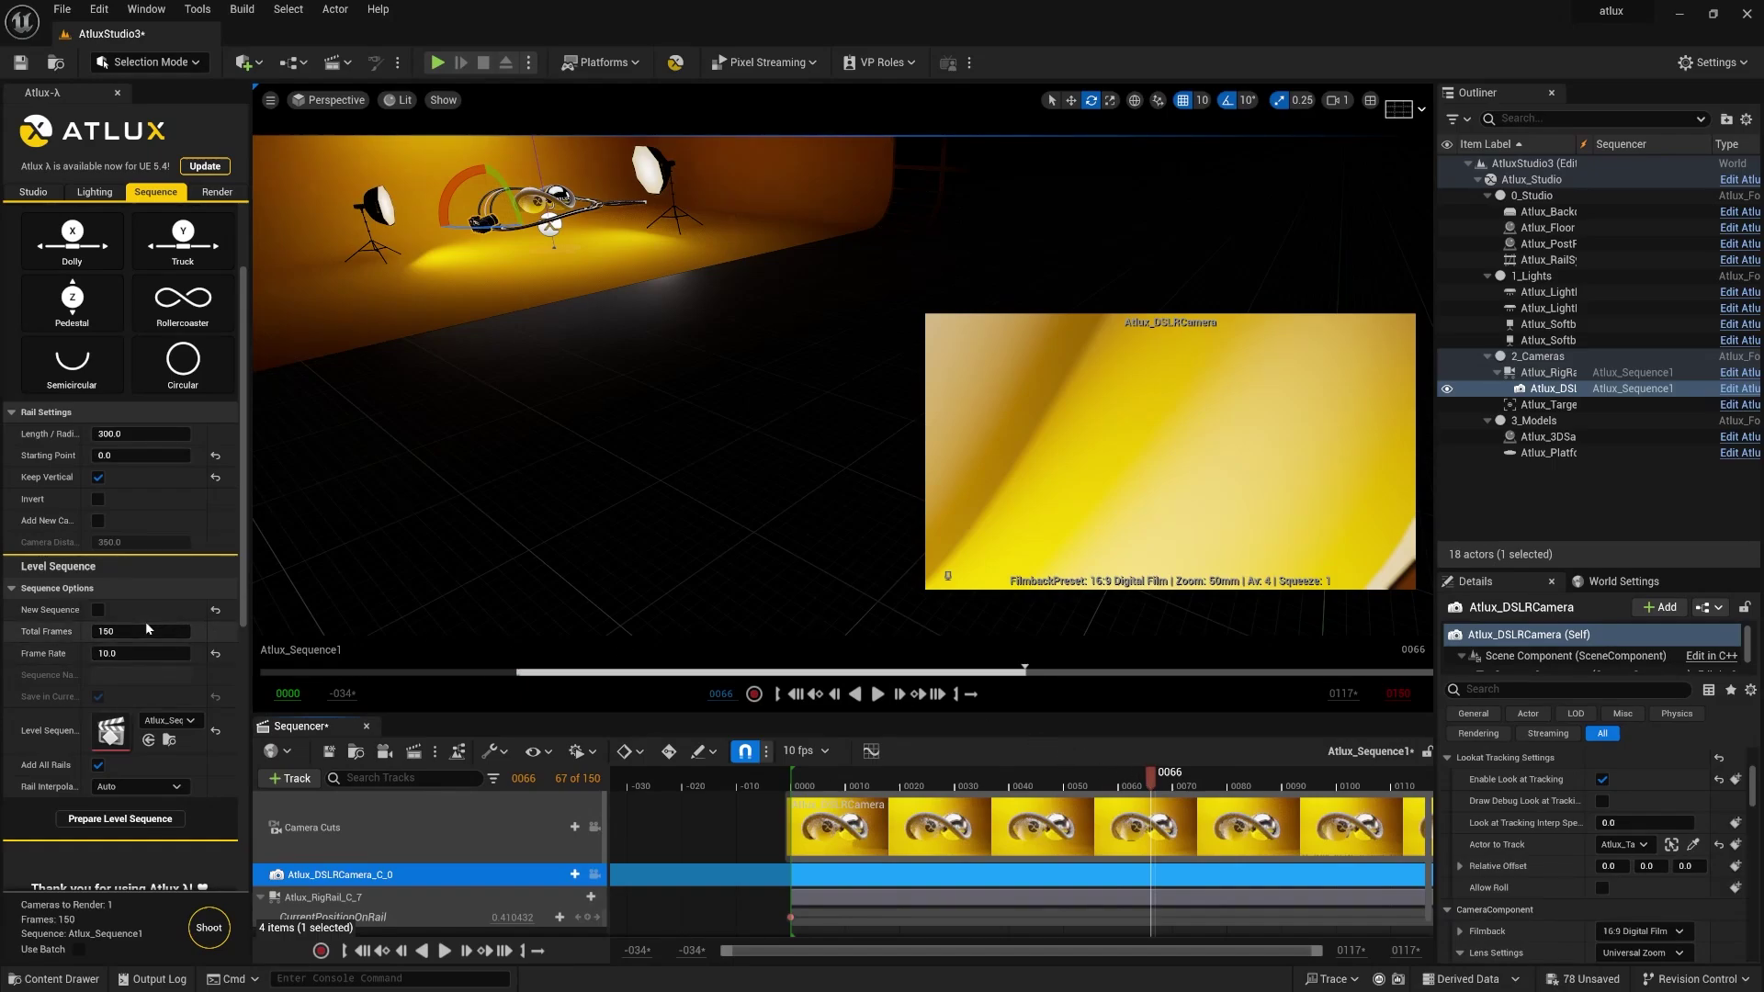
# - Rebuild the level sequence at 60 fps and play it to frame 36
pyautogui.click(840, 782)
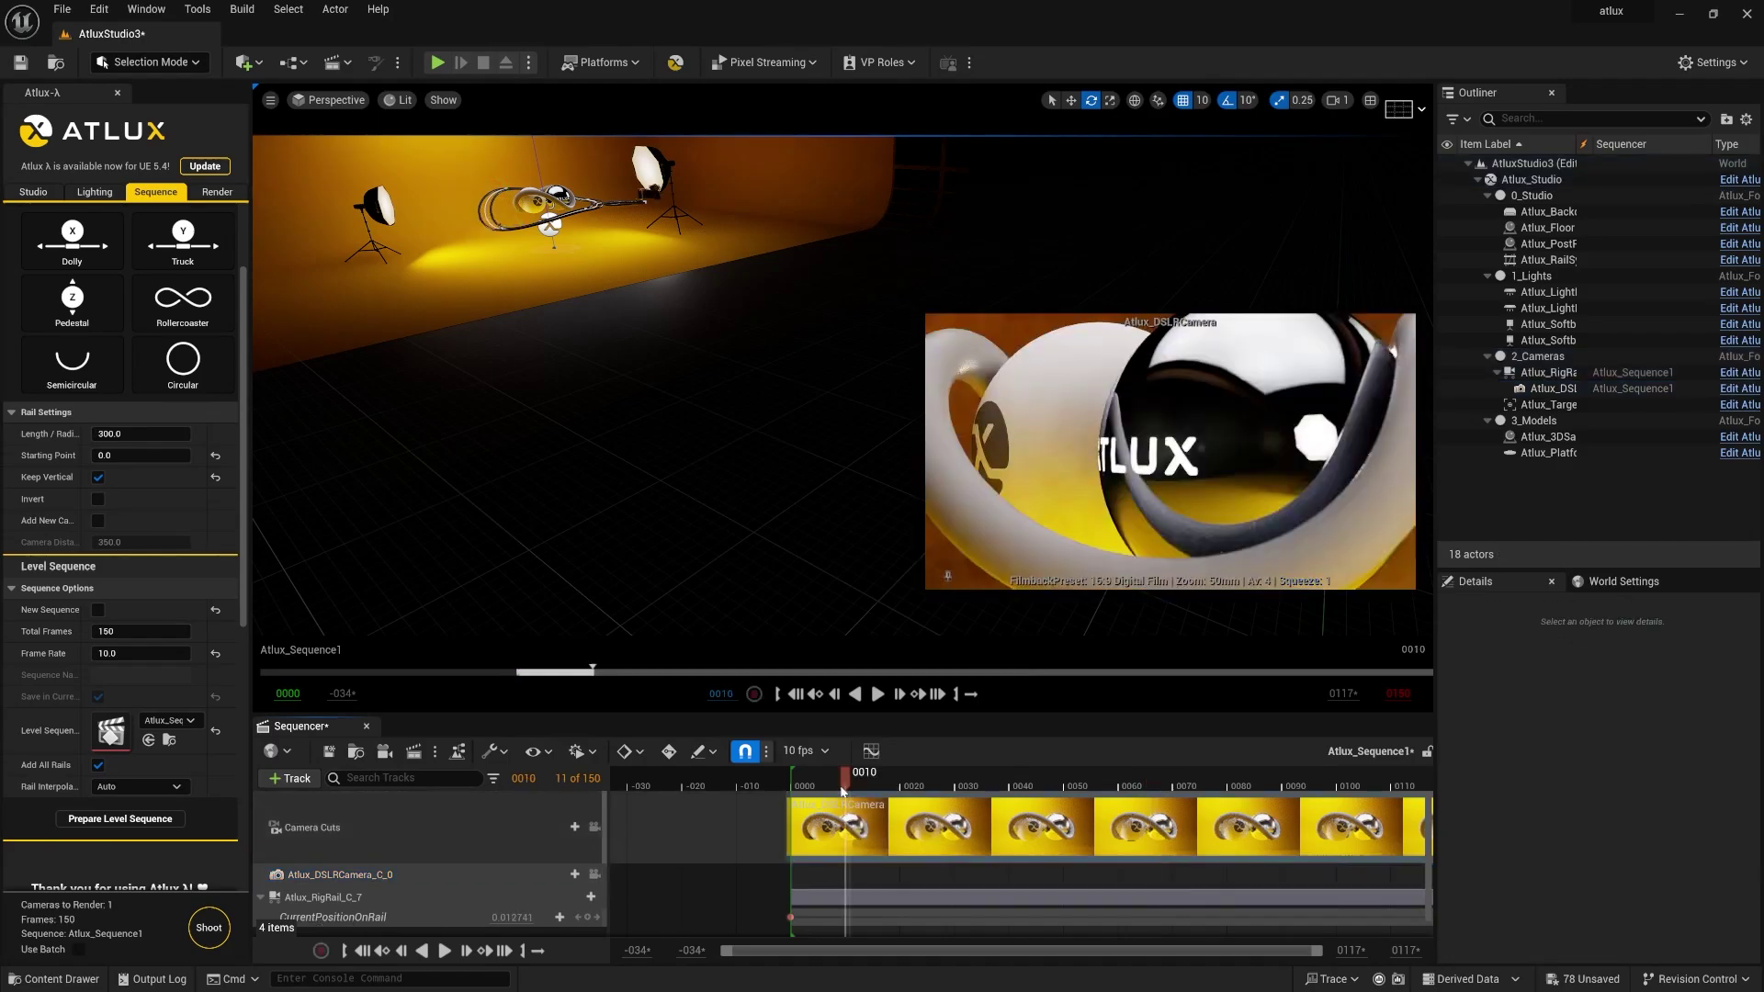
pyautogui.click(117, 656)
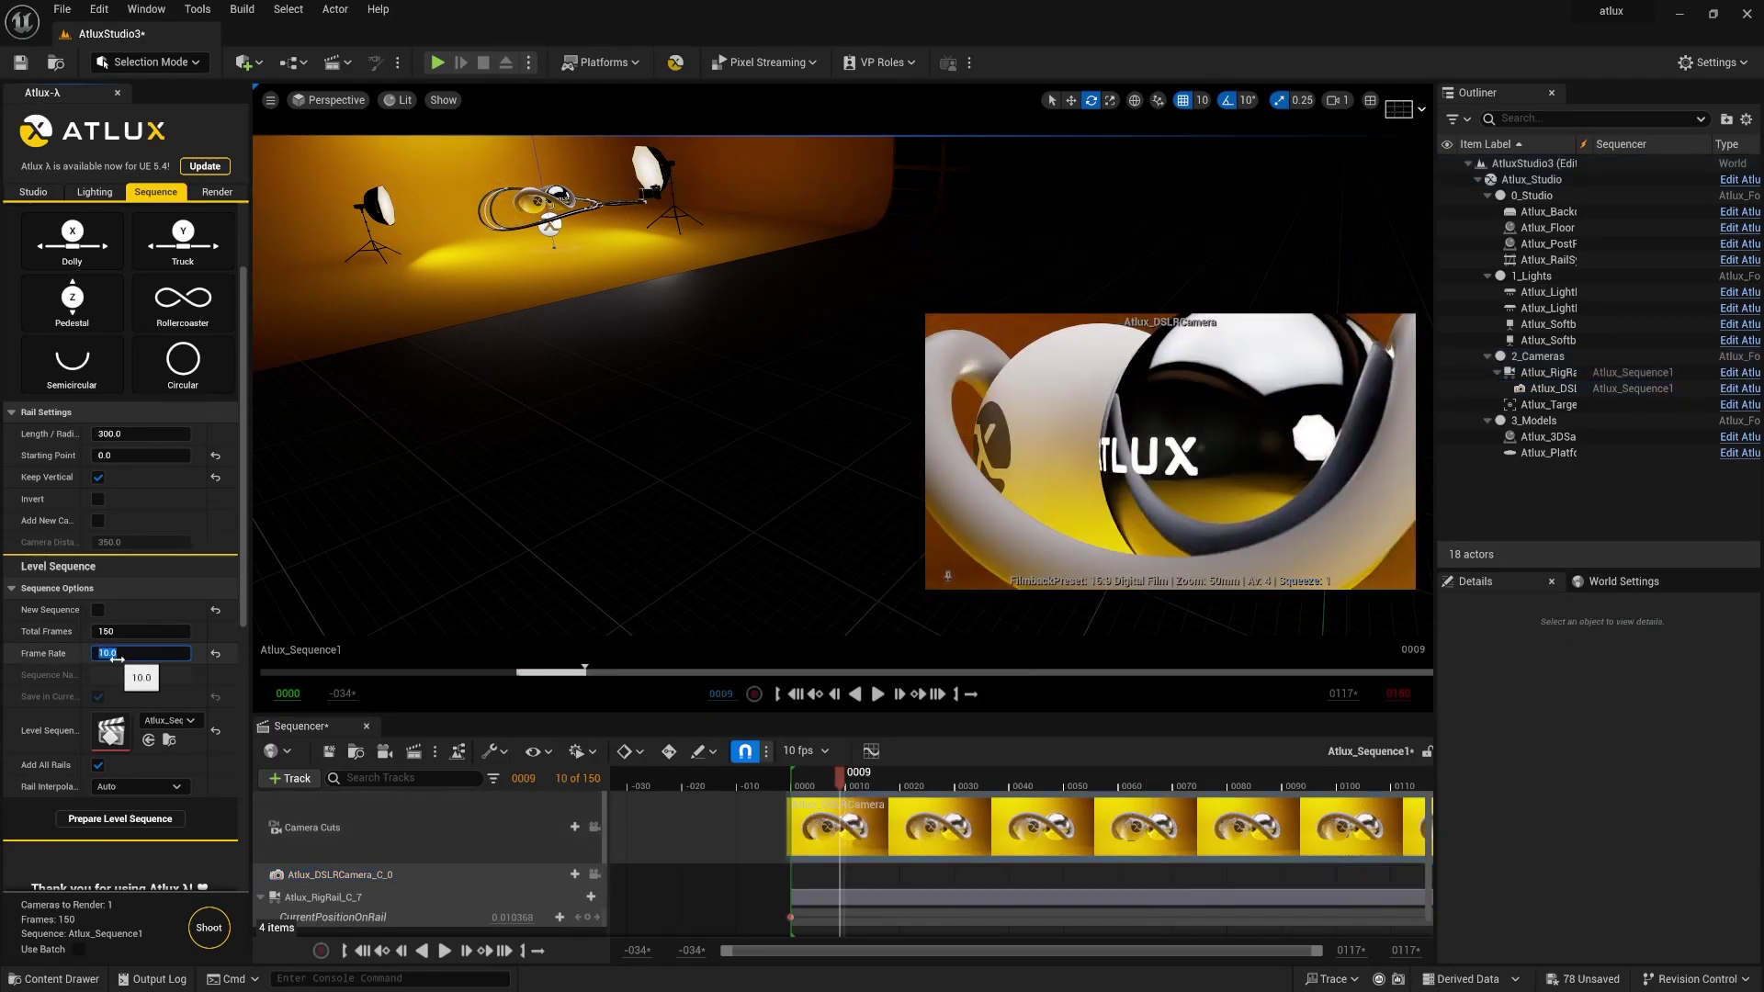
pyautogui.click(103, 821)
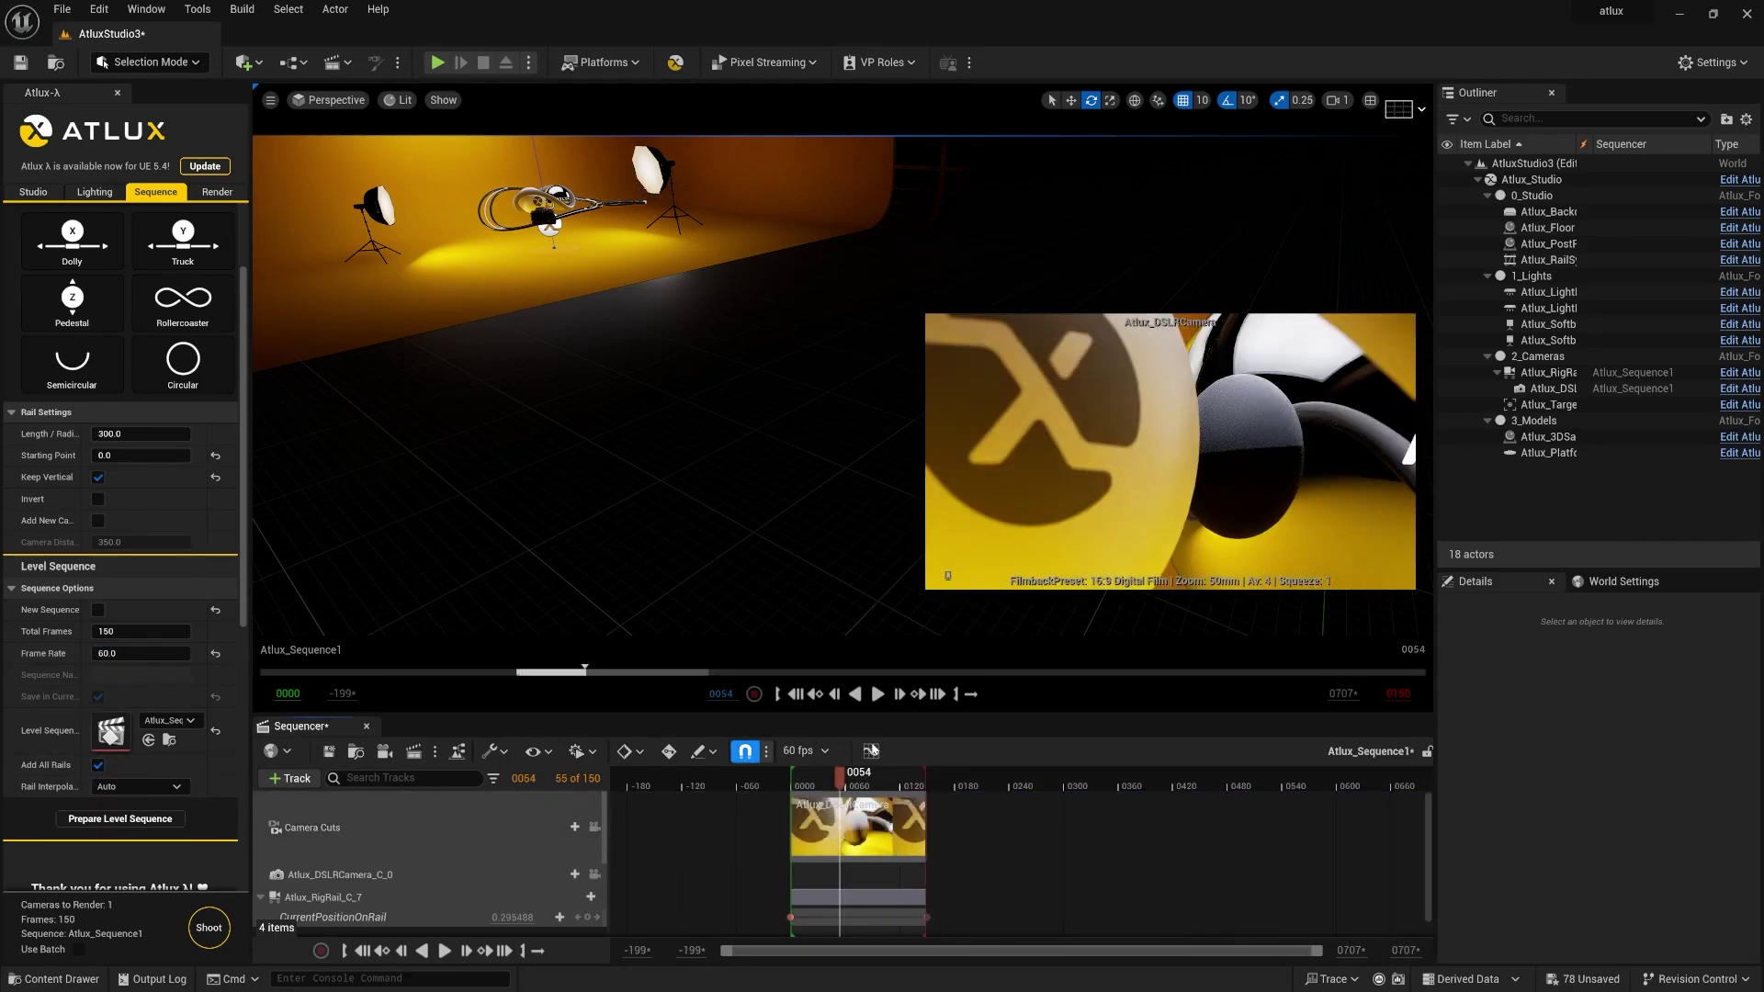
pyautogui.press('space')
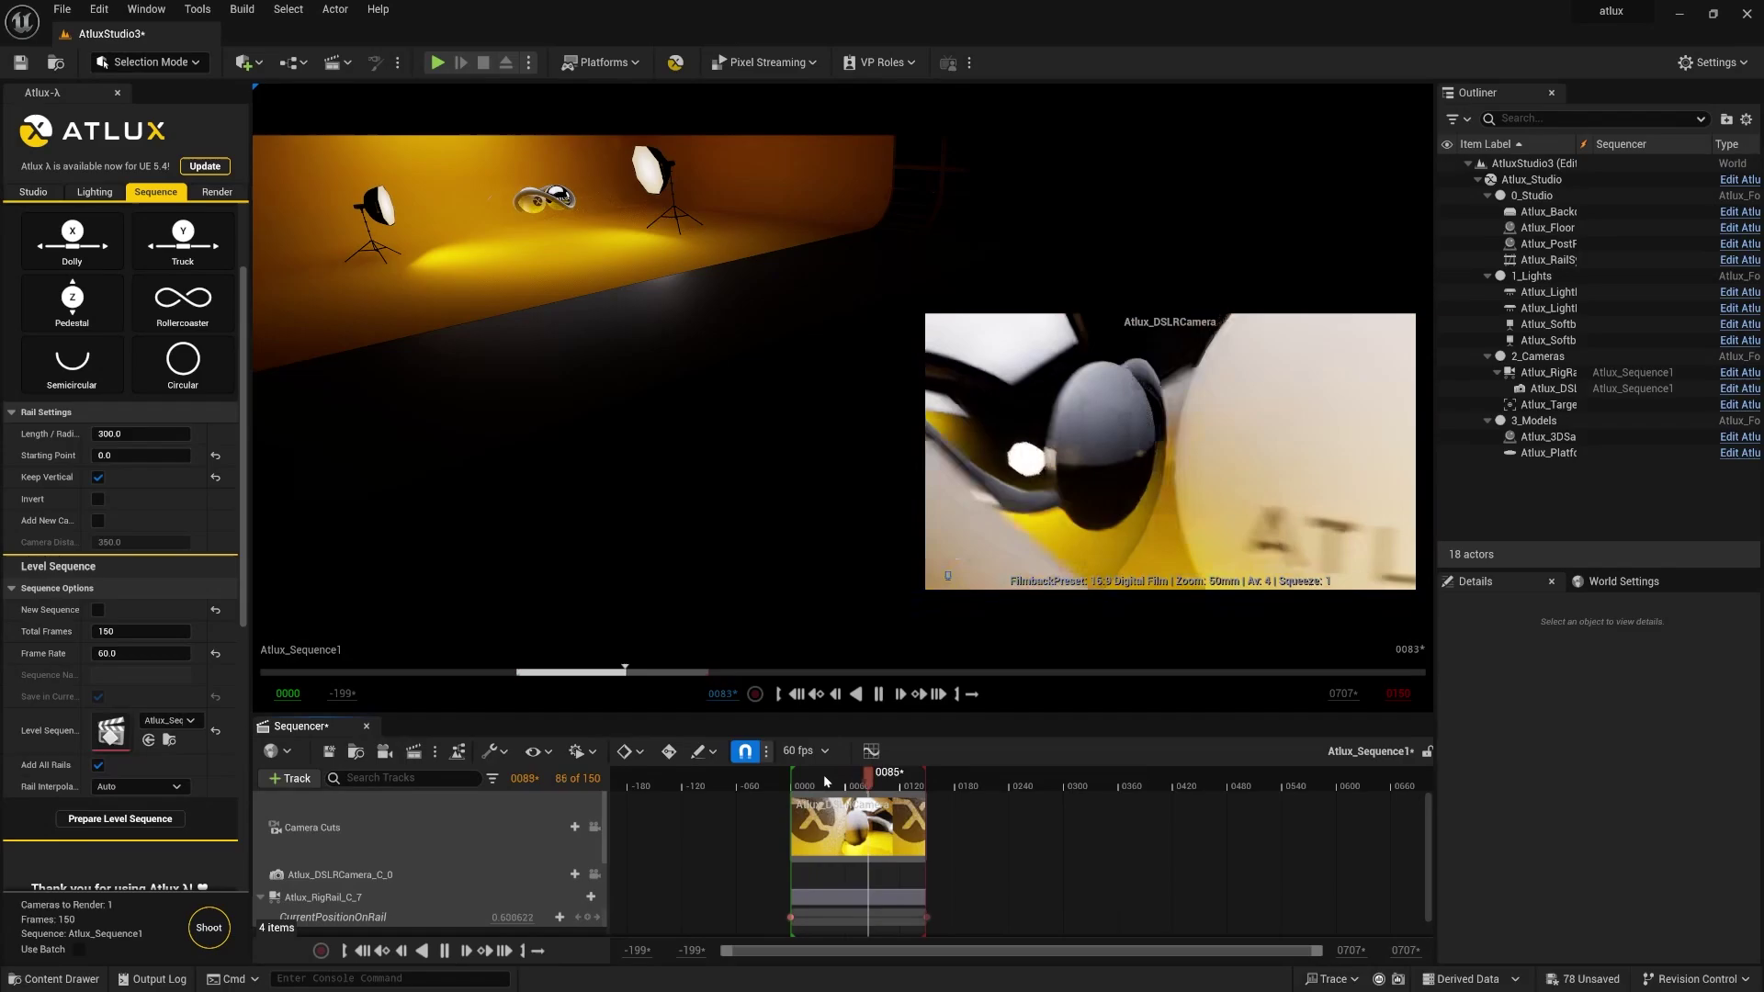
pyautogui.click(823, 775)
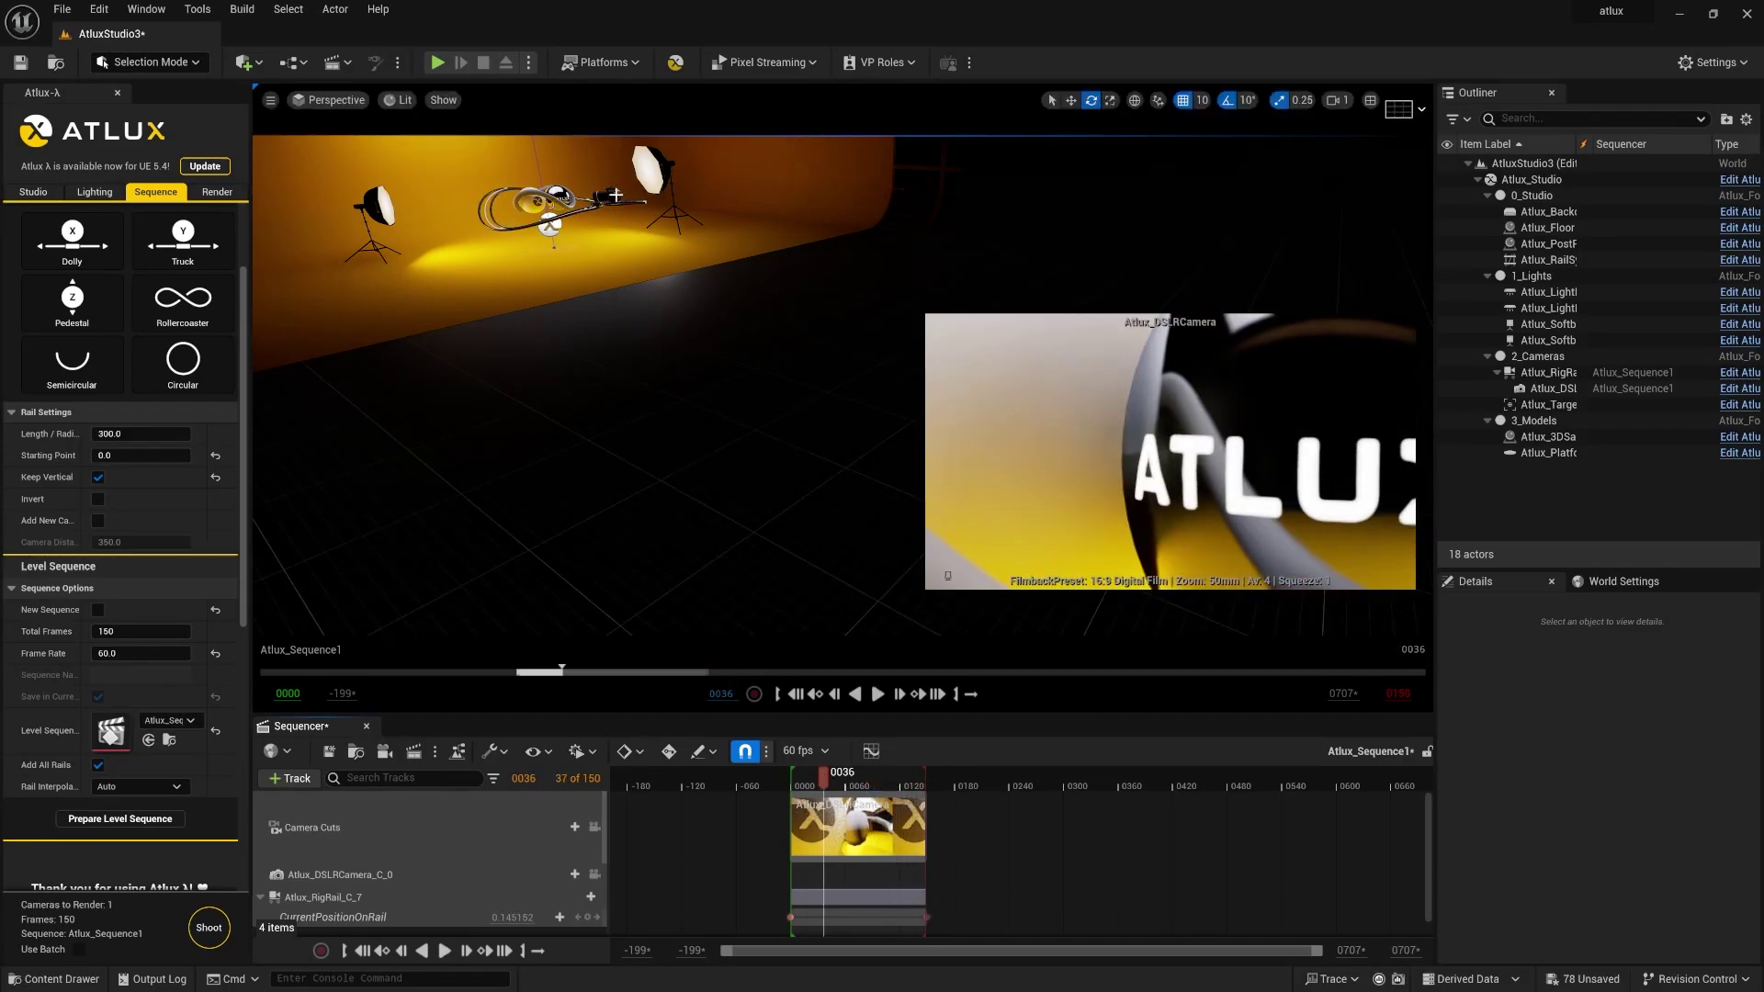
# - Move the DSLR camera right to frame the Atlux infinity logo, then play the sequence
pyautogui.click(331, 875)
pyautogui.press('f')
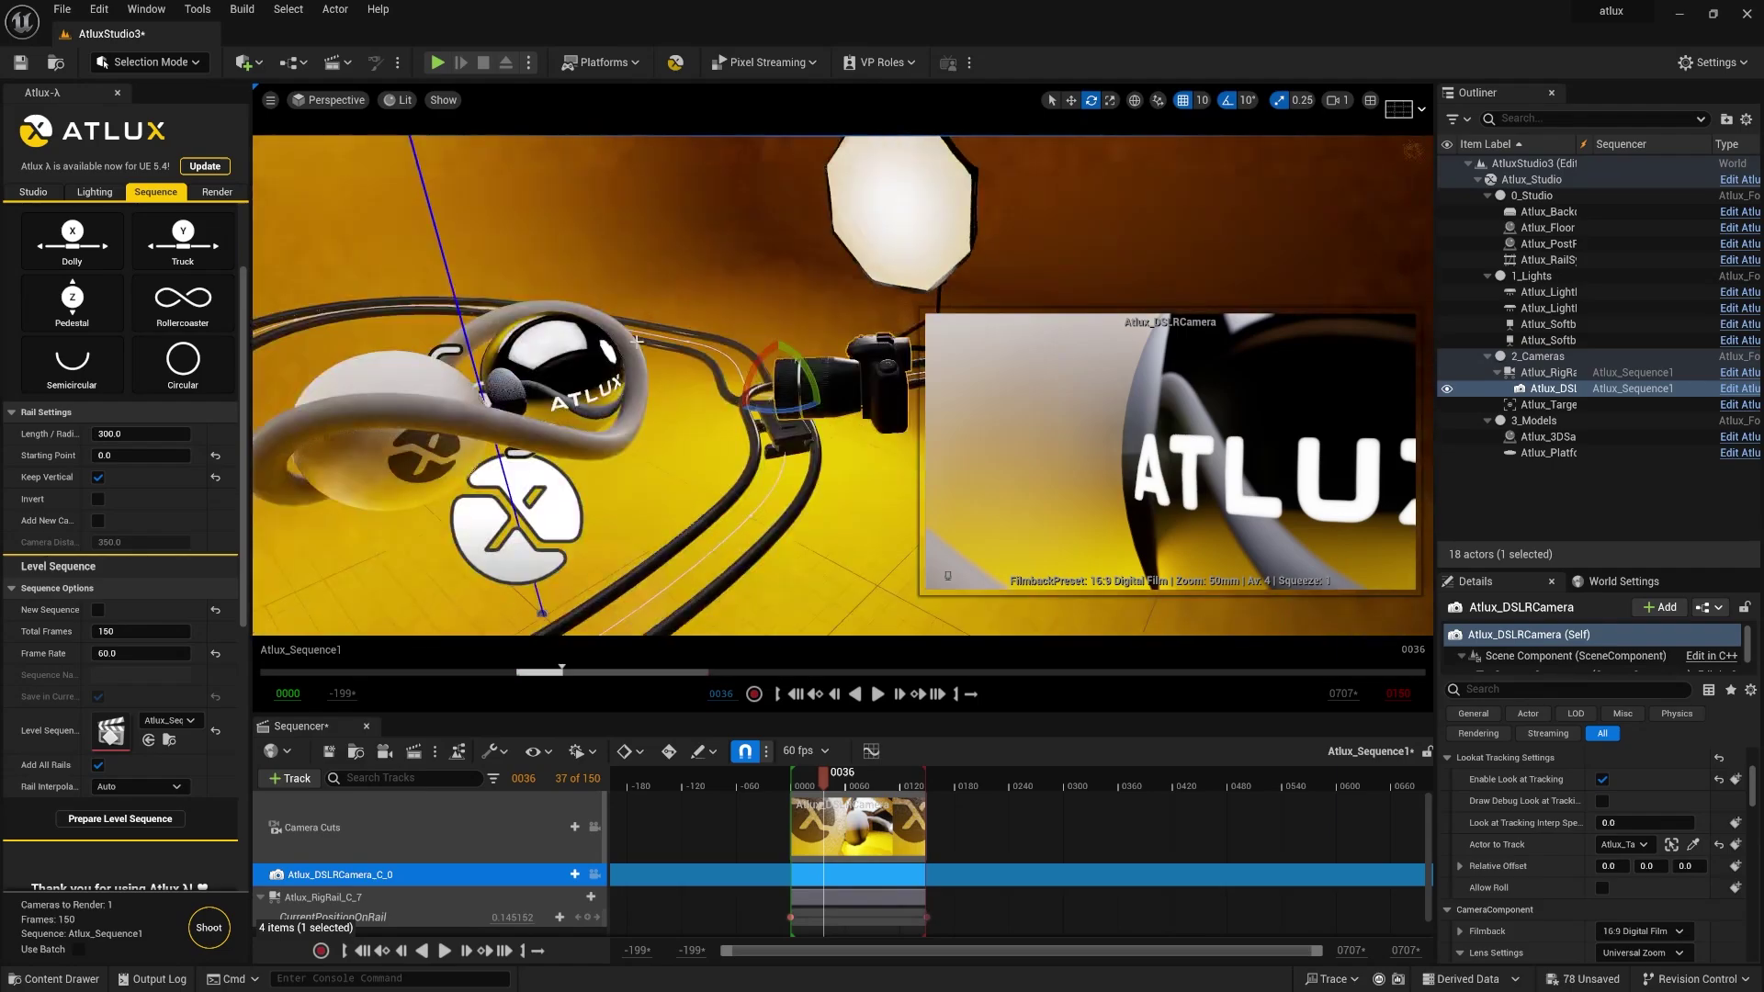
pyautogui.press('Down')
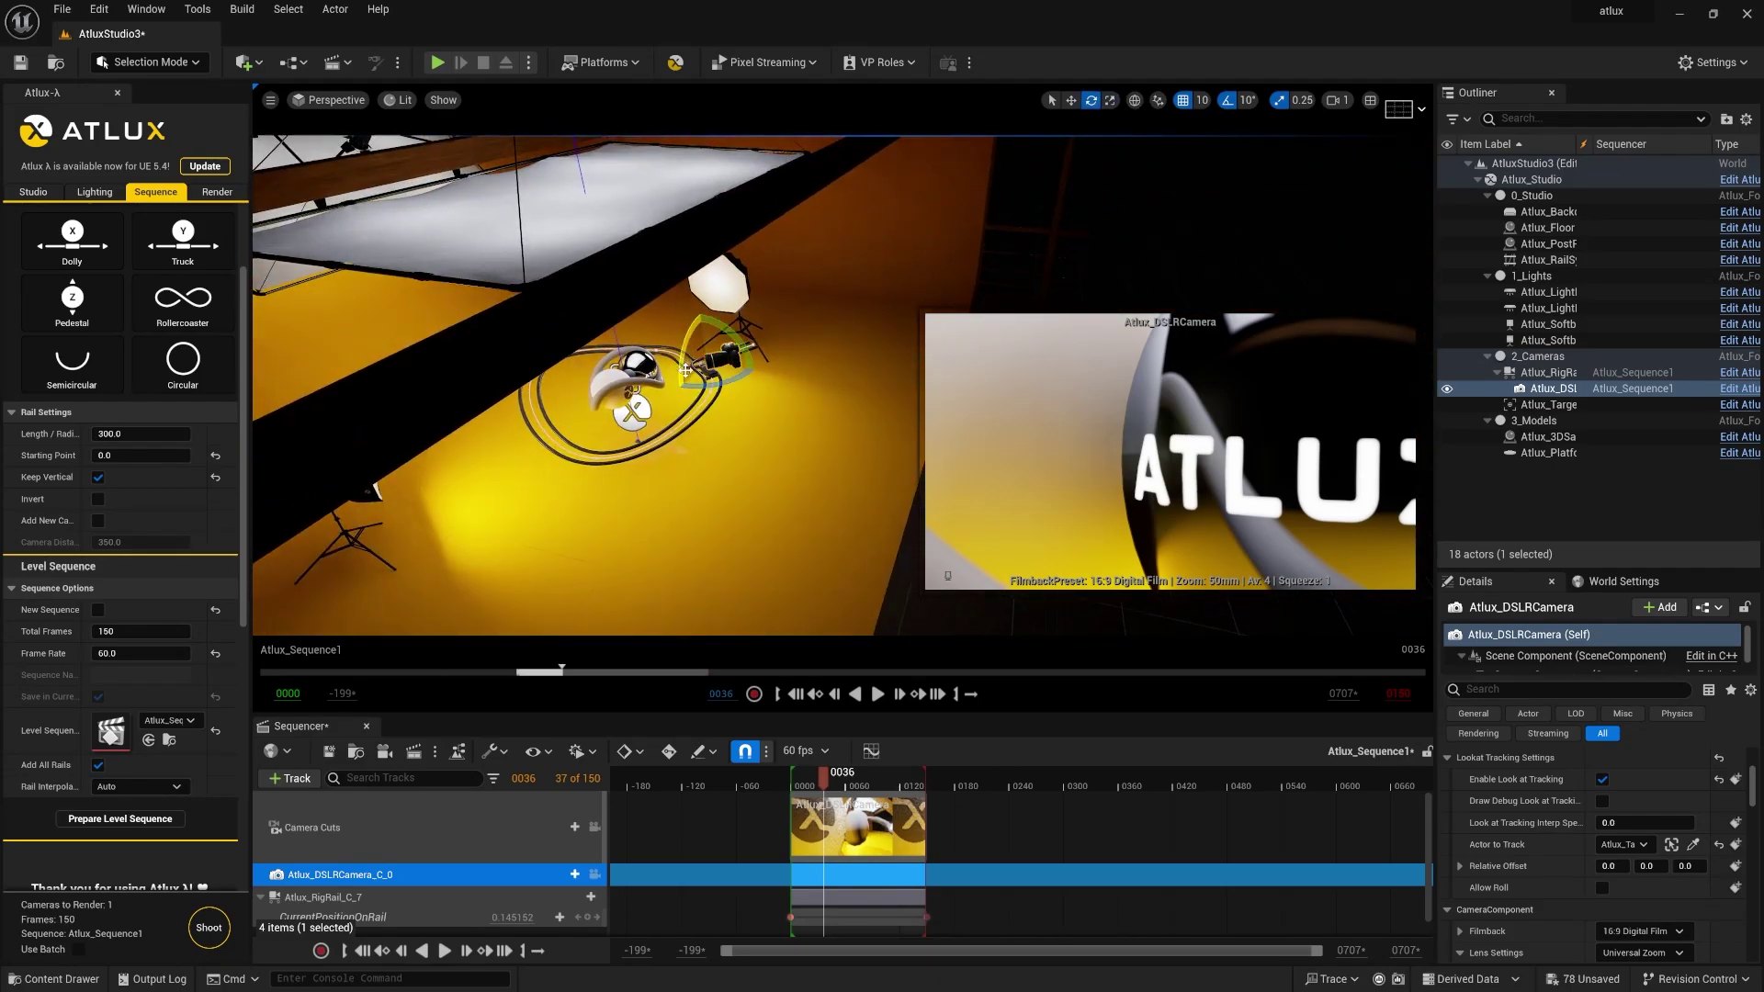
pyautogui.press('w')
pyautogui.moveTo(684, 355); pyautogui.dragTo(812, 372)
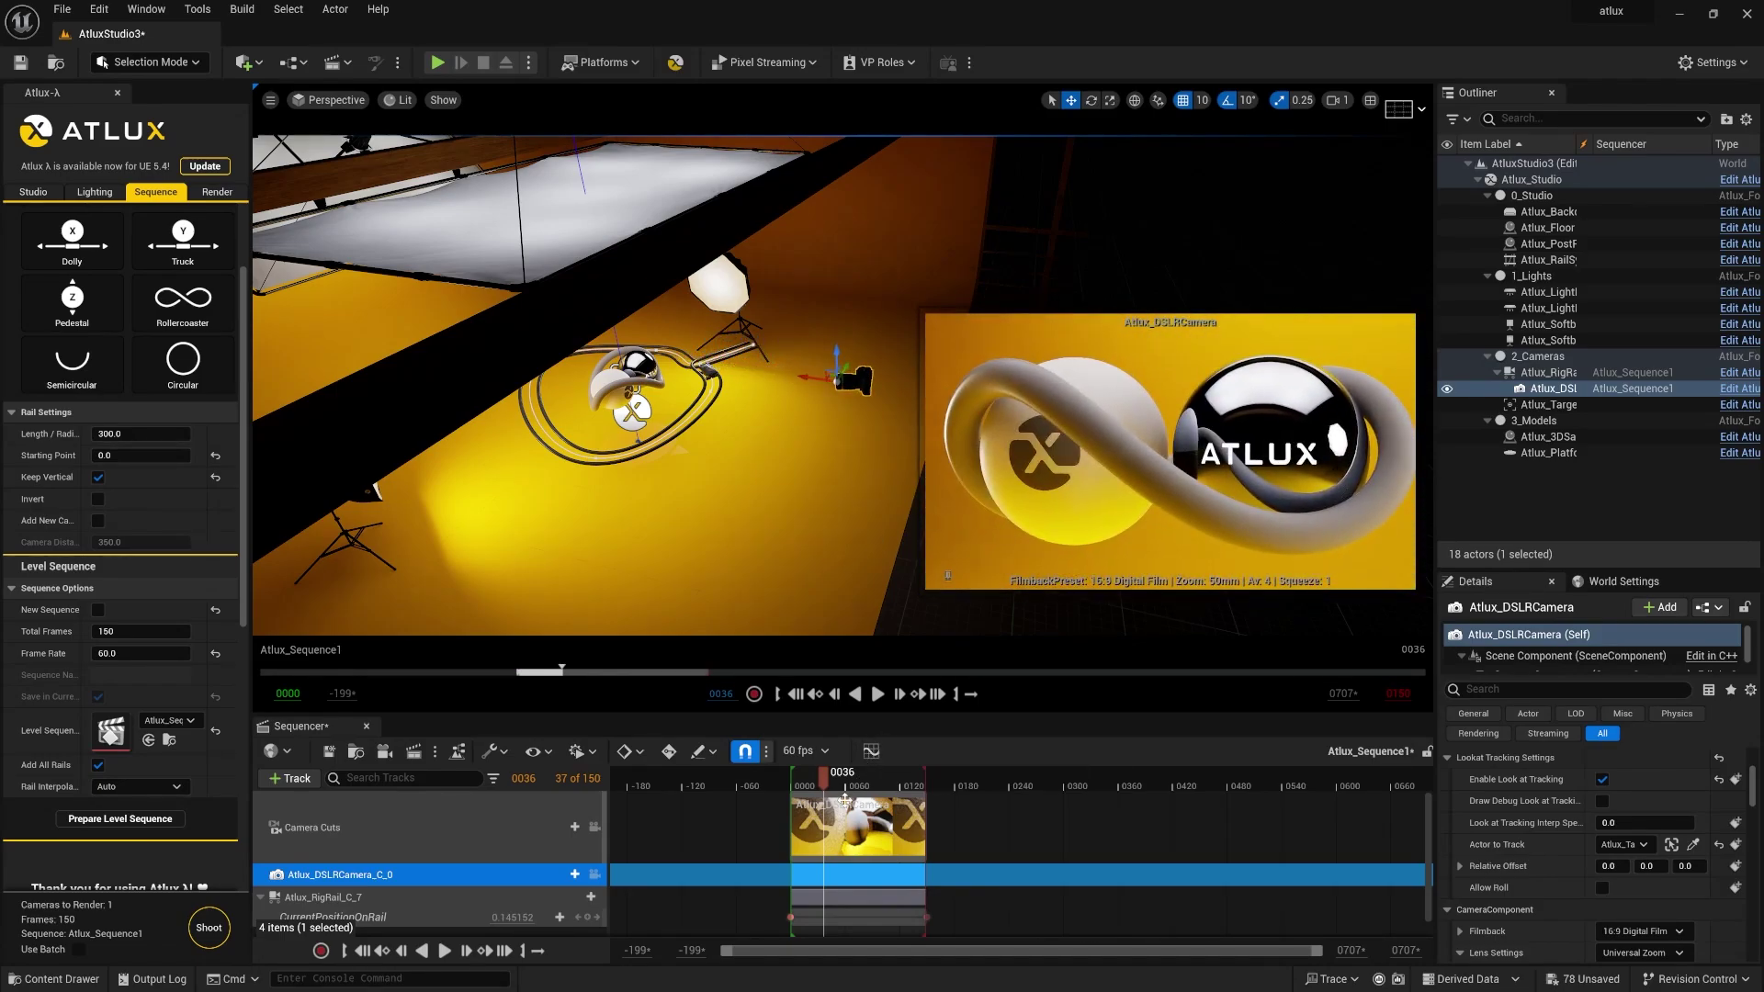
pyautogui.press('e')
pyautogui.press('space')
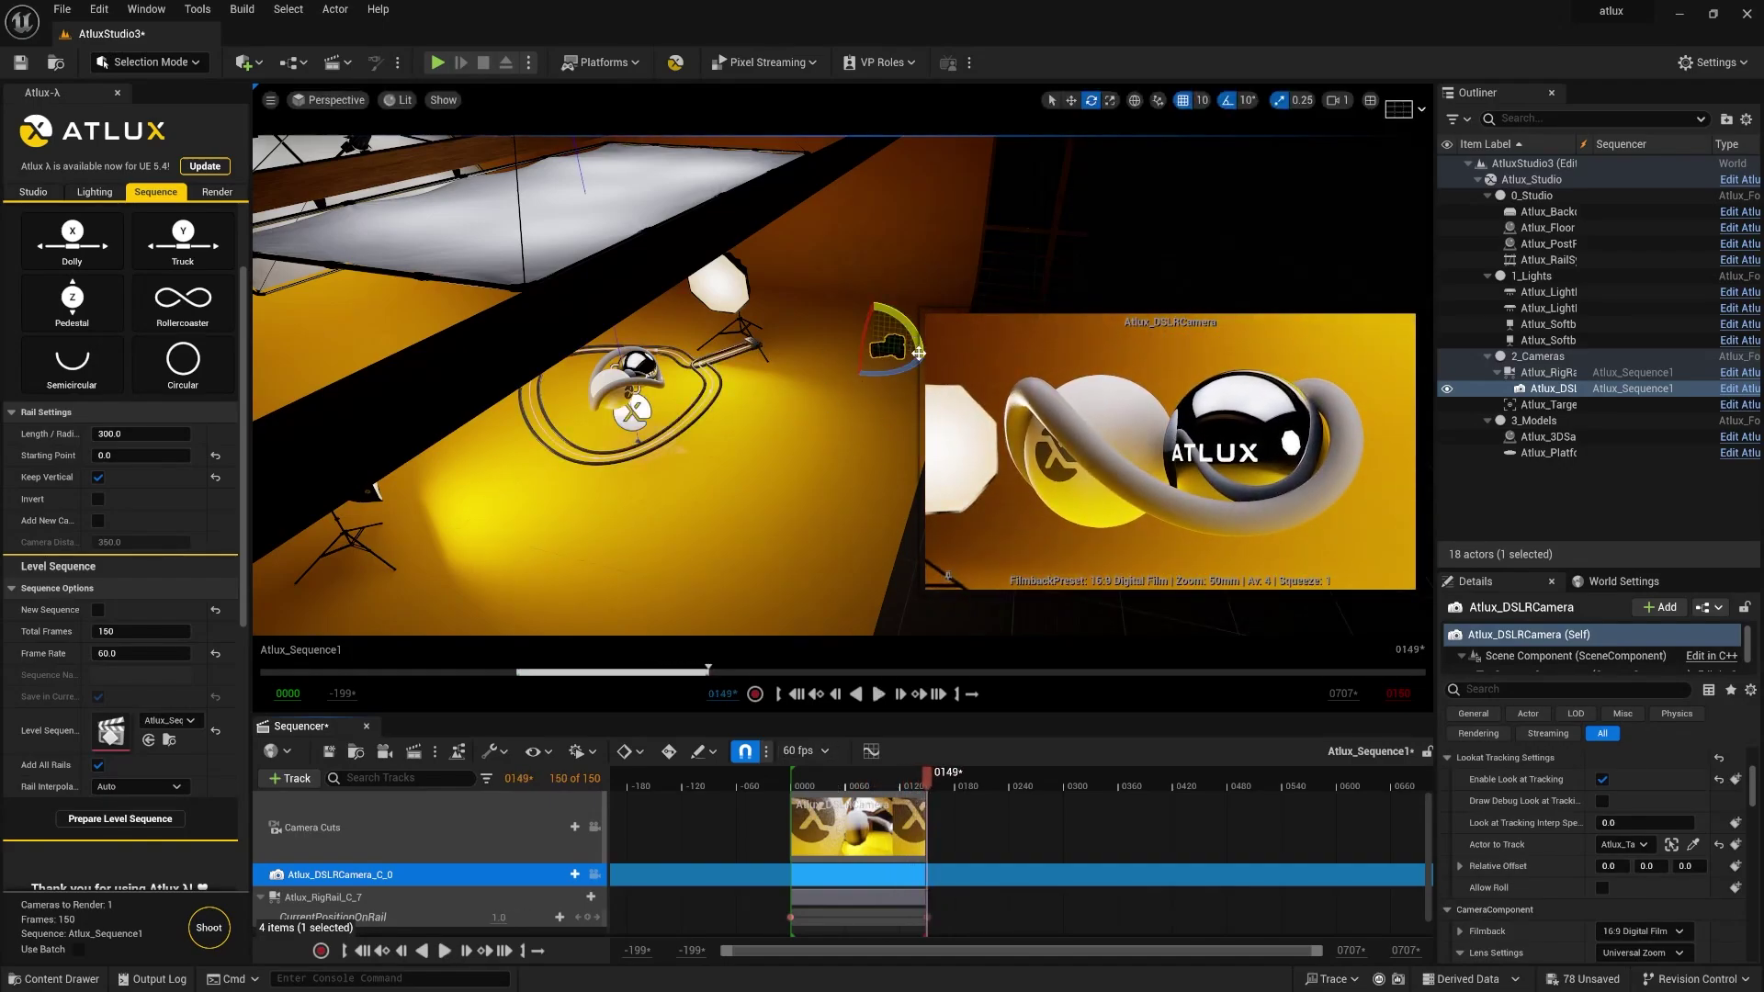
# - Switch to the Circular rail preset, regenerate the level sequence and play the circular move
pyautogui.click(190, 381)
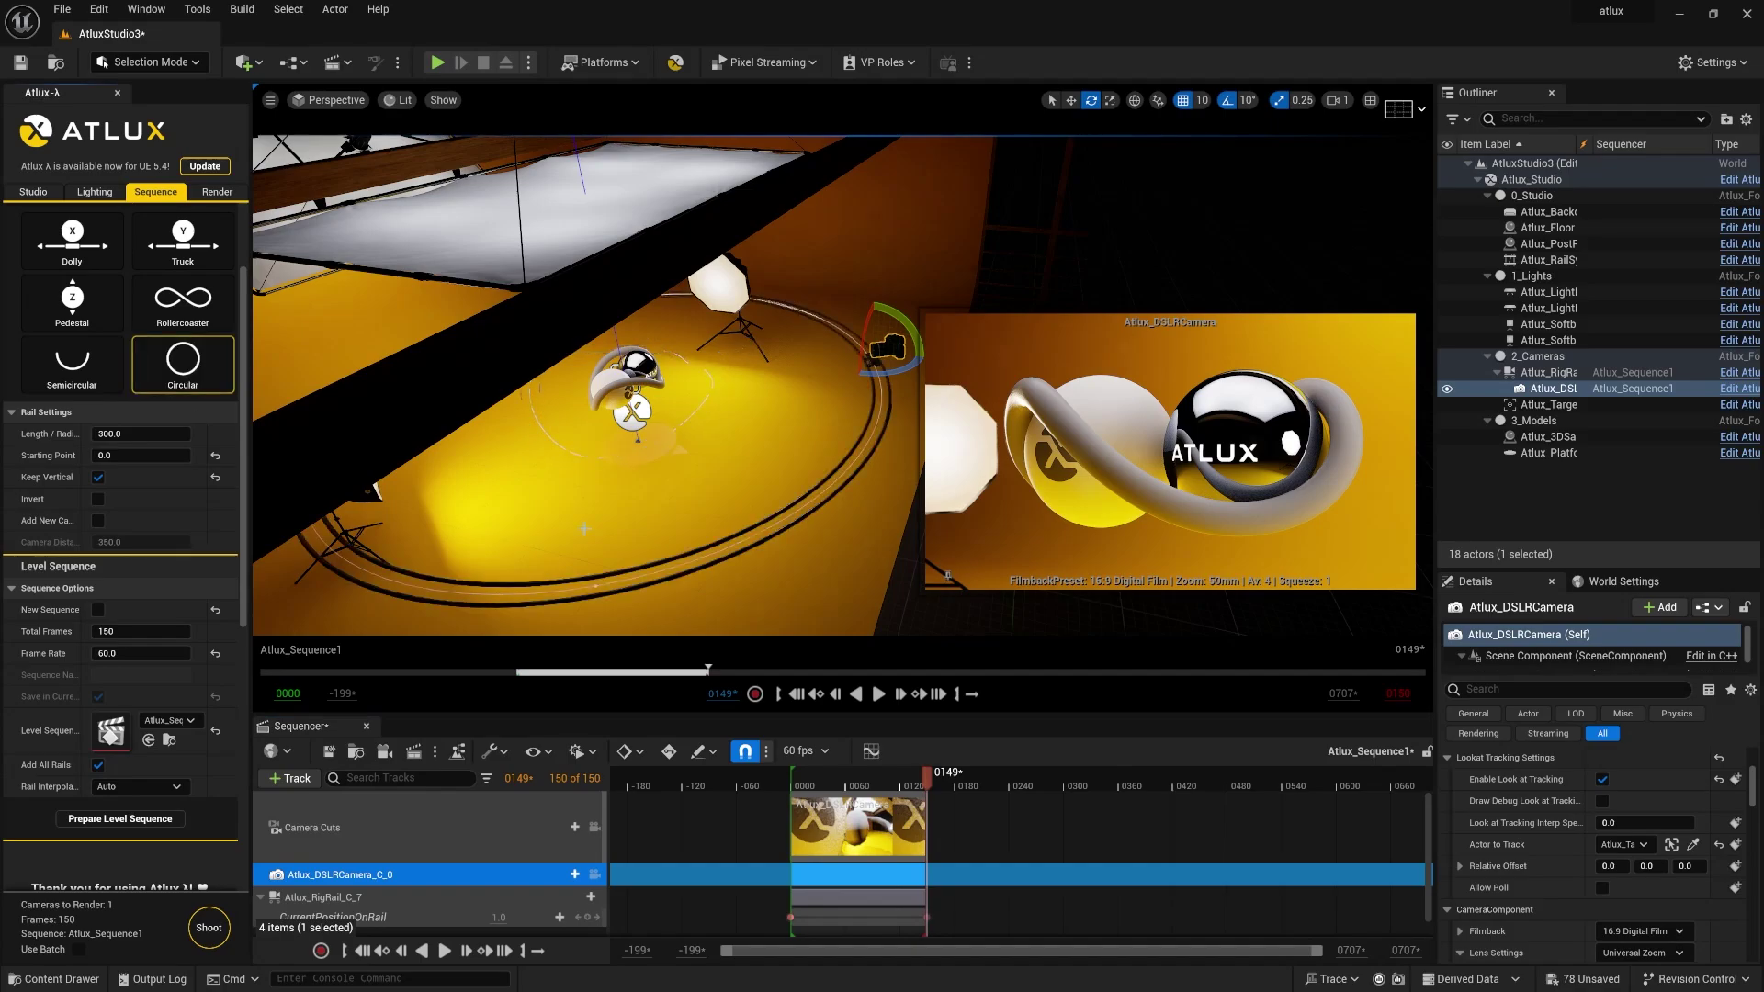
pyautogui.click(818, 780)
pyautogui.moveTo(813, 790); pyautogui.dragTo(829, 781)
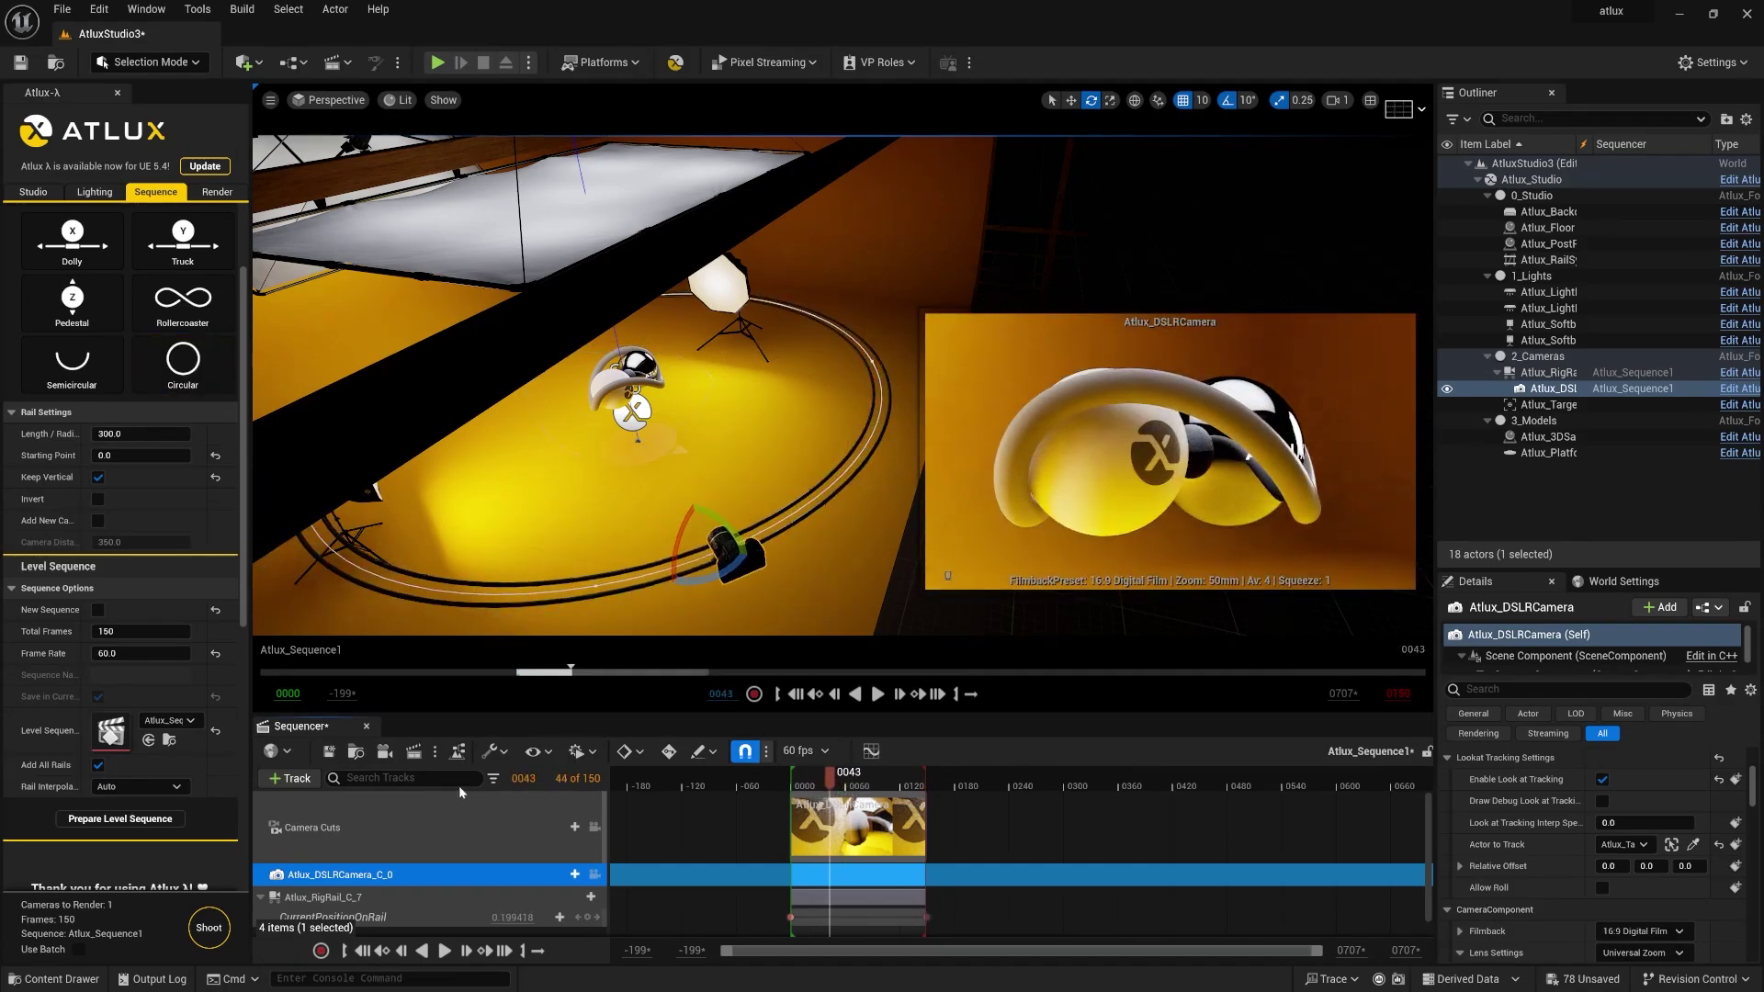
pyautogui.click(99, 823)
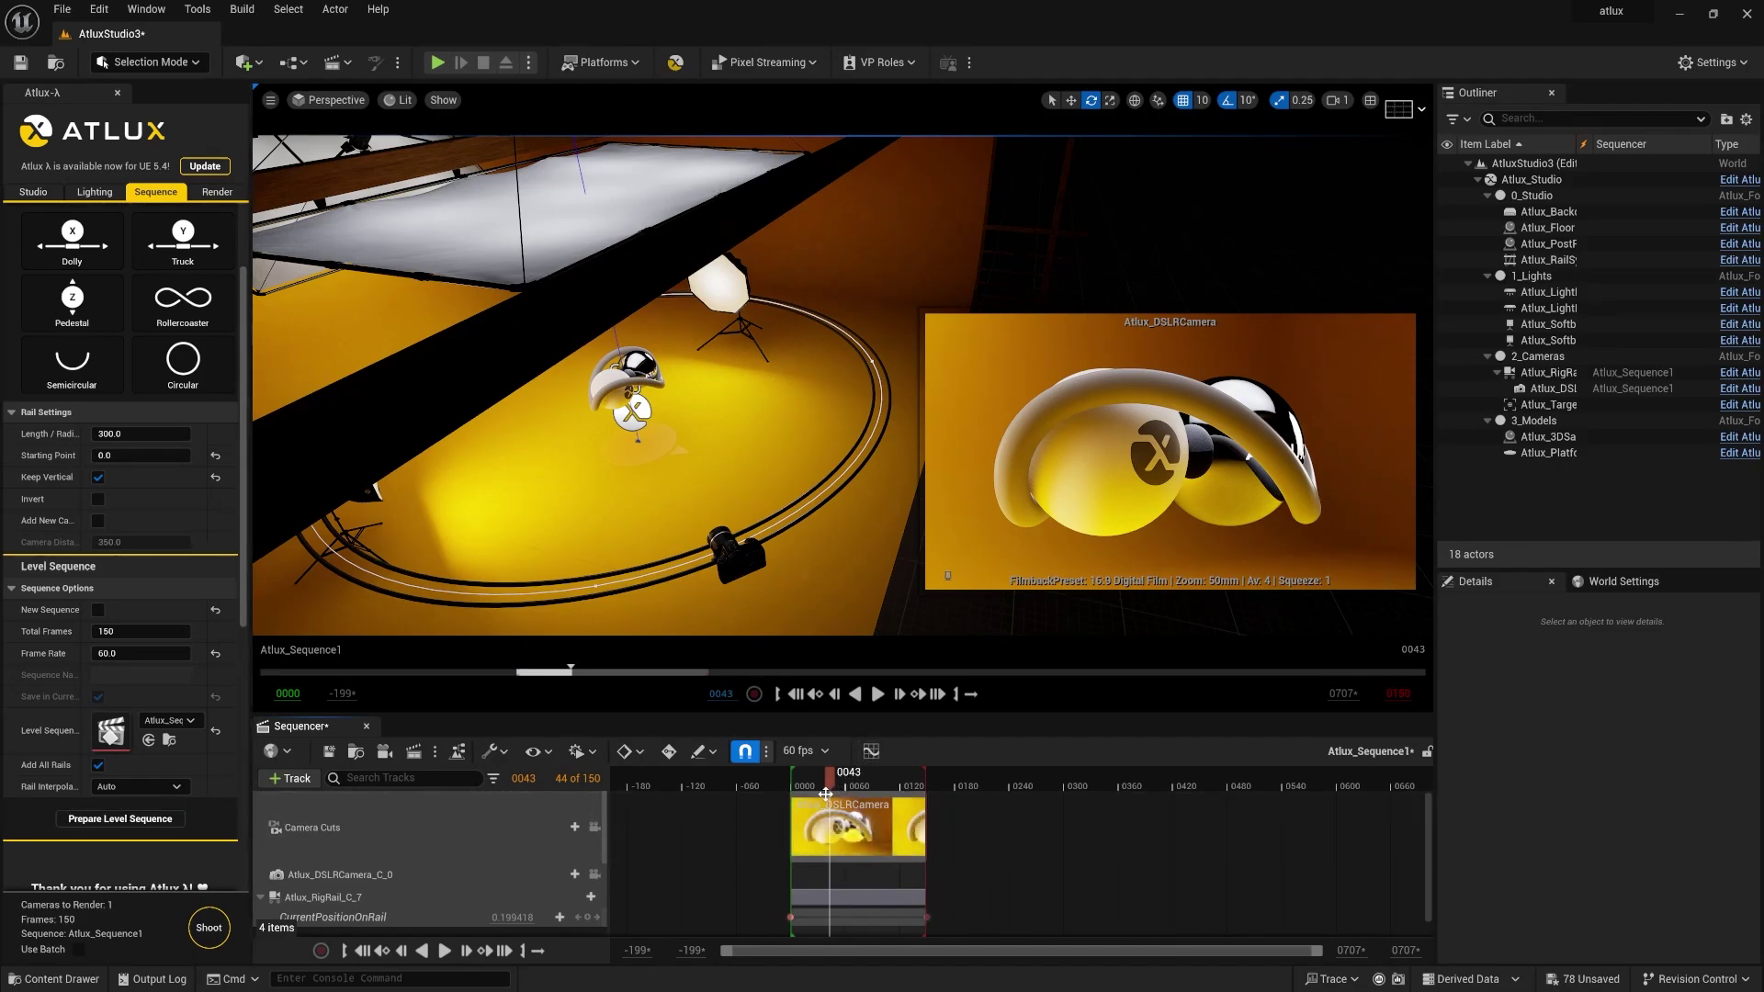
pyautogui.press('space')
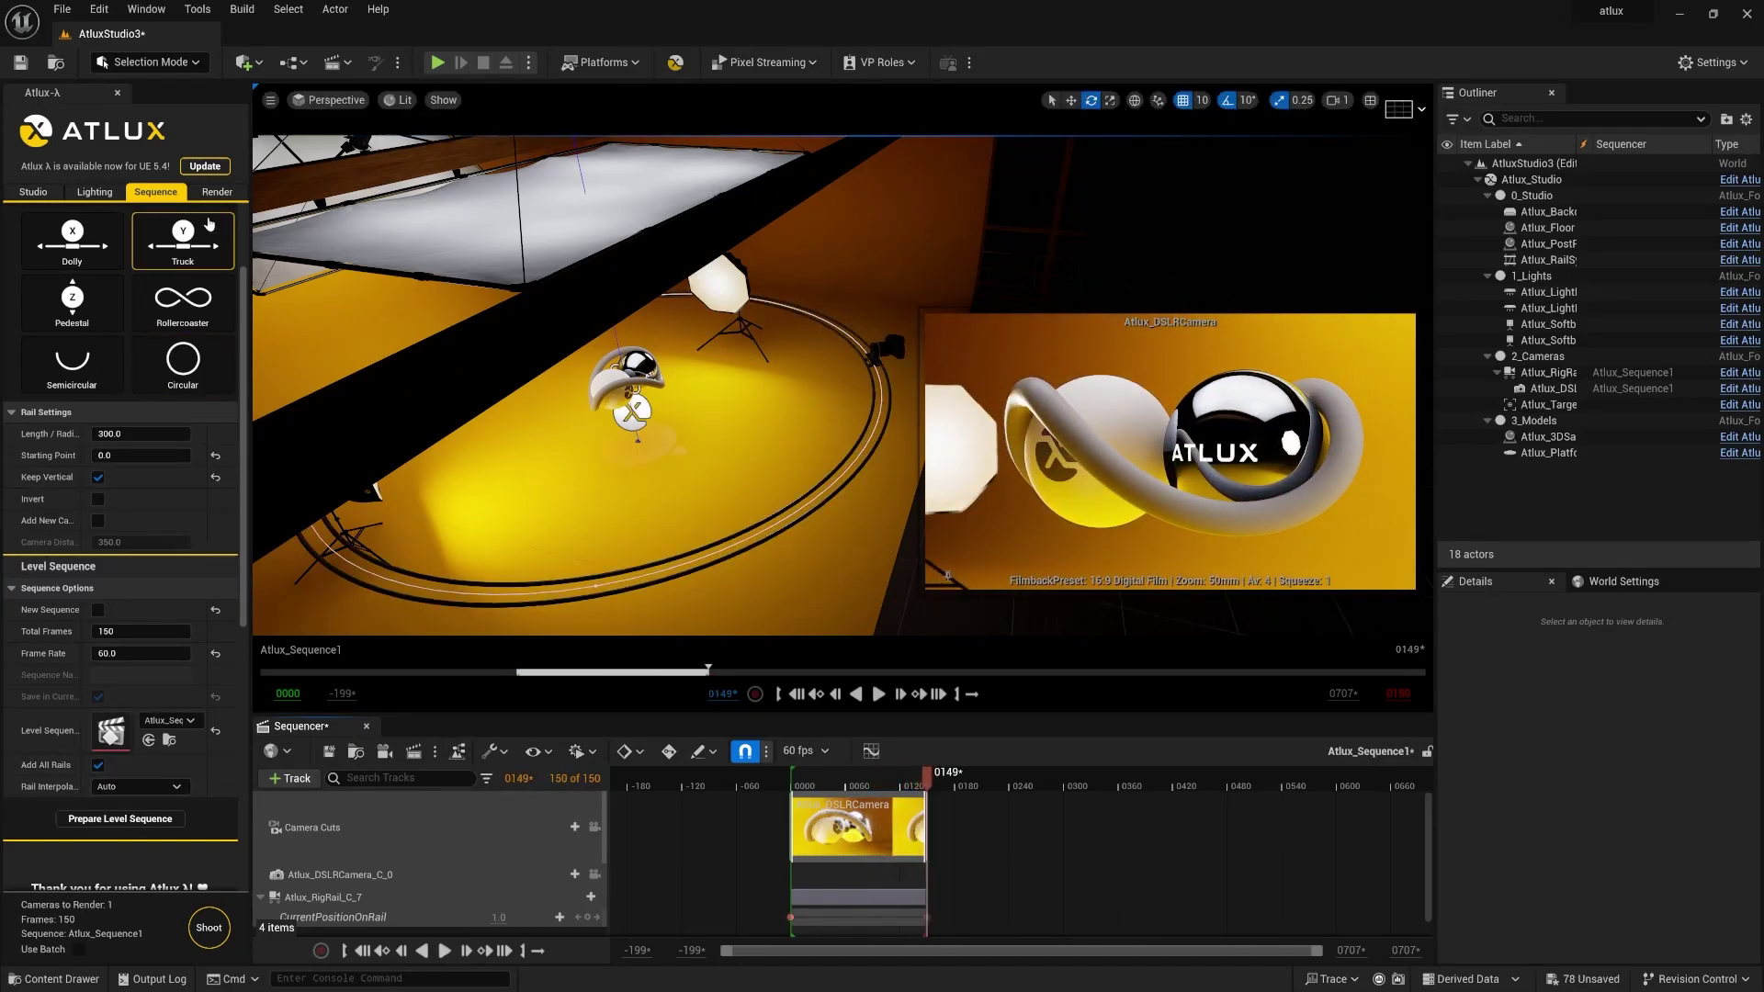
pyautogui.scroll(-2, 205, 224)
pyautogui.scroll(3, 189, 283)
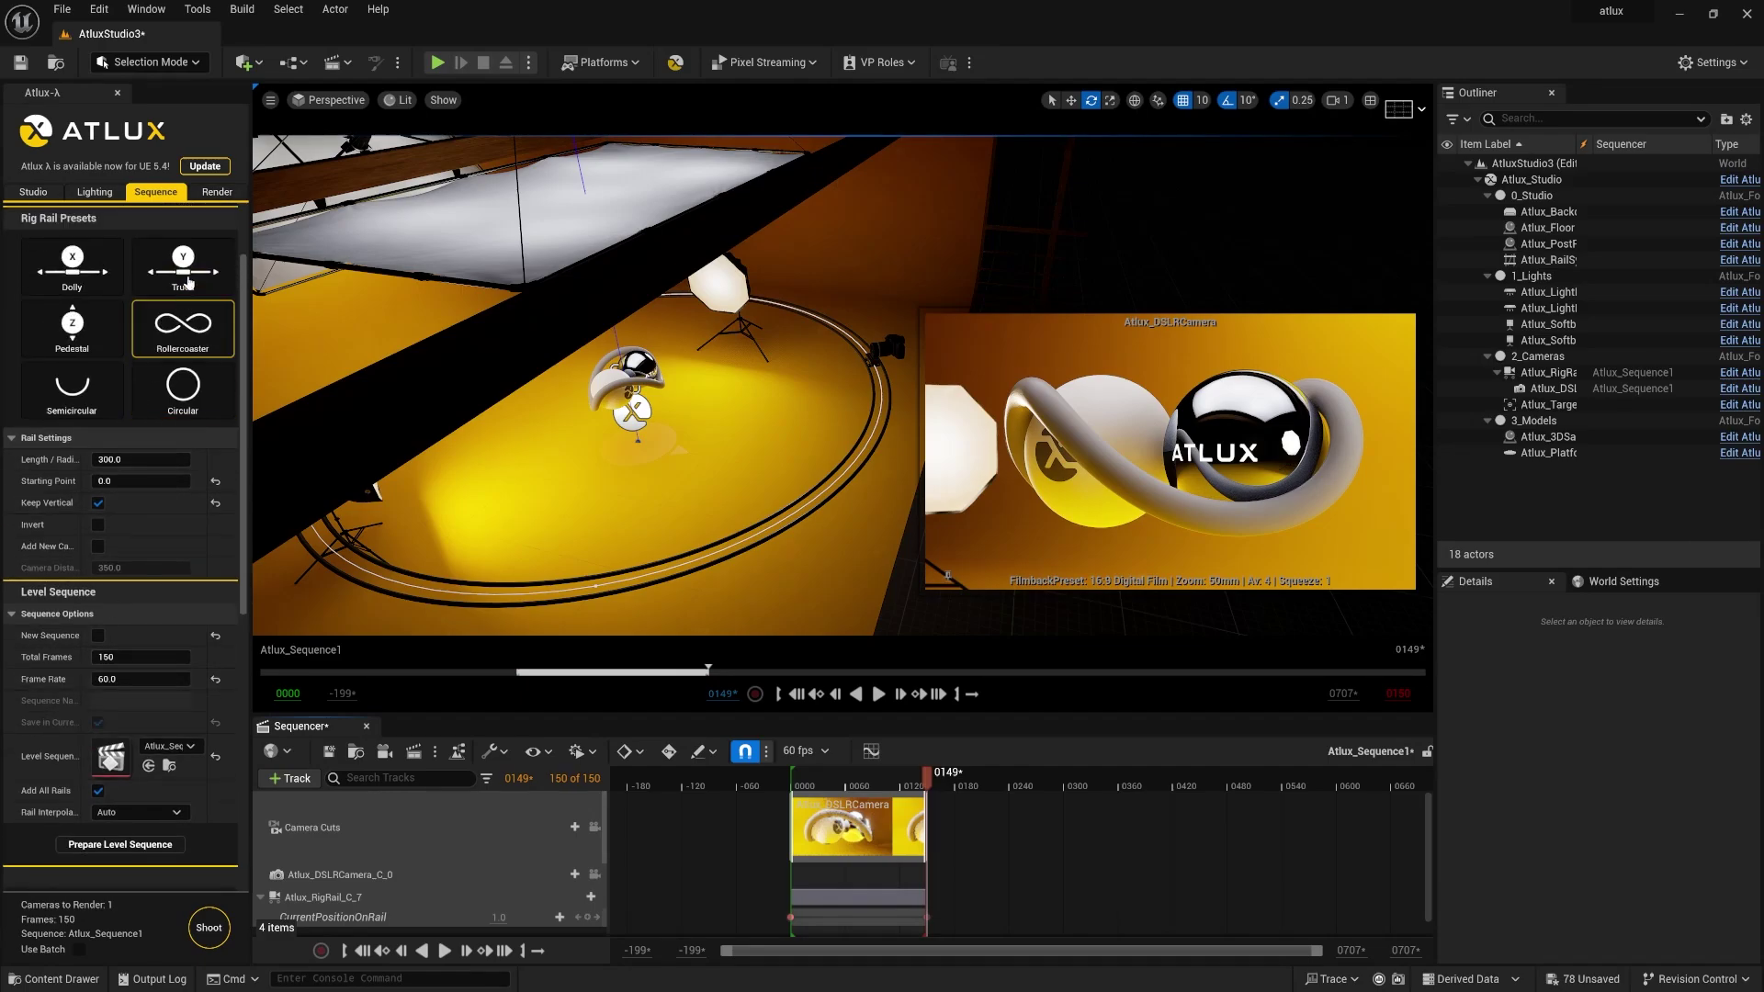
# - Set Atlux Render to Sequence output: 150 frames, 30 fps, 4K 3840x2160, Ultra, PNG
pyautogui.click(224, 191)
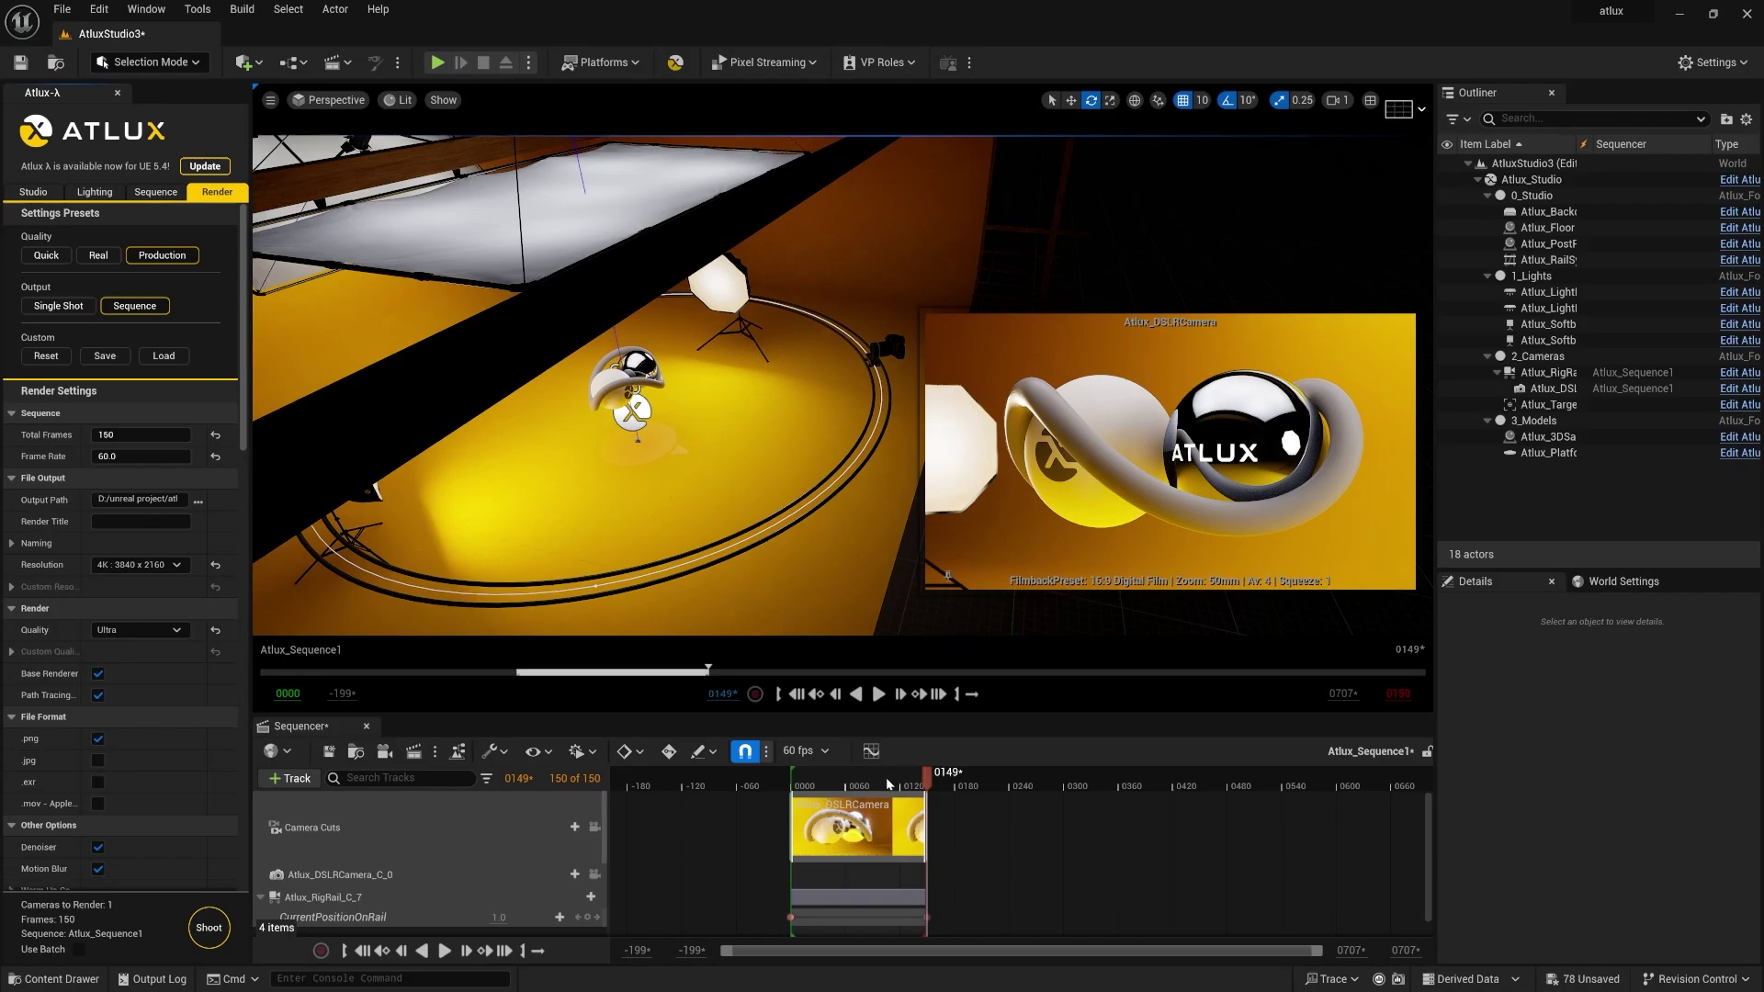
pyautogui.moveTo(887, 783); pyautogui.dragTo(865, 788)
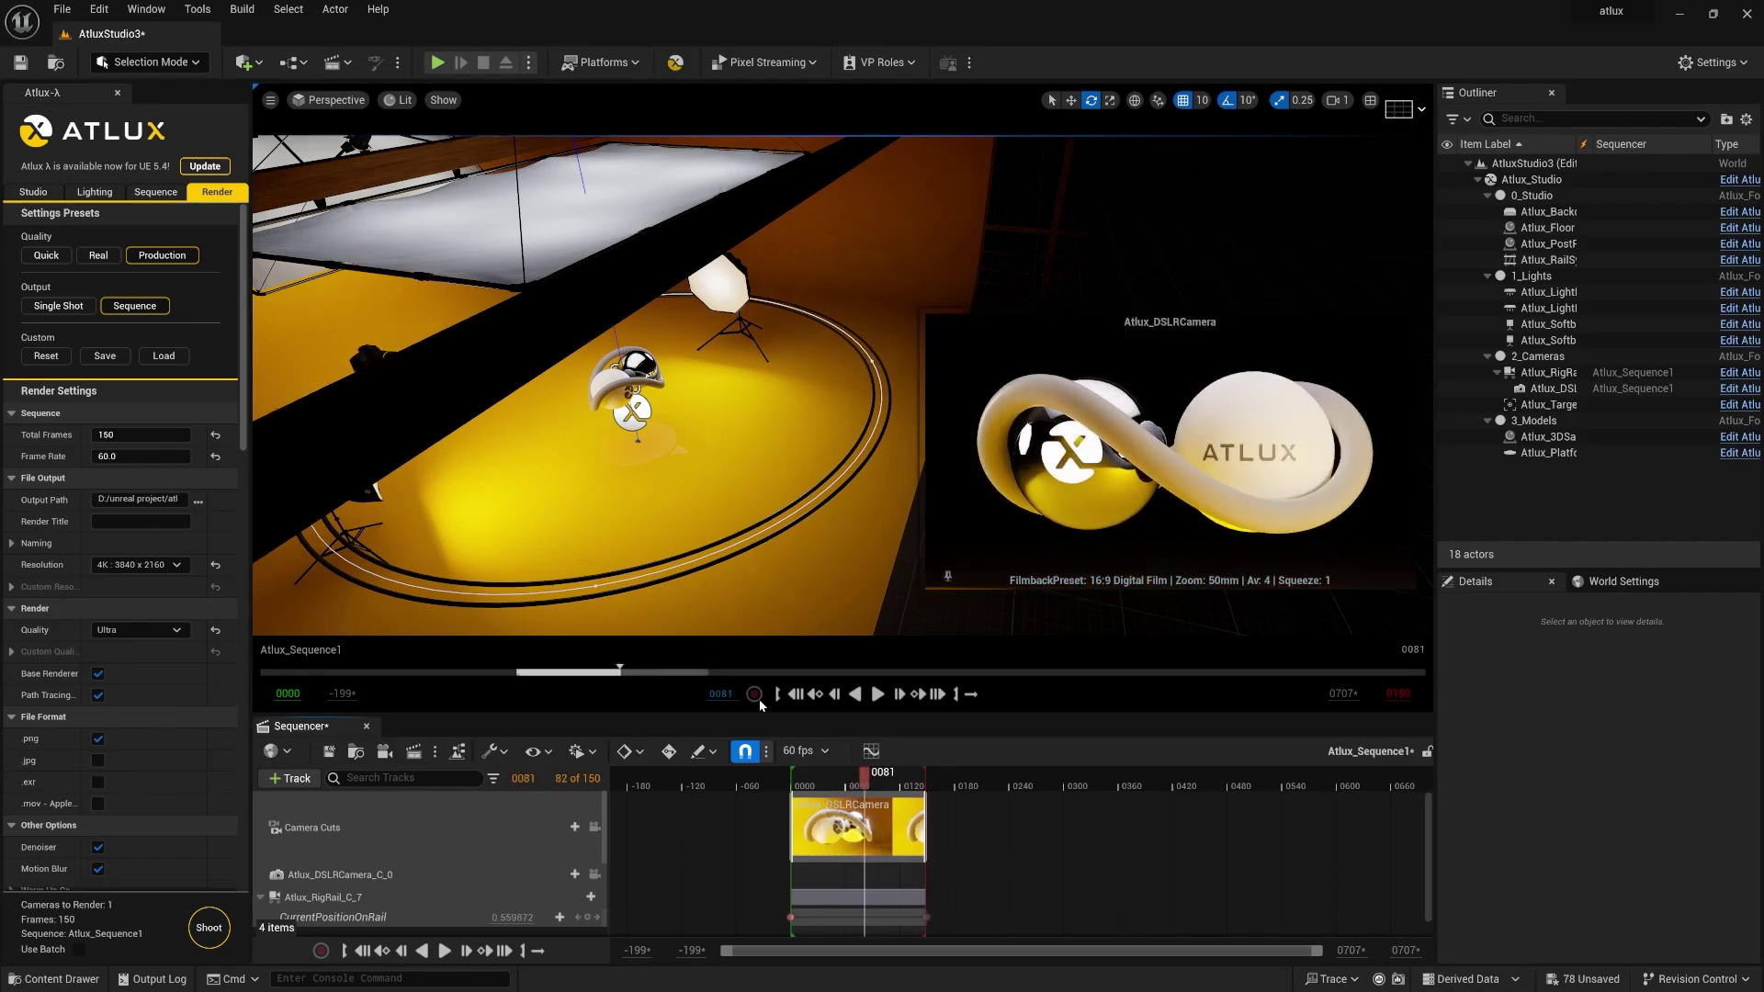
pyautogui.click(66, 307)
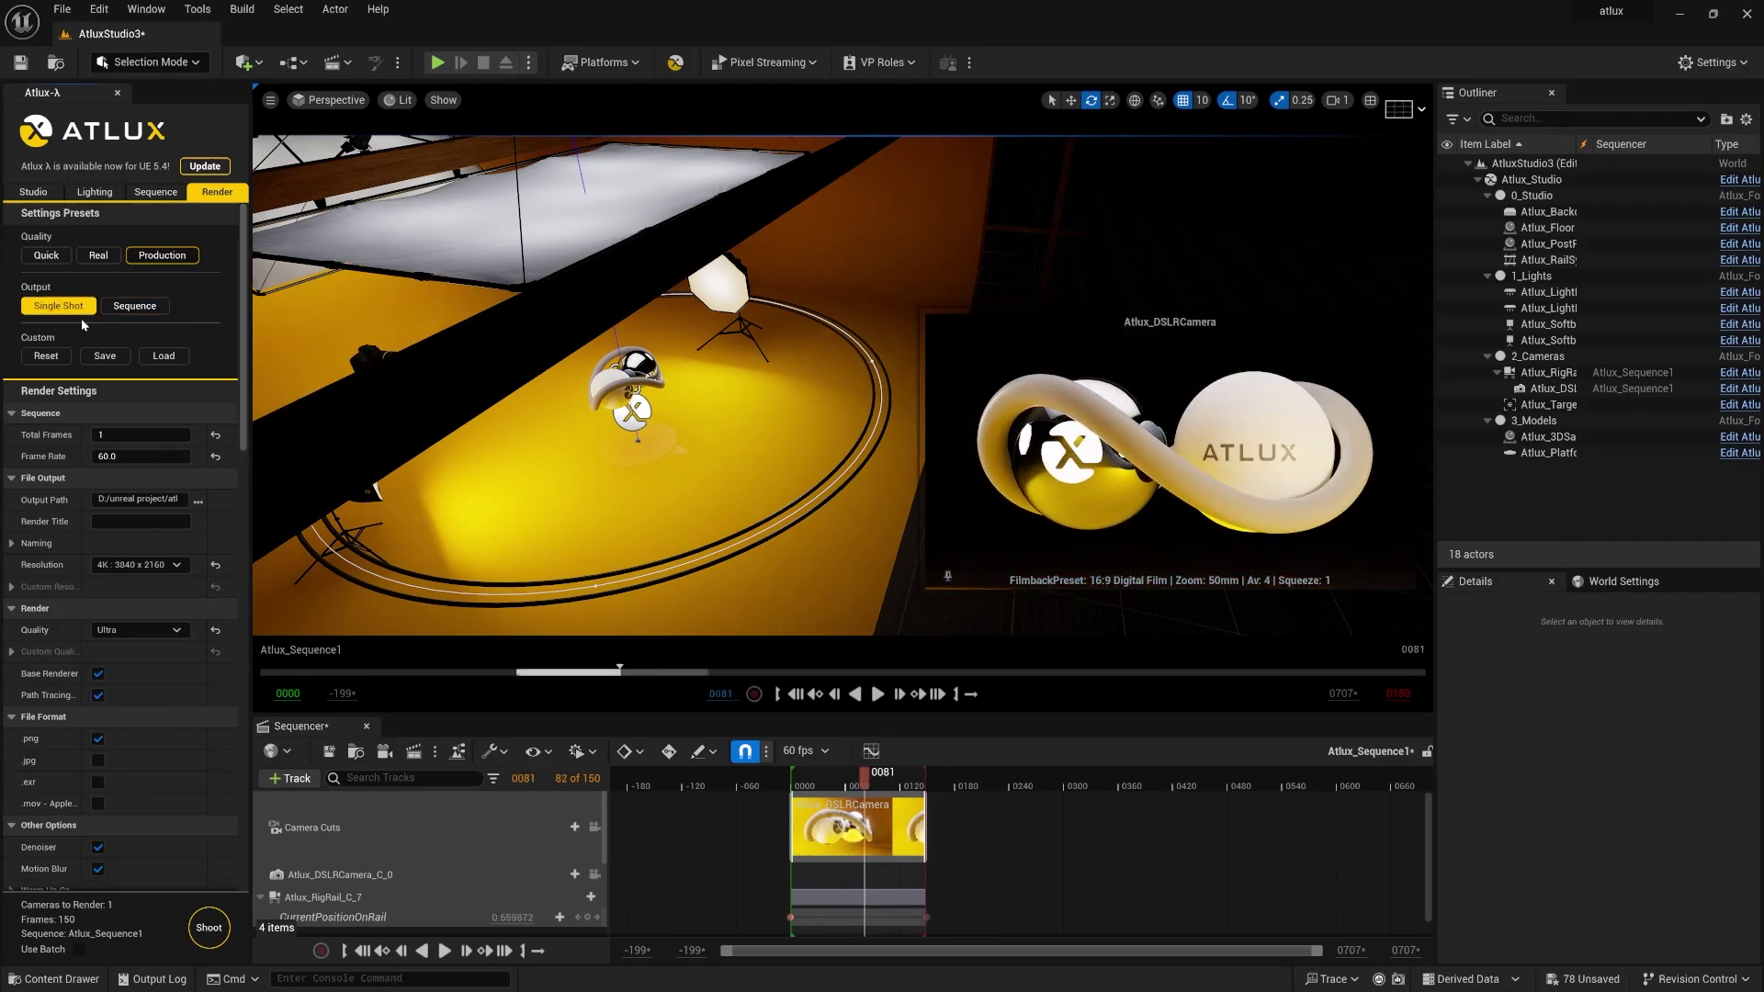
pyautogui.click(146, 307)
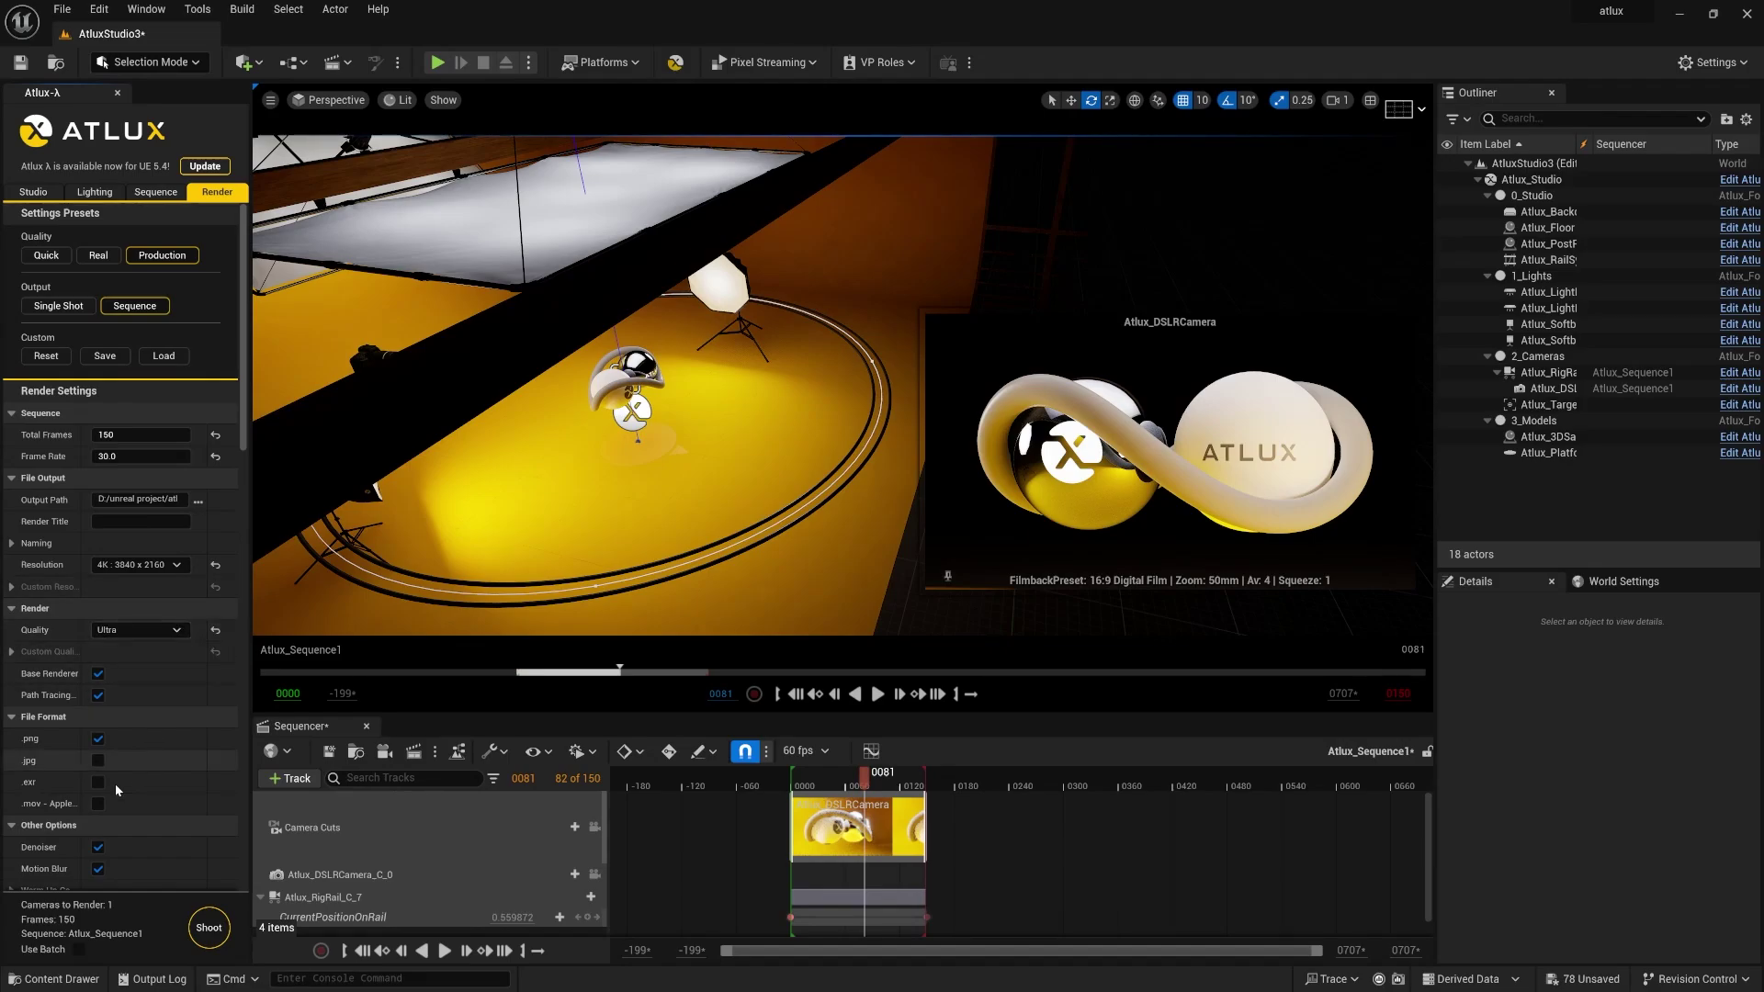
pyautogui.scroll(-3, 71, 763)
pyautogui.scroll(-2, 87, 753)
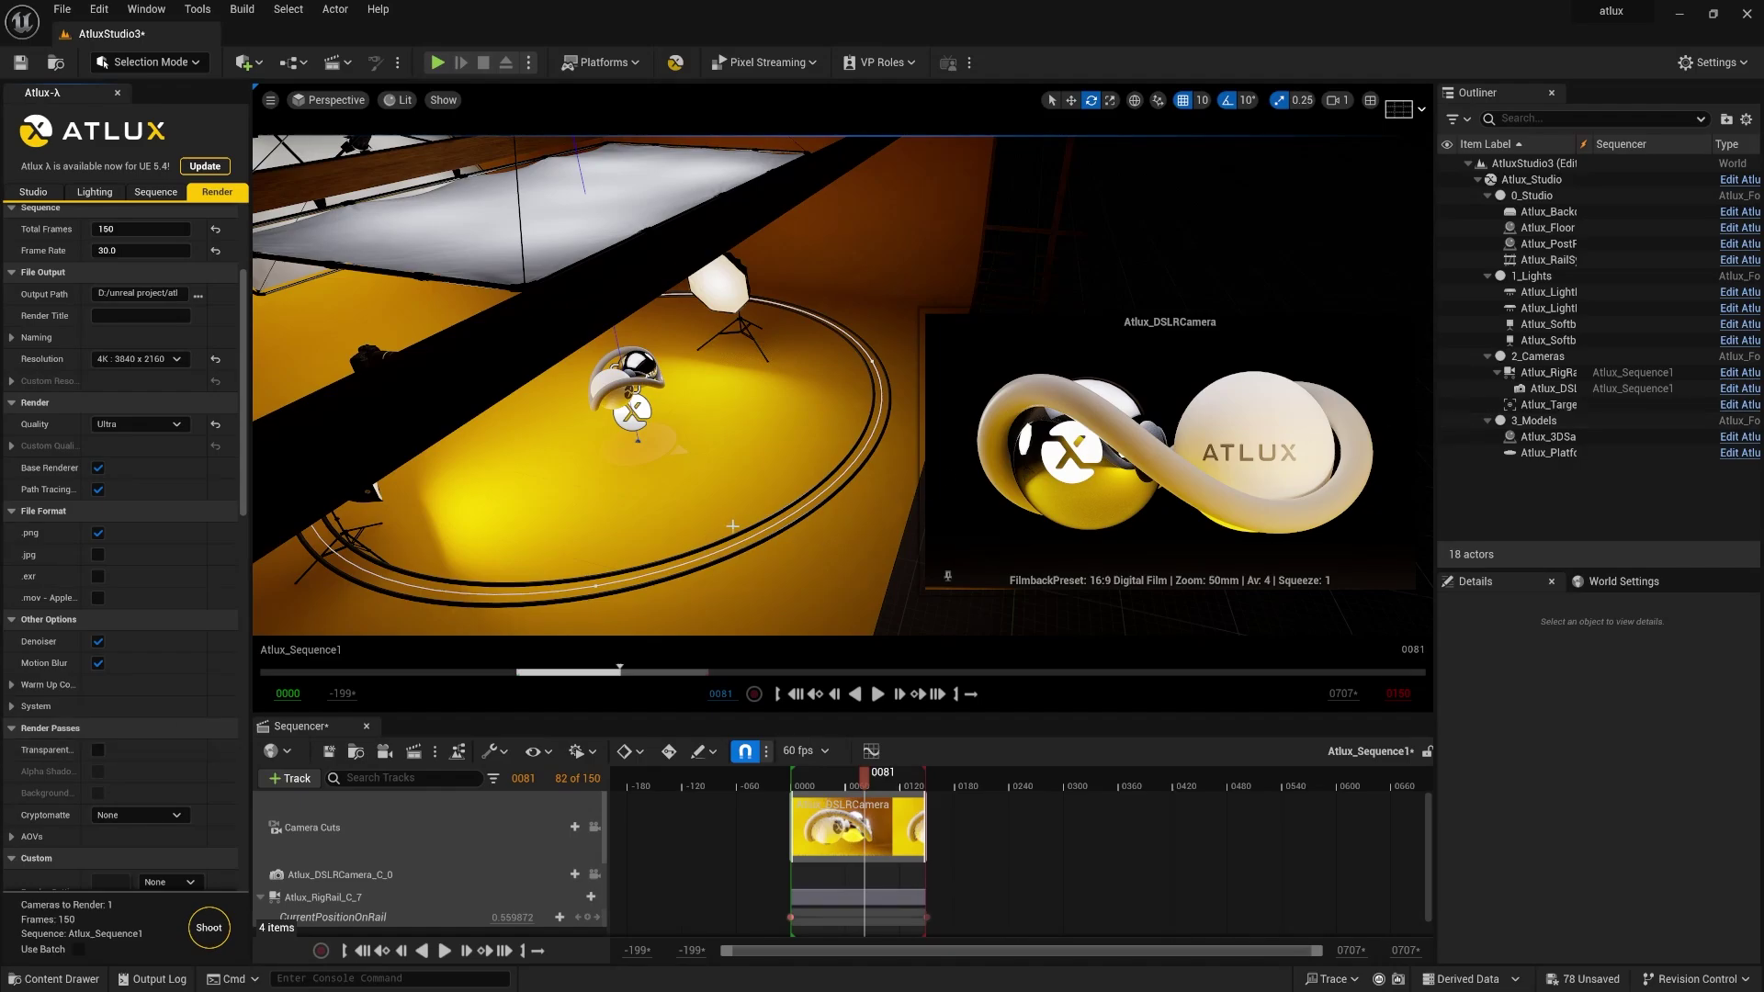
pyautogui.moveTo(733, 526); pyautogui.dragTo(688, 508, button='right')
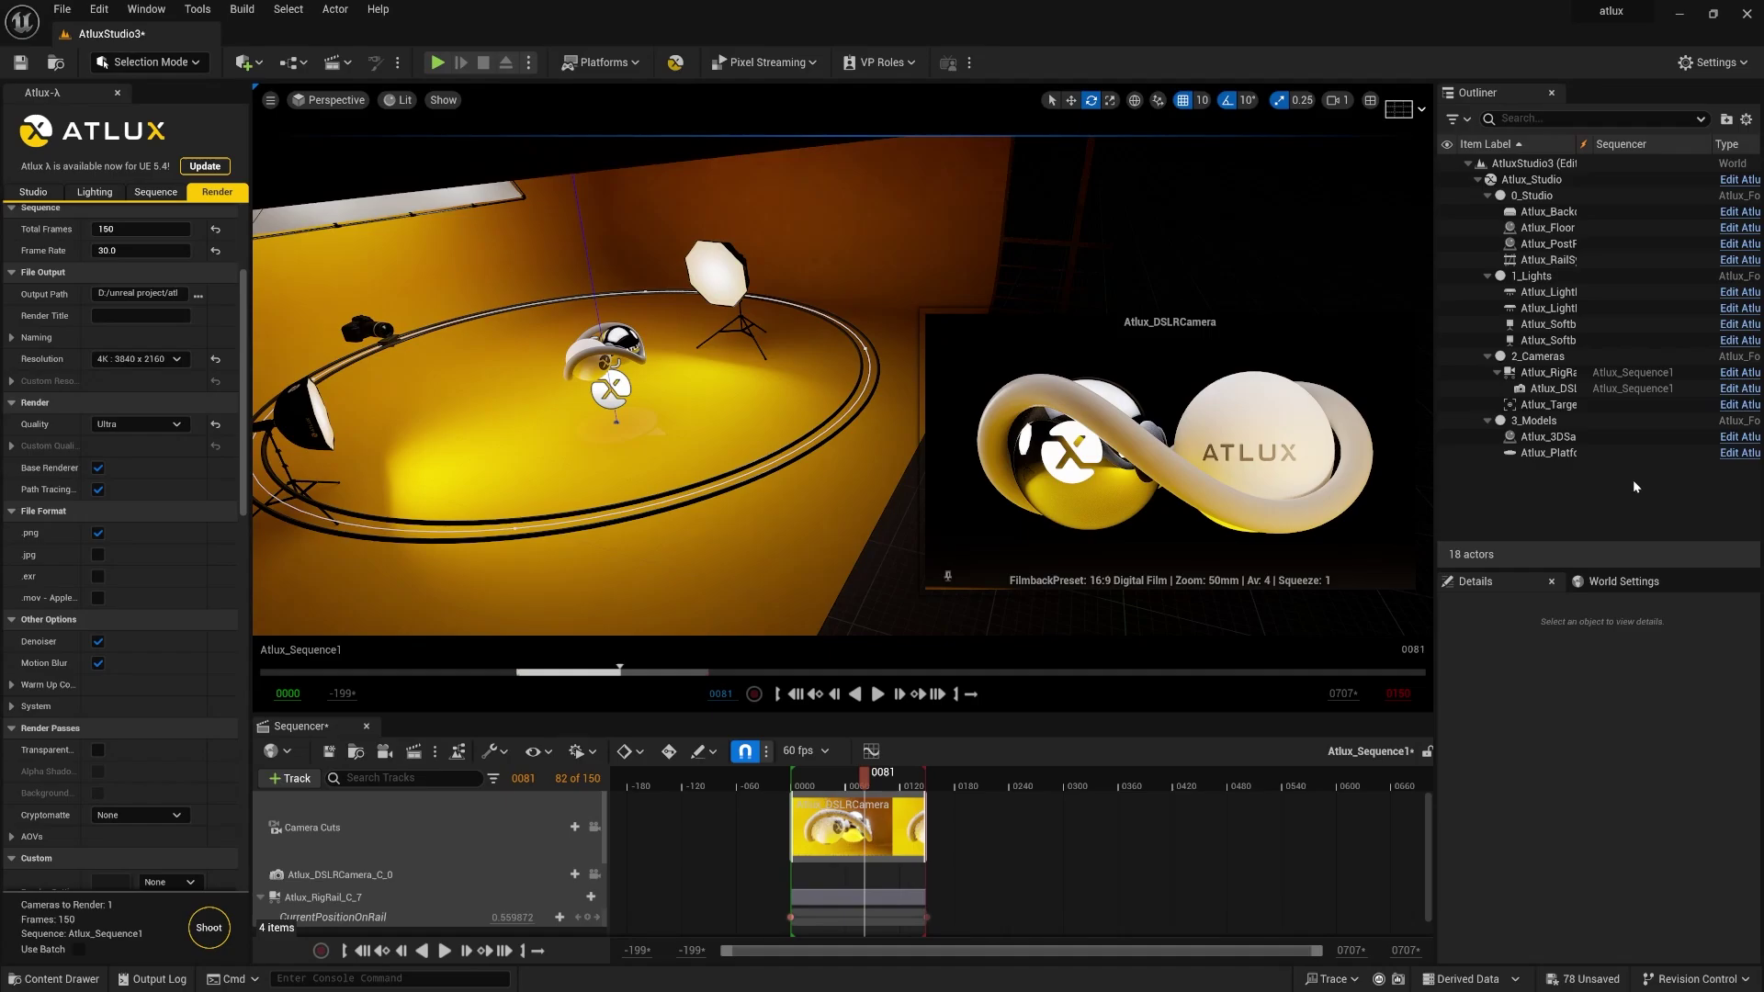
# - Give the DSLR camera a 16:9 DSLR filmback and an 85mm Prime f/1.8 lens
pyautogui.click(363, 327)
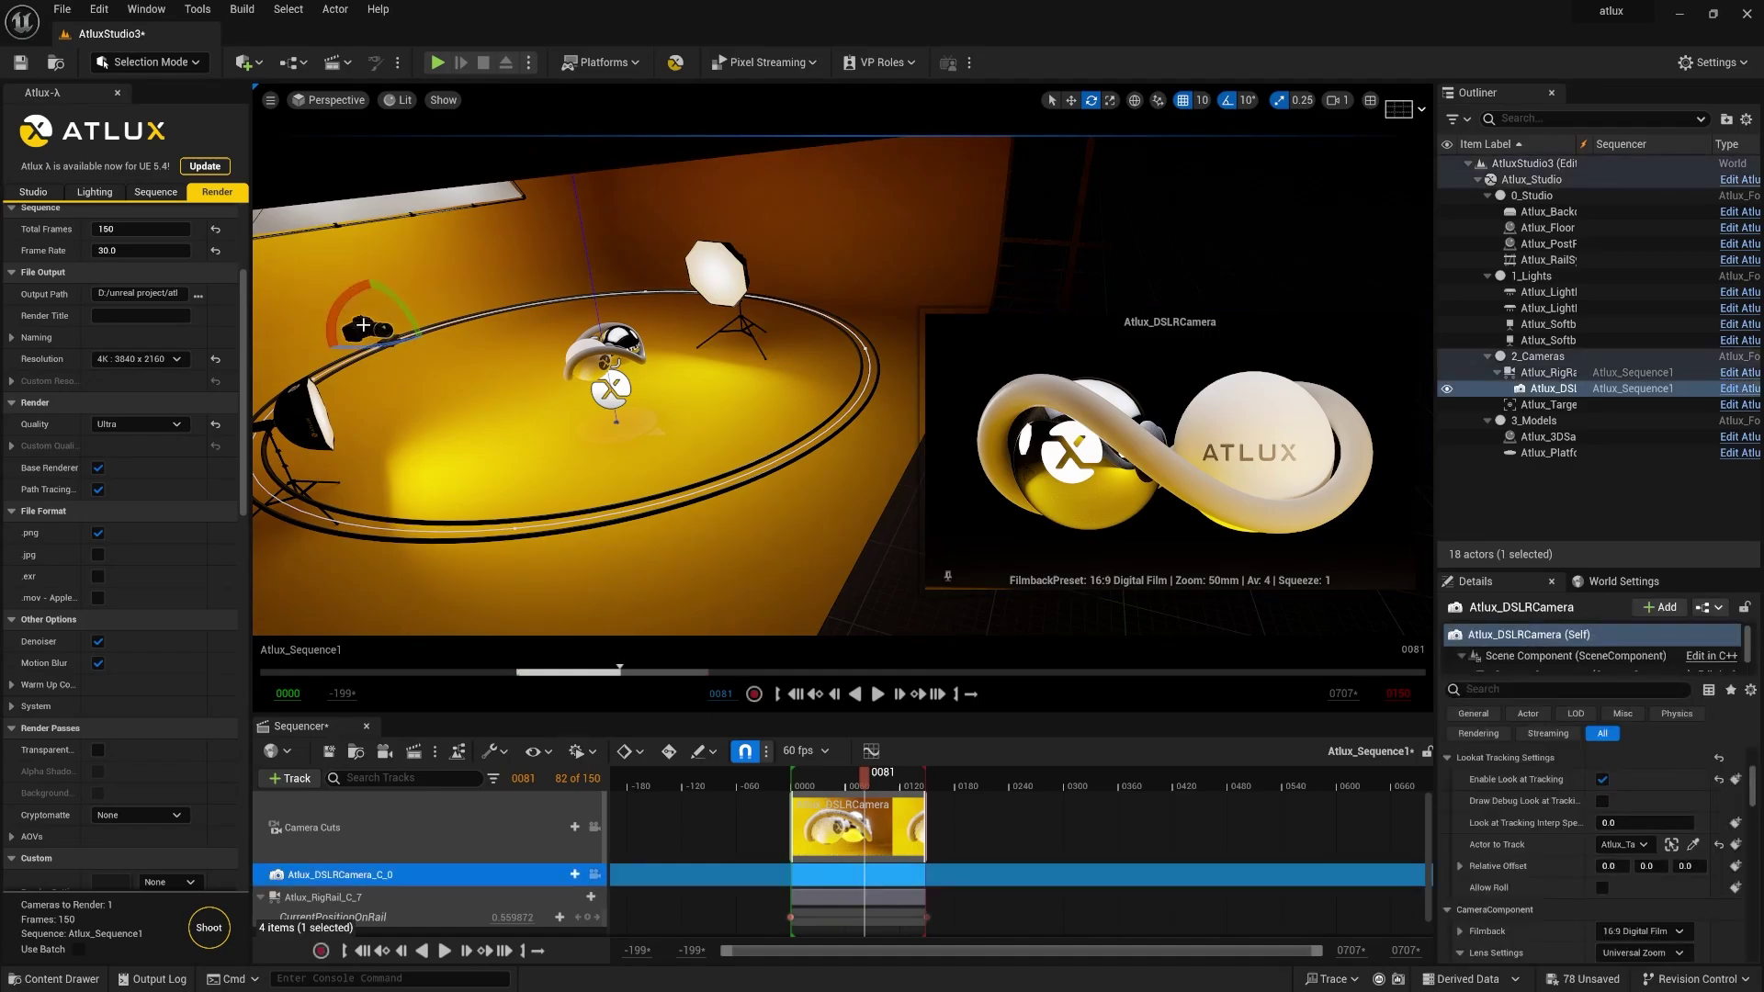
pyautogui.scroll(-3, 1532, 845)
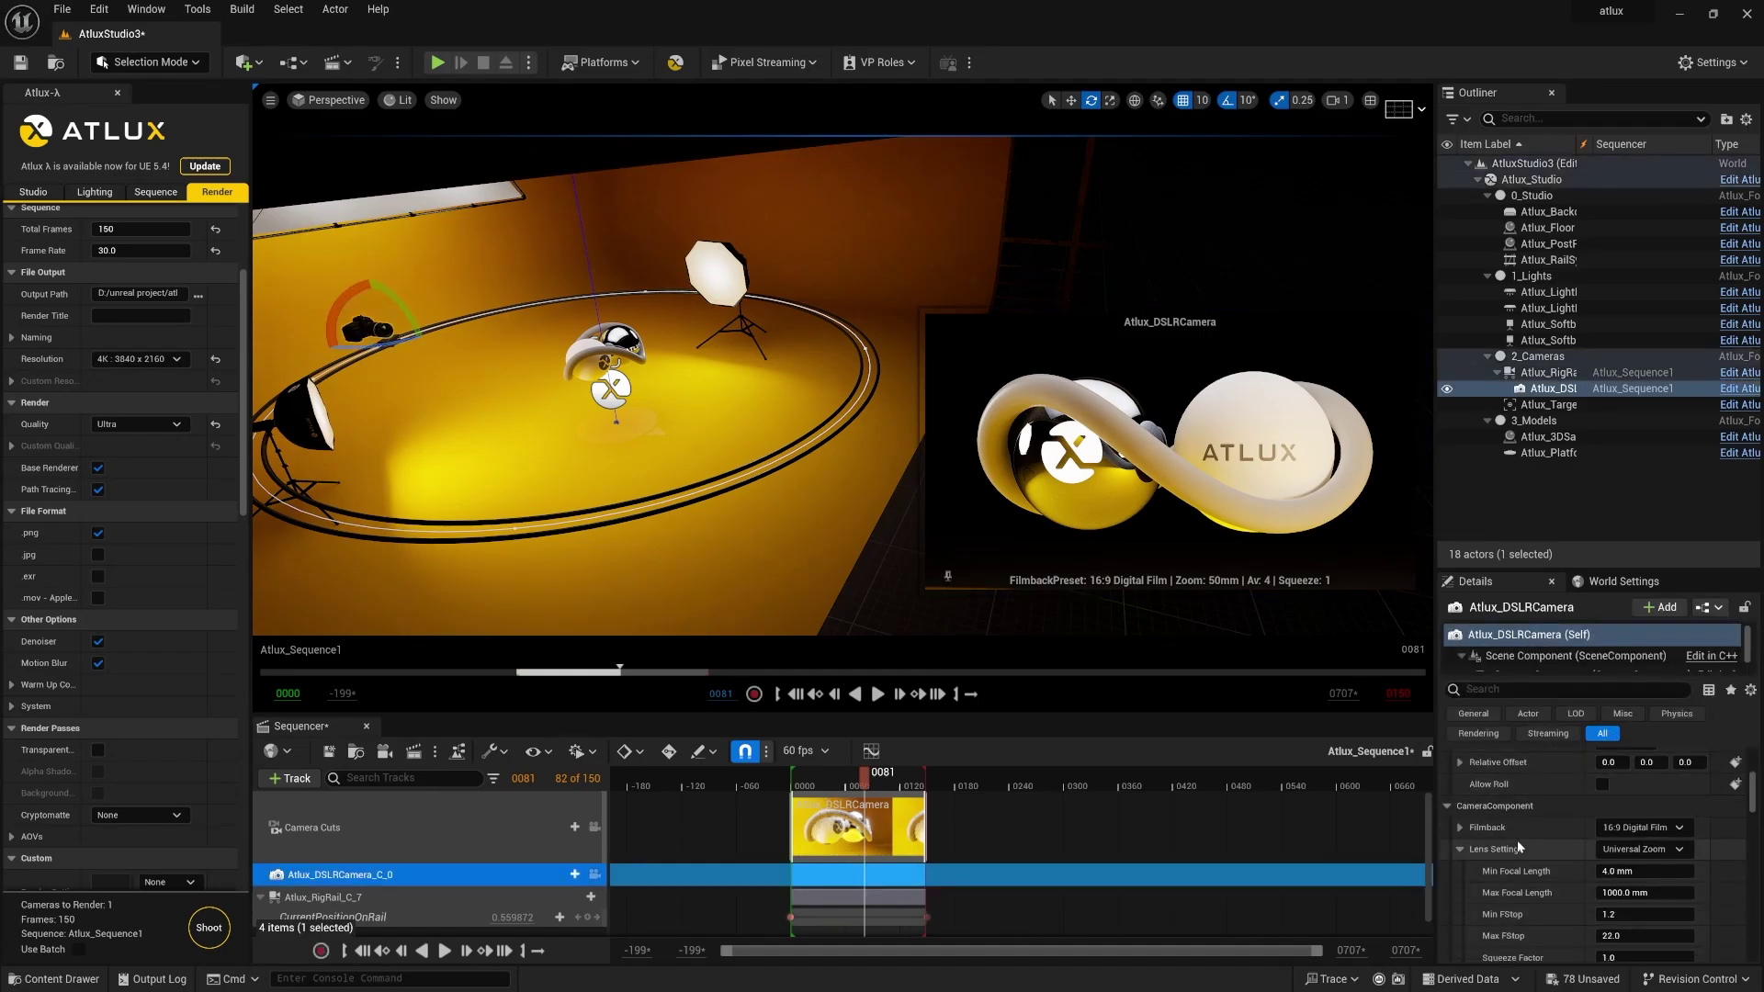
pyautogui.click(1661, 827)
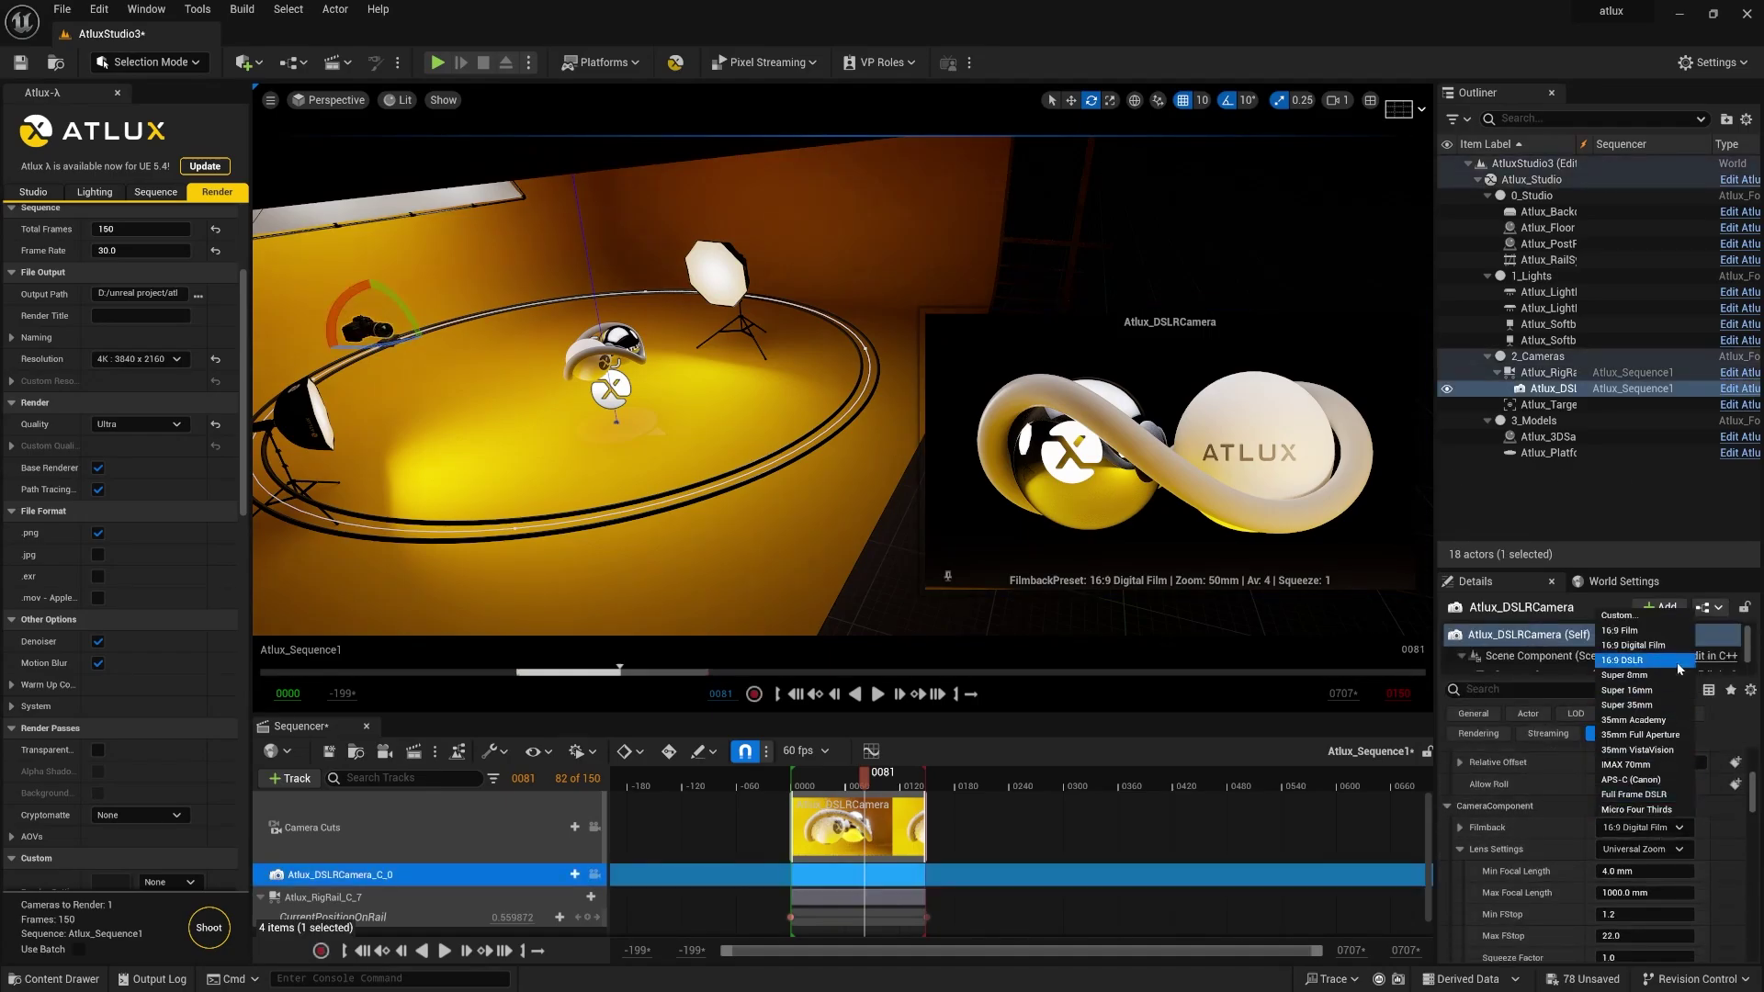
pyautogui.click(1646, 852)
pyautogui.click(1652, 742)
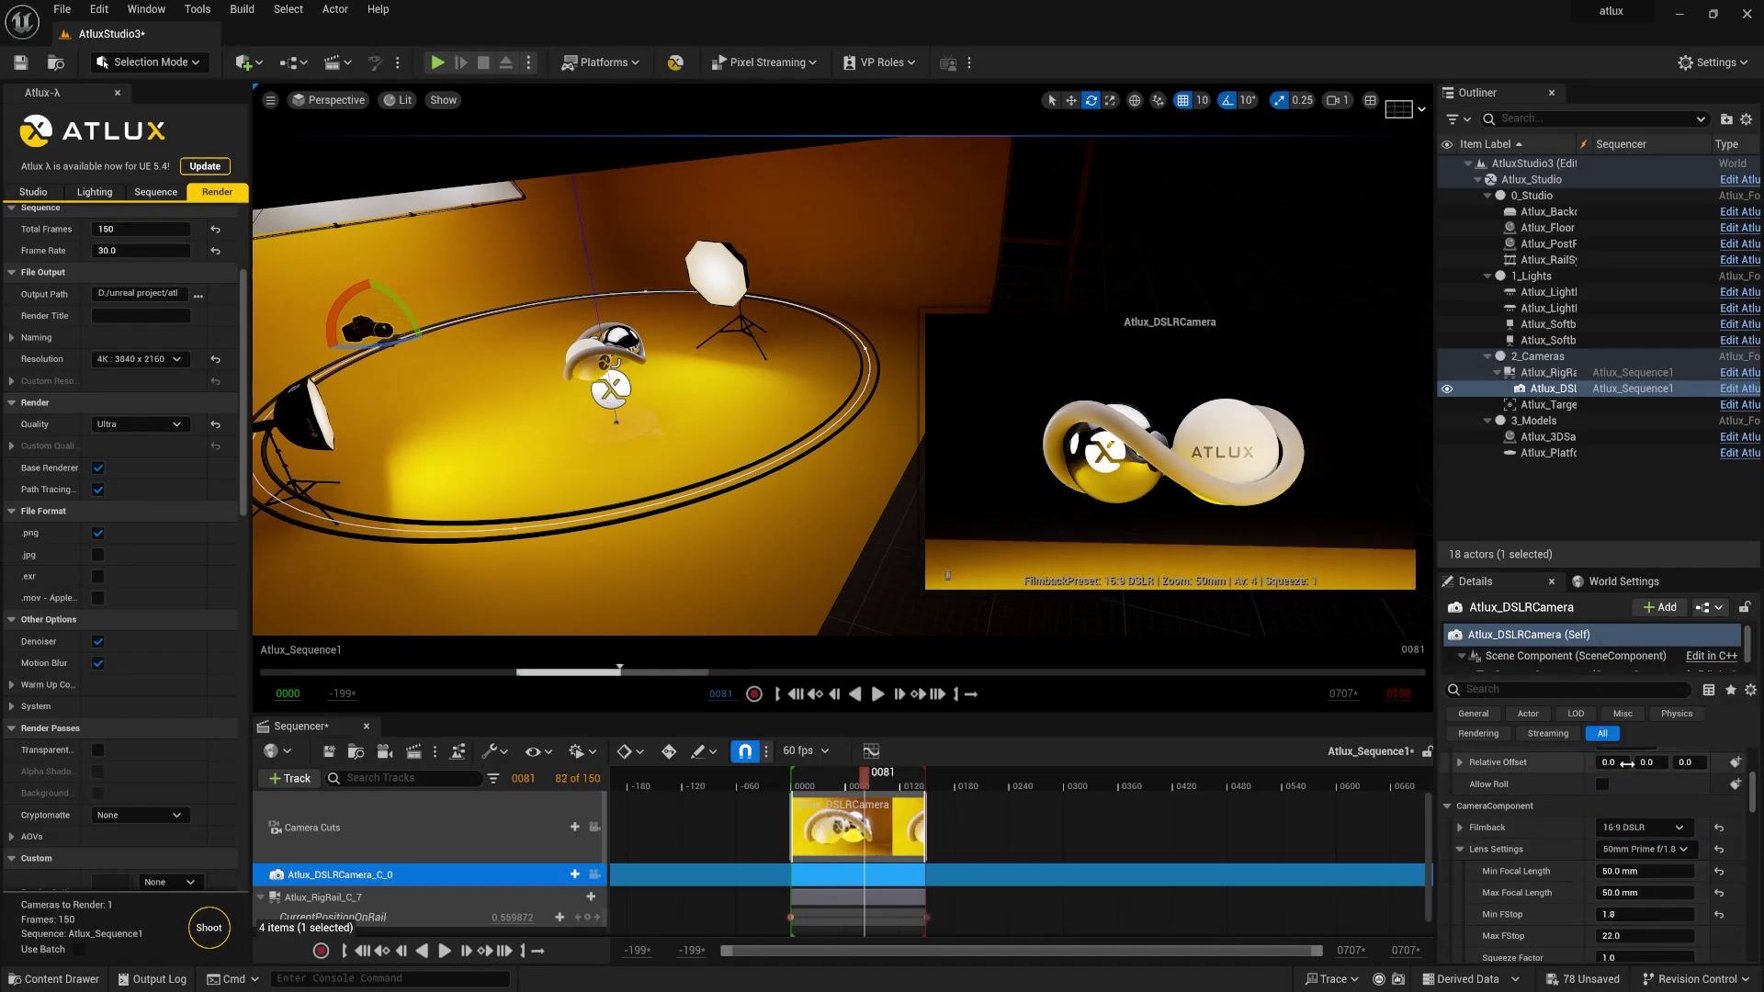
pyautogui.click(1622, 851)
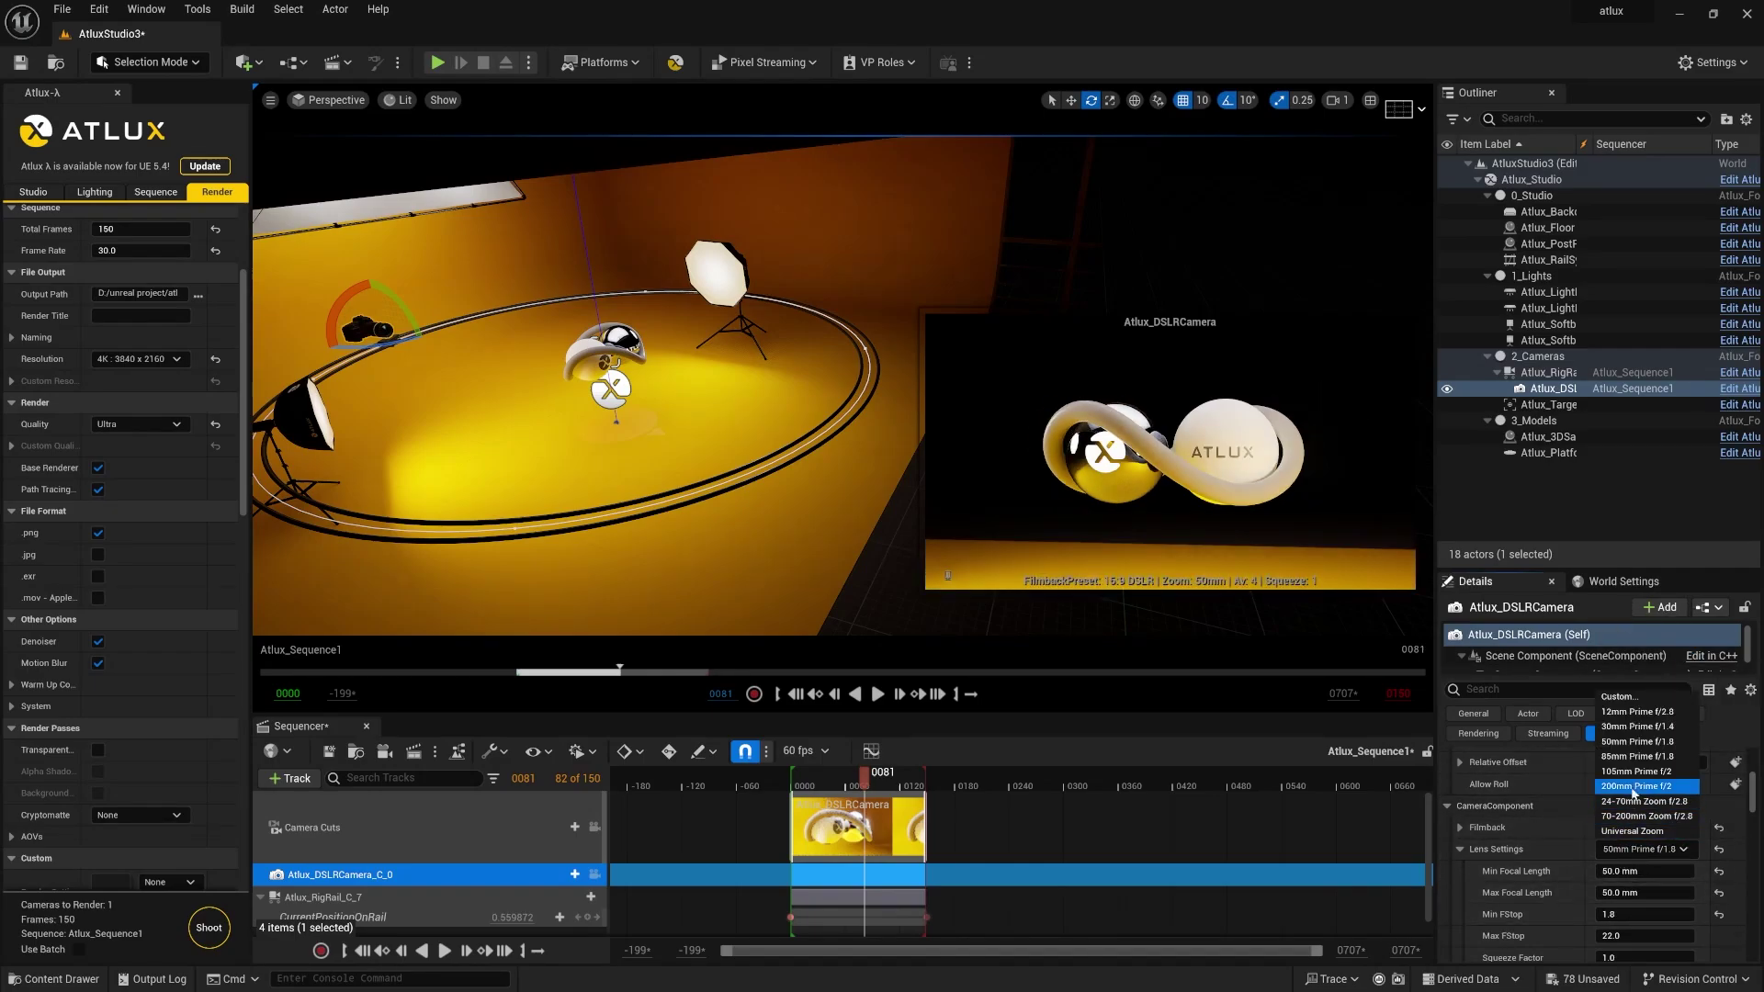
pyautogui.click(1645, 764)
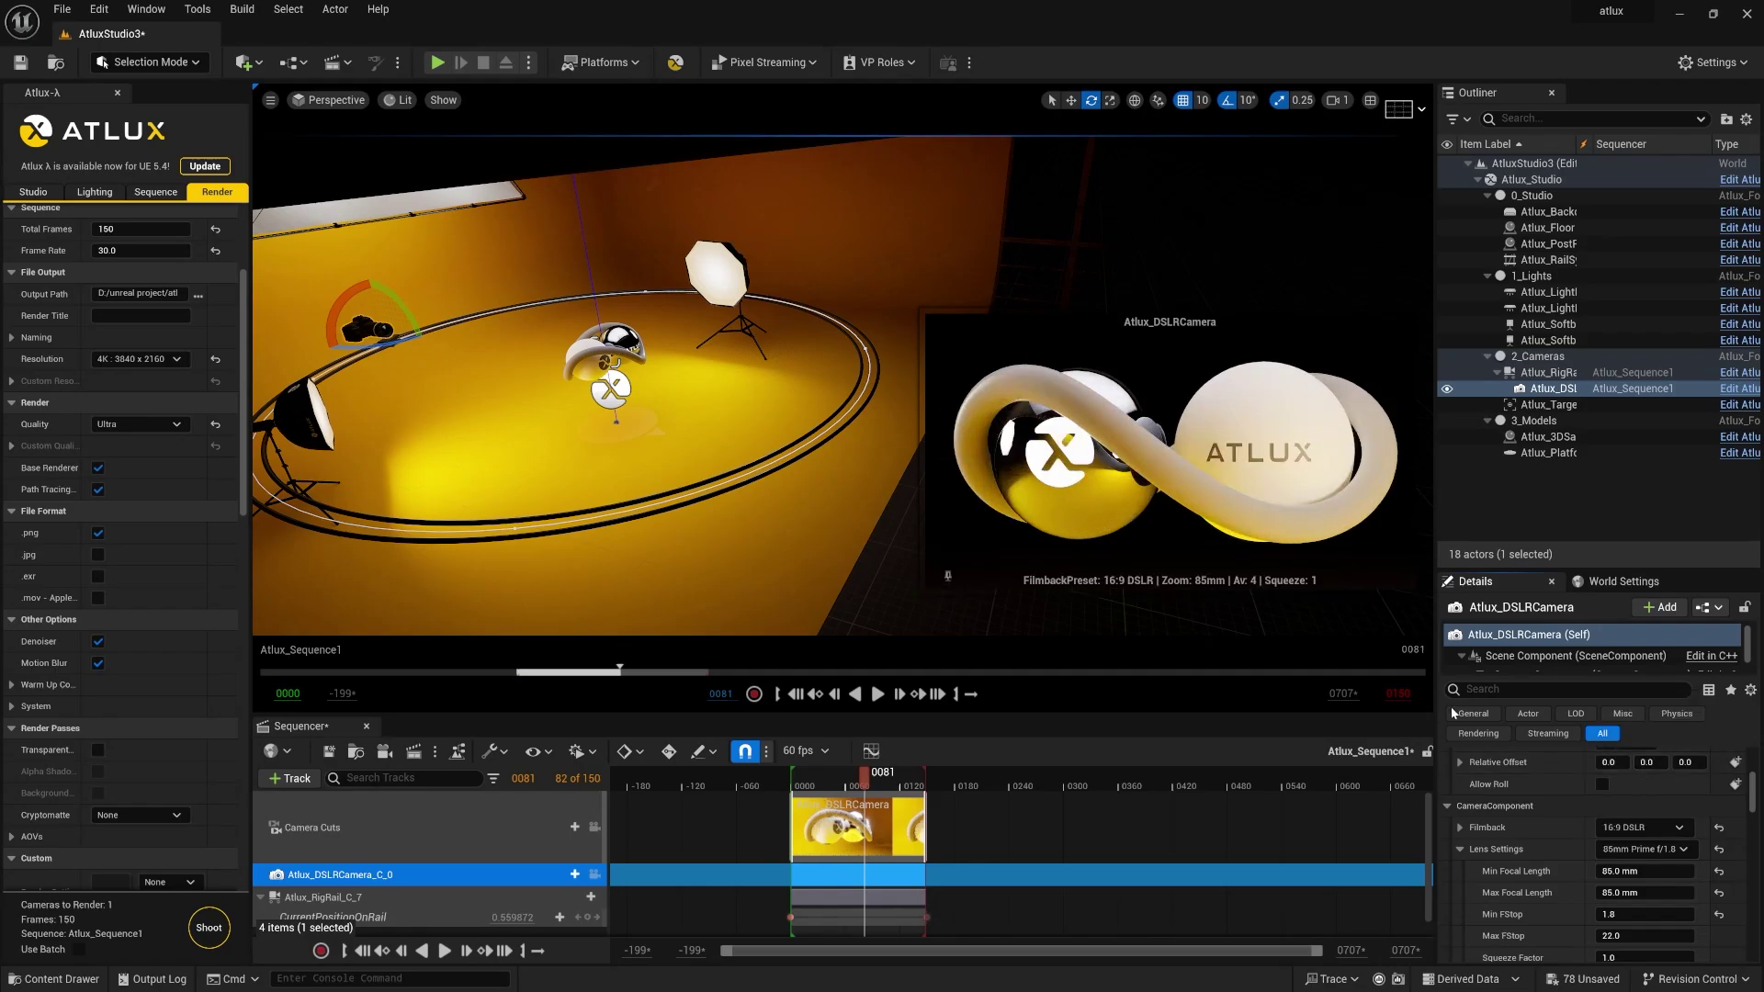
# - Set the camera crop to 2.39 and scrub the sequence to frame 0079
pyautogui.scroll(-10, 1522, 919)
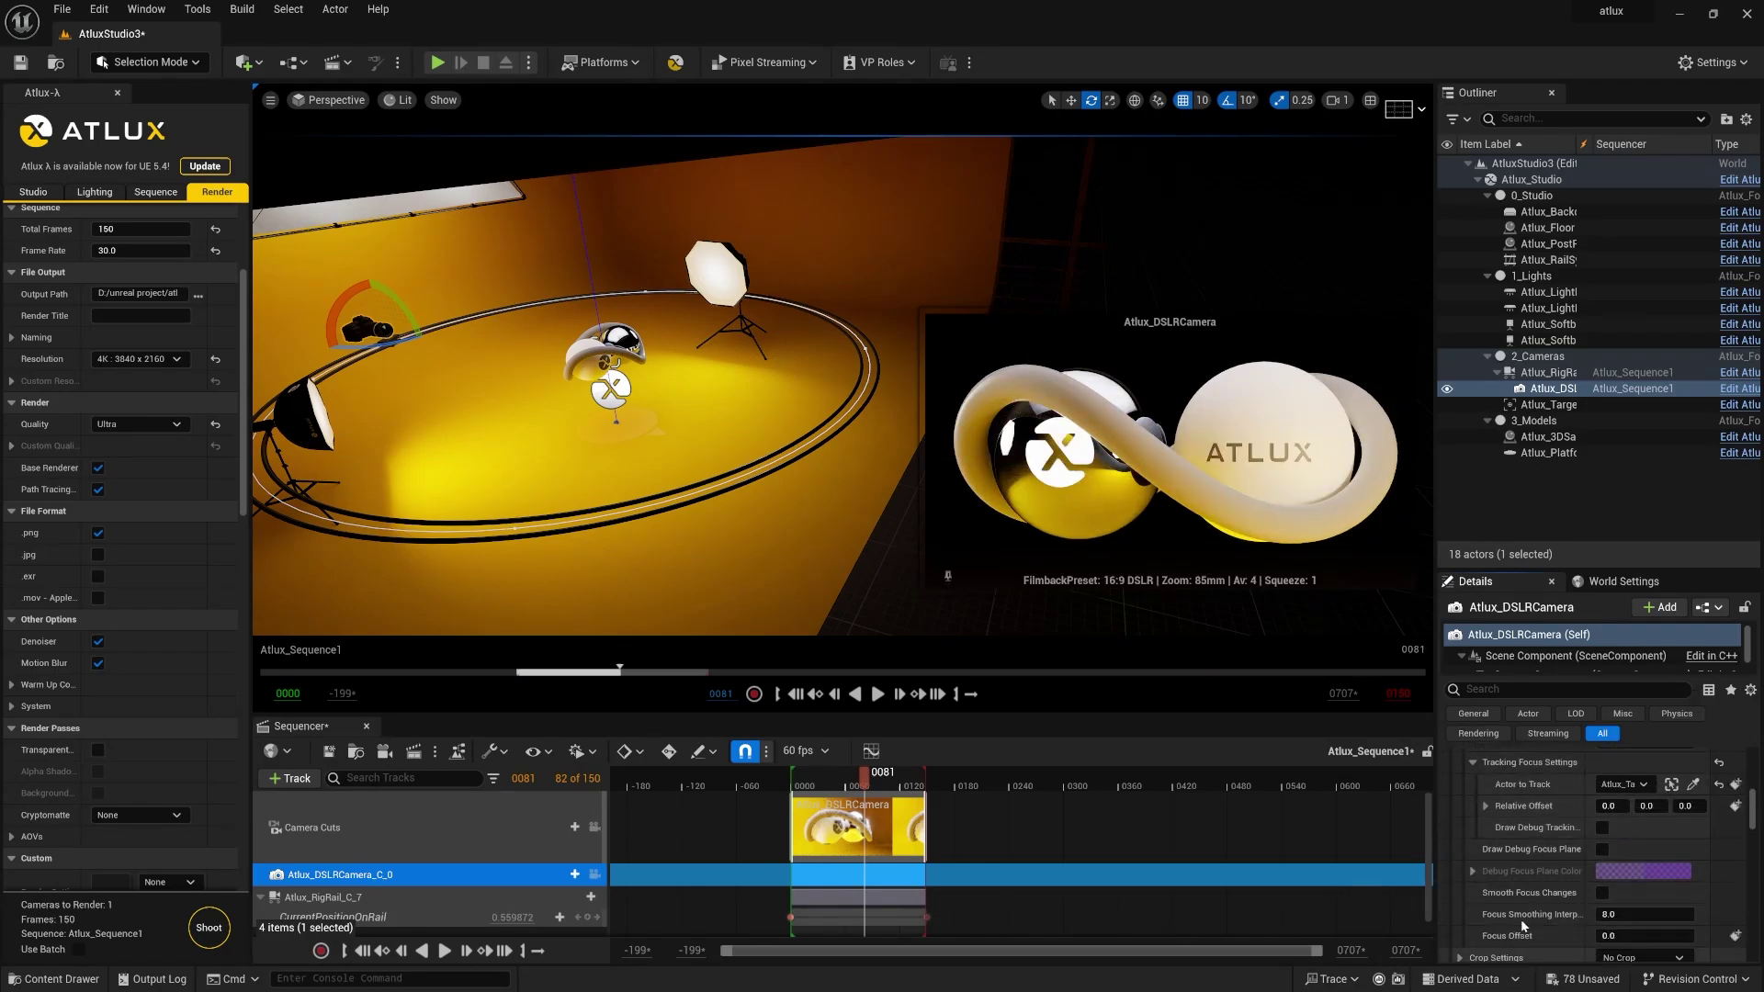
pyautogui.scroll(-4, 1522, 925)
pyautogui.click(1631, 855)
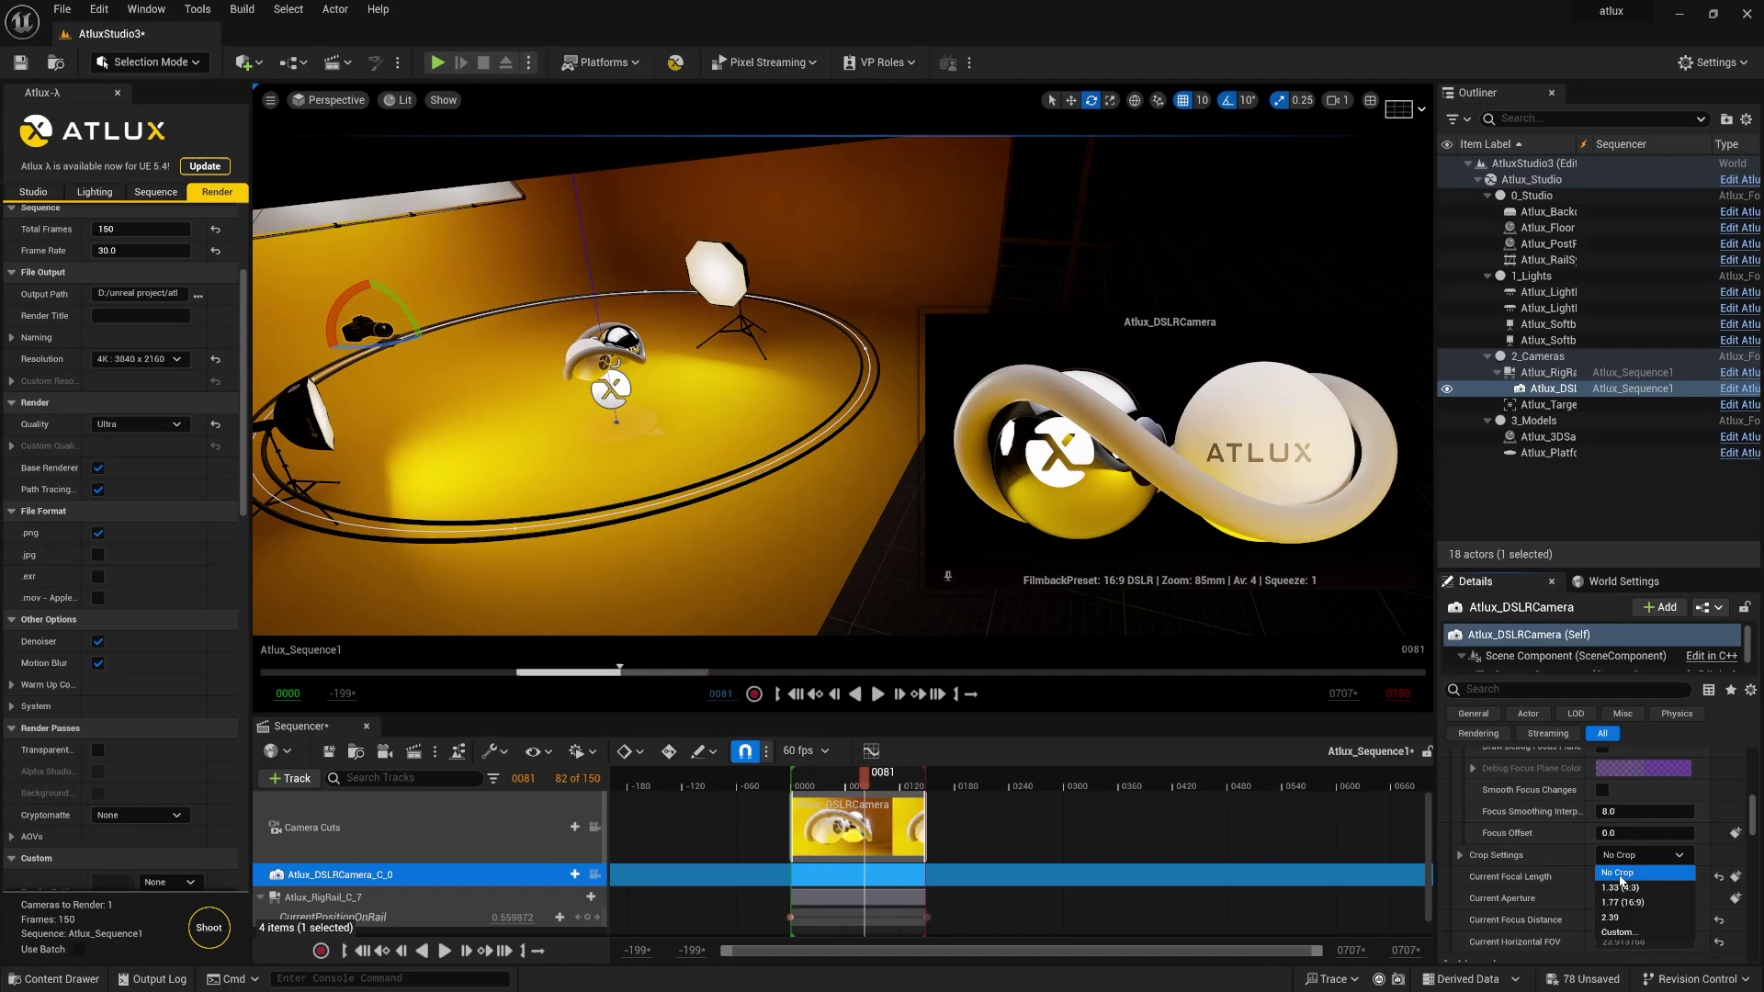
pyautogui.click(1645, 928)
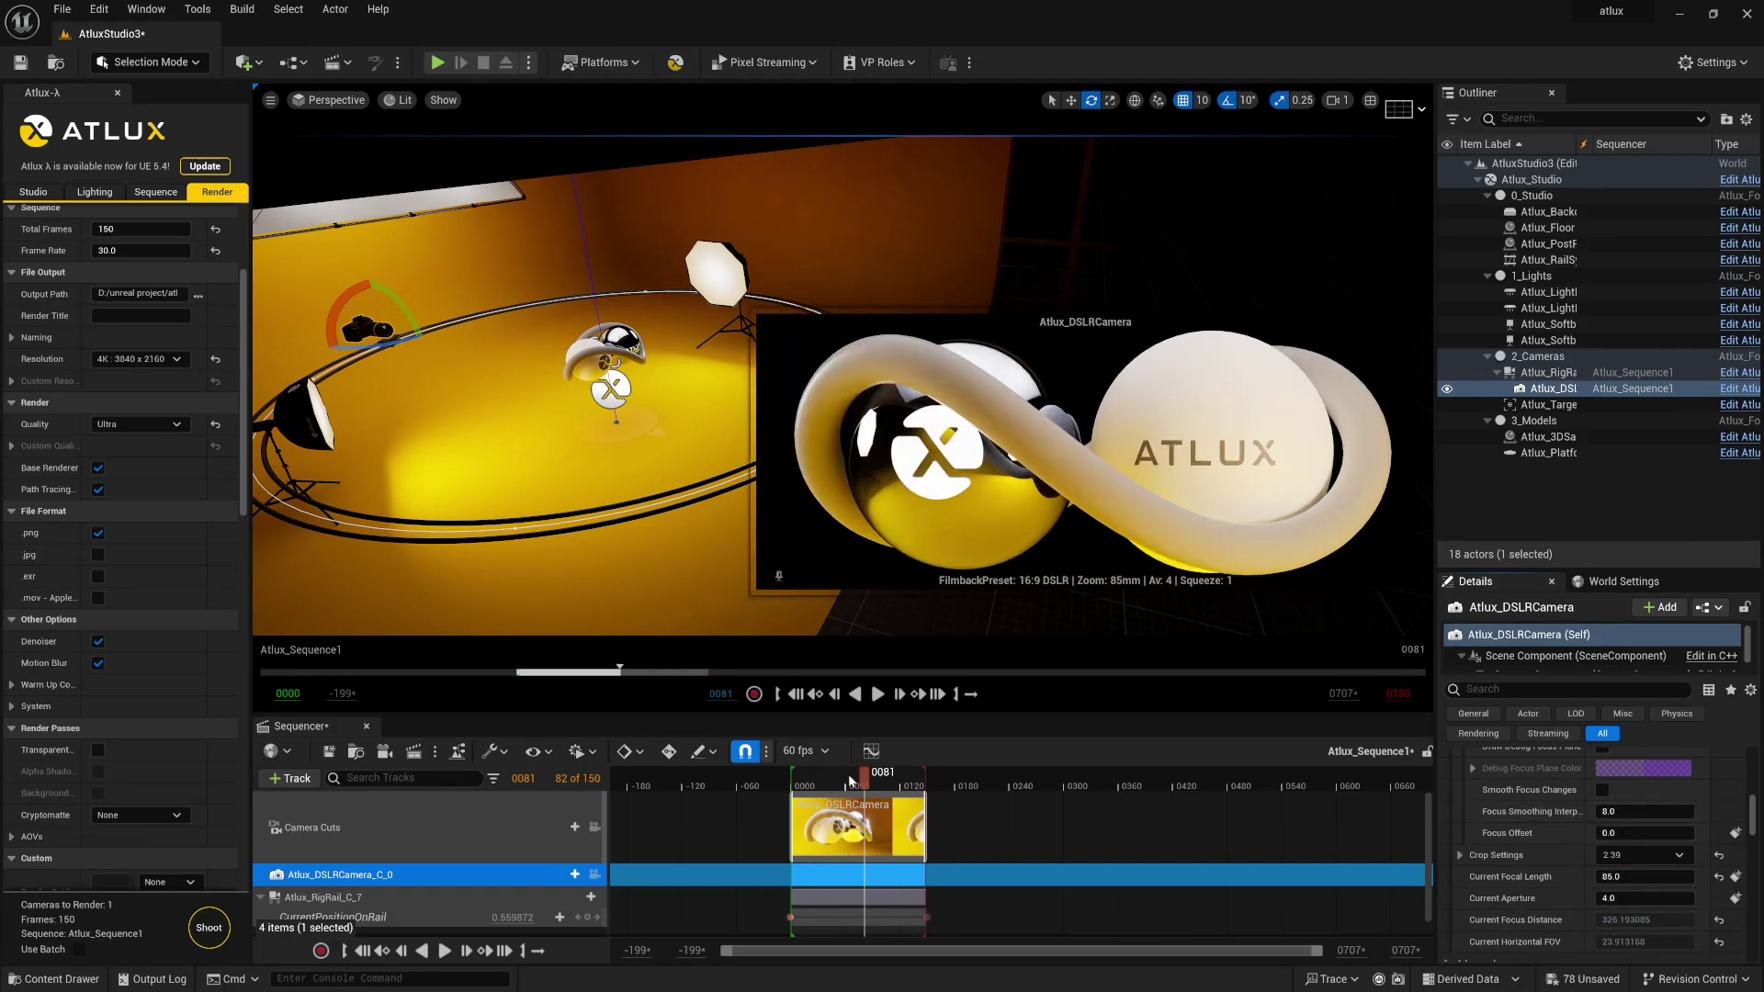
pyautogui.moveTo(867, 777); pyautogui.dragTo(864, 782)
pyautogui.click(1259, 440)
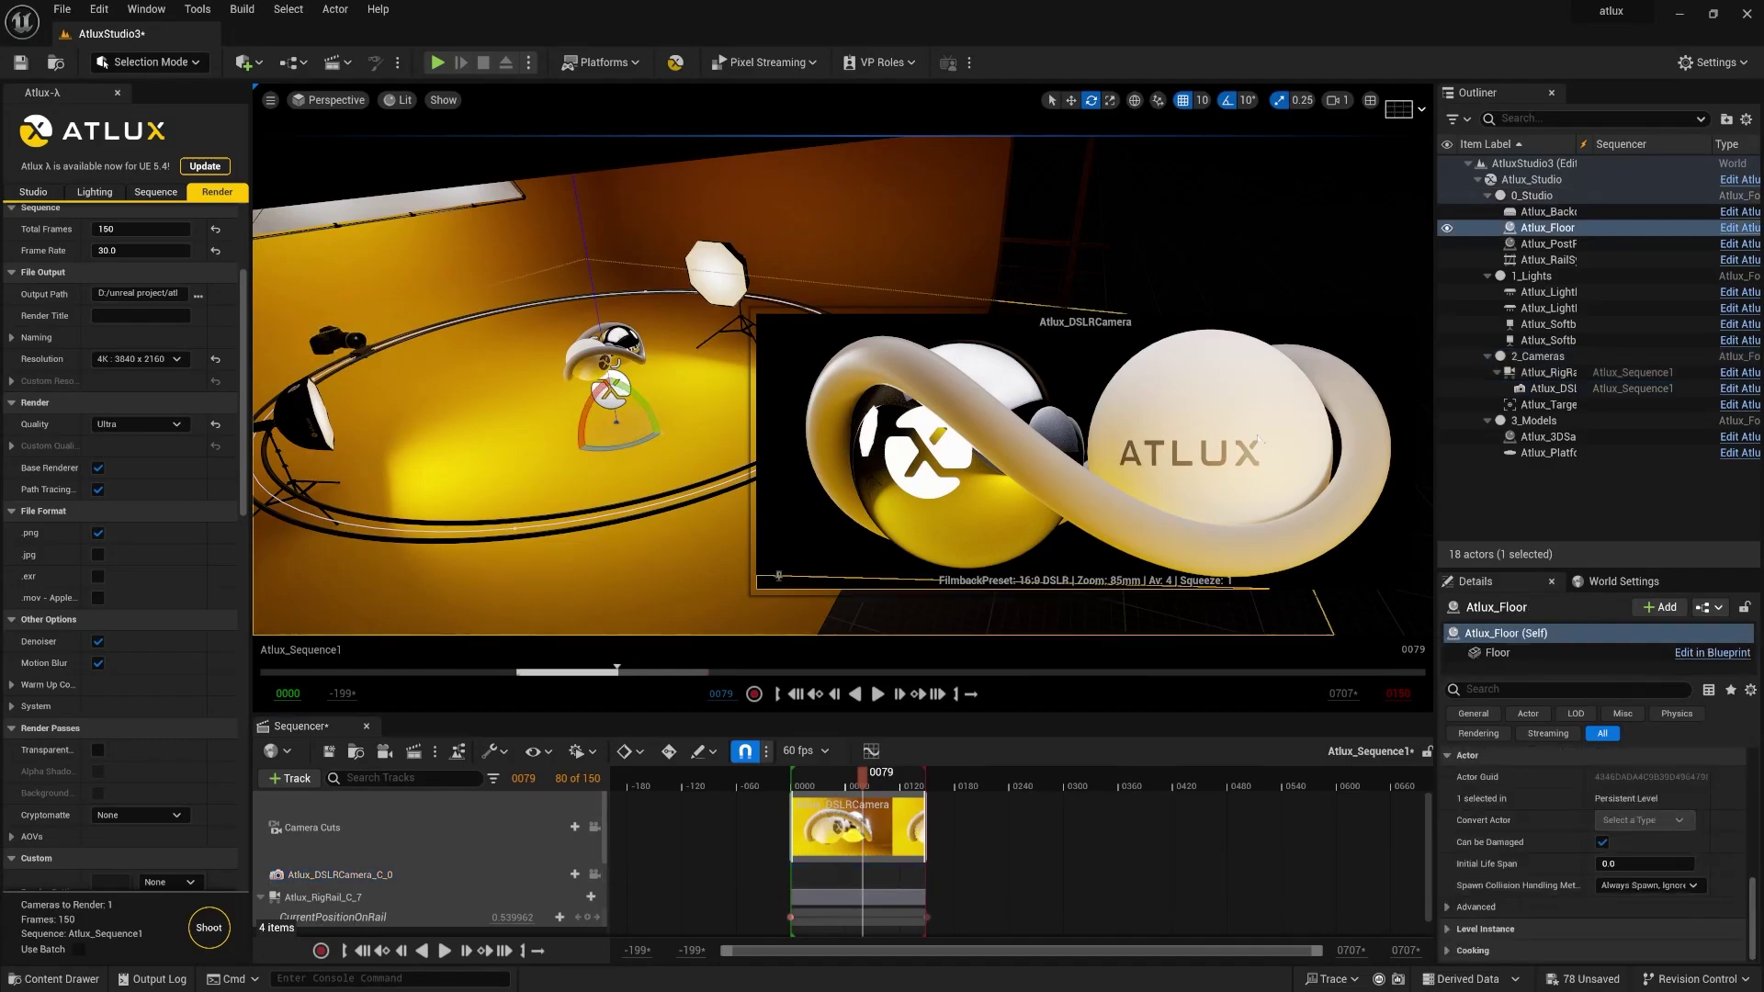
# - Hide the 3_Models group, place venice_mask in the level, and rotate it -50° about Z
pyautogui.click(1488, 492)
pyautogui.click(1446, 423)
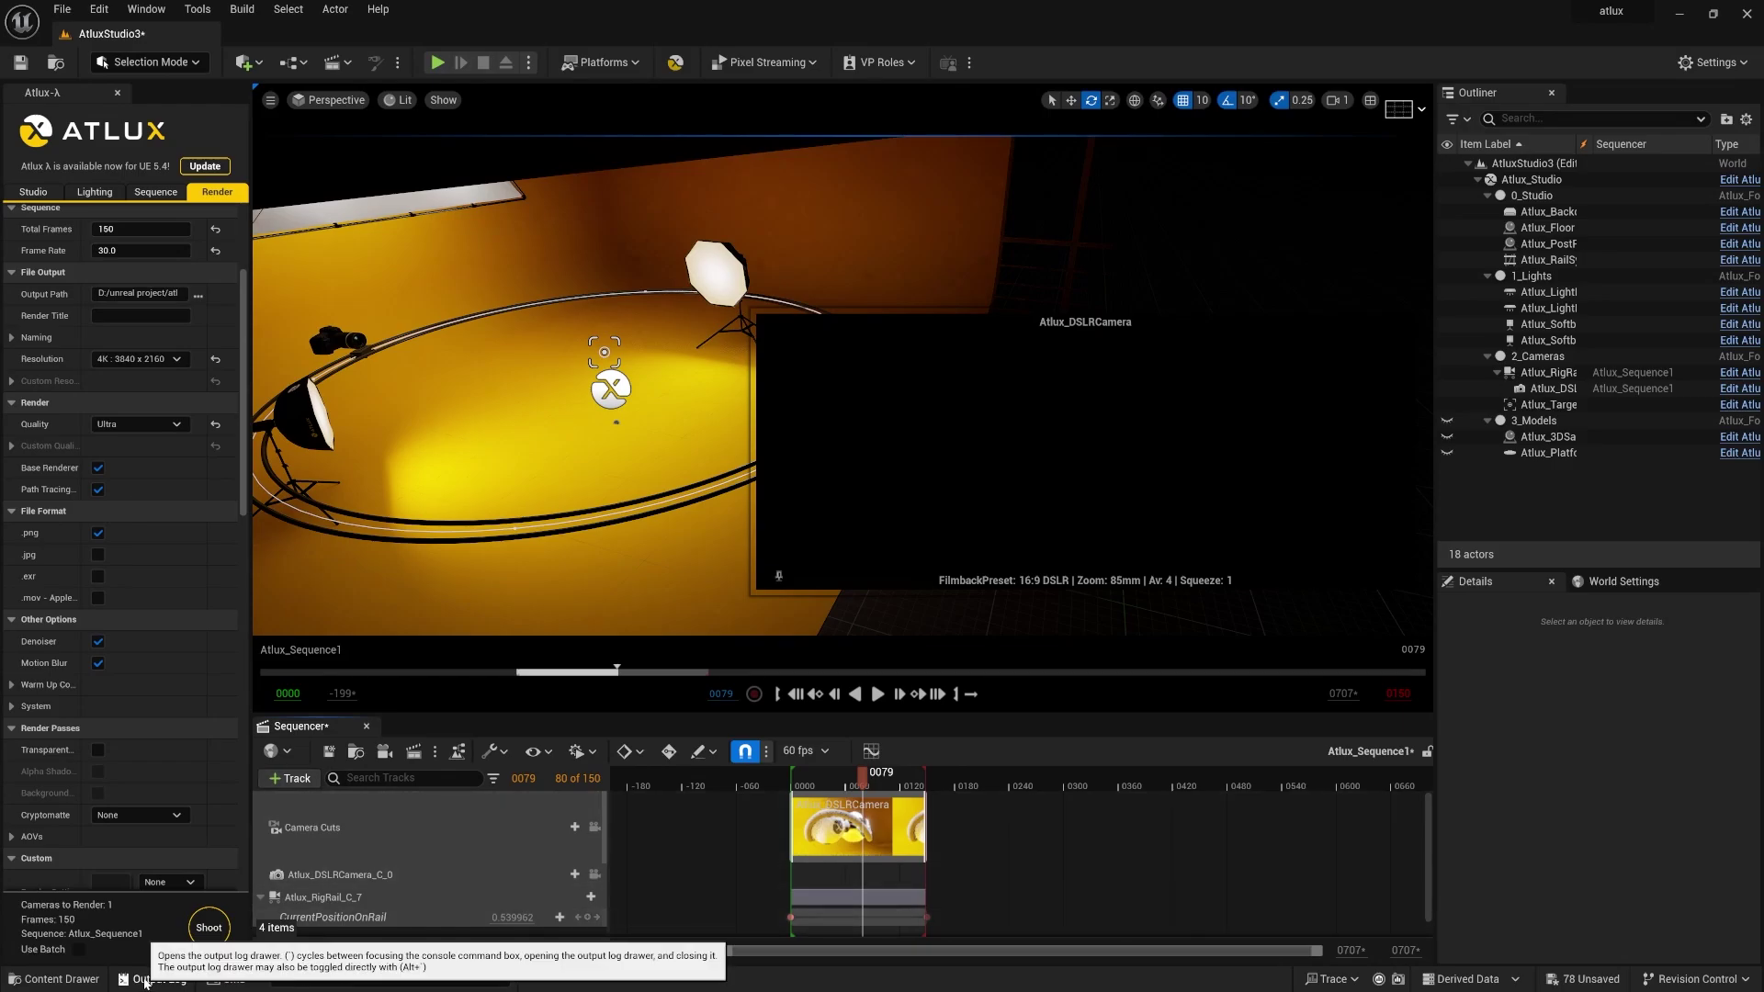
pyautogui.click(55, 978)
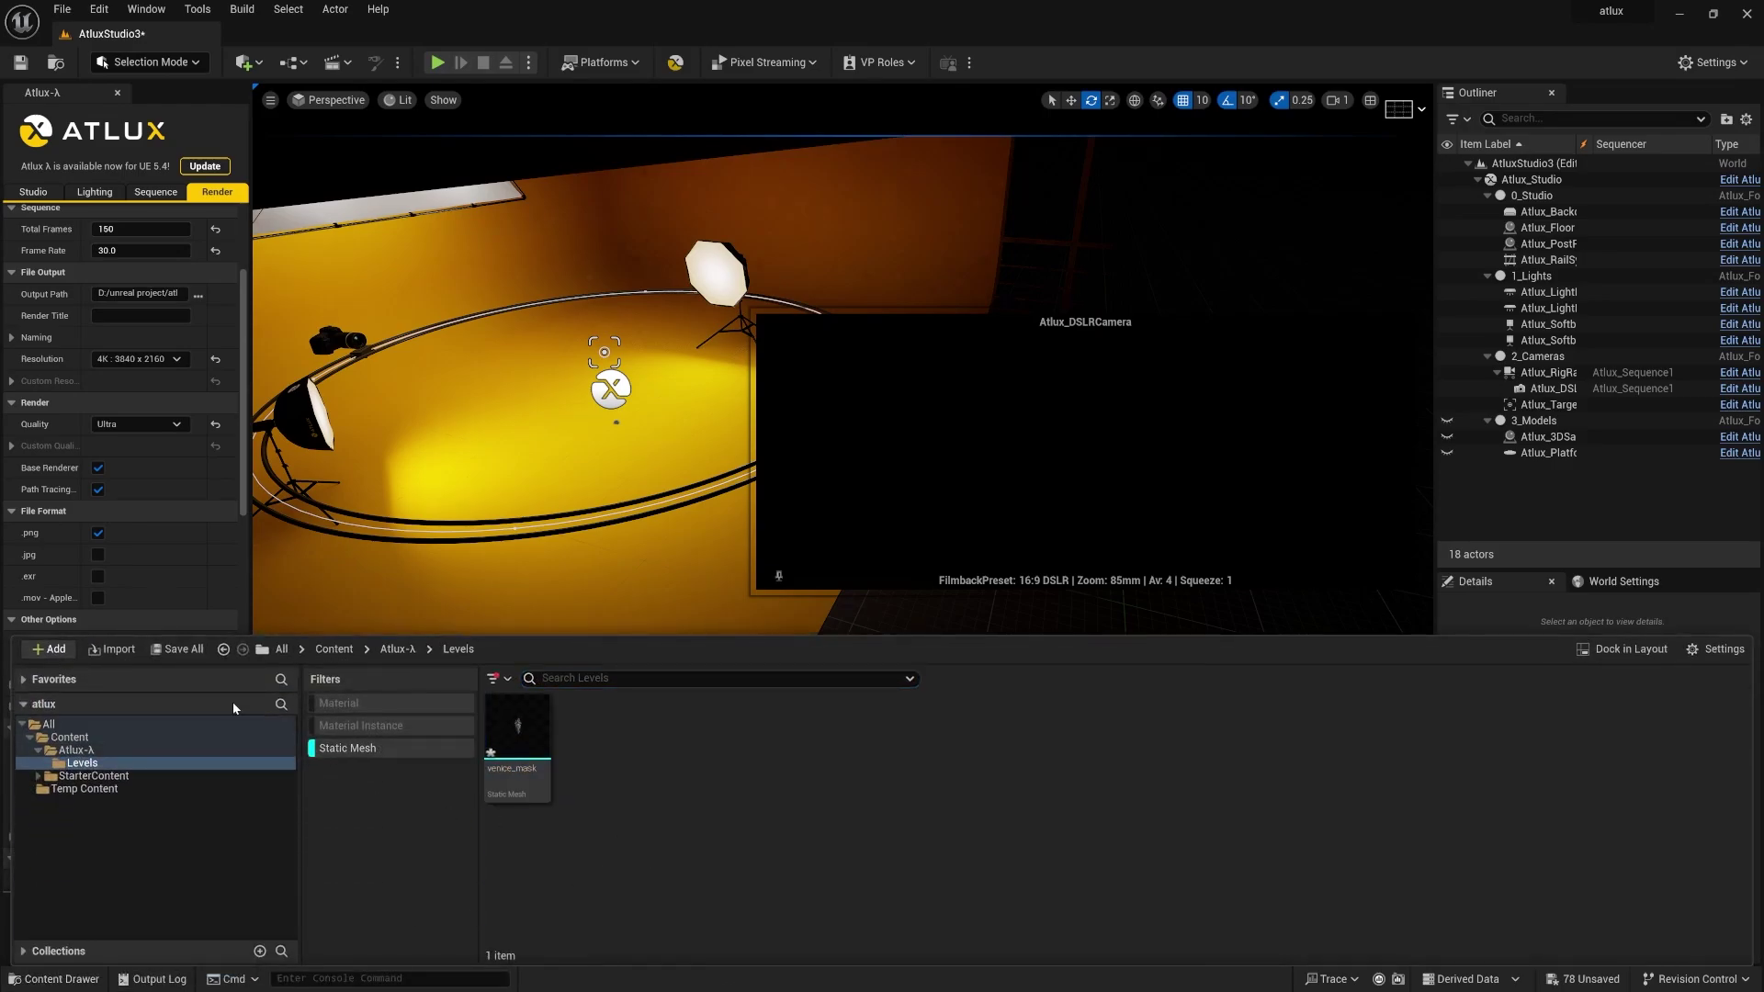
pyautogui.moveTo(503, 734); pyautogui.dragTo(610, 395)
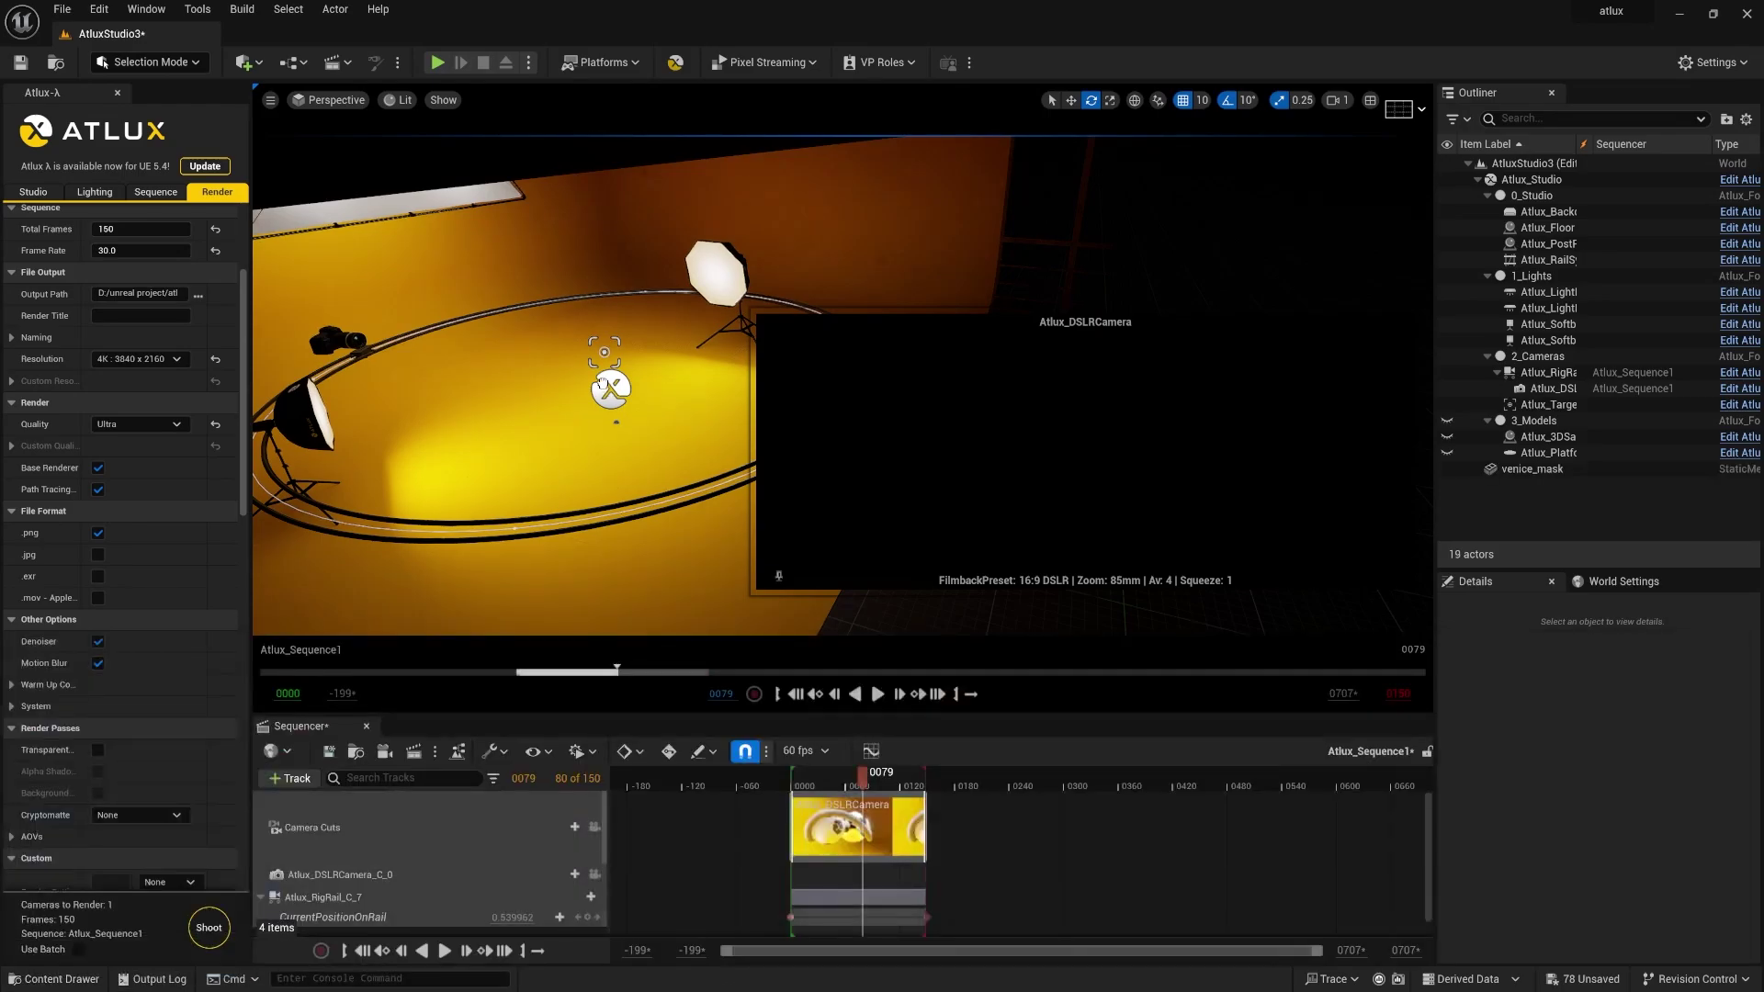
pyautogui.press('r')
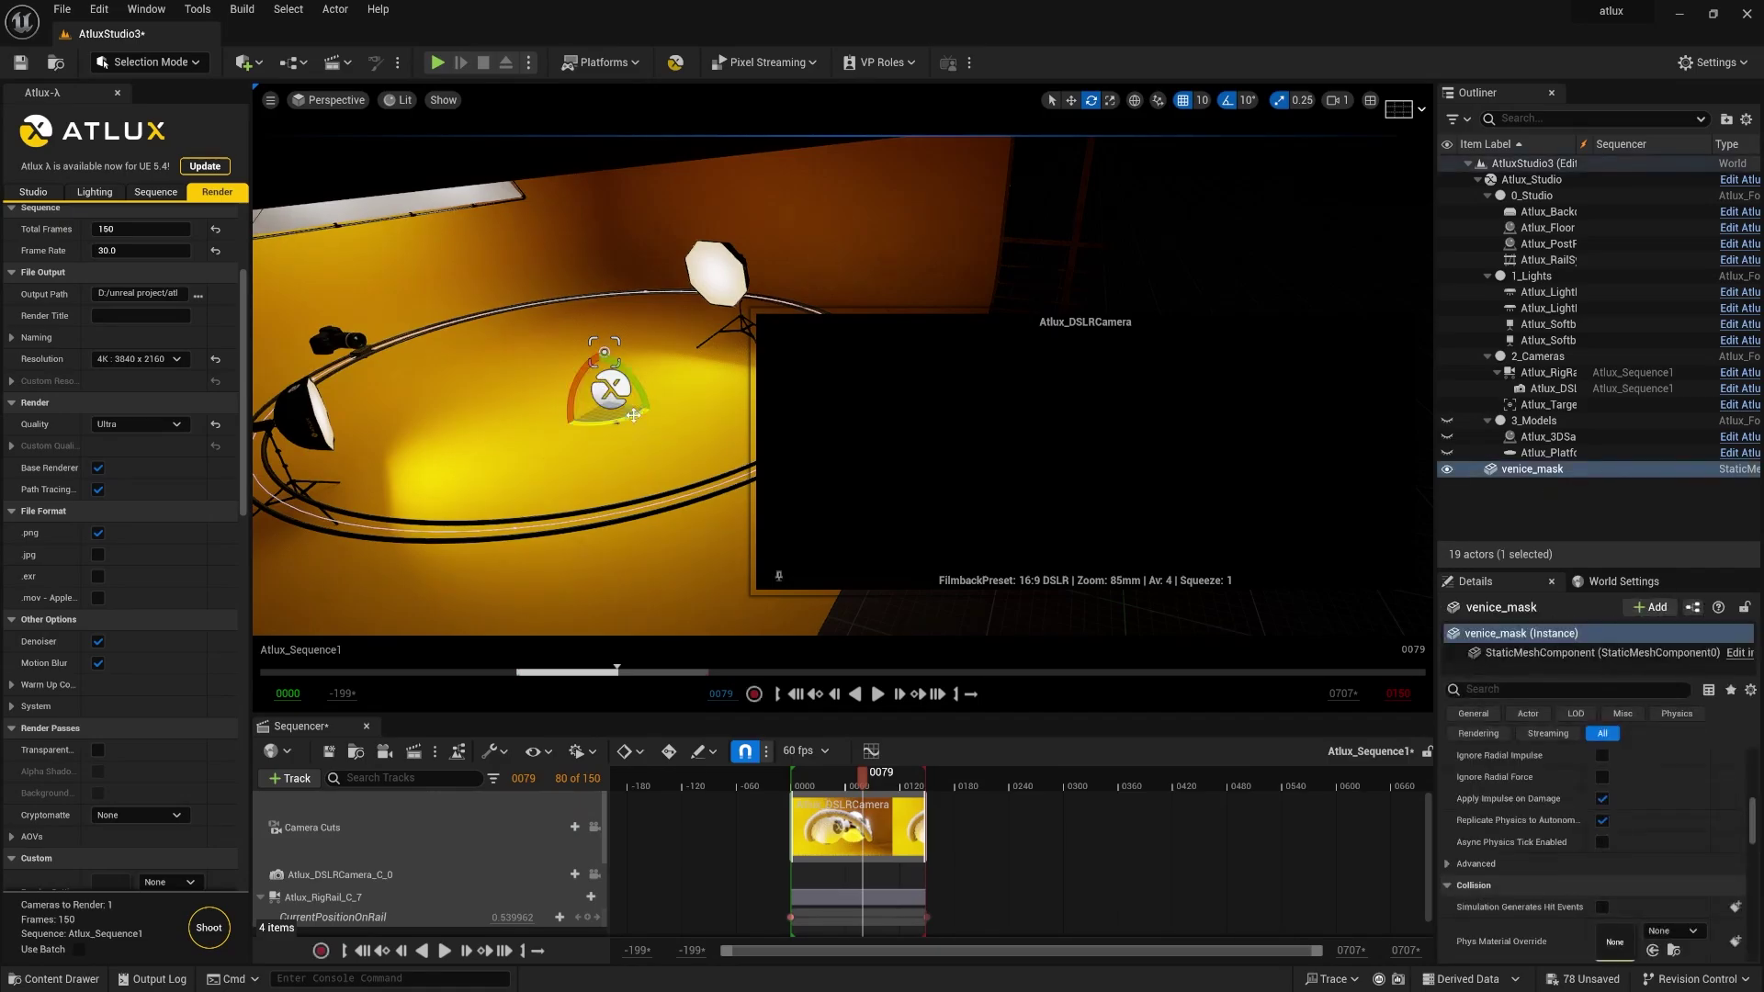
pyautogui.press('e')
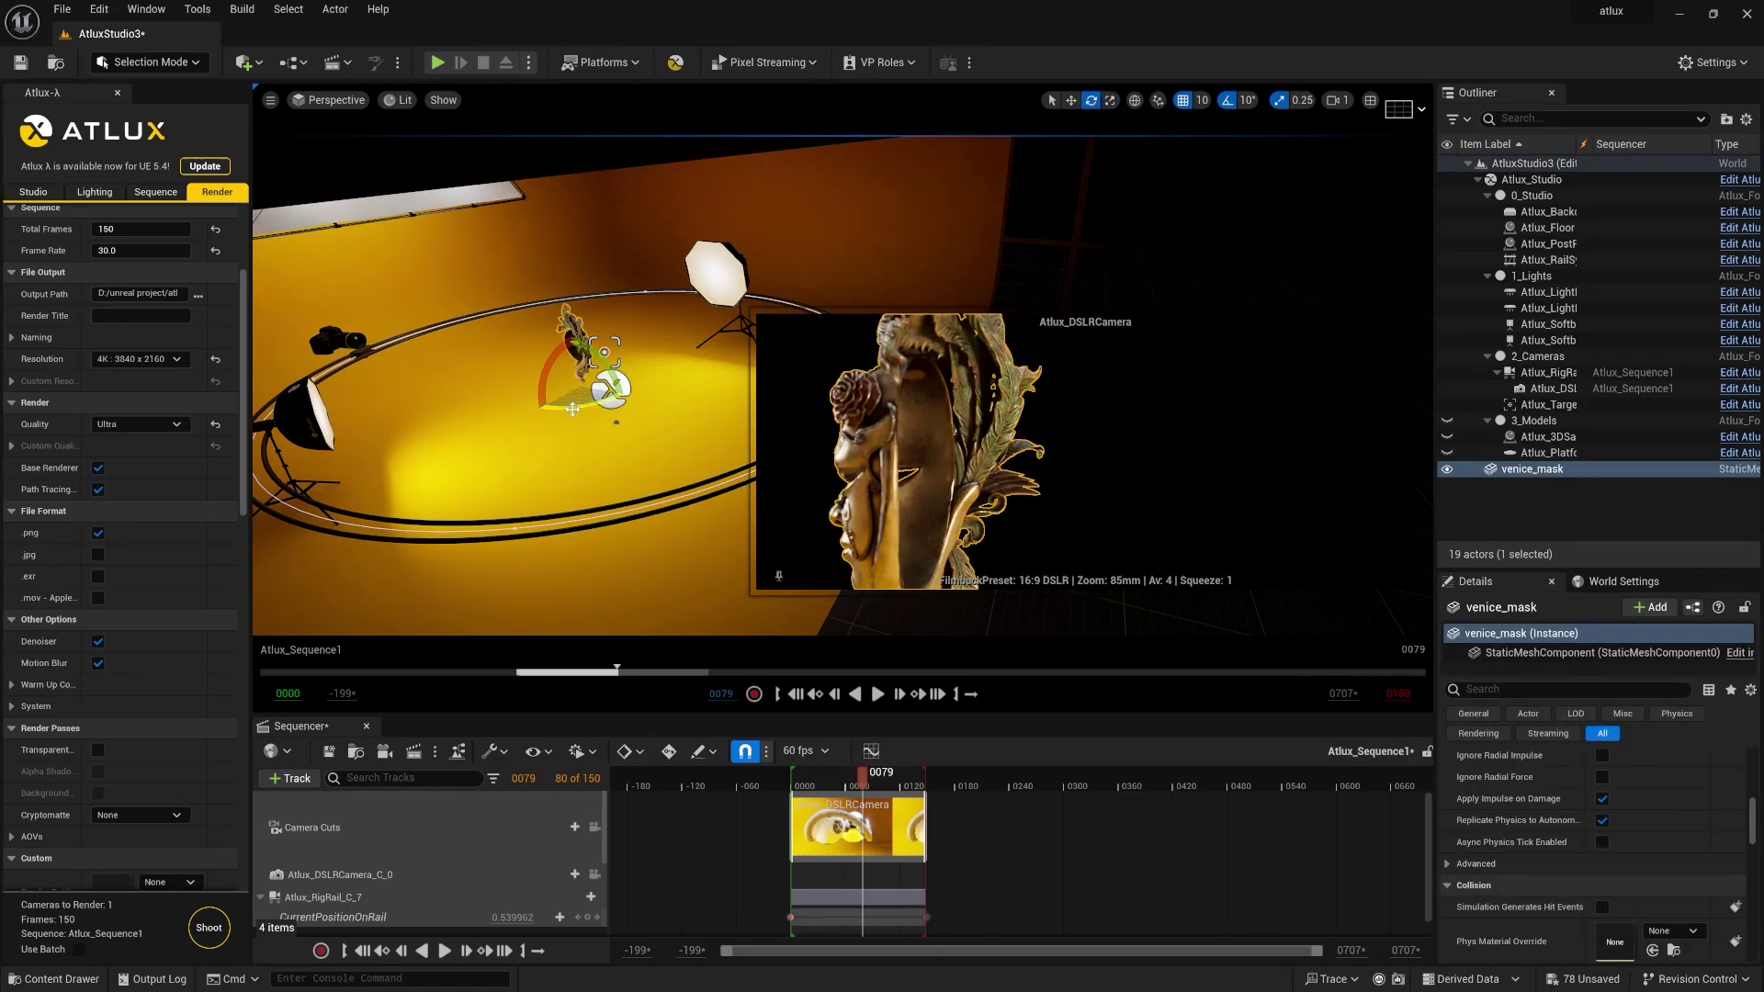
pyautogui.moveTo(566, 386)
pyautogui.mouseDown()
pyautogui.moveTo(496, 408)
pyautogui.moveTo(570, 388)
pyautogui.mouseUp()
pyautogui.press('w')
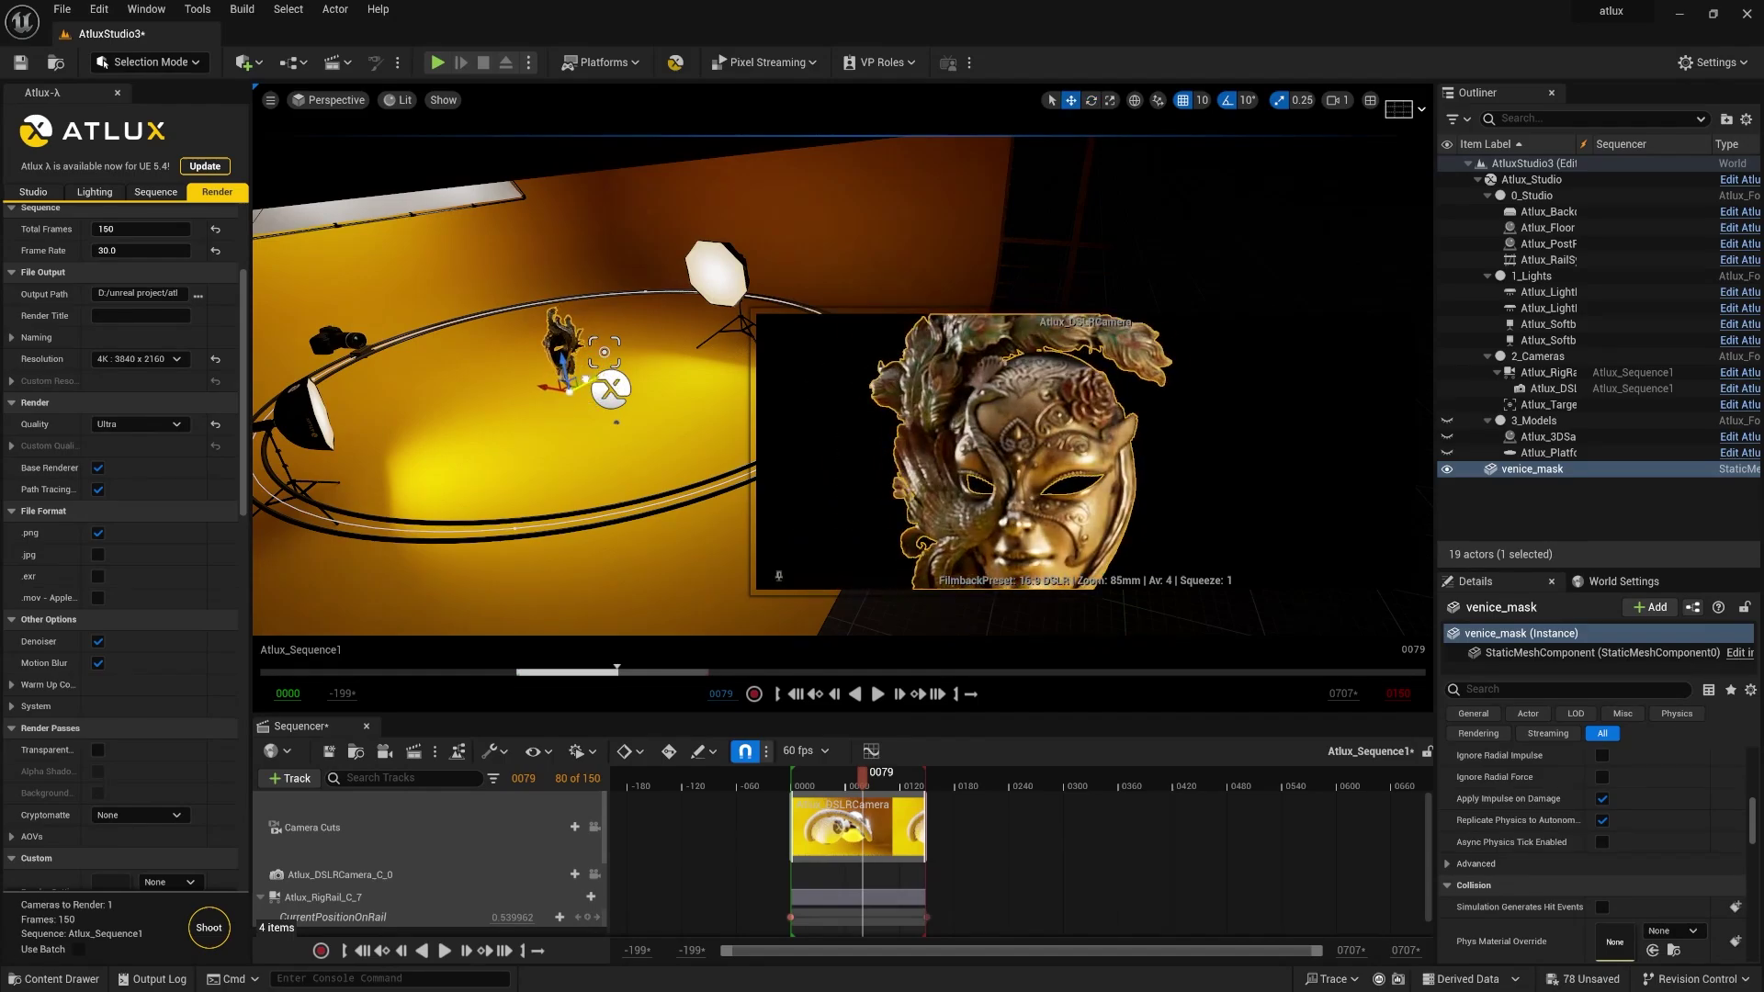
# - Drag the DSLR camera left to reframe the mask, then scrub the sequence to check
pyautogui.click(329, 335)
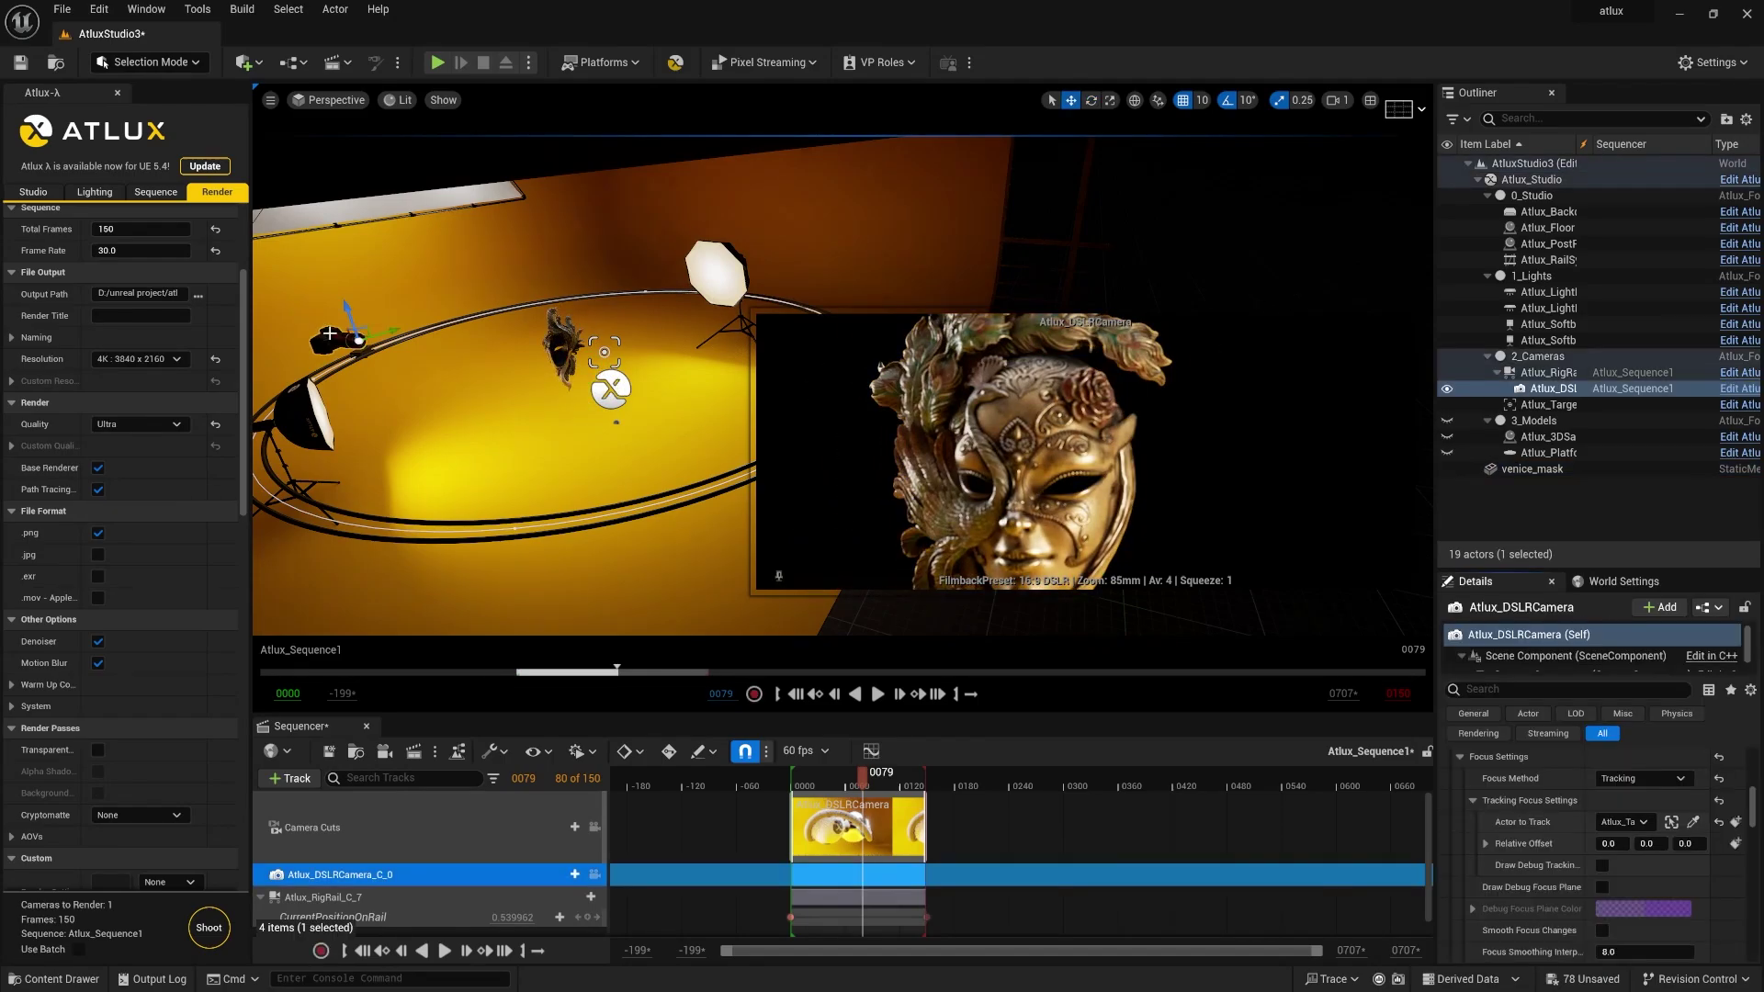
pyautogui.moveTo(337, 335); pyautogui.dragTo(296, 326)
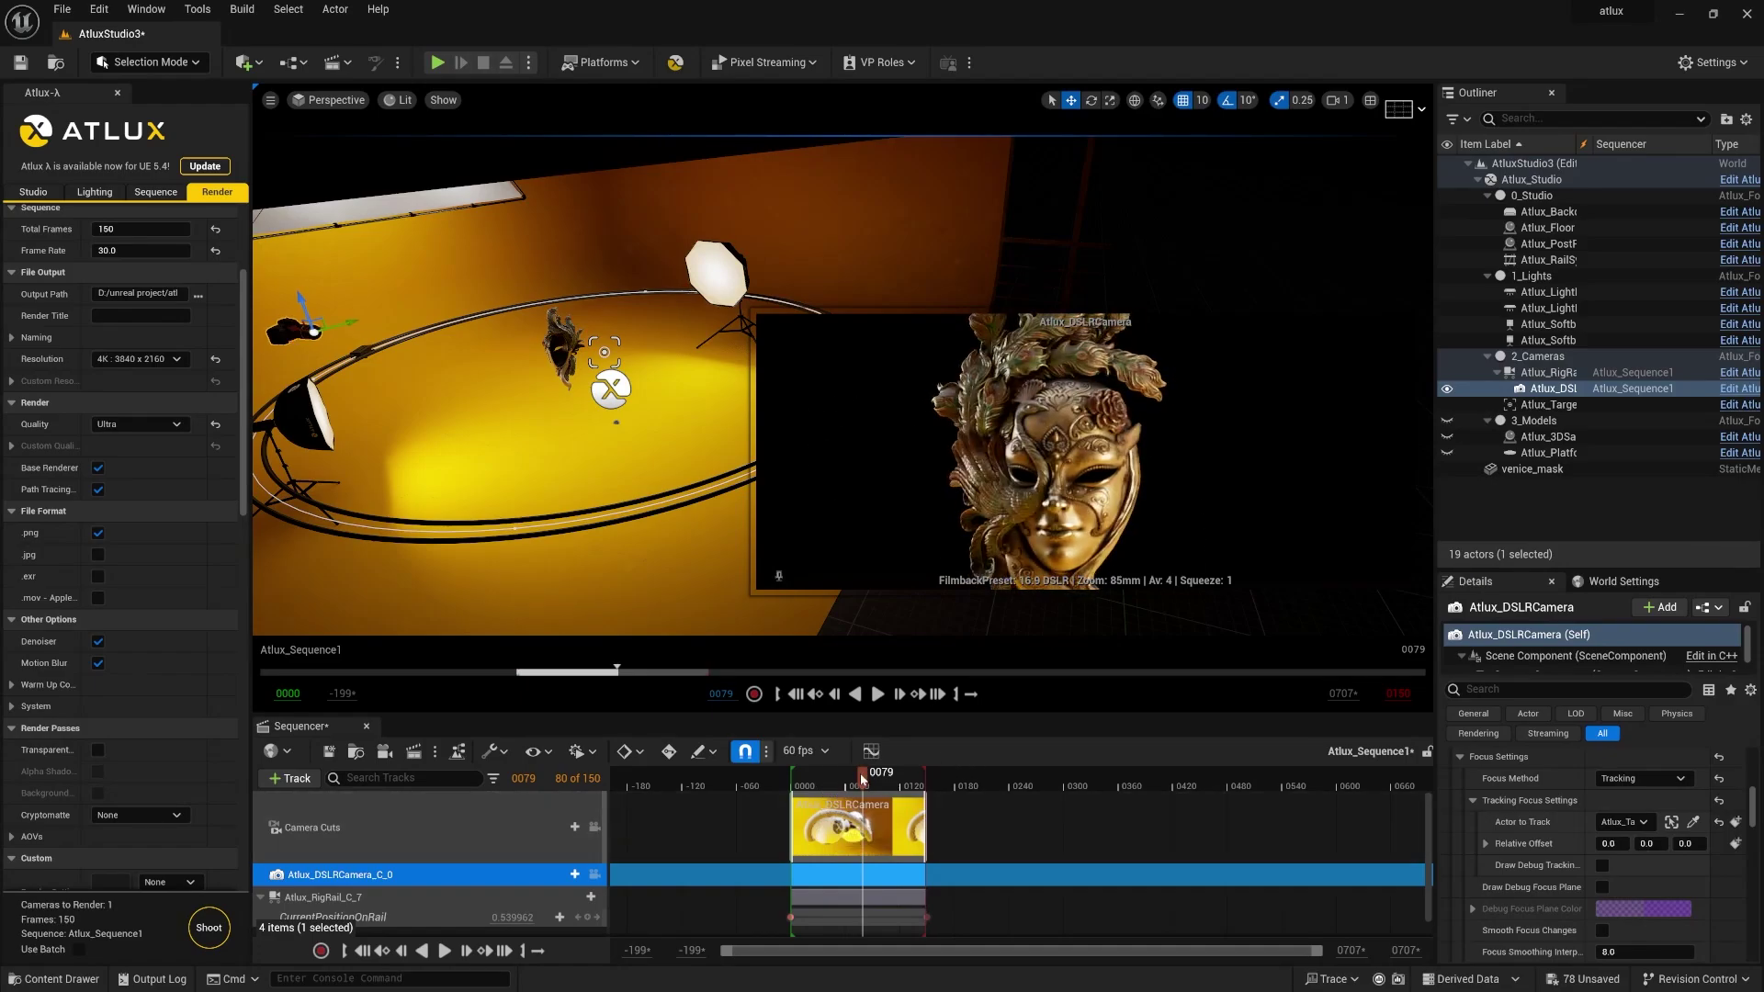
pyautogui.moveTo(864, 775)
pyautogui.mouseDown()
pyautogui.moveTo(905, 775)
pyautogui.moveTo(868, 786)
pyautogui.mouseUp()
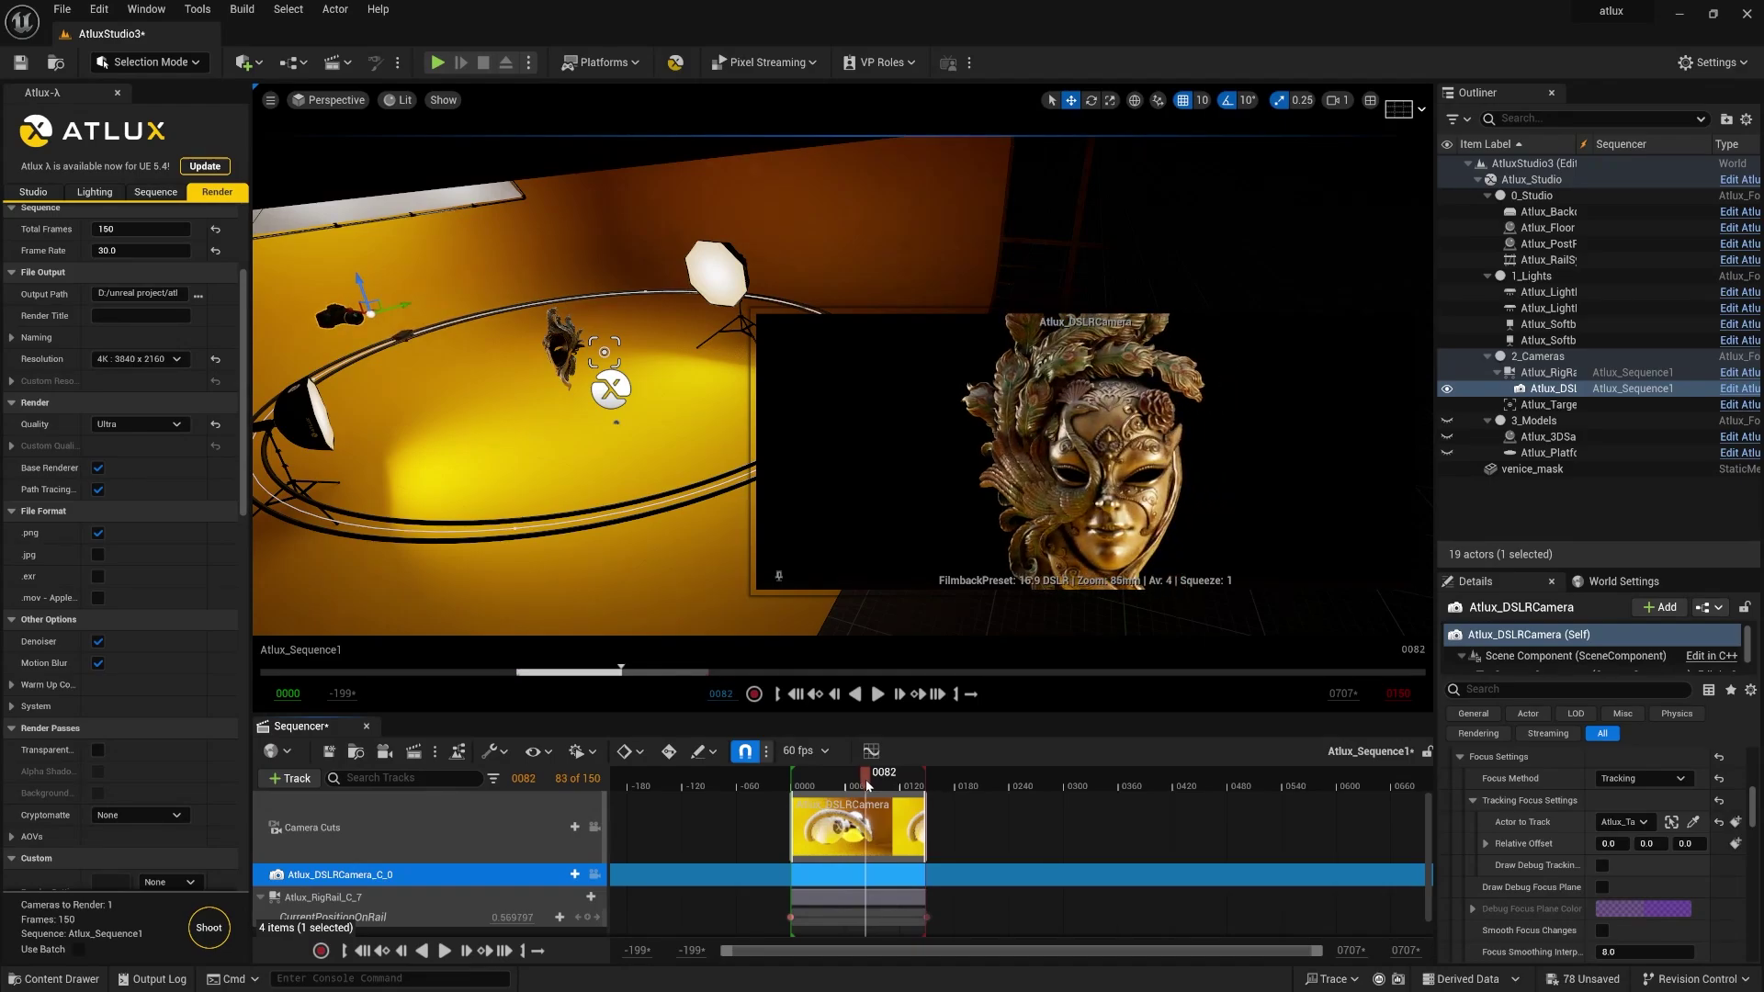
pyautogui.scroll(-3, 128, 808)
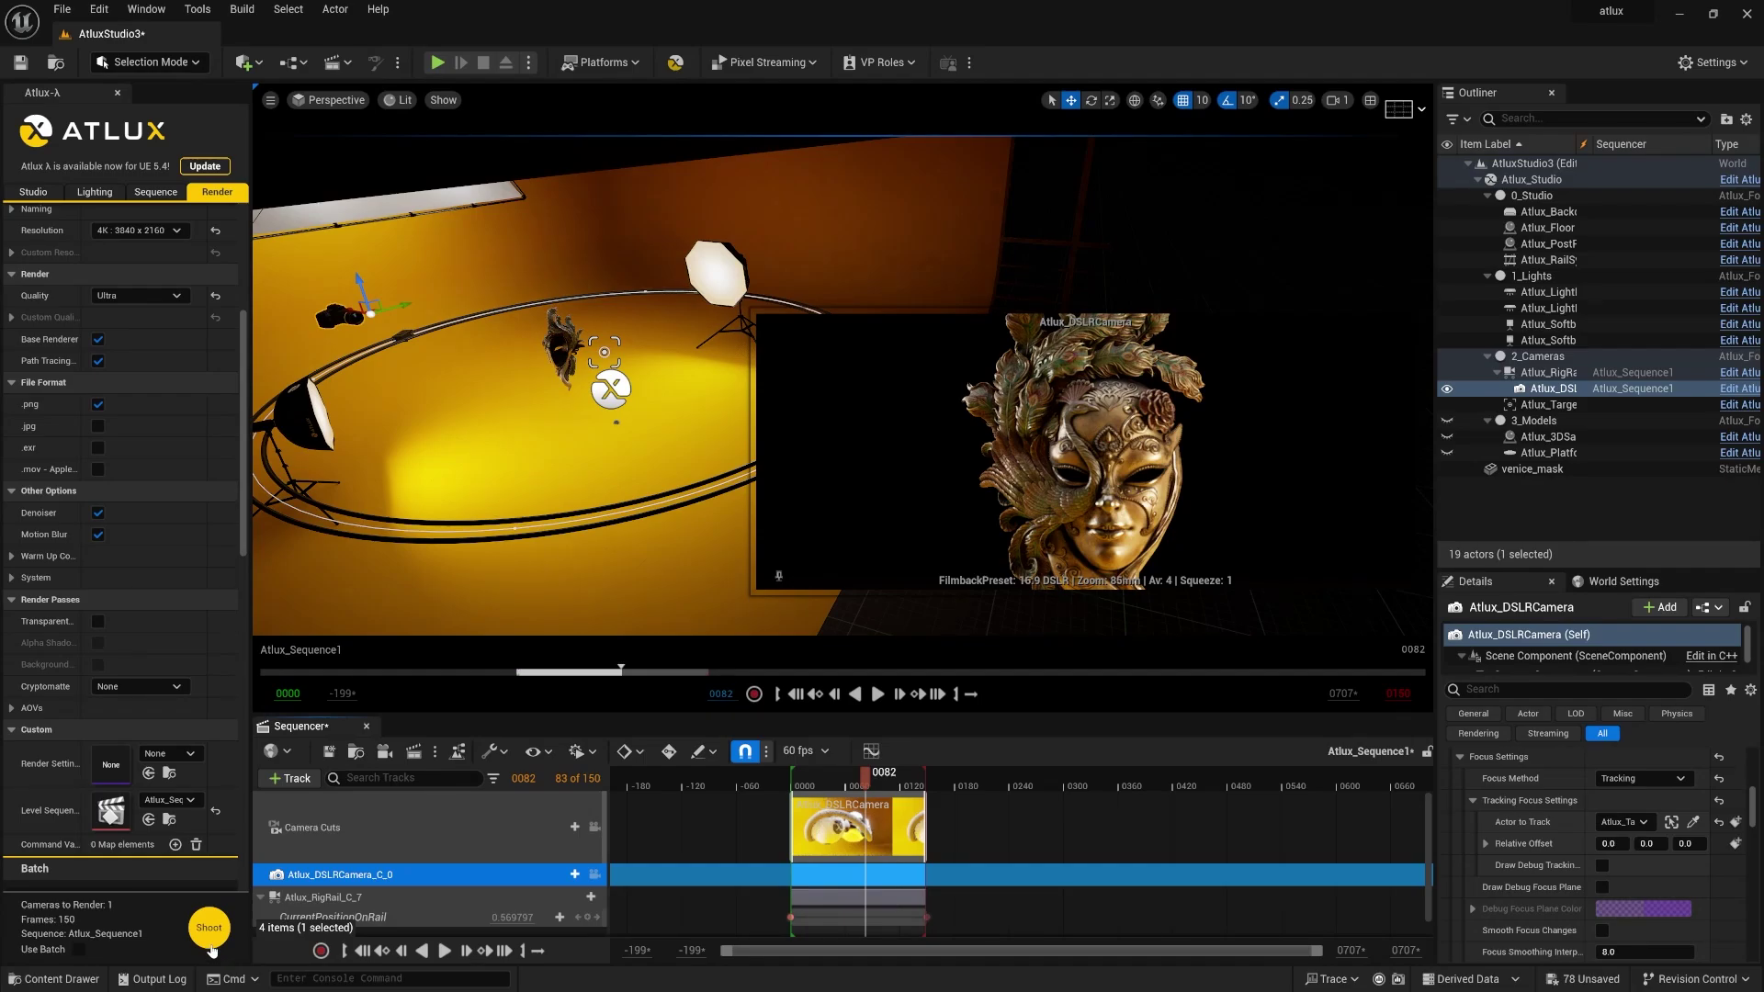
pyautogui.scroll(3, 151, 416)
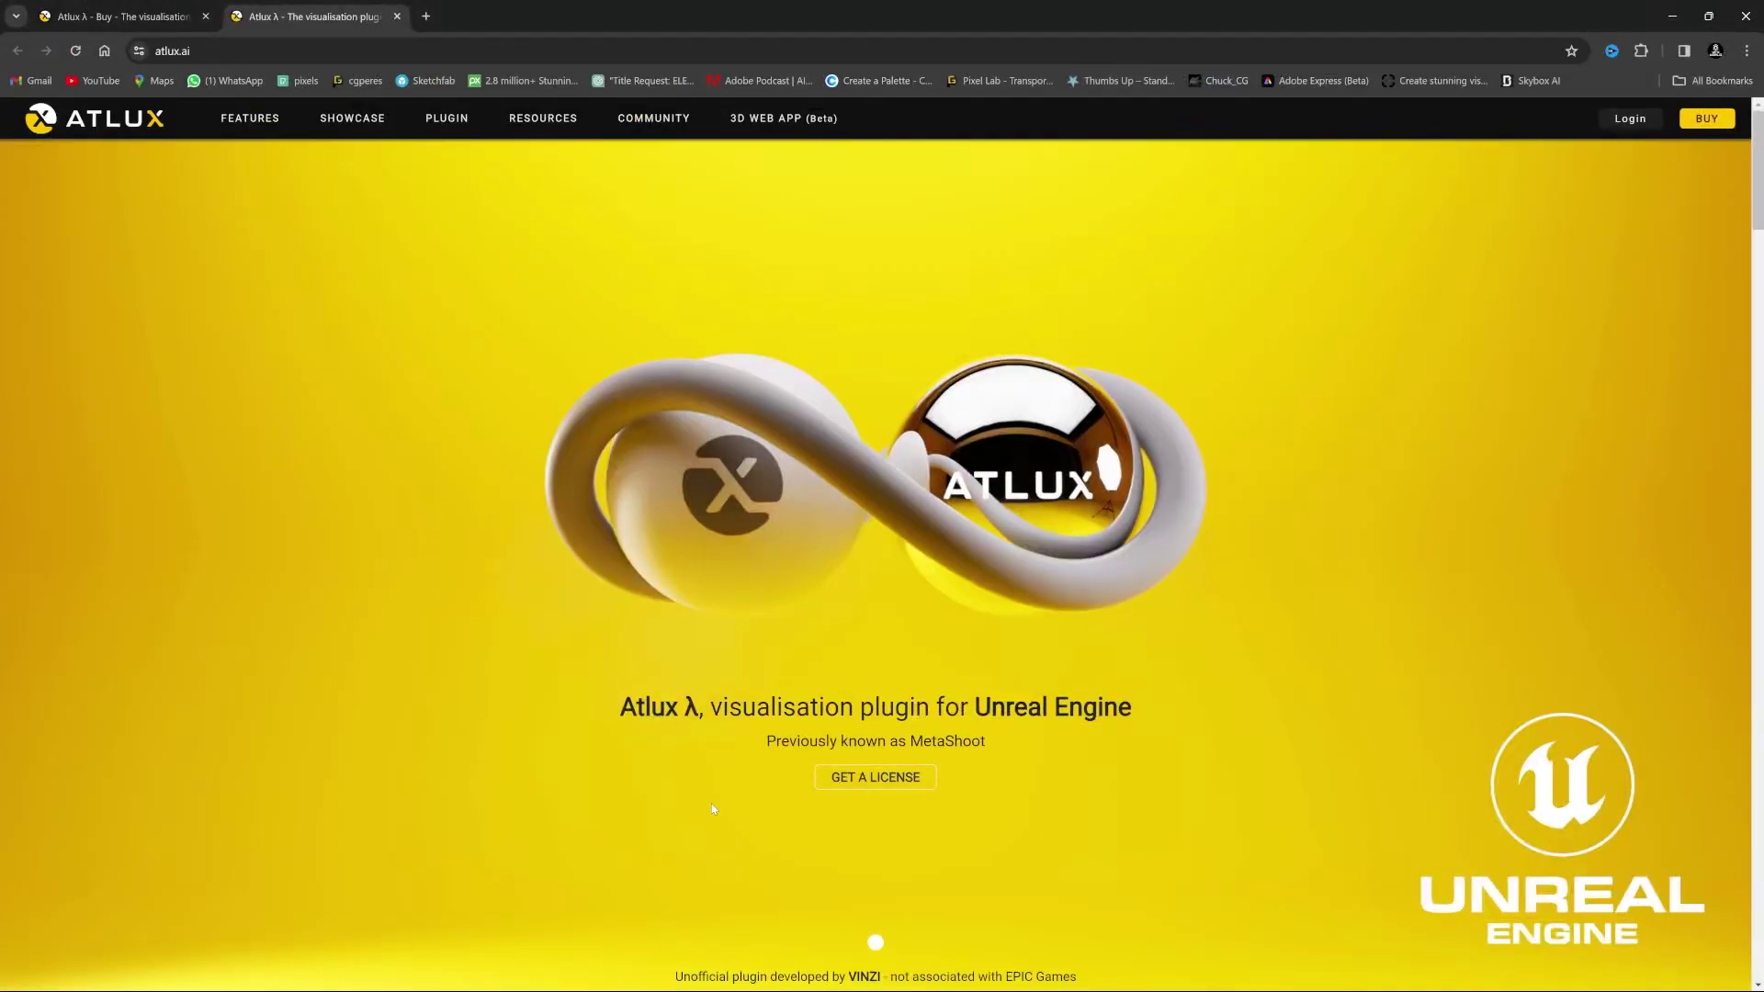
pyautogui.scroll(-18, 713, 808)
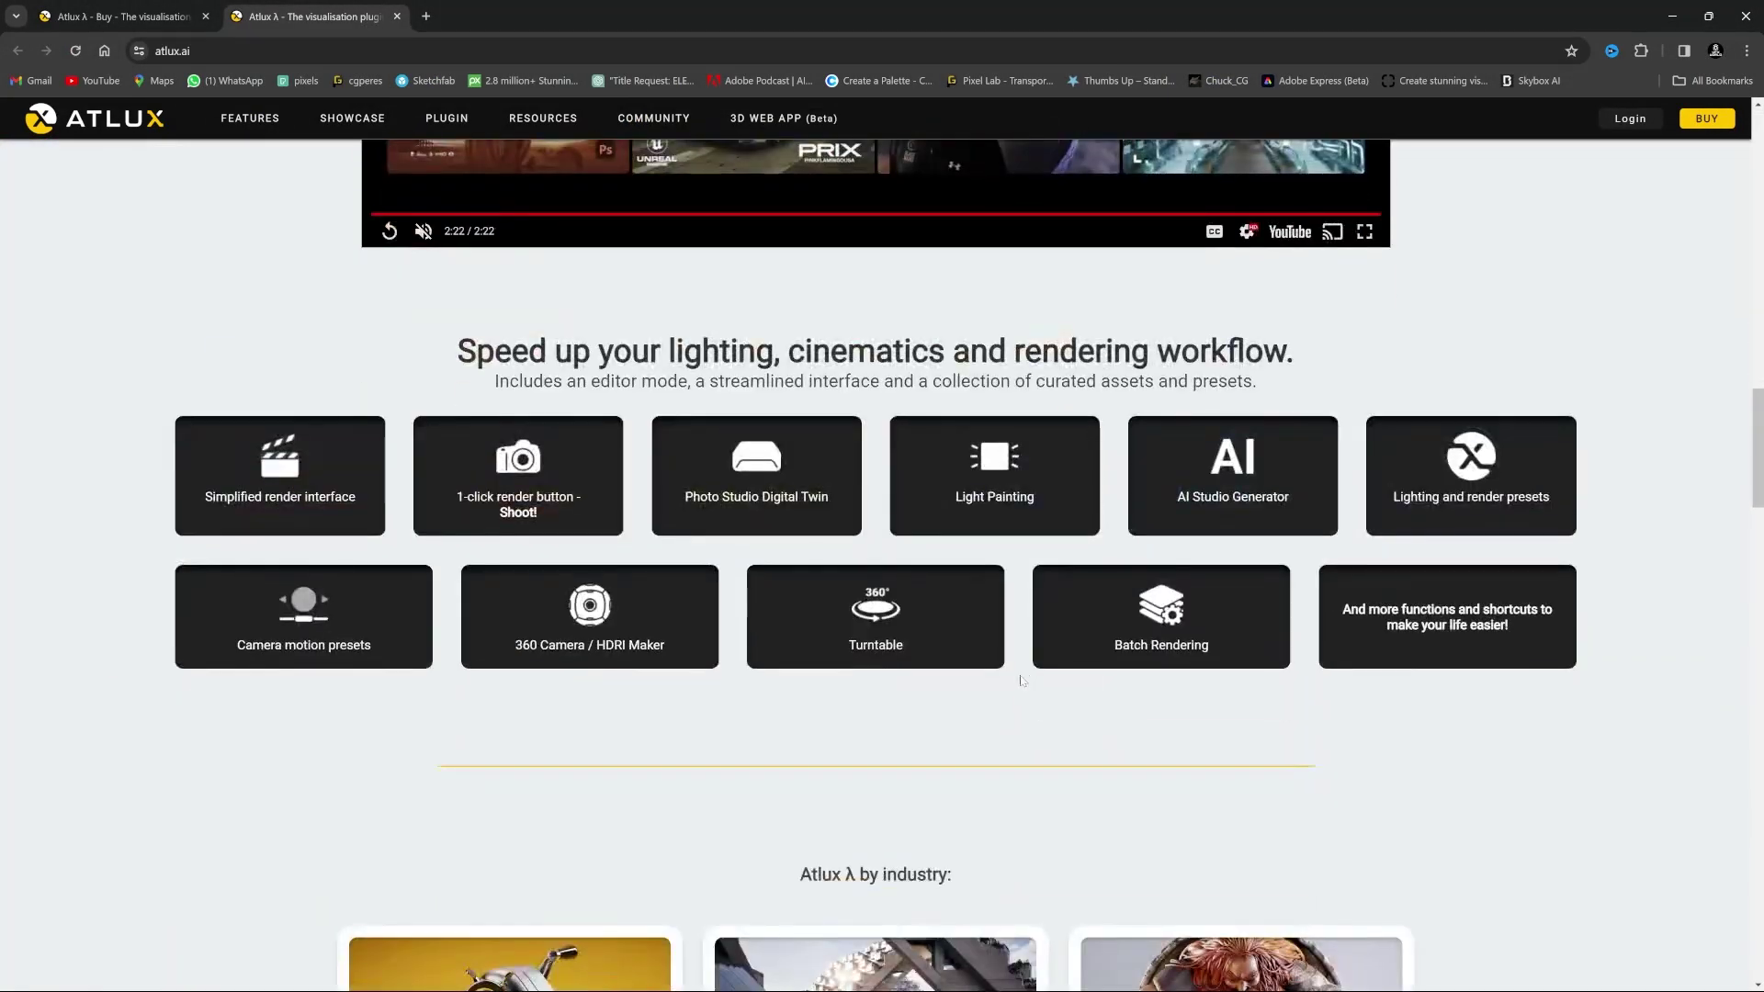
pyautogui.scroll(-4, 1020, 681)
pyautogui.scroll(-8, 1014, 683)
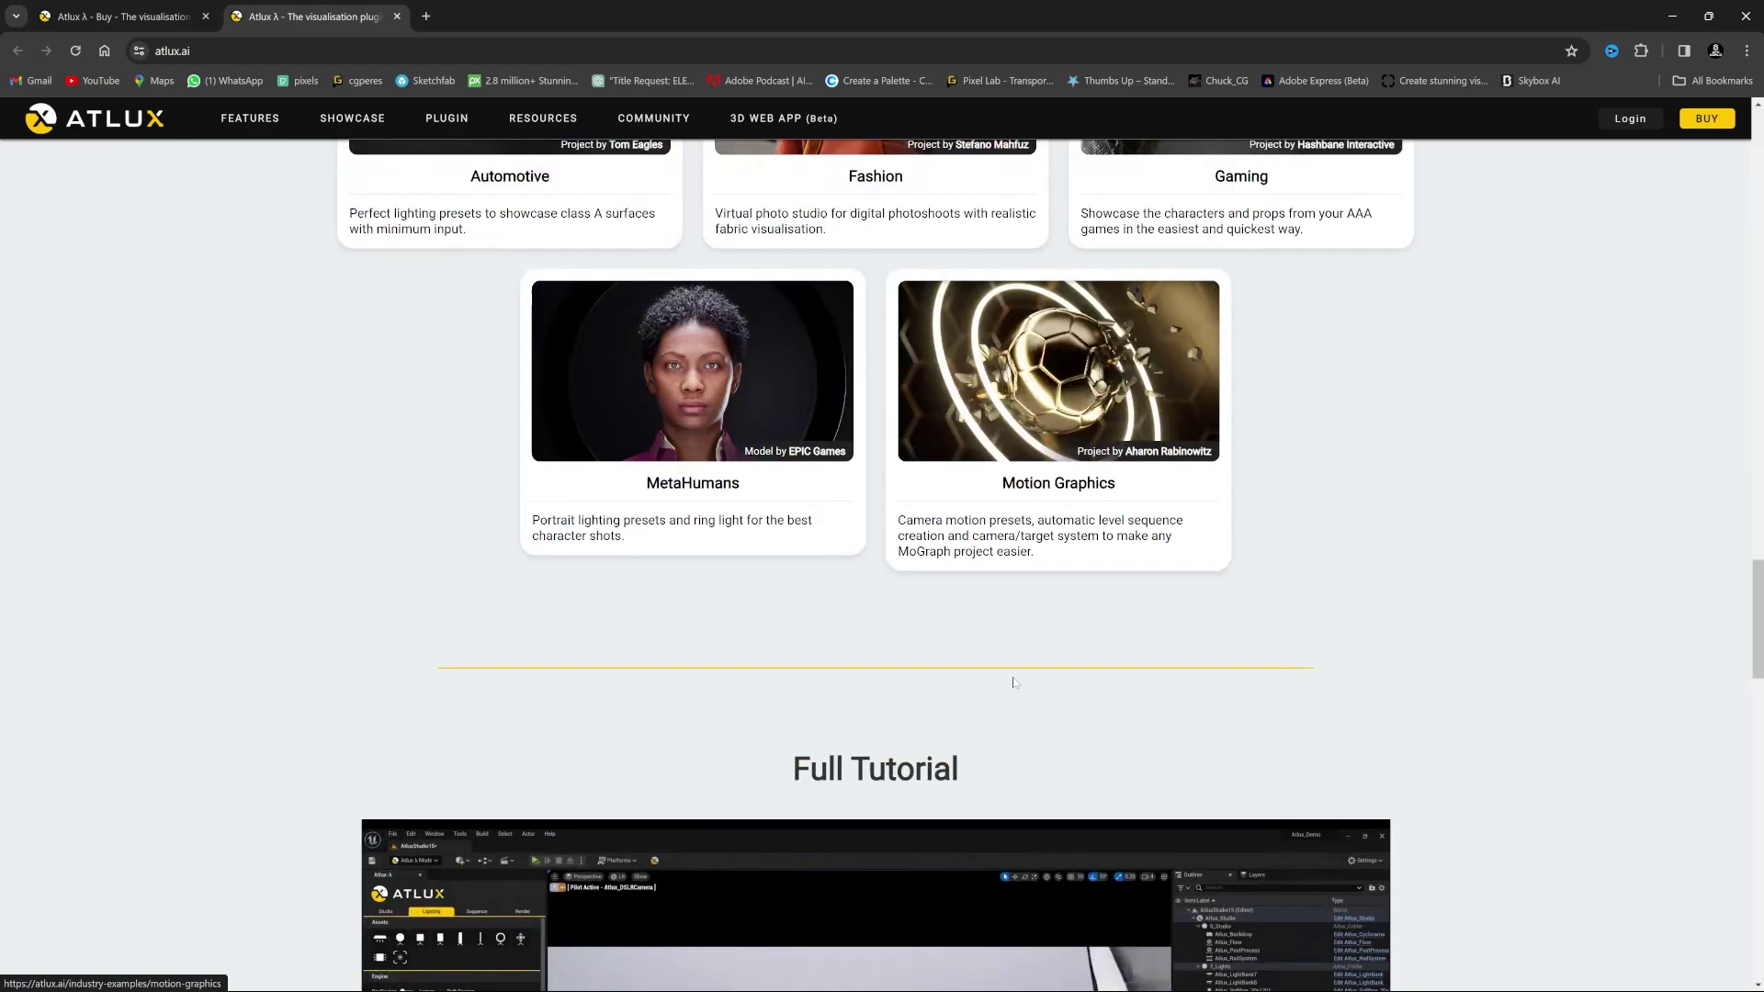
pyautogui.scroll(1, 952, 647)
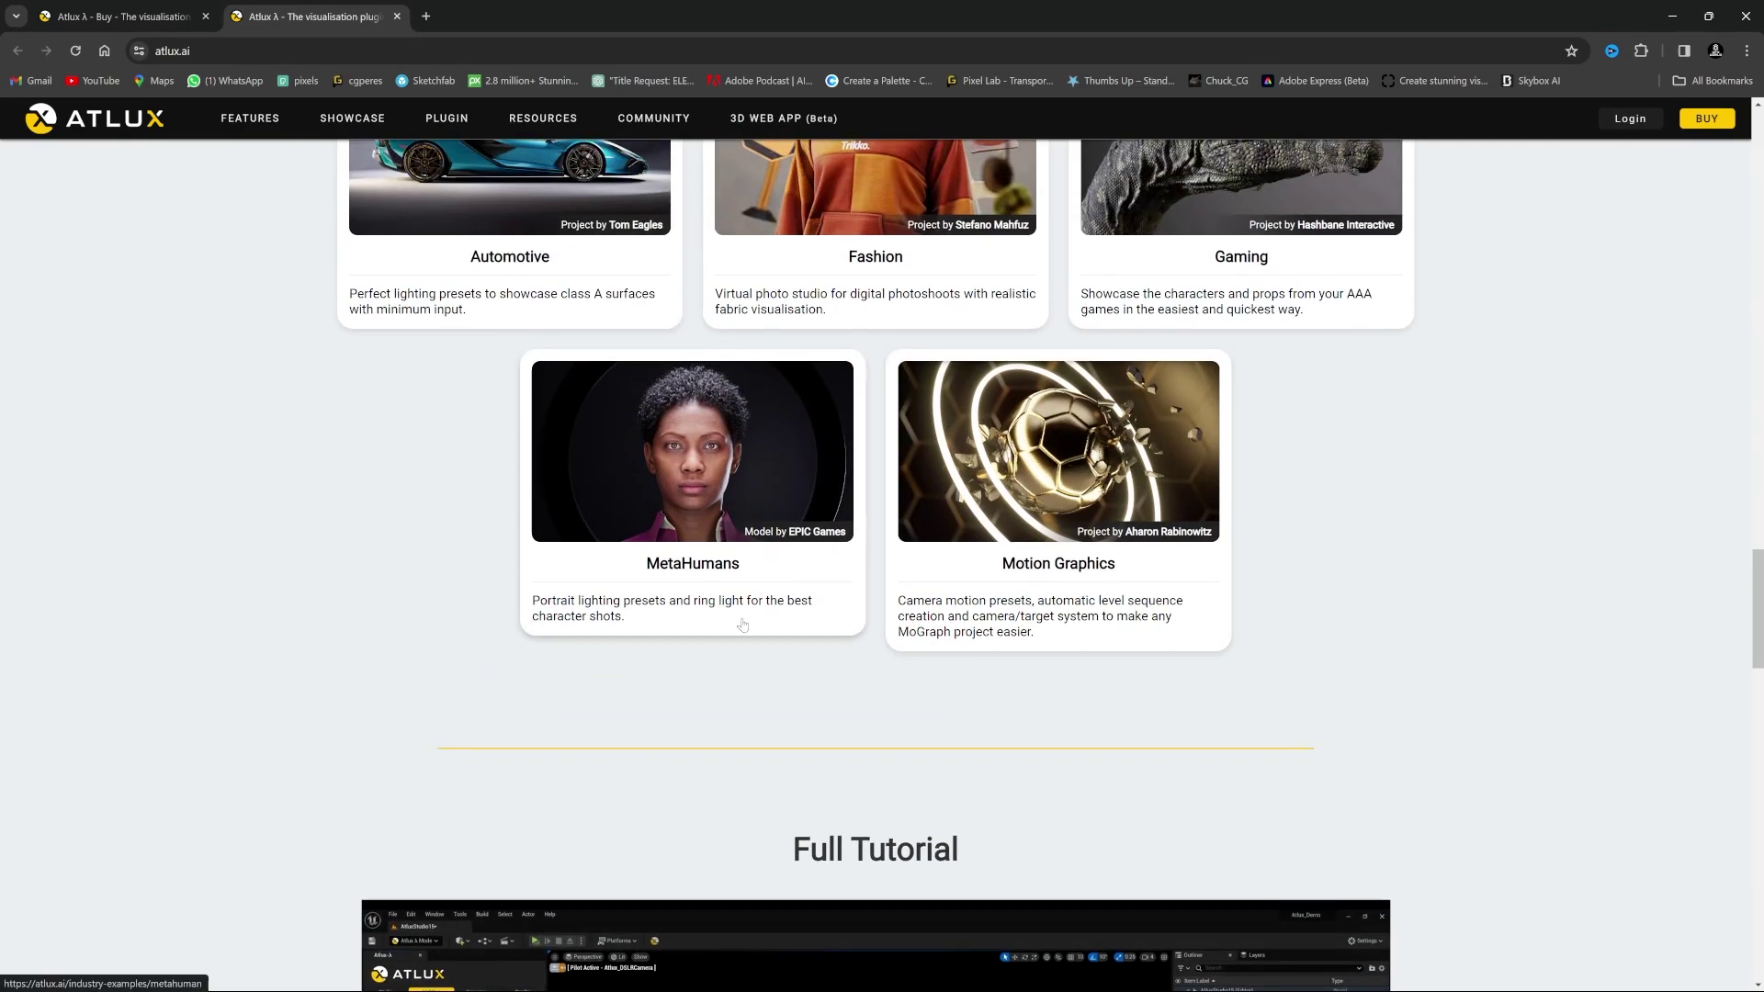
pyautogui.scroll(-5, 1146, 694)
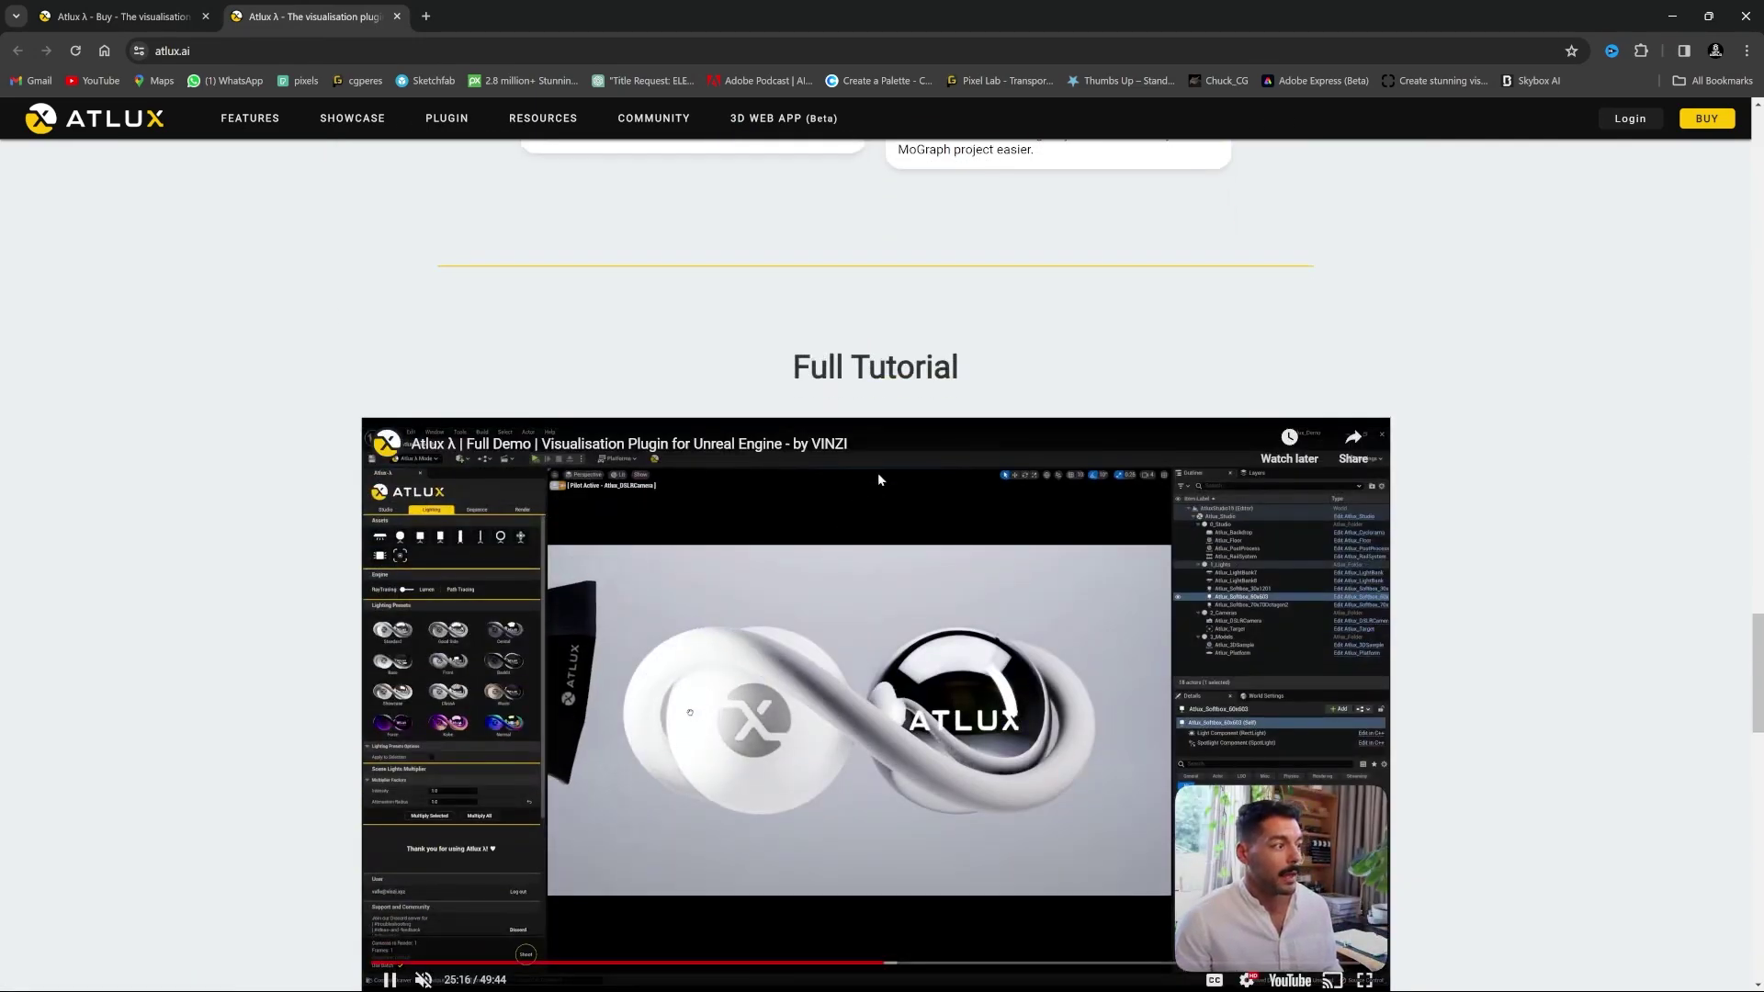
pyautogui.scroll(-1, 1184, 696)
pyautogui.scroll(-1, 1183, 696)
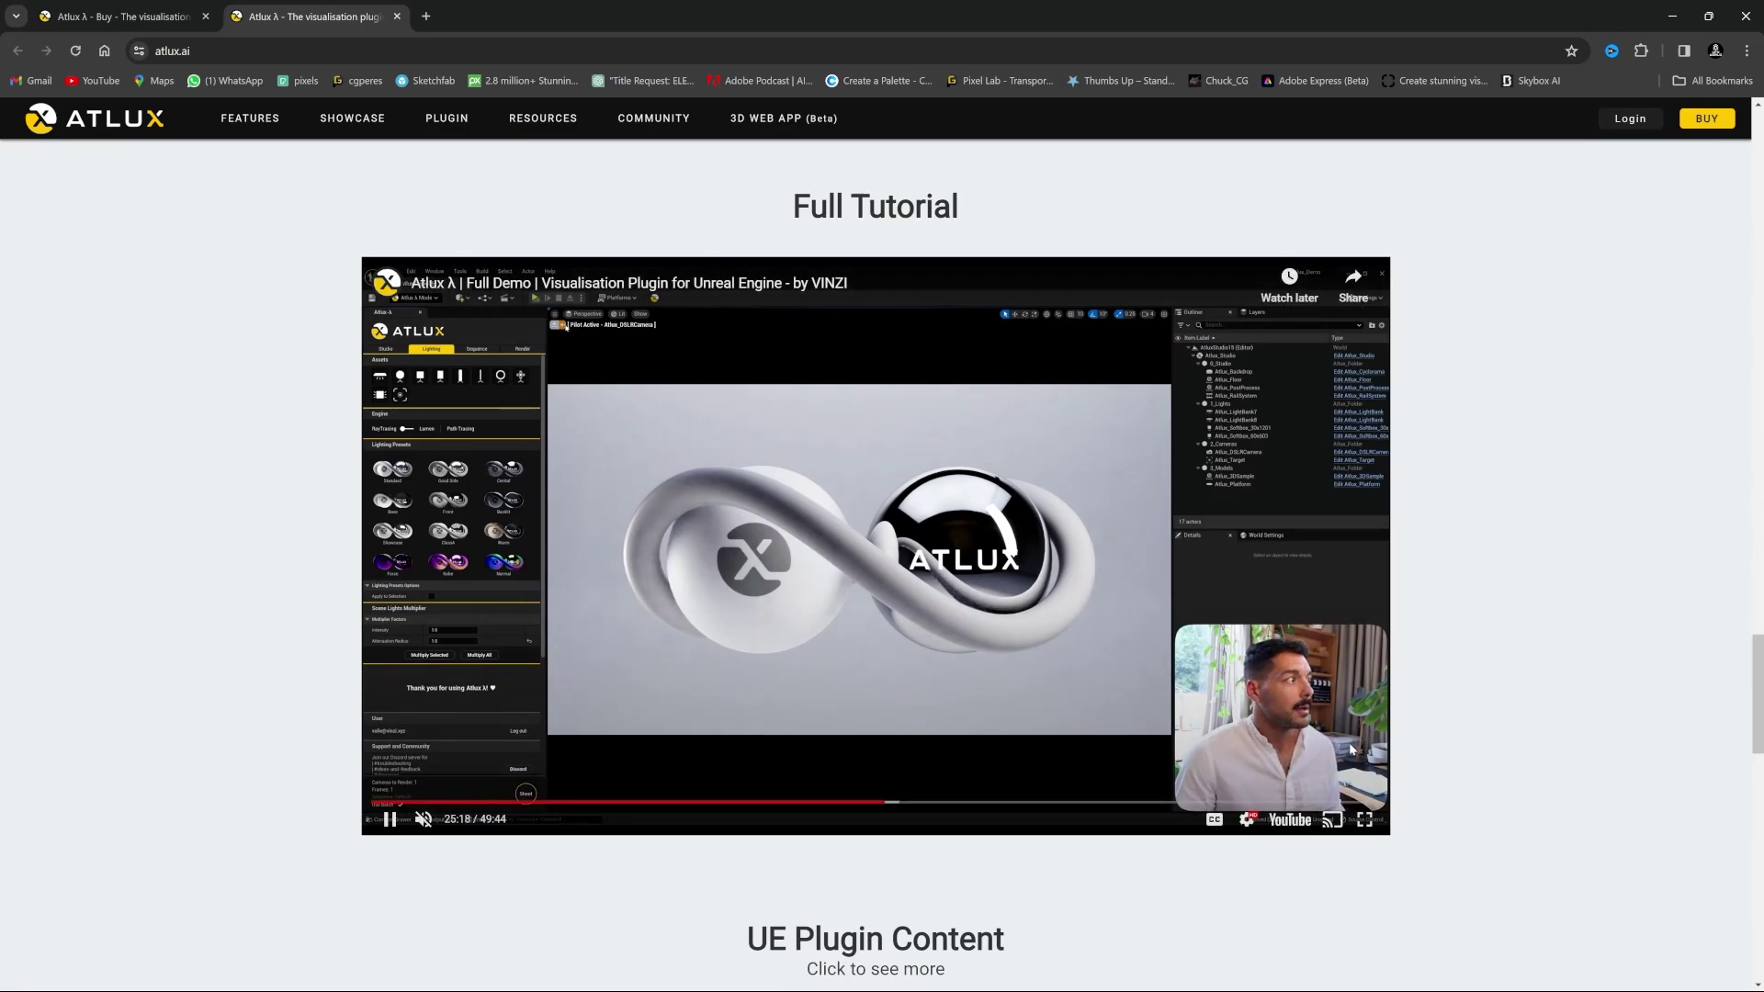
pyautogui.scroll(-5, 1286, 758)
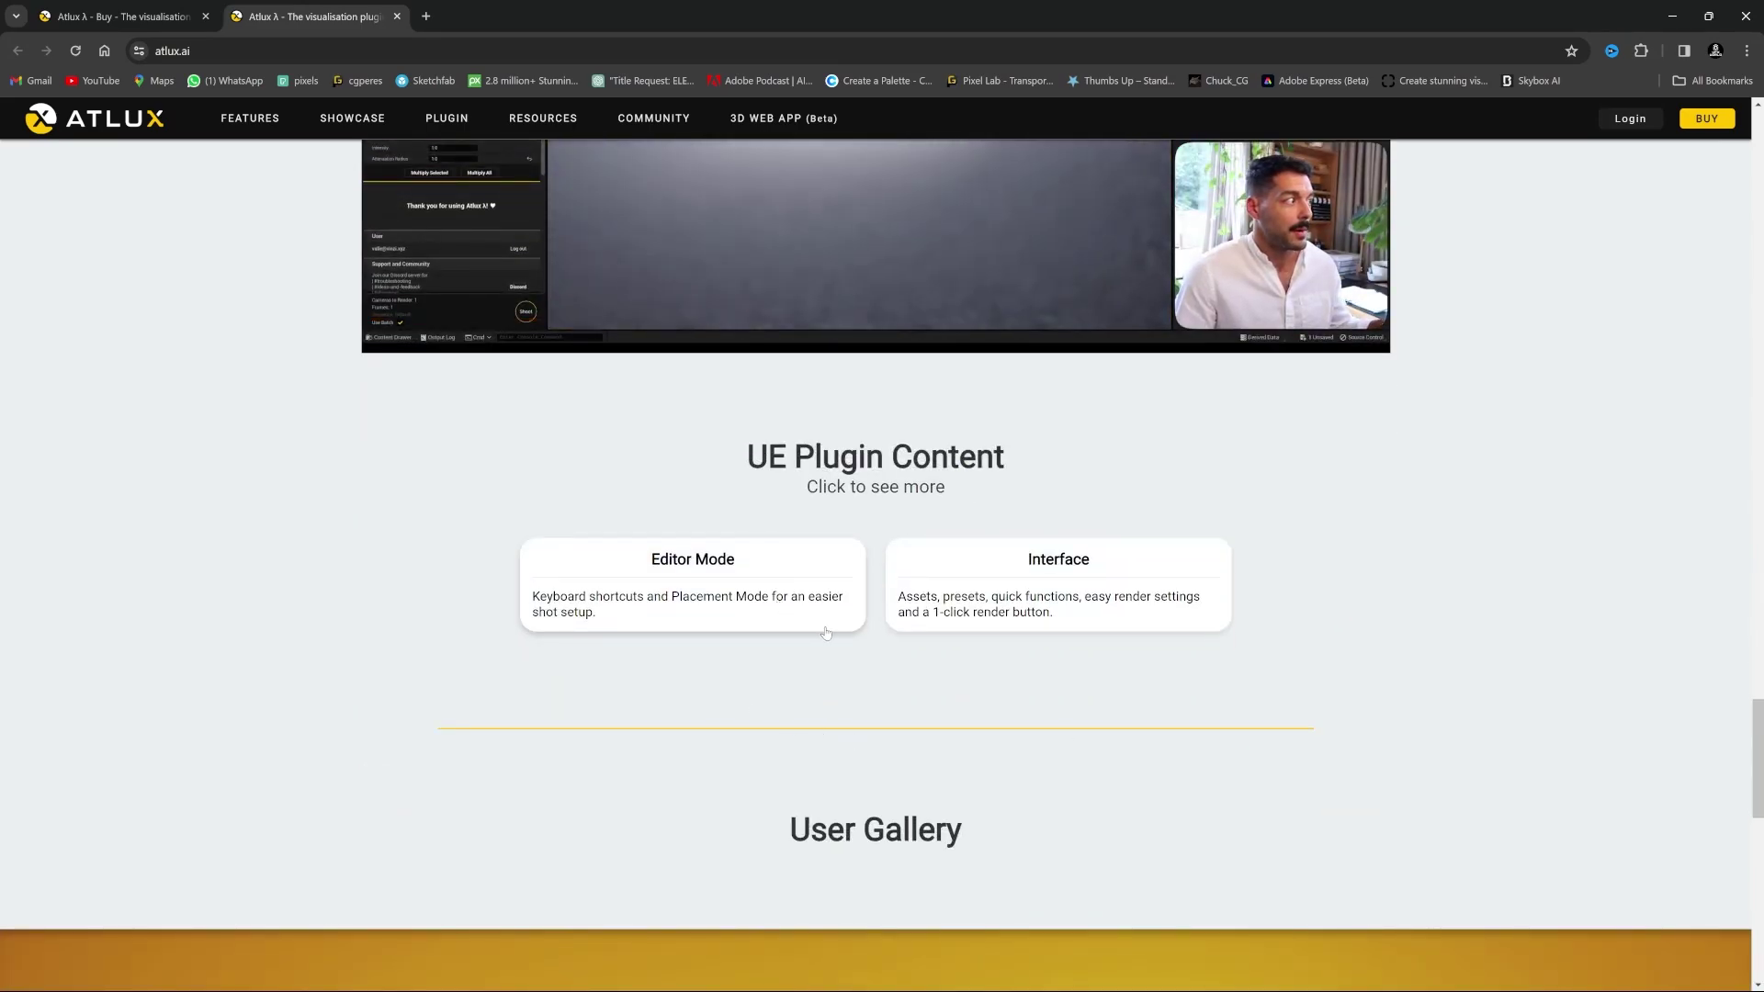
pyautogui.scroll(3, 838, 642)
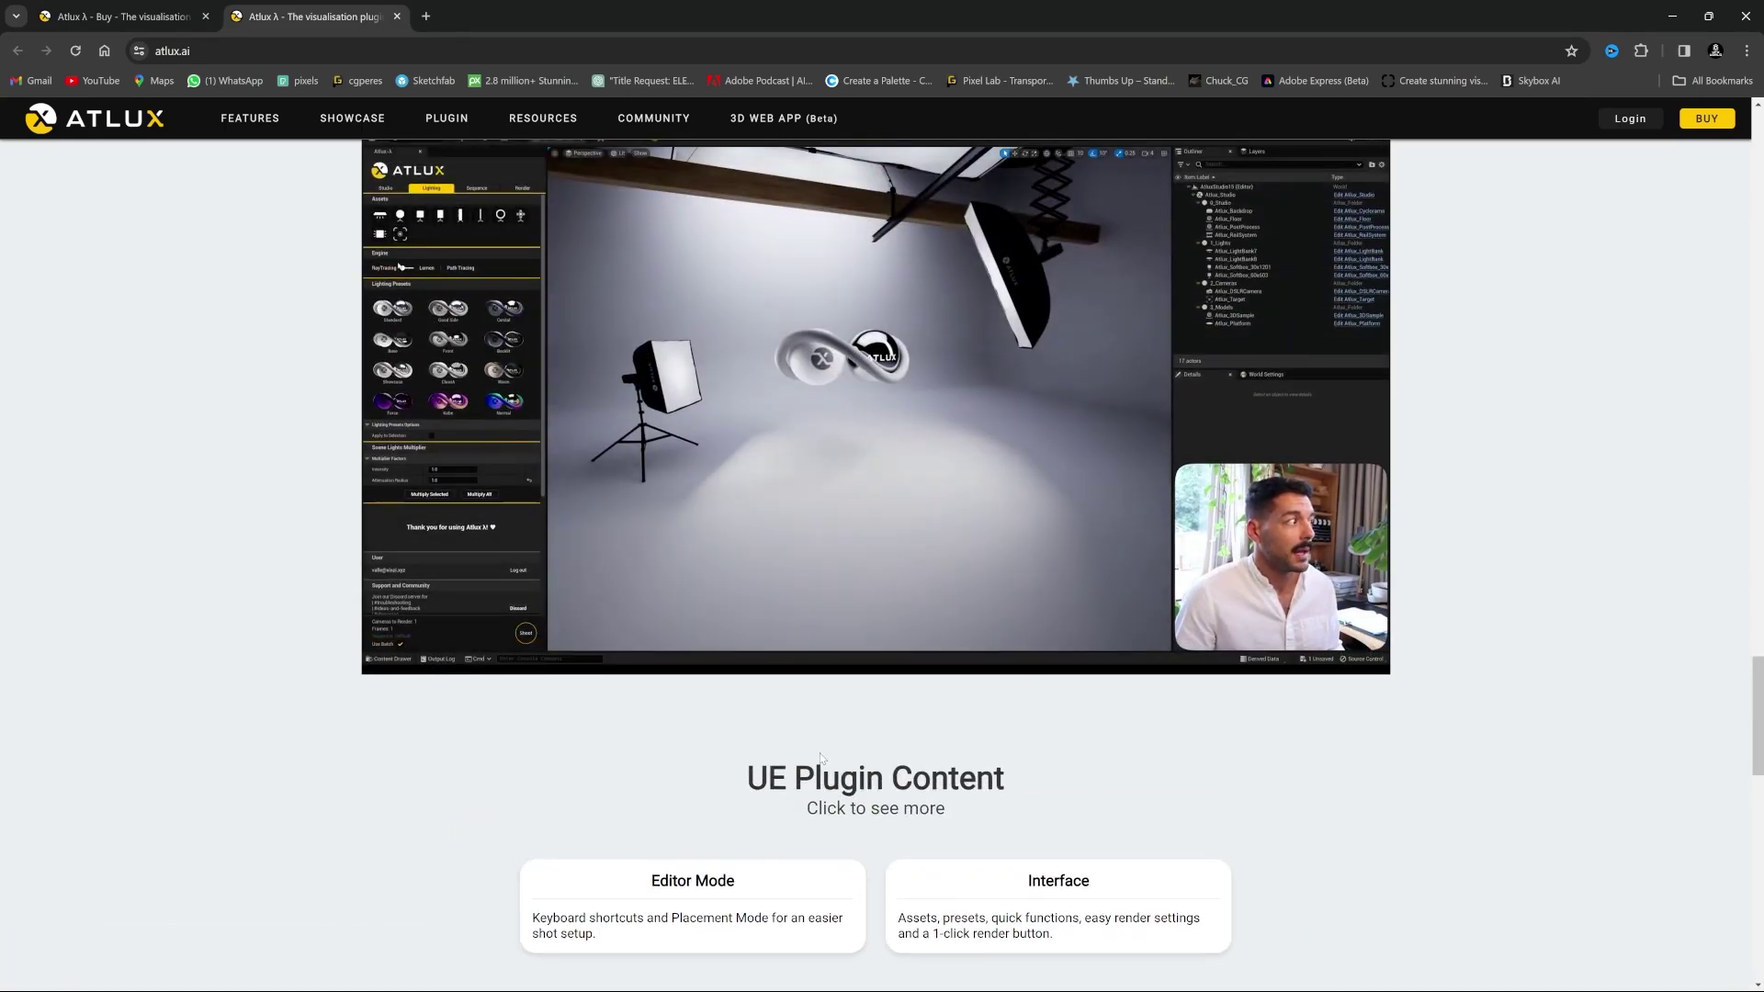
pyautogui.scroll(5, 740, 803)
pyautogui.scroll(15, 741, 803)
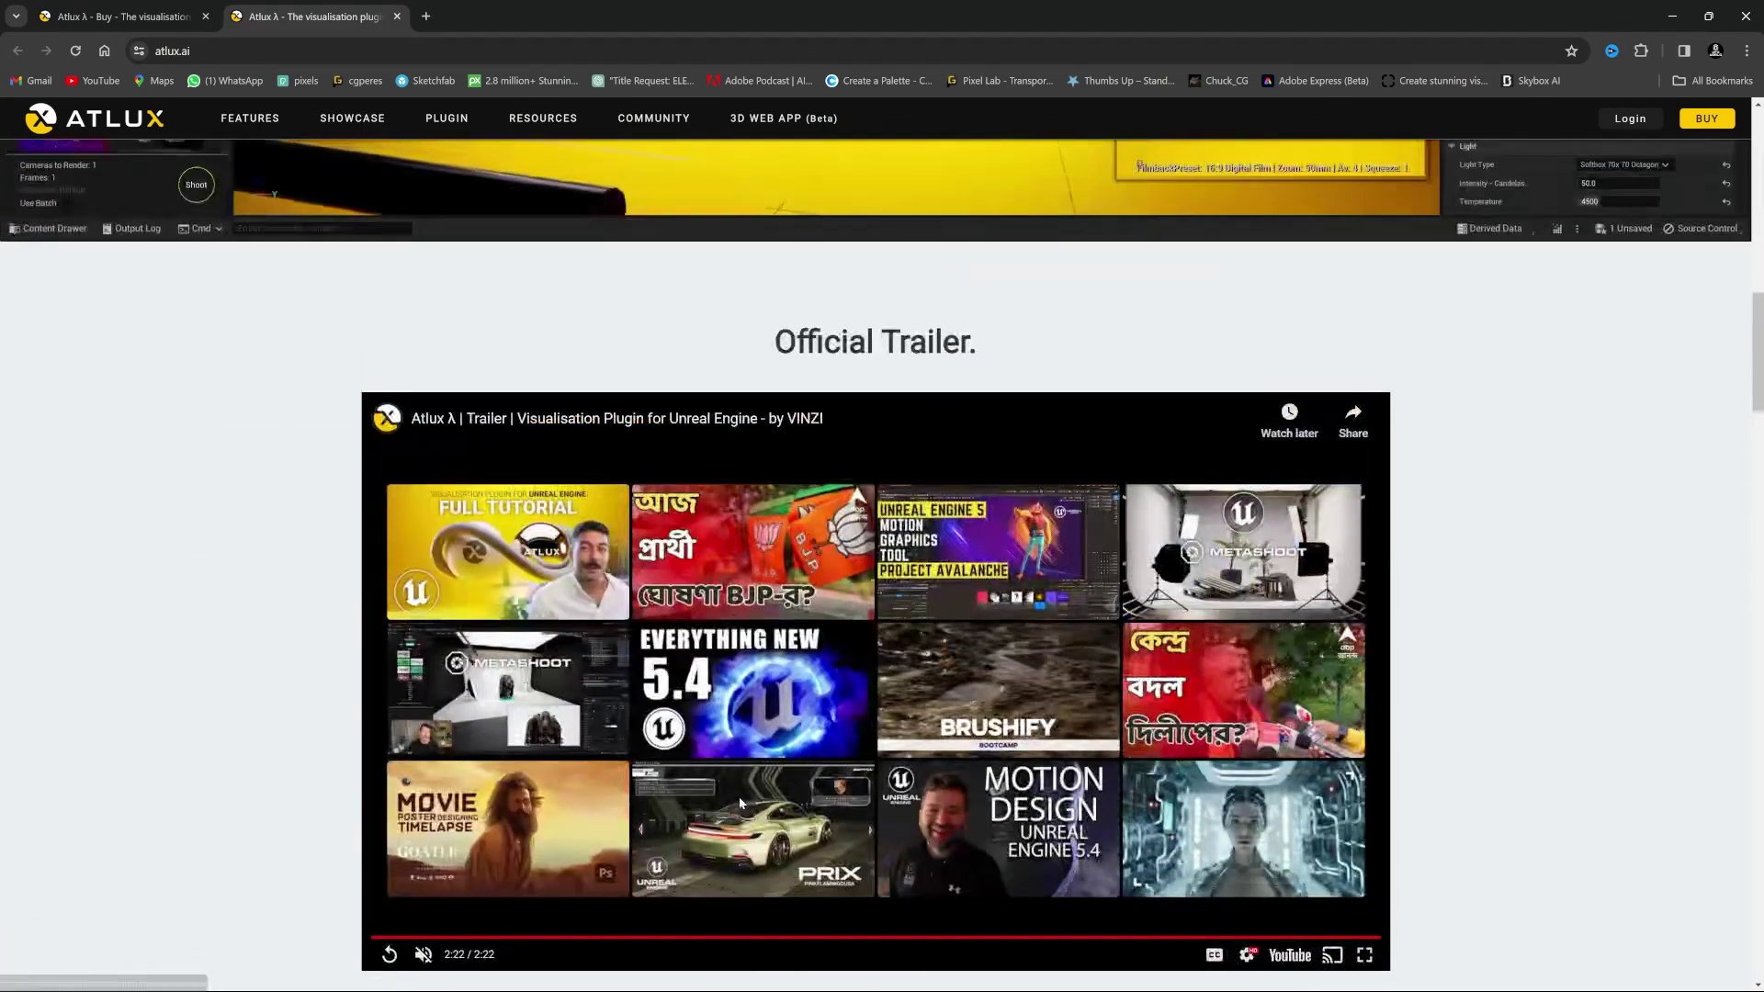